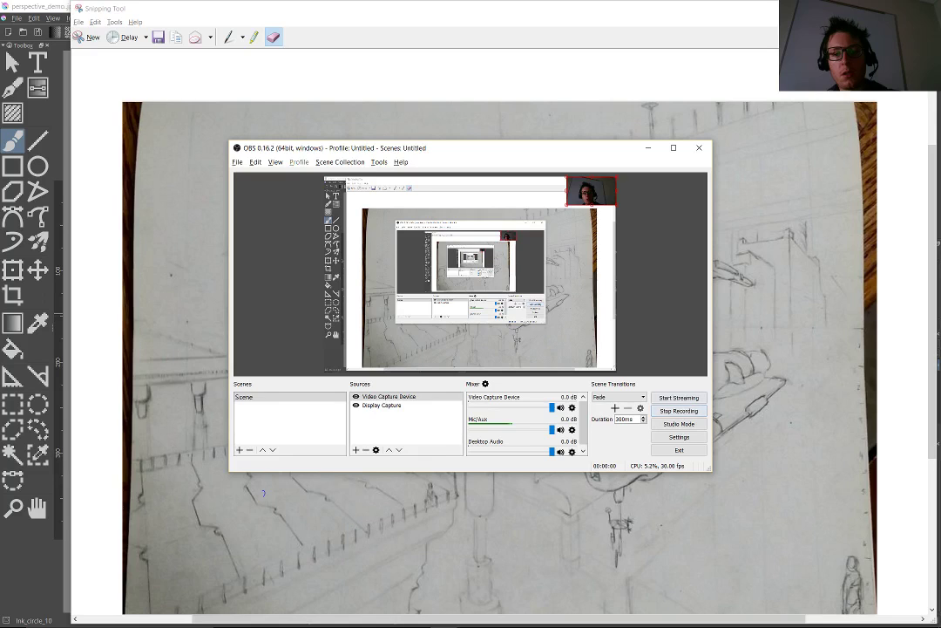
Draw blue pen lines over the sketch, two converging on the left vanishing point and two on the right one.
left_click(414, 56)
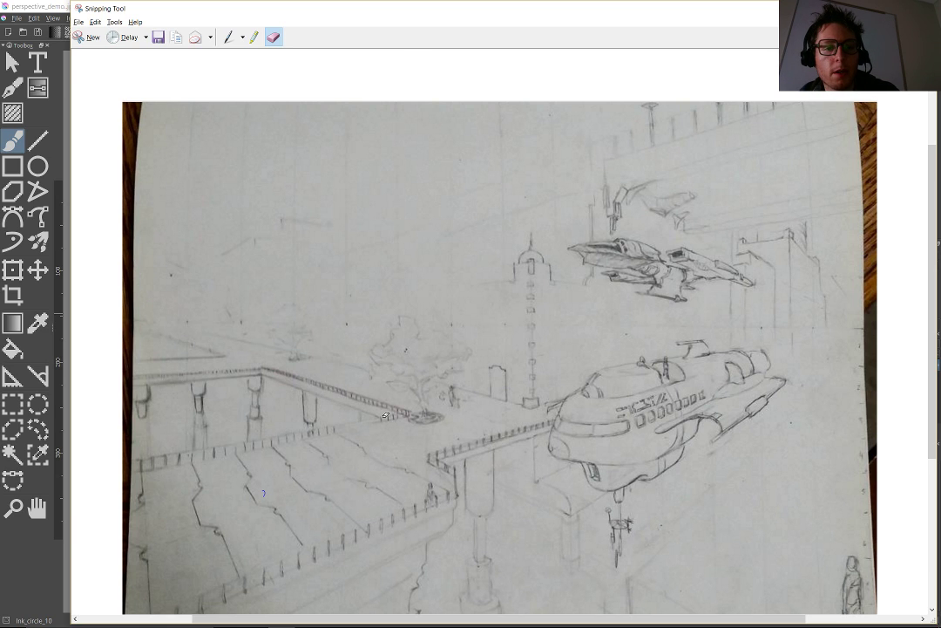
left_click(228, 36)
left_click_drag(449, 435, 143, 327)
mouse_move(544, 403)
left_mouse_down()
mouse_move(394, 385)
mouse_move(133, 312)
left_mouse_up()
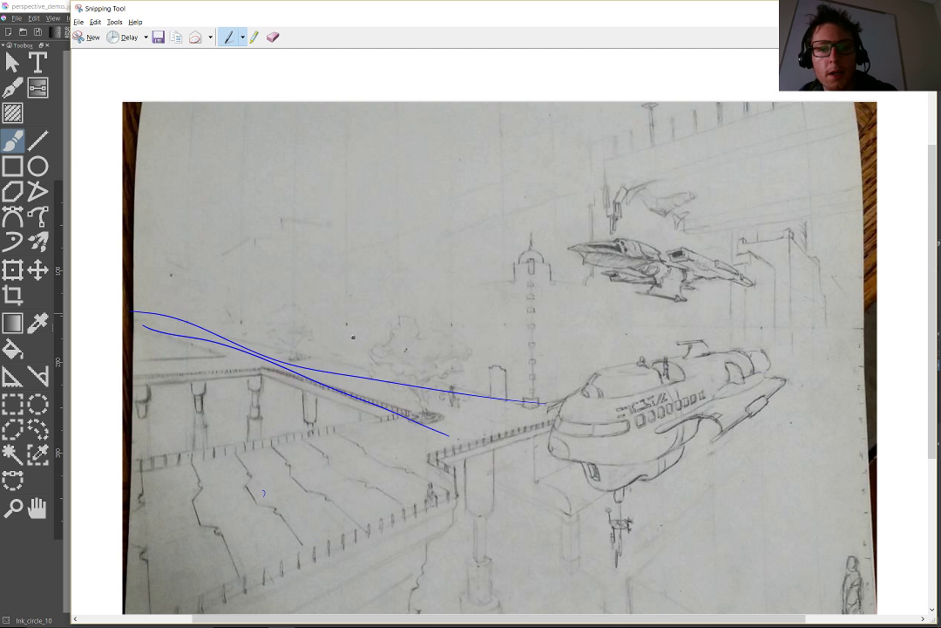
mouse_move(214, 478)
left_mouse_down()
mouse_move(400, 420)
mouse_move(645, 377)
mouse_move(850, 323)
mouse_move(296, 546)
left_mouse_up()
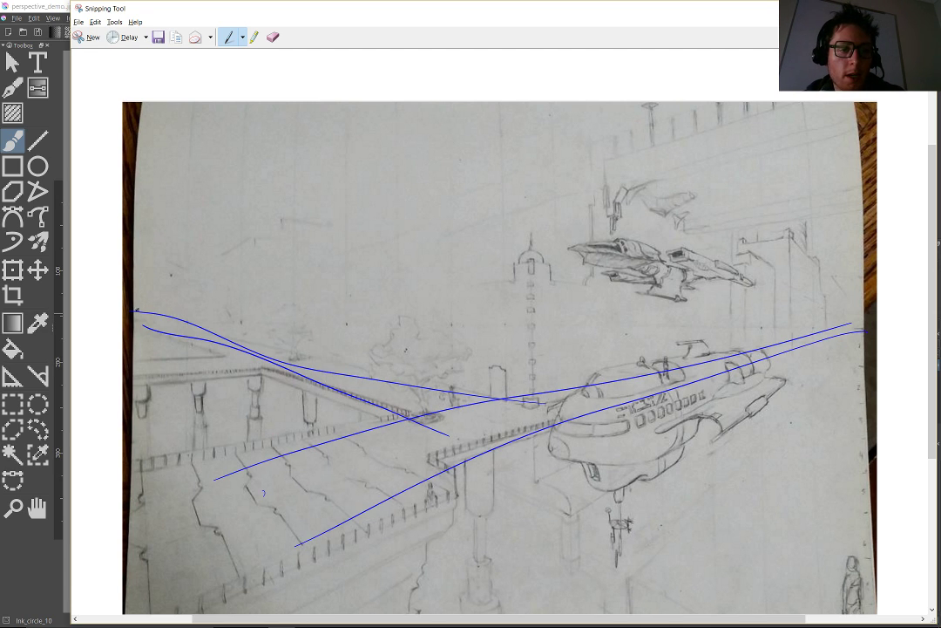
Draw five more pen lines fanning from the left vanishing point down across the stepped walkway to its front railing.
left_click_drag(133, 311, 151, 610)
left_click_drag(154, 327, 247, 582)
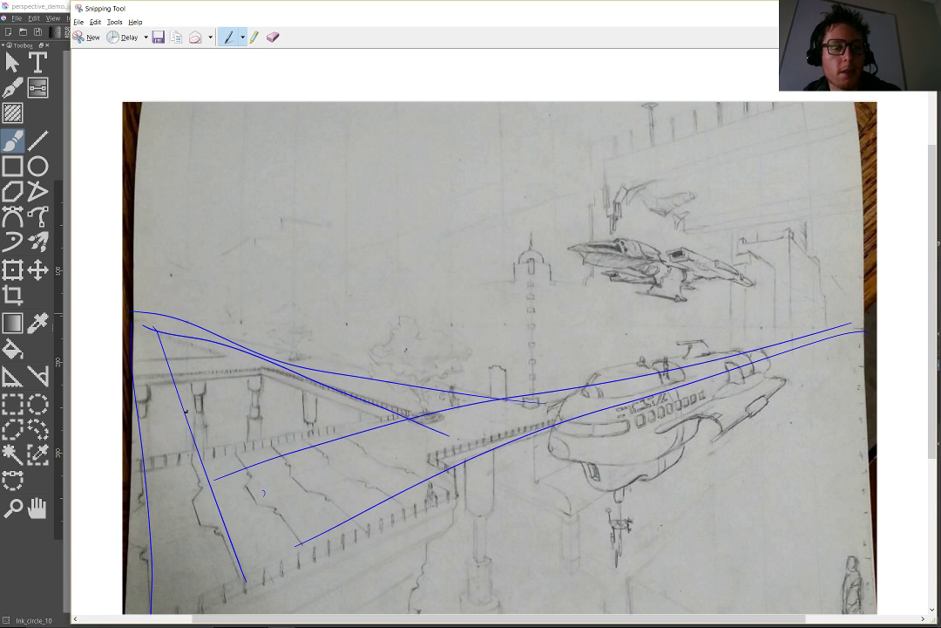
left_click_drag(150, 350, 300, 549)
left_click_drag(140, 299, 336, 526)
left_click_drag(173, 344, 406, 507)
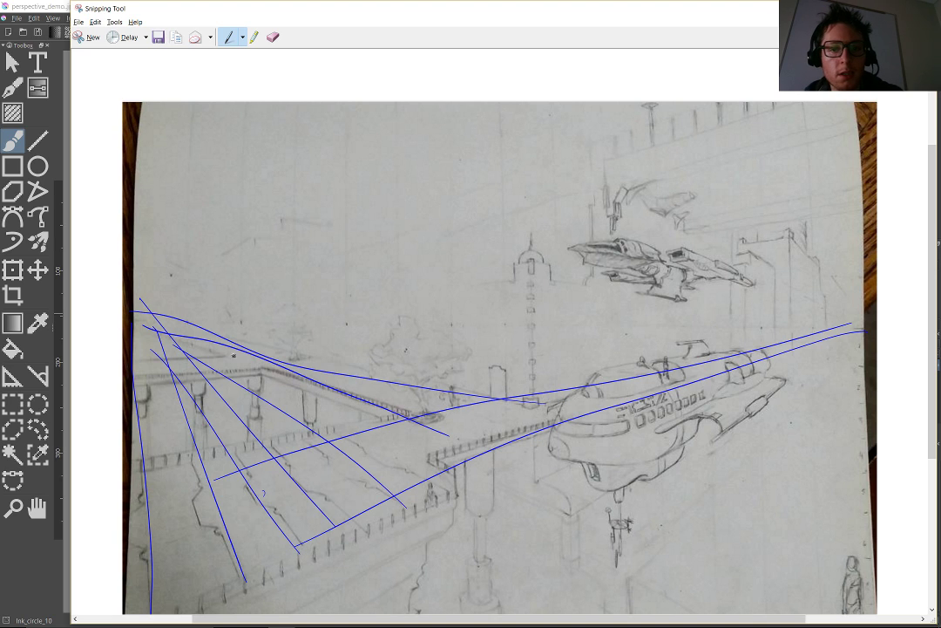
Draw pen lines from the right vanishing point to the upper ship and tall buildings, plus a short stroke on the upper building.
left_click_drag(871, 325, 689, 253)
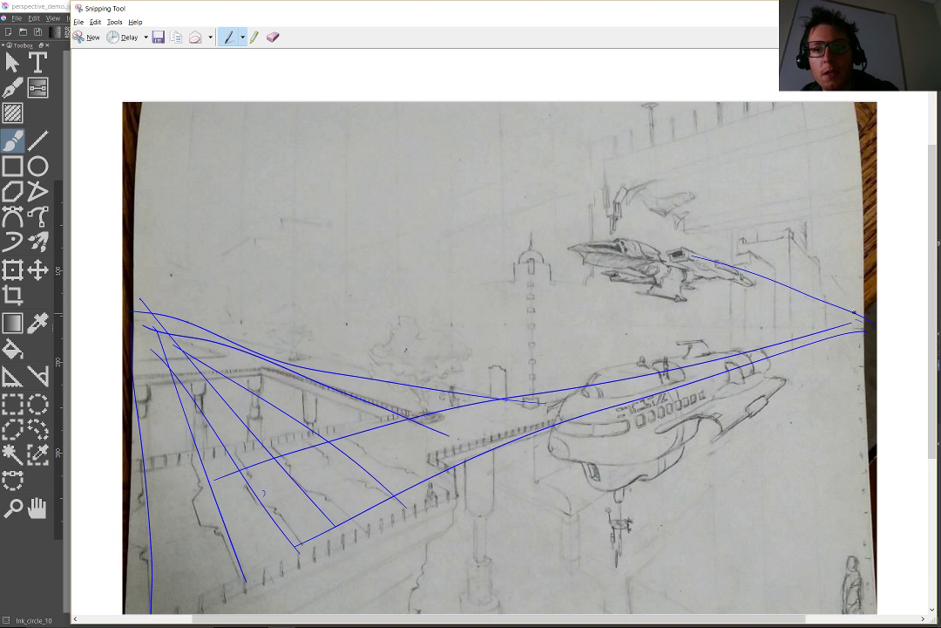
left_click_drag(878, 331, 792, 196)
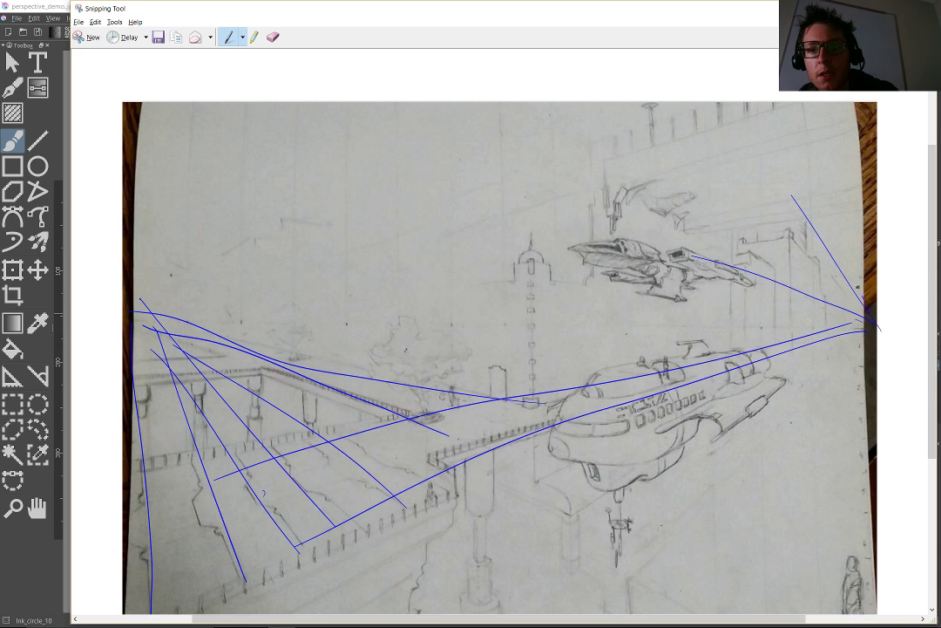
left_click_drag(867, 316, 810, 167)
left_click_drag(752, 184, 687, 138)
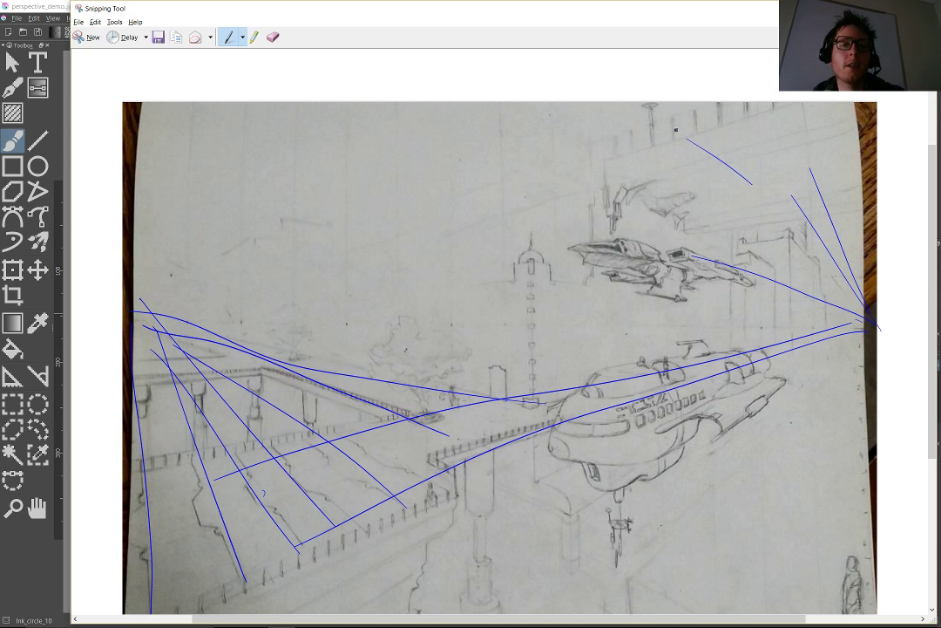
left_click_drag(427, 338, 427, 299)
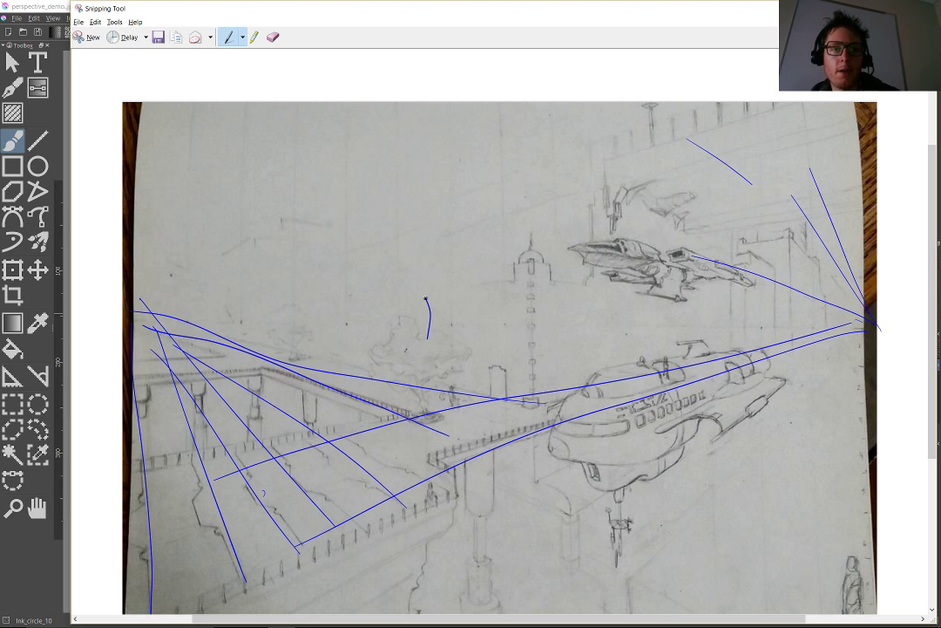
left_click_drag(427, 305, 429, 335)
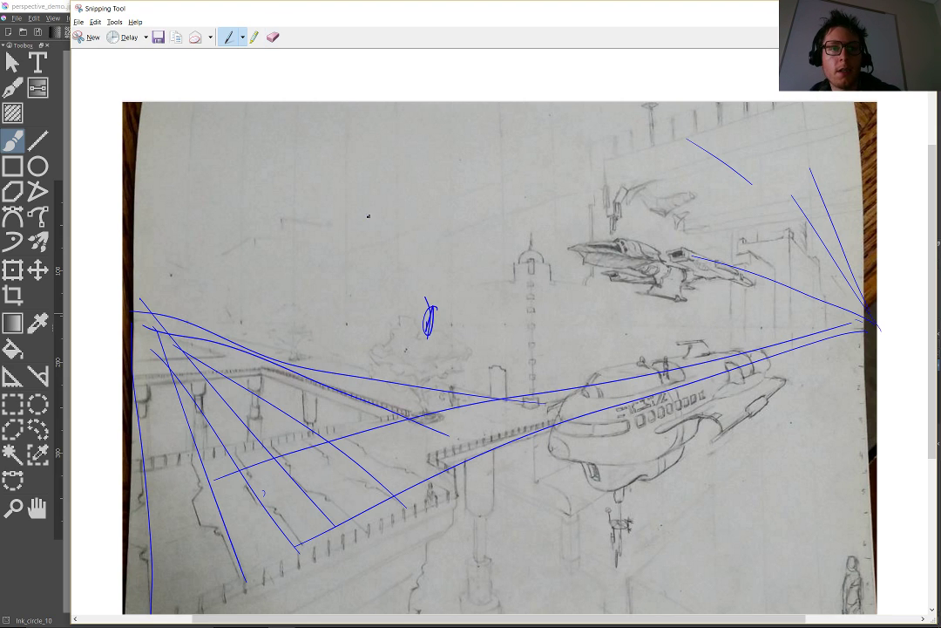
left_click(273, 37)
left_click(429, 319)
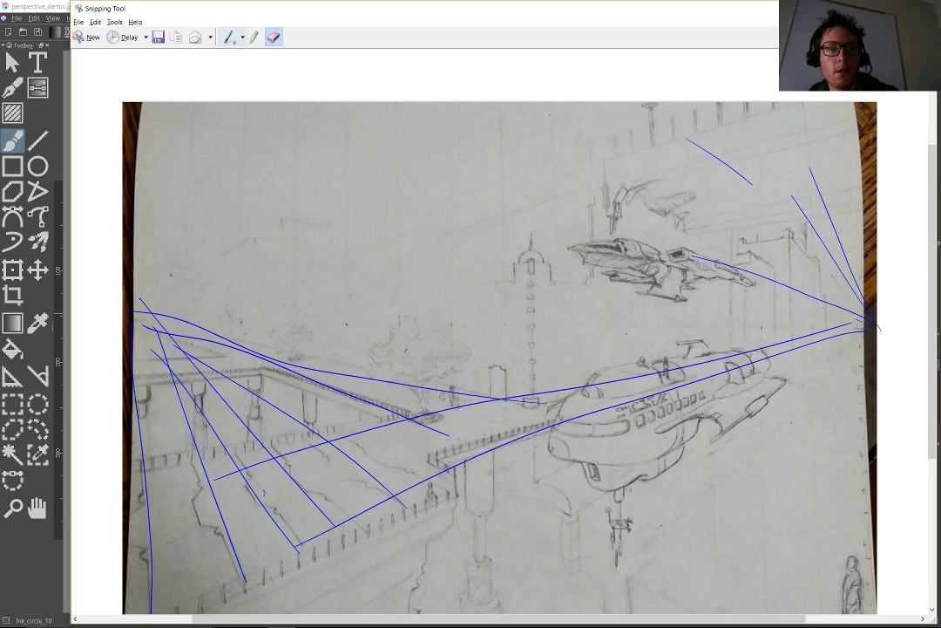
Draw a horizon line joining both vanishing points and stack figure-height outlines from the small person beside the tree up to it.
left_click(229, 37)
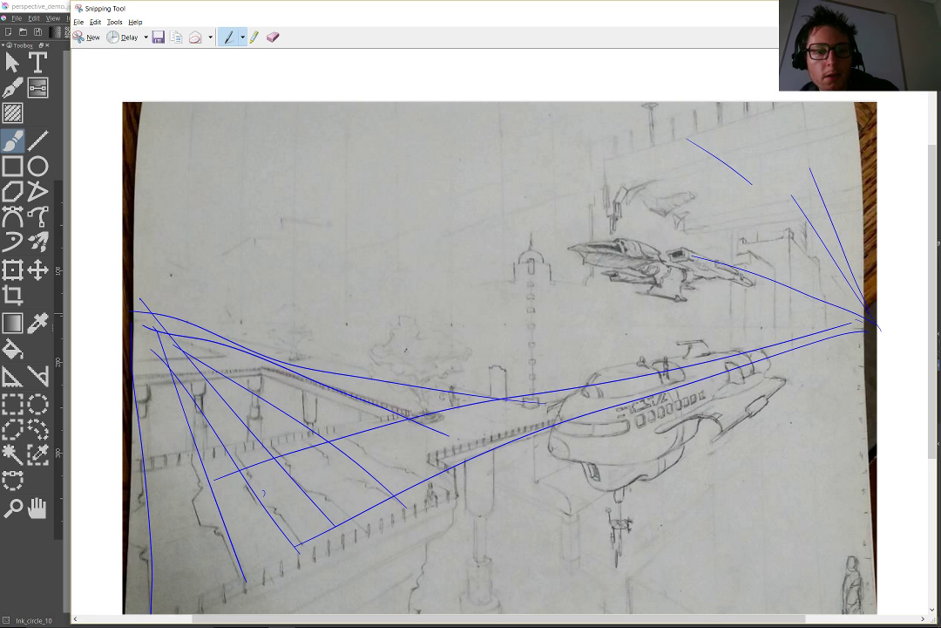
left_click_drag(451, 403, 450, 387)
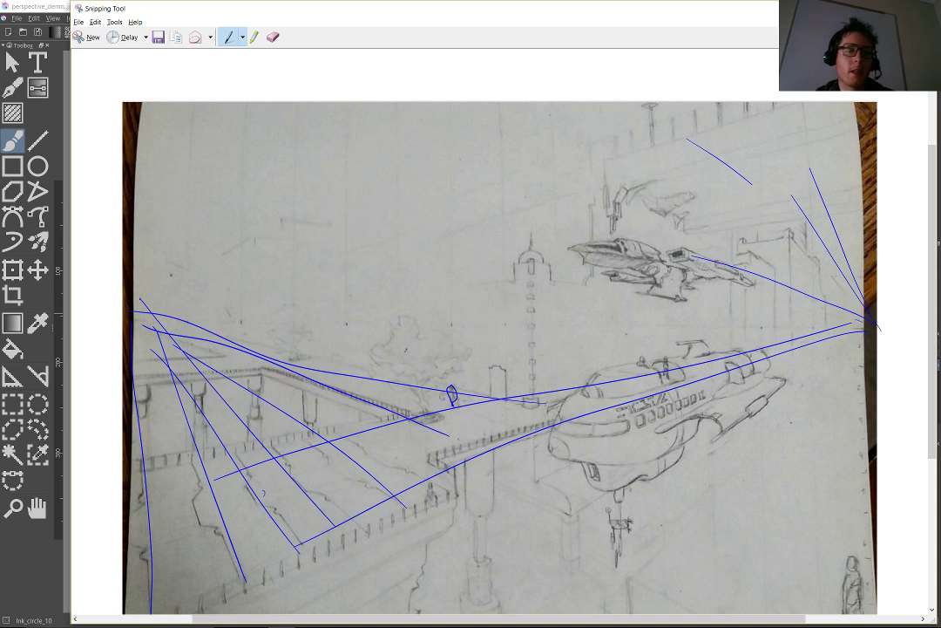
mouse_move(868, 326)
left_mouse_down()
mouse_move(463, 331)
mouse_move(100, 298)
left_mouse_up()
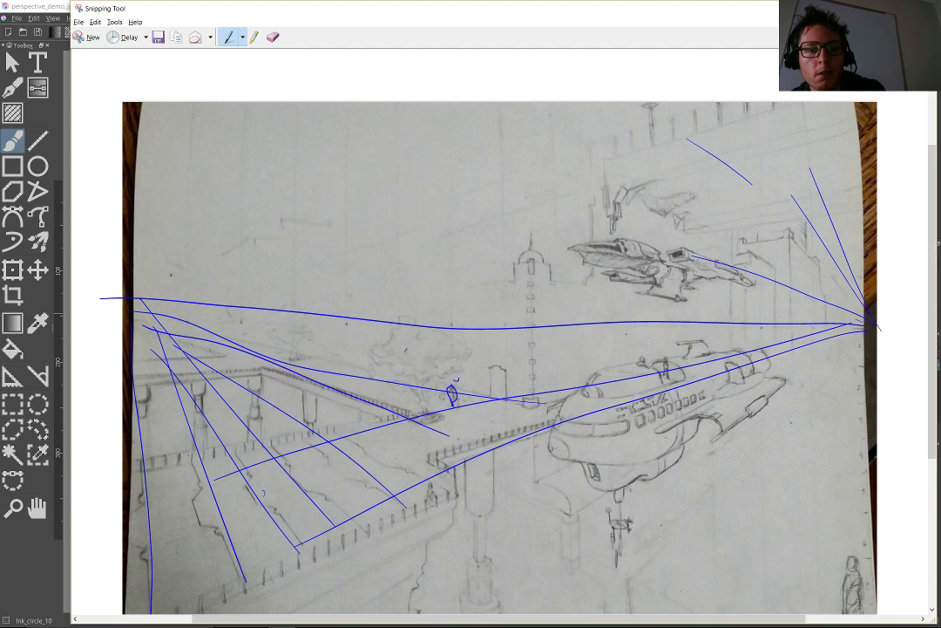
mouse_move(458, 380)
left_mouse_down()
mouse_move(448, 373)
mouse_move(454, 380)
mouse_move(454, 358)
left_mouse_up()
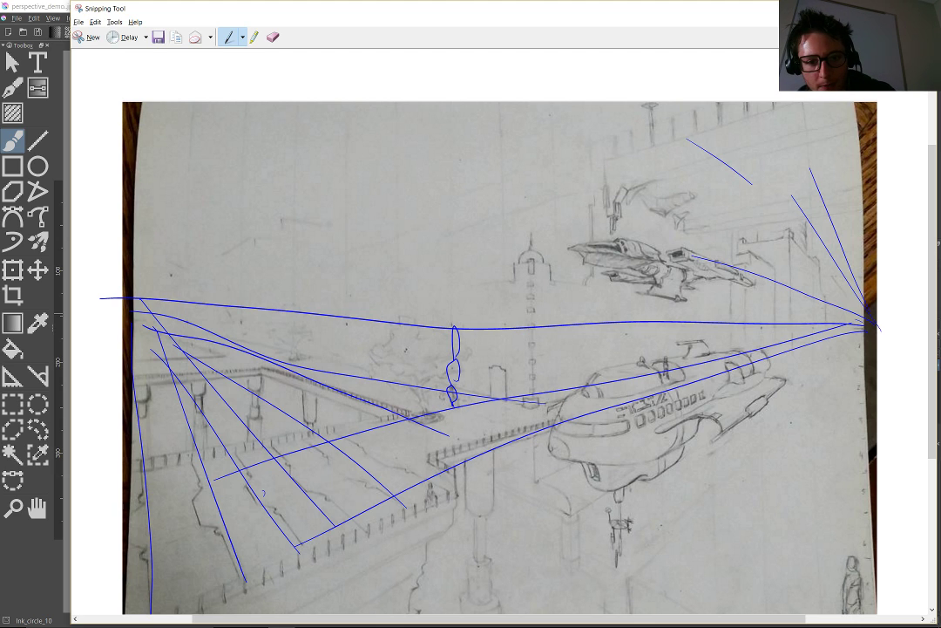
mouse_move(494, 333)
left_mouse_down()
mouse_move(498, 350)
mouse_move(491, 330)
left_mouse_up()
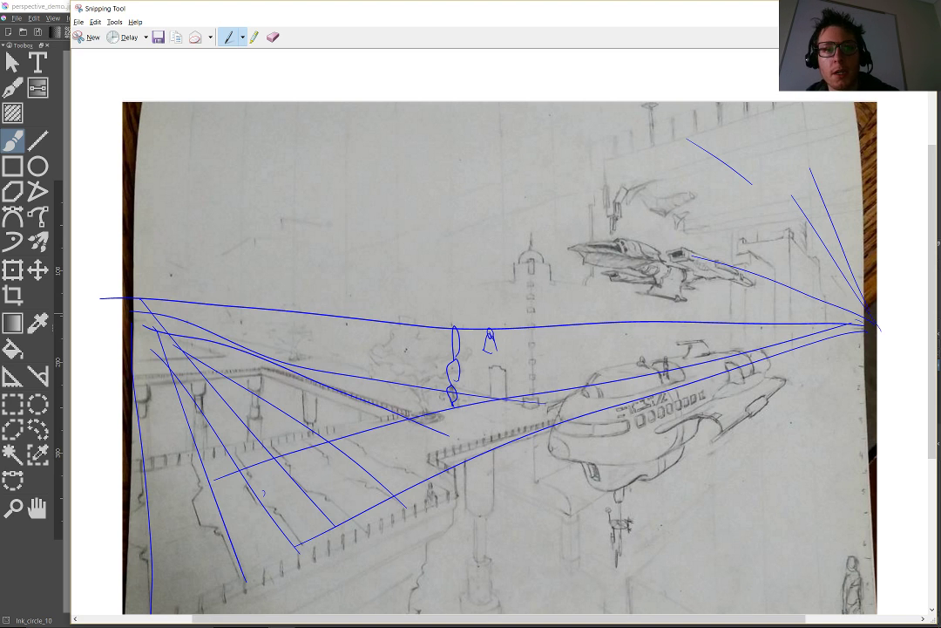
Close the annotated snip without saving it and switch to Krita with perspective_demo.jpeg.
key("alt+F4")
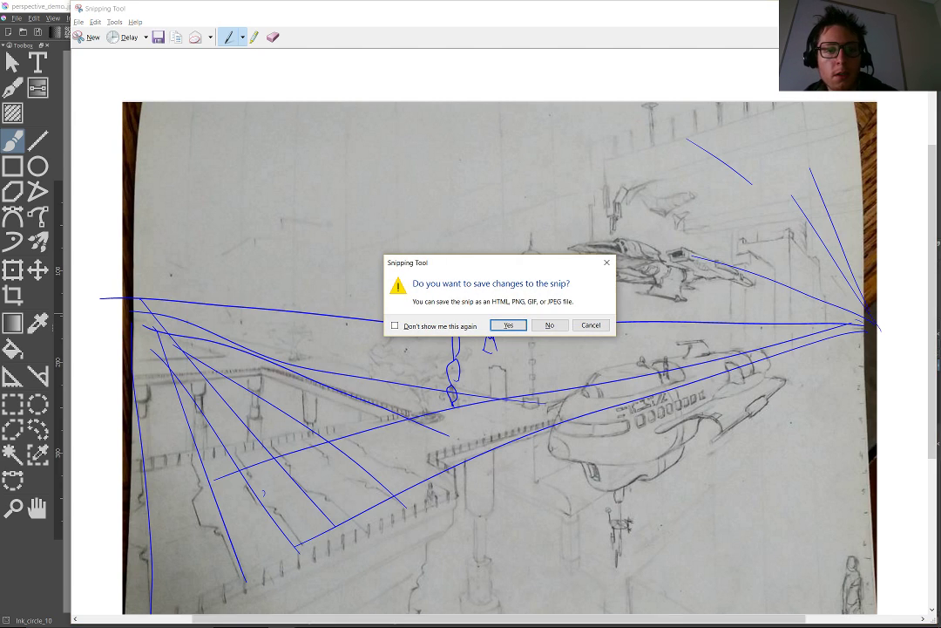
key("Right")
key("Return")
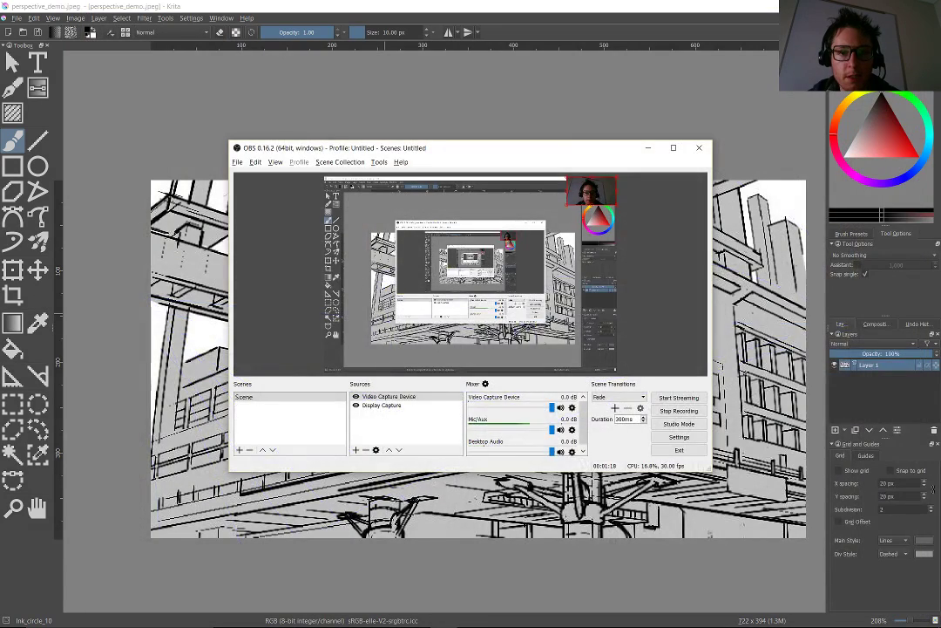
key("alt+Tab")
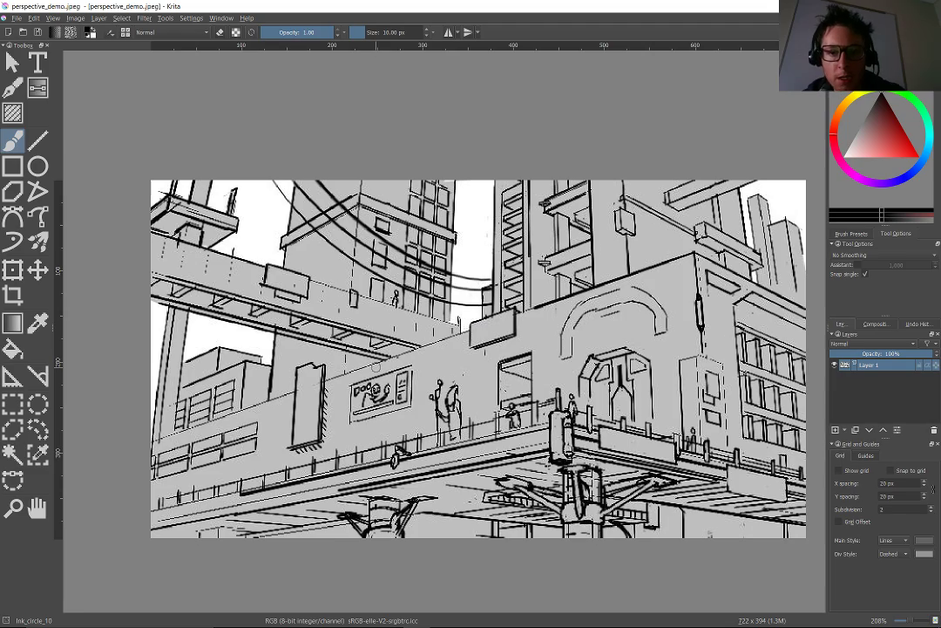
Switch to the Shape_fill brush preset and add a Vanishing Point assistant outside the city sketch, to its right and slightly below its lower edge.
key("slash")
mouse_move(458, 530)
left_mouse_down()
mouse_move(415, 520)
mouse_move(379, 488)
mouse_move(492, 479)
left_mouse_up()
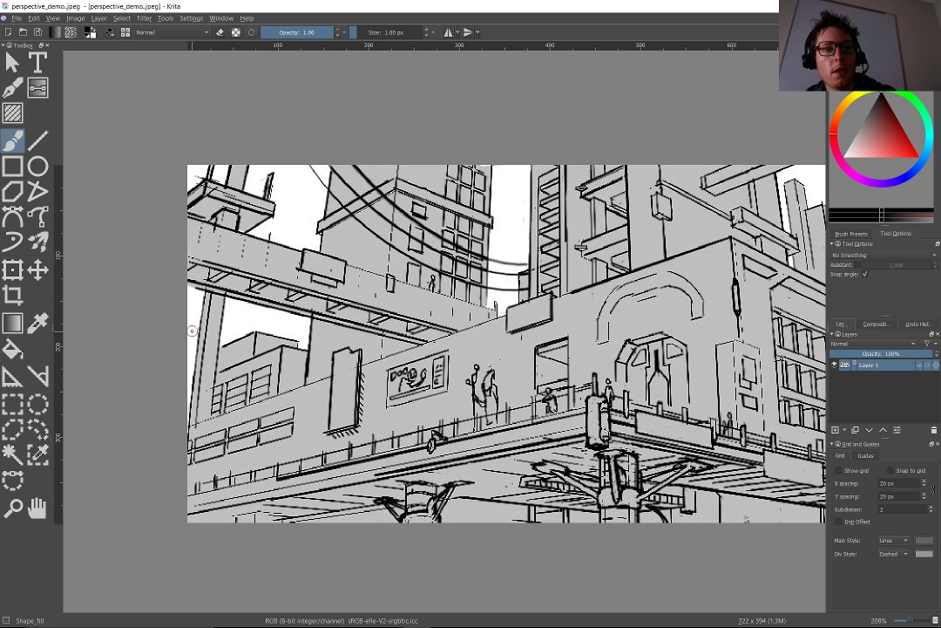
left_click_drag(428, 380, 331, 388)
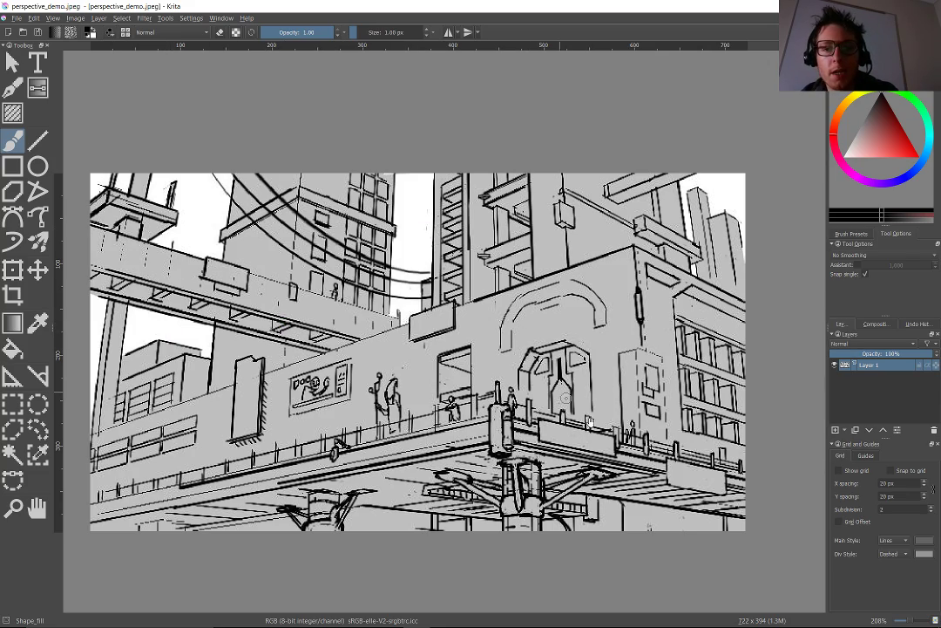
mouse_move(566, 423)
left_mouse_down()
mouse_move(339, 315)
mouse_move(484, 408)
mouse_move(619, 464)
mouse_move(431, 373)
mouse_move(382, 380)
mouse_move(420, 447)
mouse_move(498, 400)
left_mouse_up()
left_click_drag(445, 379, 446, 430)
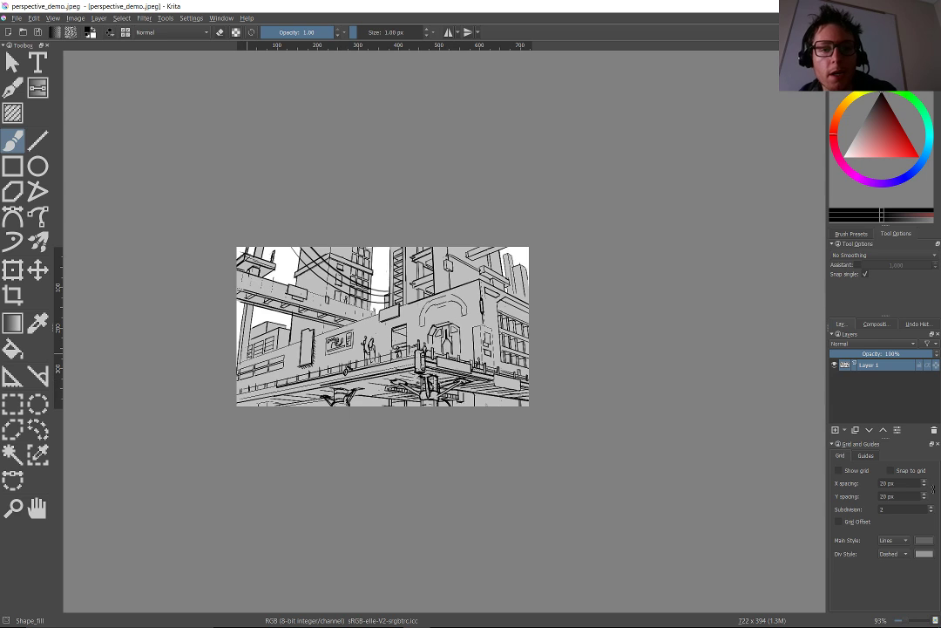
left_click(725, 399)
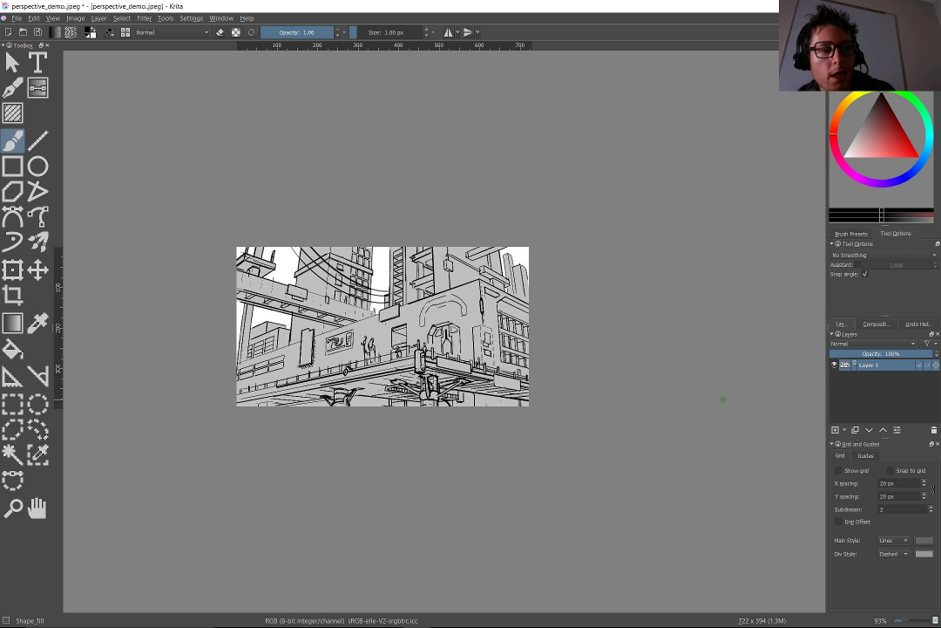
left_click(12, 375)
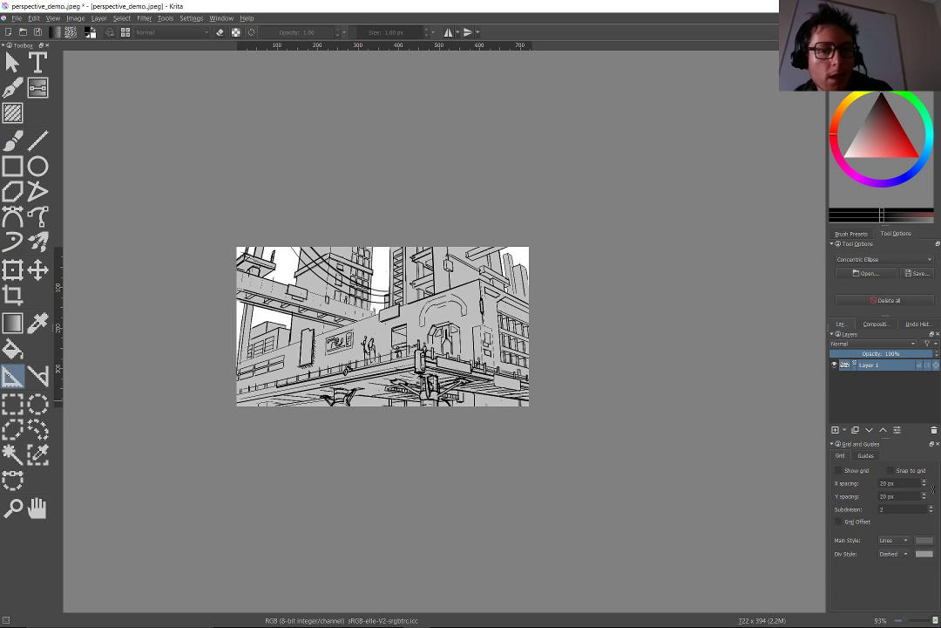
left_click(854, 259)
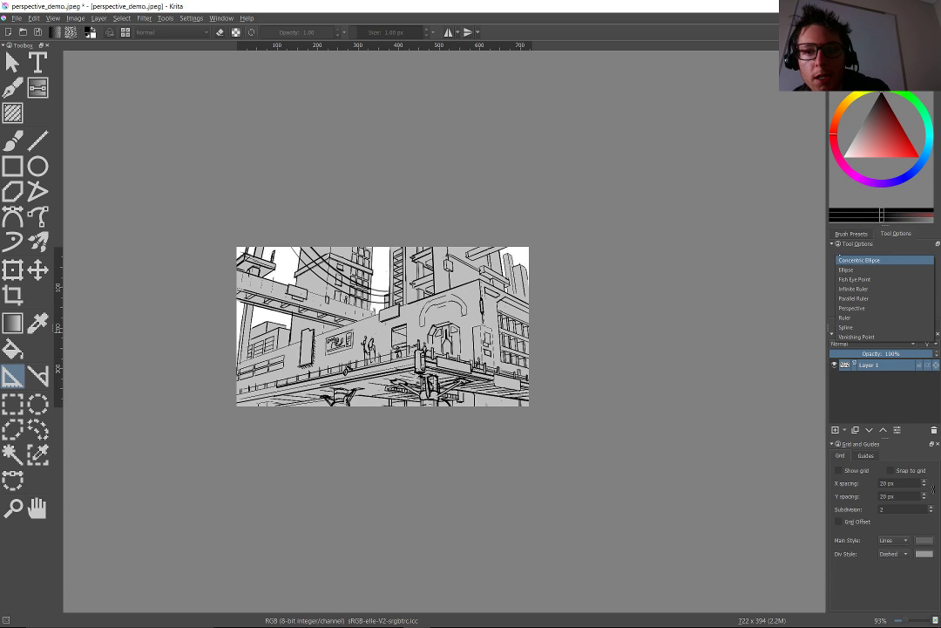
left_click(881, 328)
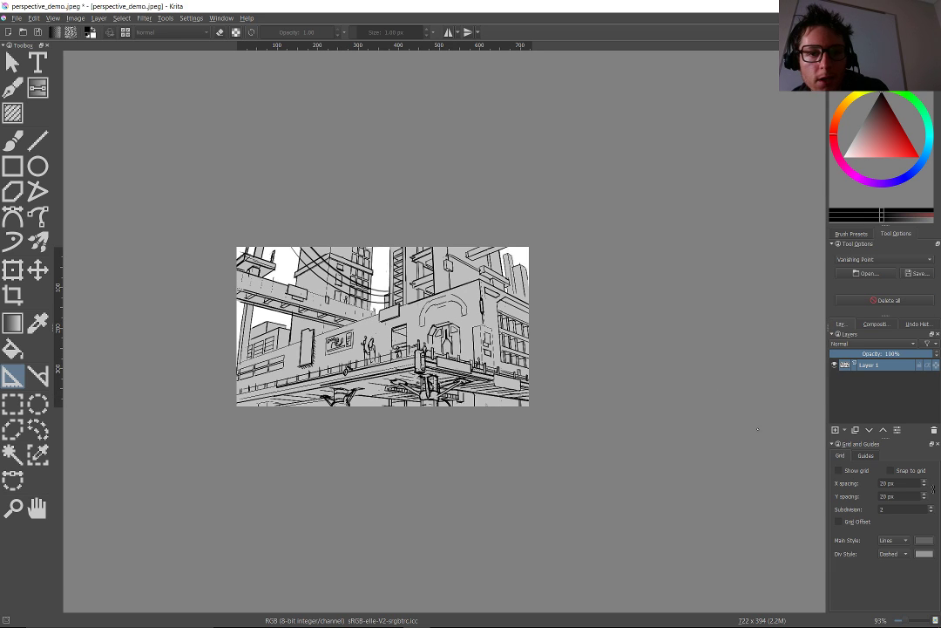
left_click(813, 428)
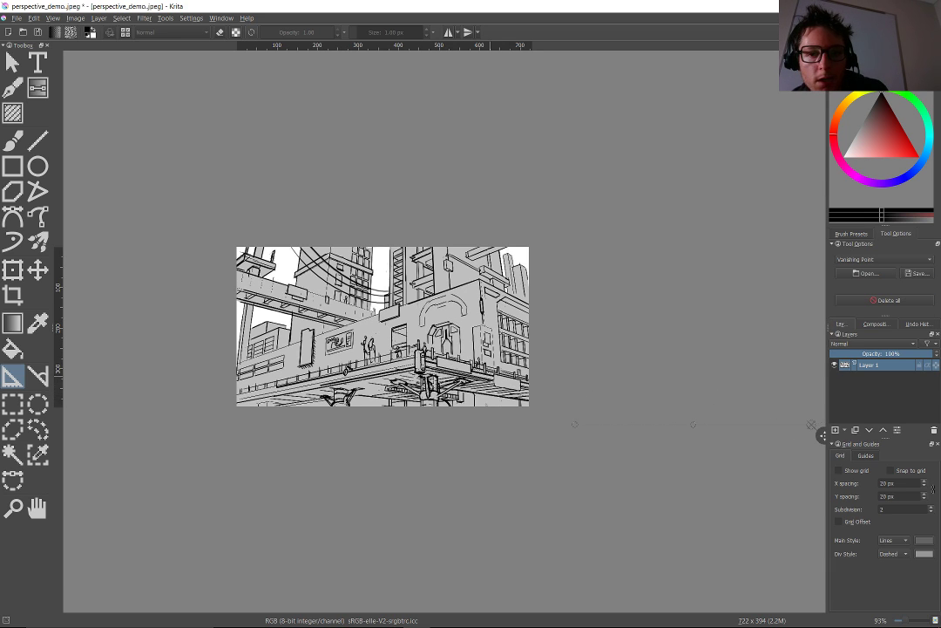
key("b")
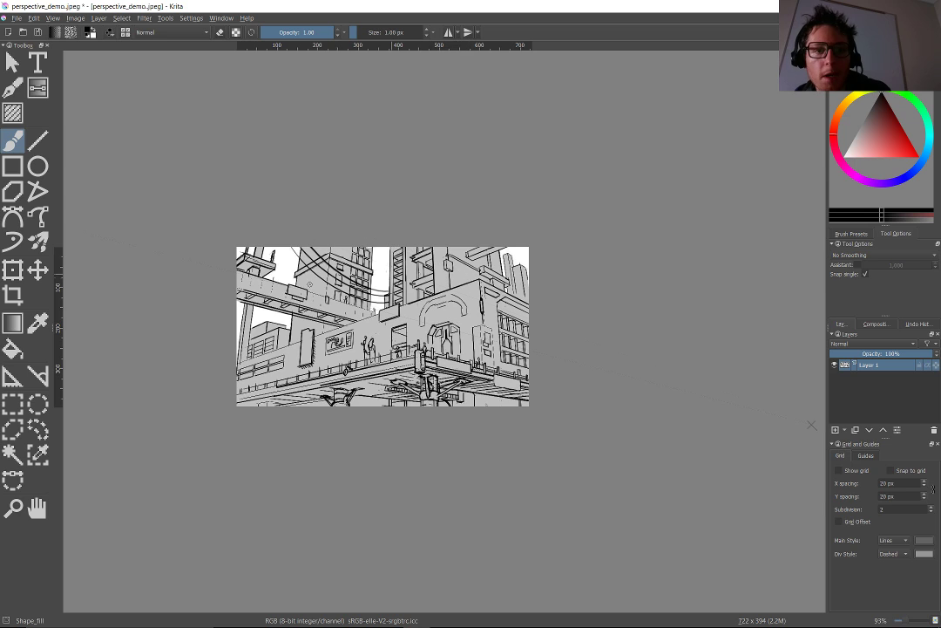
Place a second Vanishing Point assistant to the left of the city sketch, near the level of the right one.
left_click(13, 375)
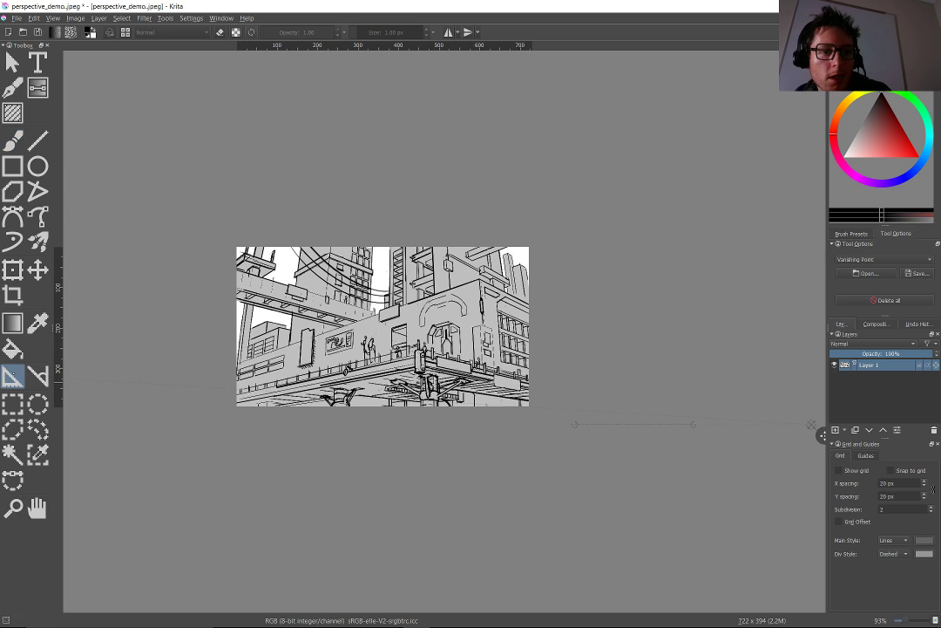
left_click(99, 406)
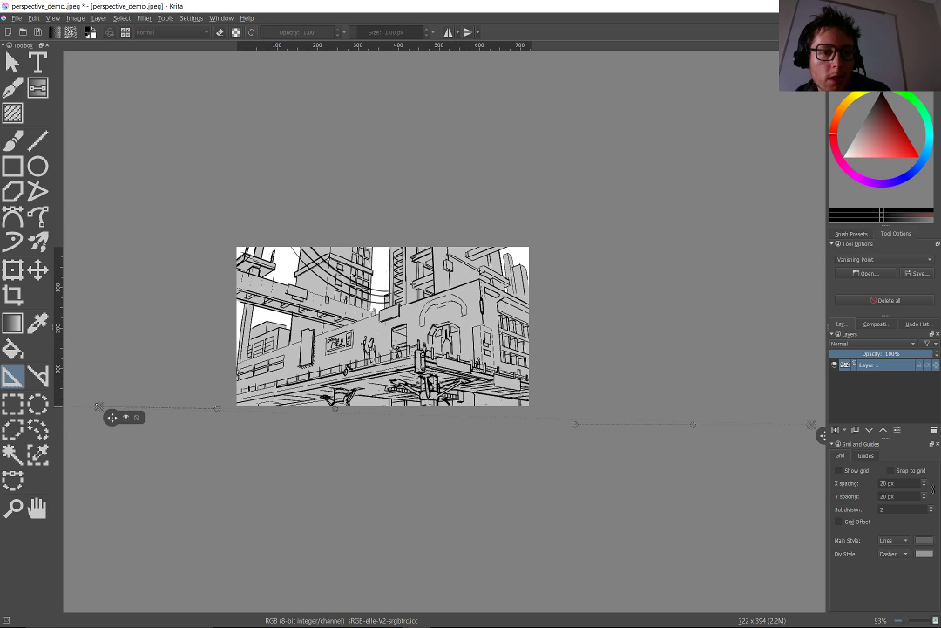
key("b")
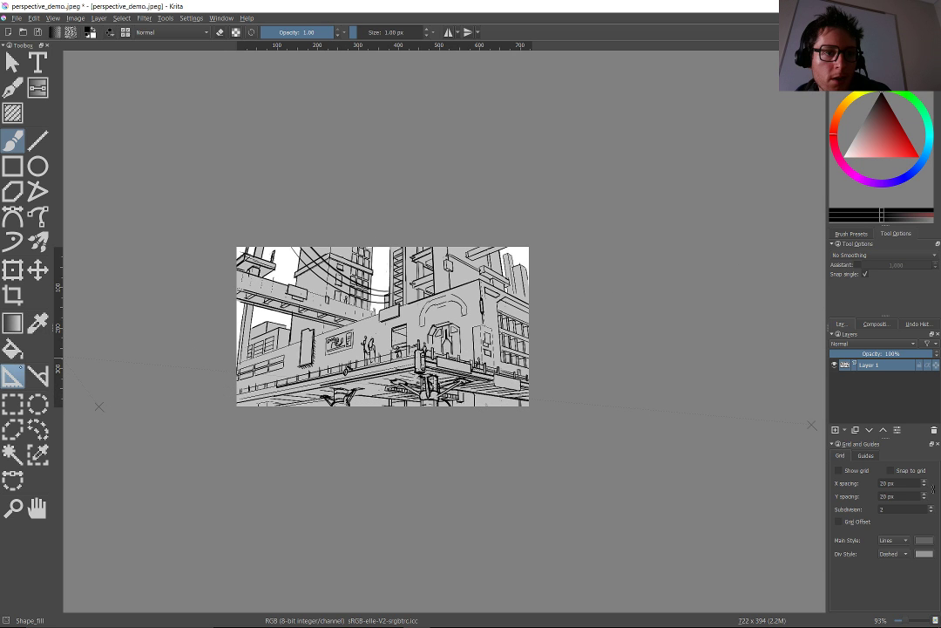
left_click(12, 375)
left_click_drag(262, 495, 450, 513)
left_click(324, 435)
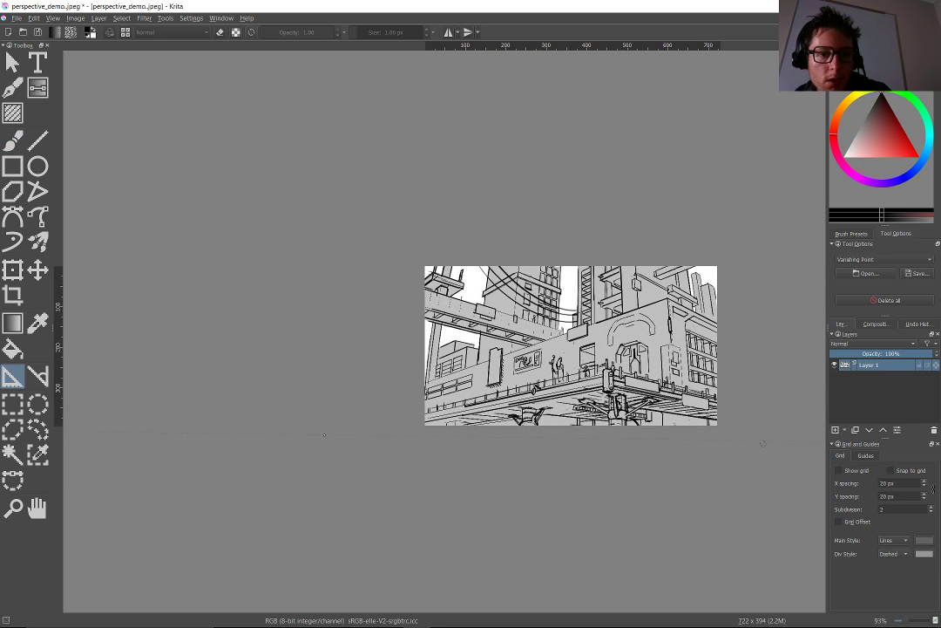
Try a vertical brush stroke over the small figure standing in front of the open doorway on the platform.
scroll(571, 392, "up", 10)
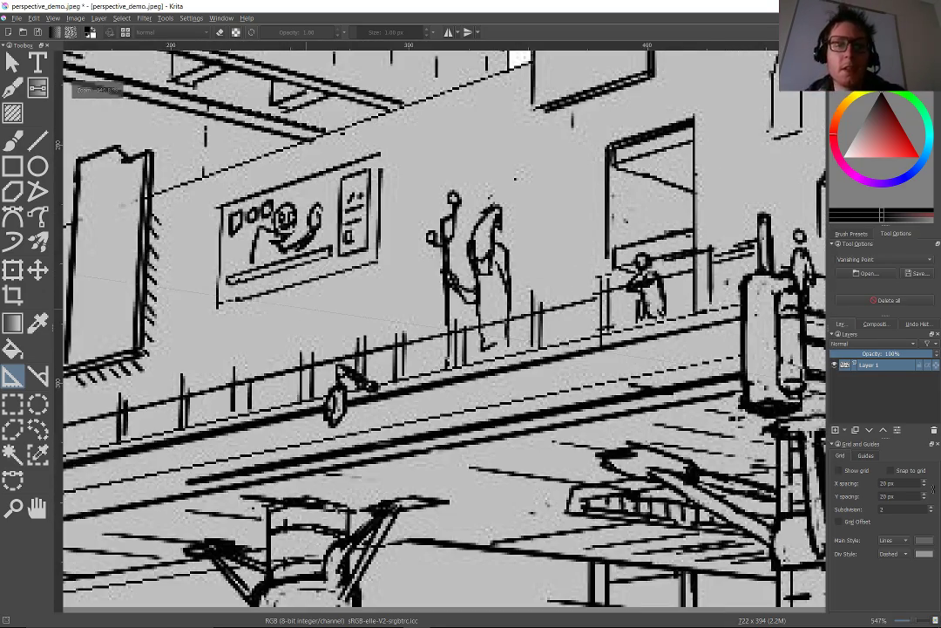
scroll(307, 309, "up", 1)
left_click_drag(503, 313, 346, 327)
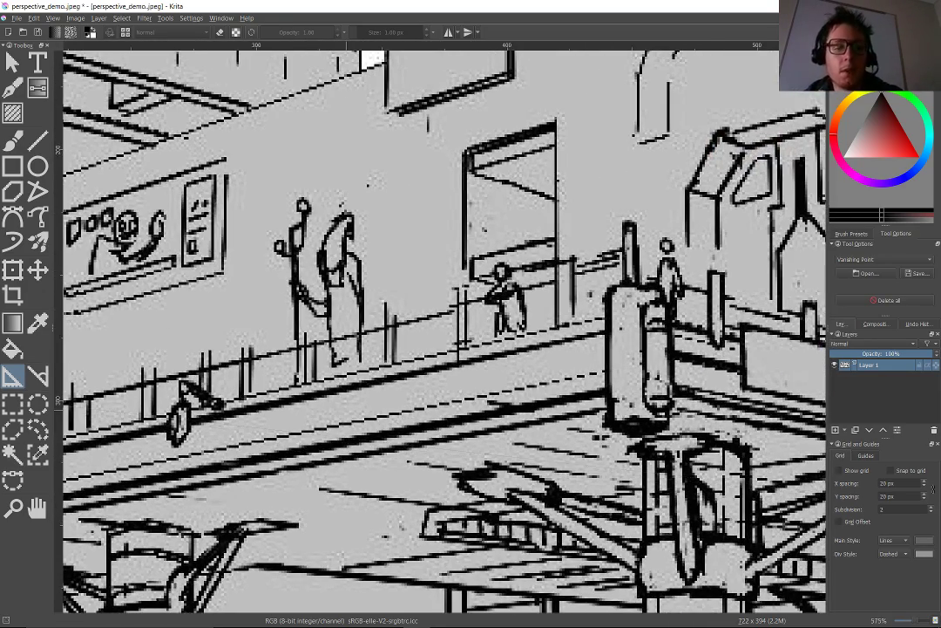
key("b")
mouse_move(504, 261)
left_mouse_down()
mouse_move(513, 323)
mouse_move(497, 312)
left_mouse_up()
key("ctrl+z")
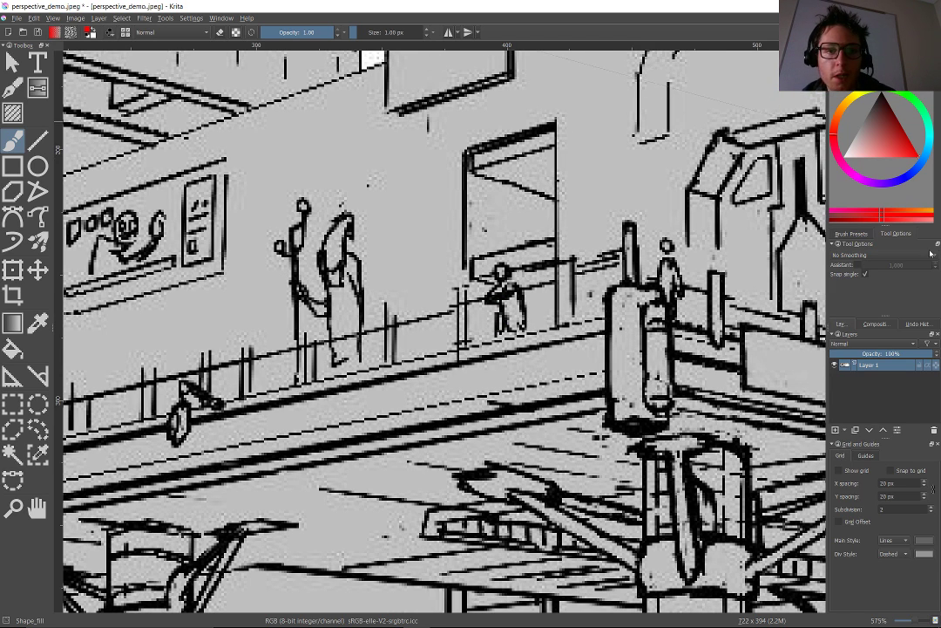
Switch to the Sketch brush preset and paint red over the small figure standing in front of the open doorway.
right_click(670, 262)
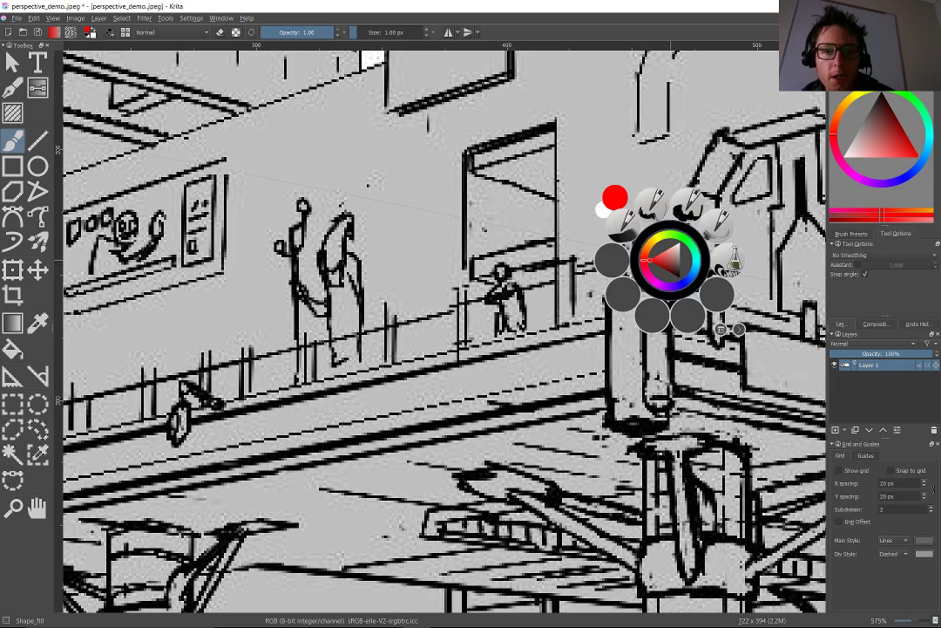
left_click(727, 231)
mouse_move(525, 283)
left_mouse_down()
mouse_move(526, 323)
mouse_move(504, 305)
left_mouse_up()
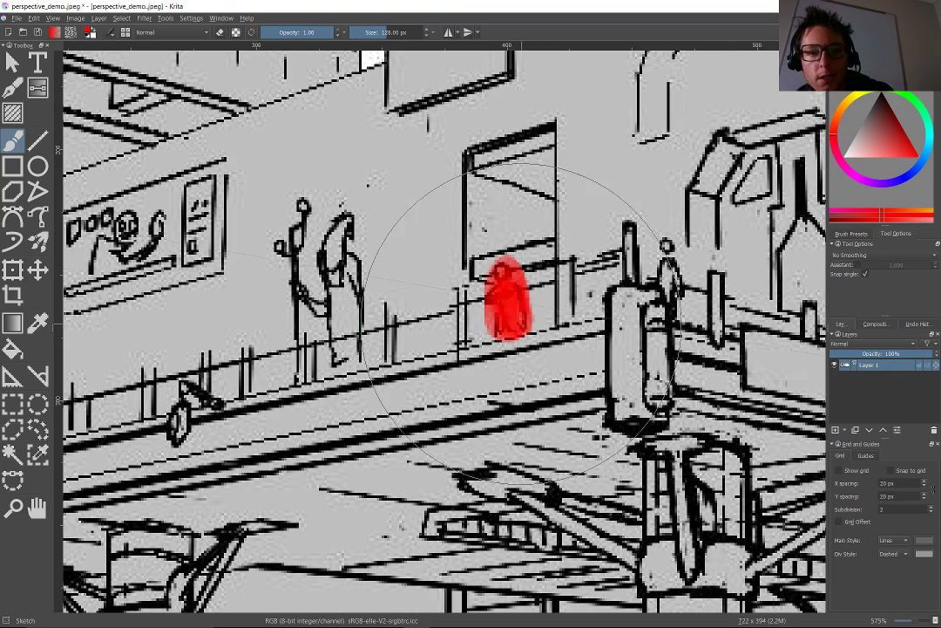
Outline the large arched doorway in red and add a short red mark by the platform railing to its right.
scroll(503, 306, "down", 3)
scroll(477, 303, "down", 2)
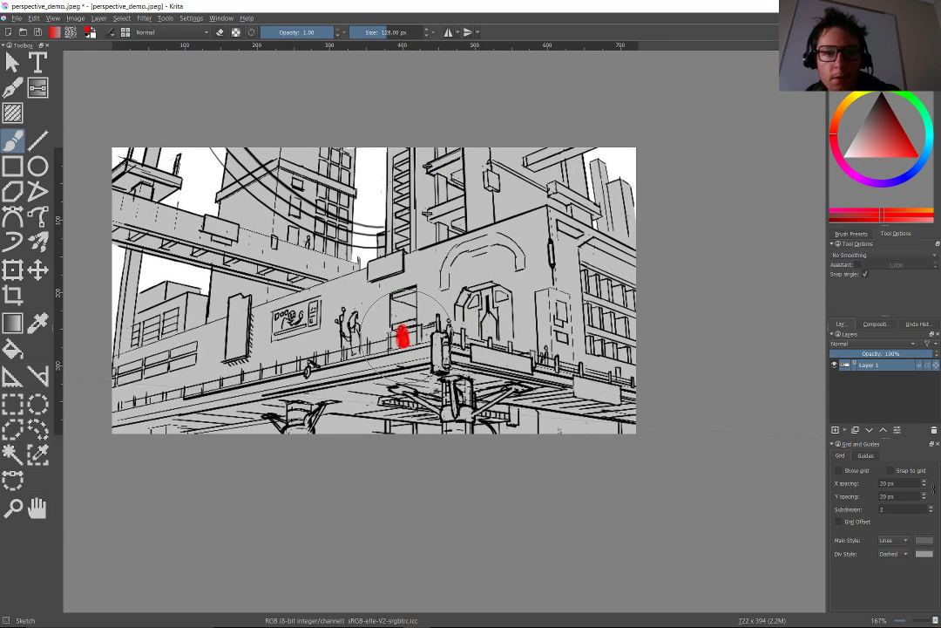
mouse_move(513, 347)
left_mouse_down()
mouse_move(506, 280)
mouse_move(491, 275)
mouse_move(462, 316)
left_mouse_up()
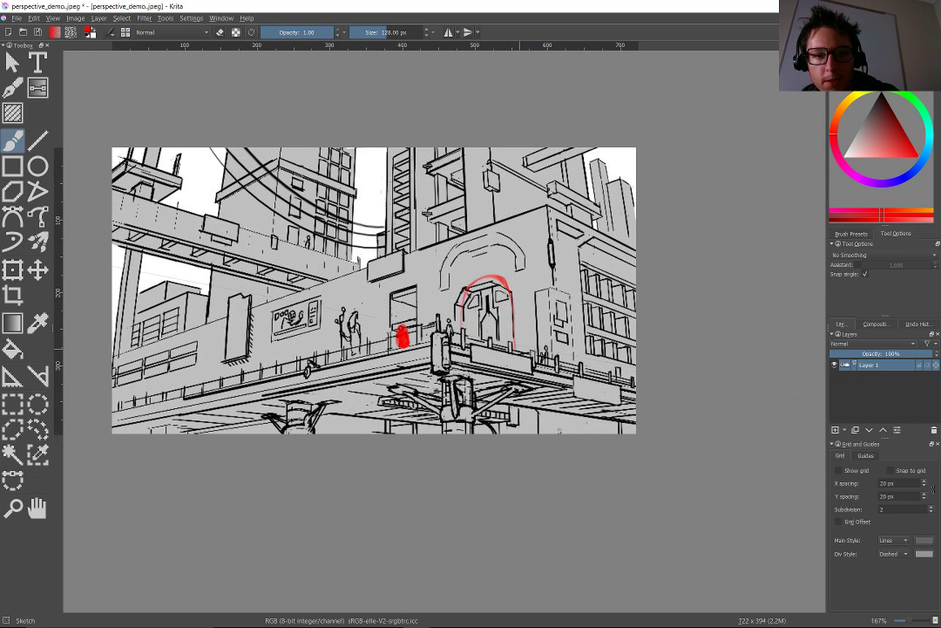
left_click_drag(522, 358, 530, 347)
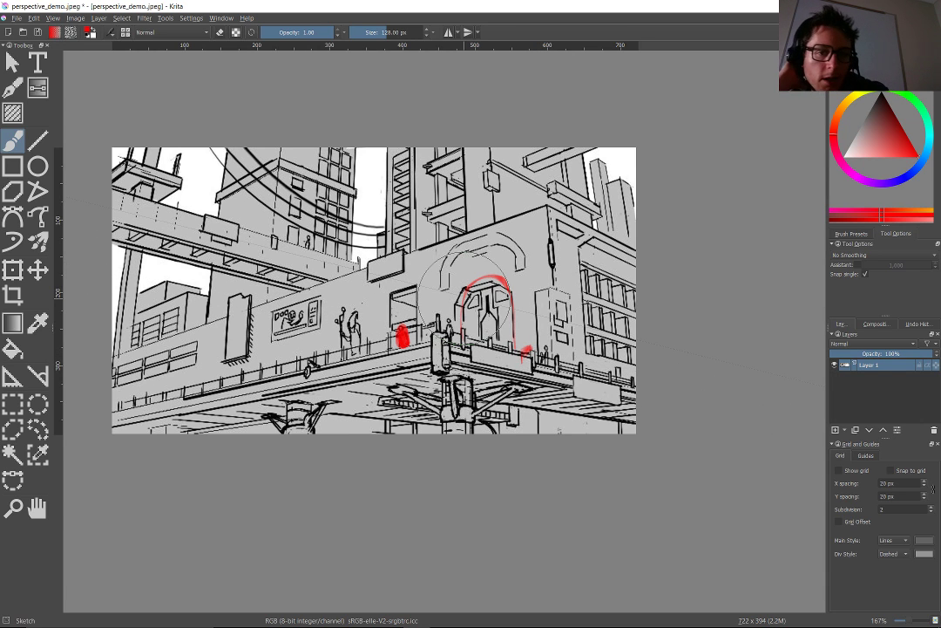
Paint red scale marks beside the open doorway, on the figure on the elevated walkway, and above the round object on the lower railing.
left_click_drag(393, 303, 395, 318)
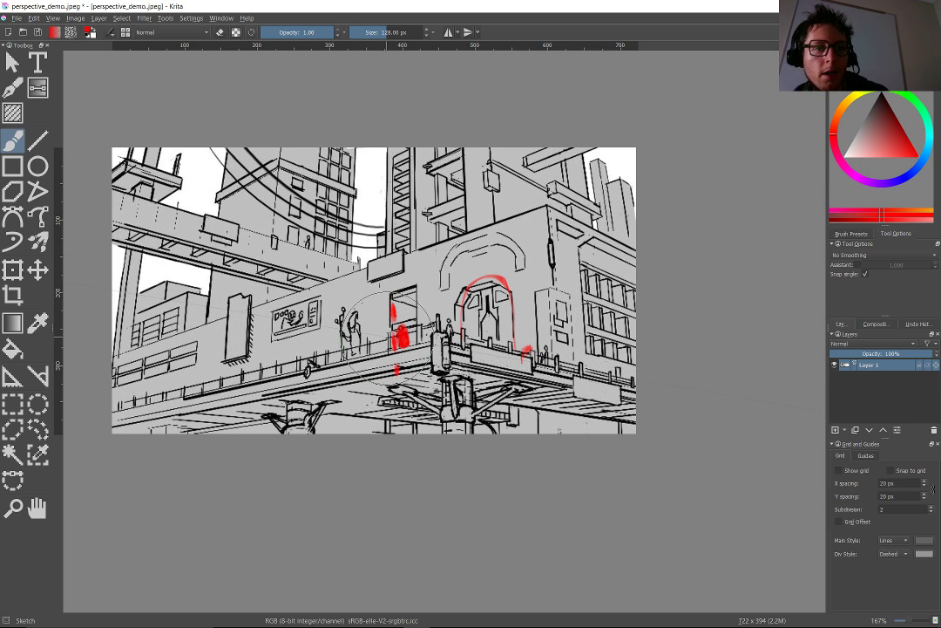
left_click_drag(308, 232, 309, 246)
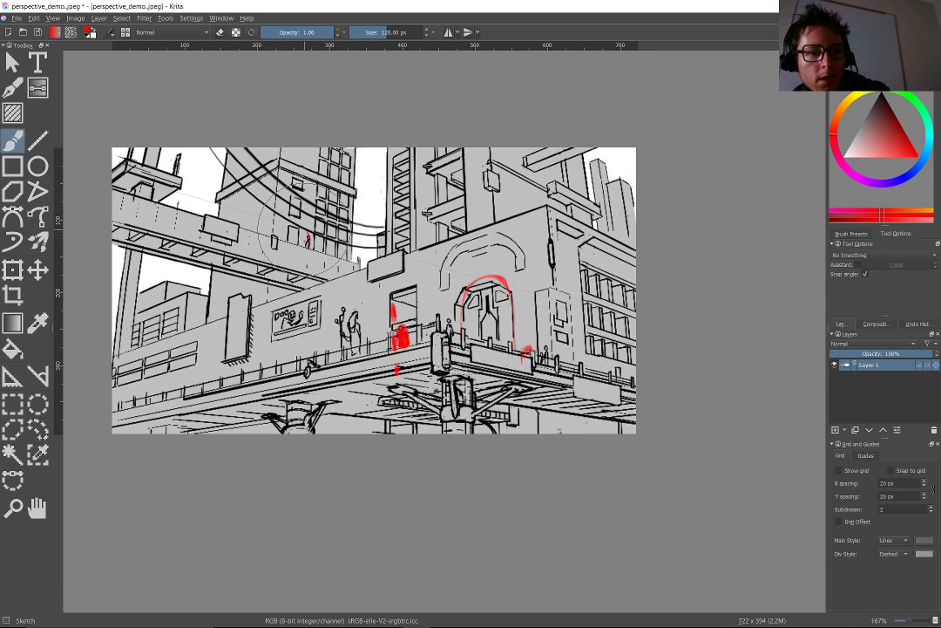
left_click_drag(305, 356, 306, 369)
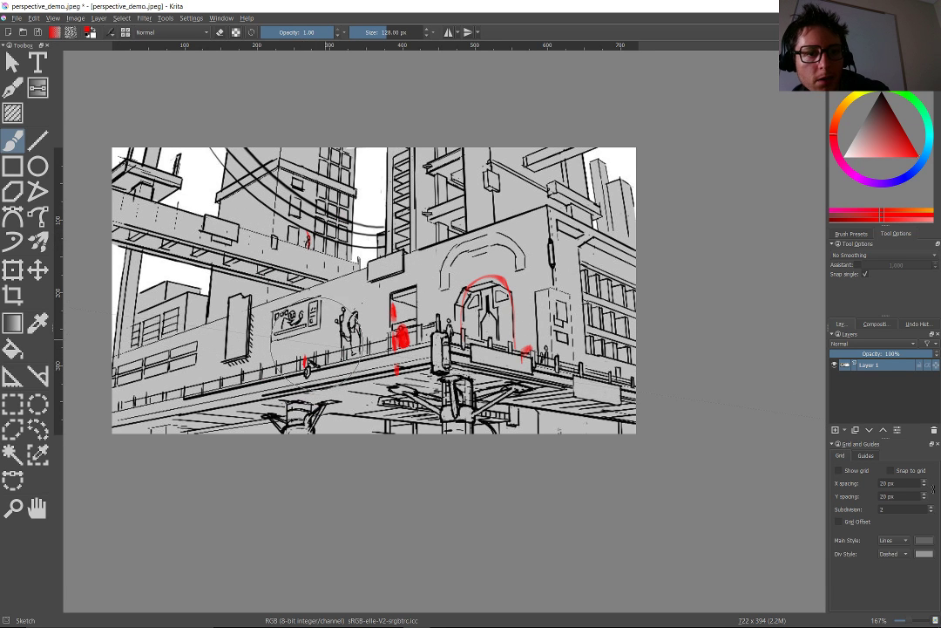
left_click_drag(311, 233, 311, 247)
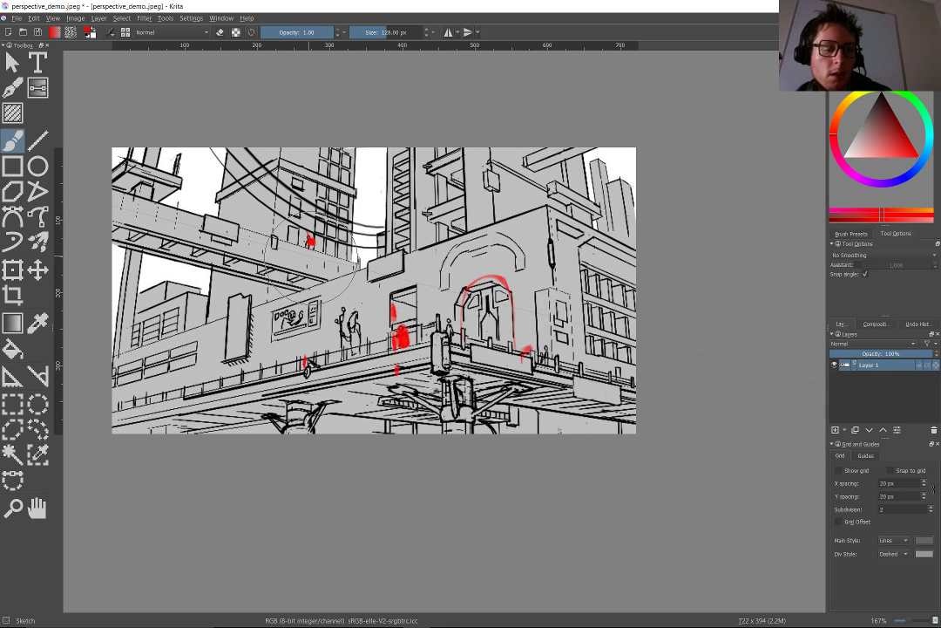
Close perspective_demo.jpeg without saving it and bring up grid.jpeg.
key("ctrl+w")
left_click(513, 336)
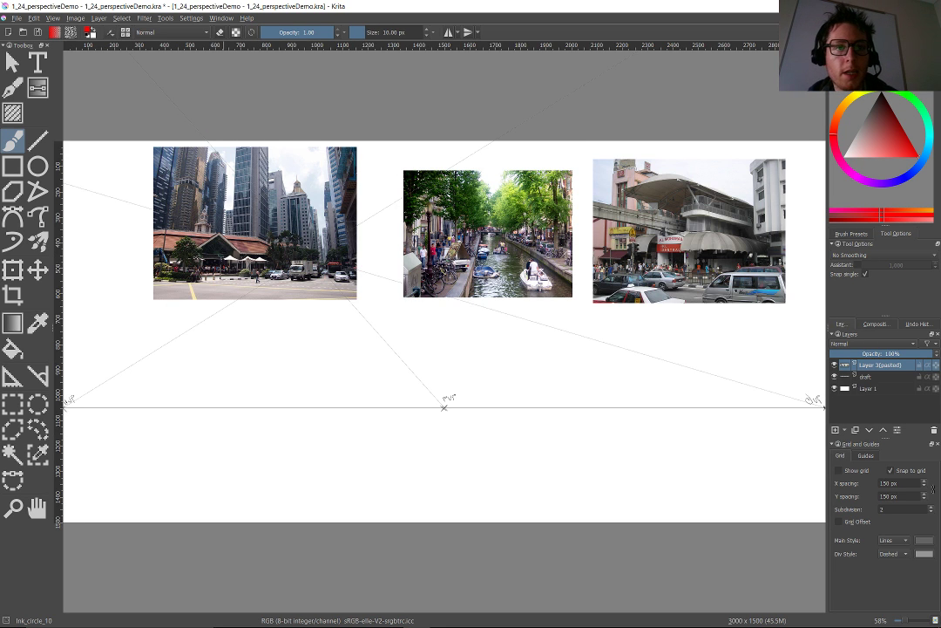
key("ctrl+w")
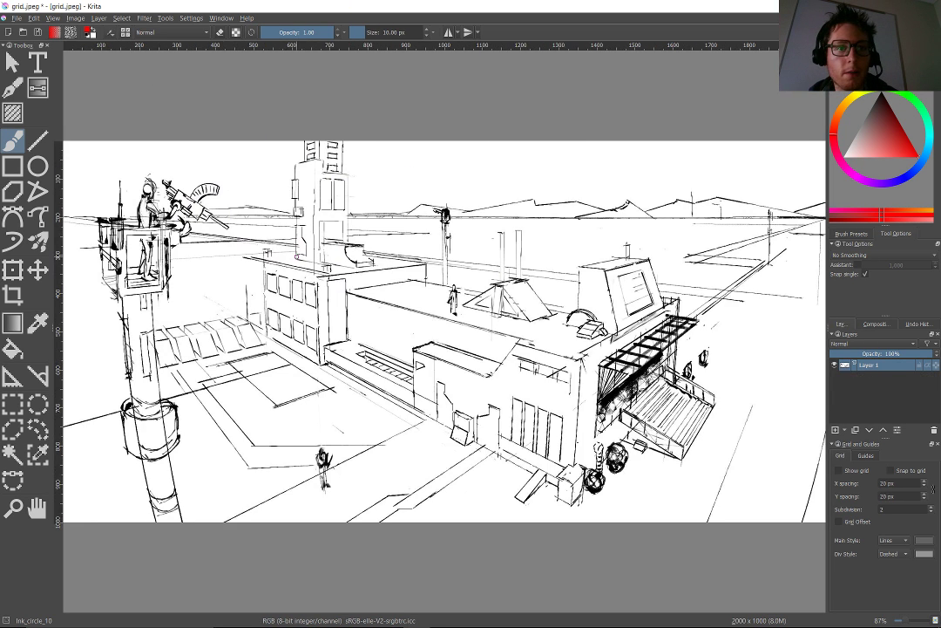
Examine the figures in the grid.jpeg base sketch, comparing those on the ground, rooftop and watchtower with the distant horizon.
scroll(297, 256, "up", 2)
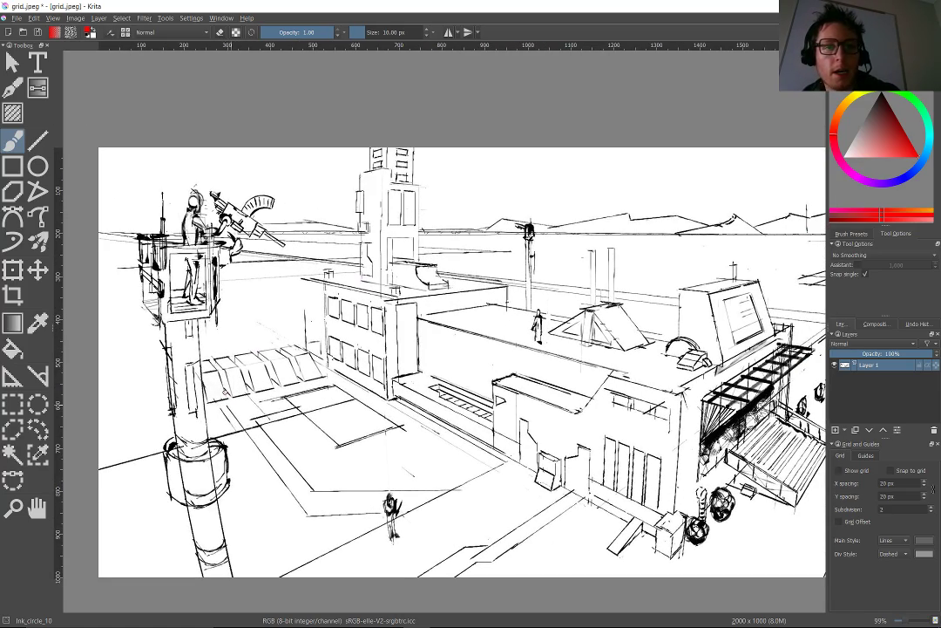
left_click_drag(558, 470, 299, 357)
scroll(300, 358, "up", 3)
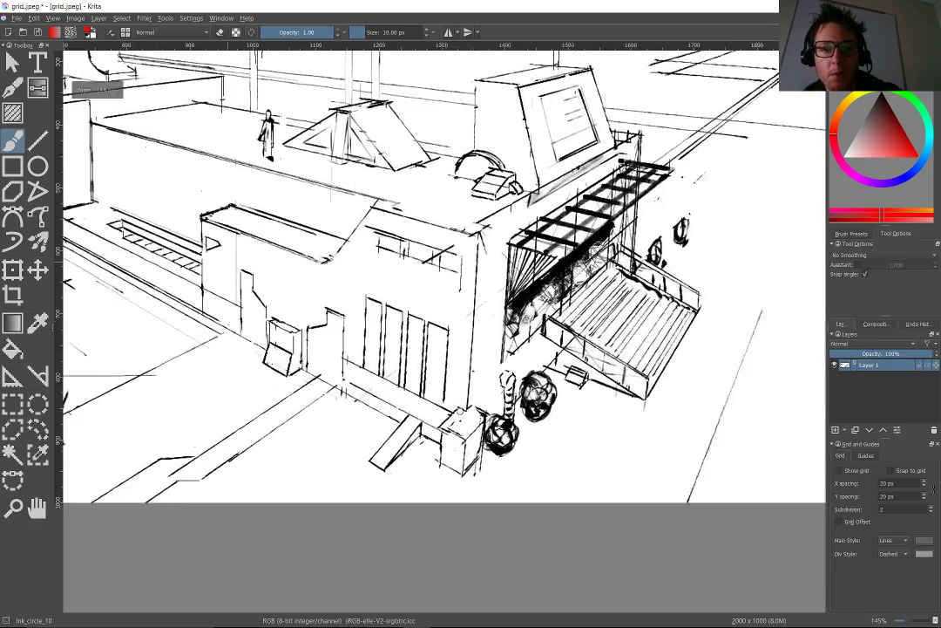
scroll(473, 430, "down", 1)
left_click_drag(474, 429, 575, 367)
key("slash")
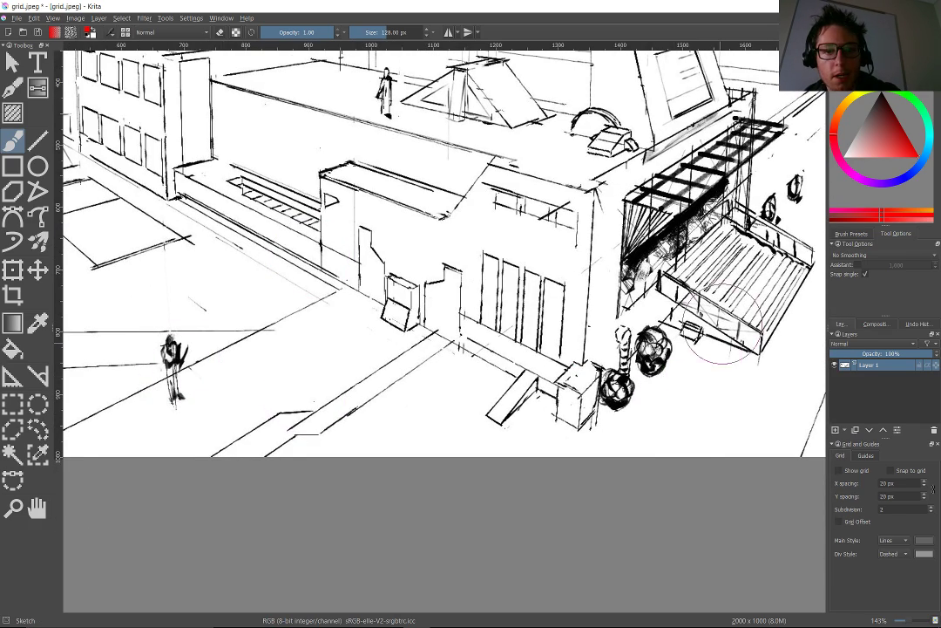
left_click_drag(349, 349, 533, 354)
scroll(533, 354, "down", 1)
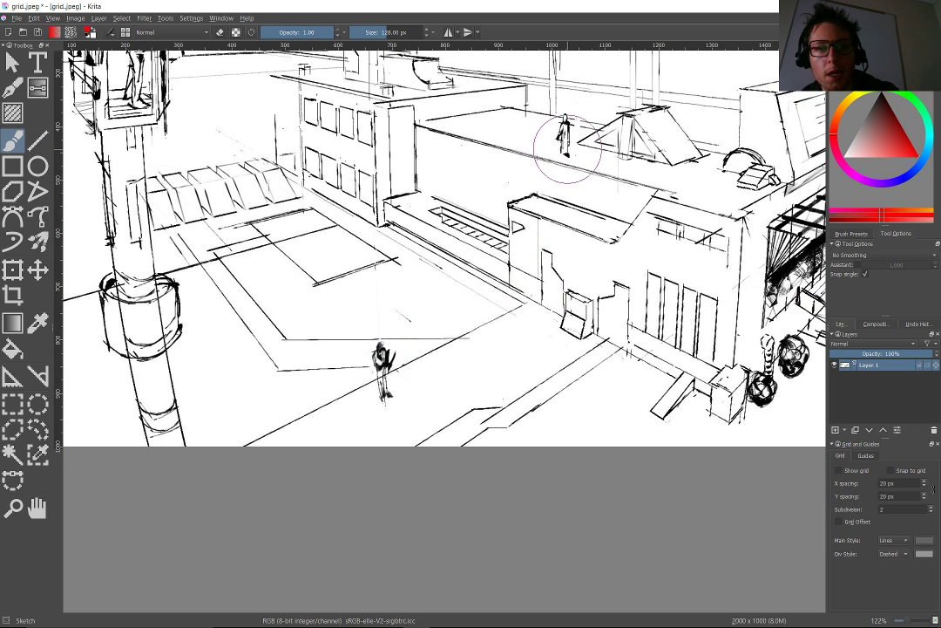
scroll(558, 135, "down", 5)
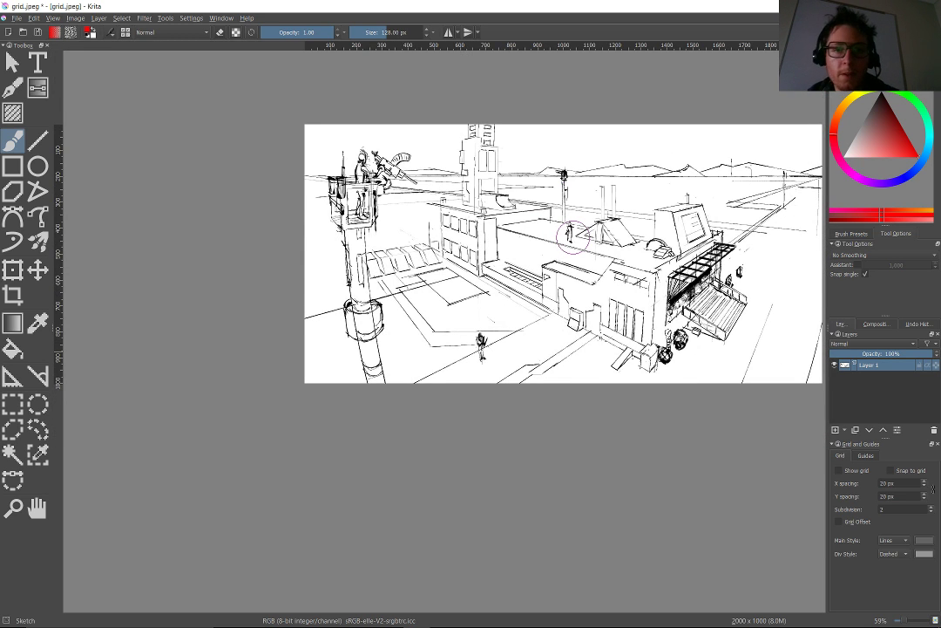
left_click_drag(551, 342, 340, 355)
scroll(370, 362, "up", 1)
Close grid.jpeg without saving it and switch to the Sketch brush preset in 1_24_perspectiveDemo.kra.
key("ctrl+w")
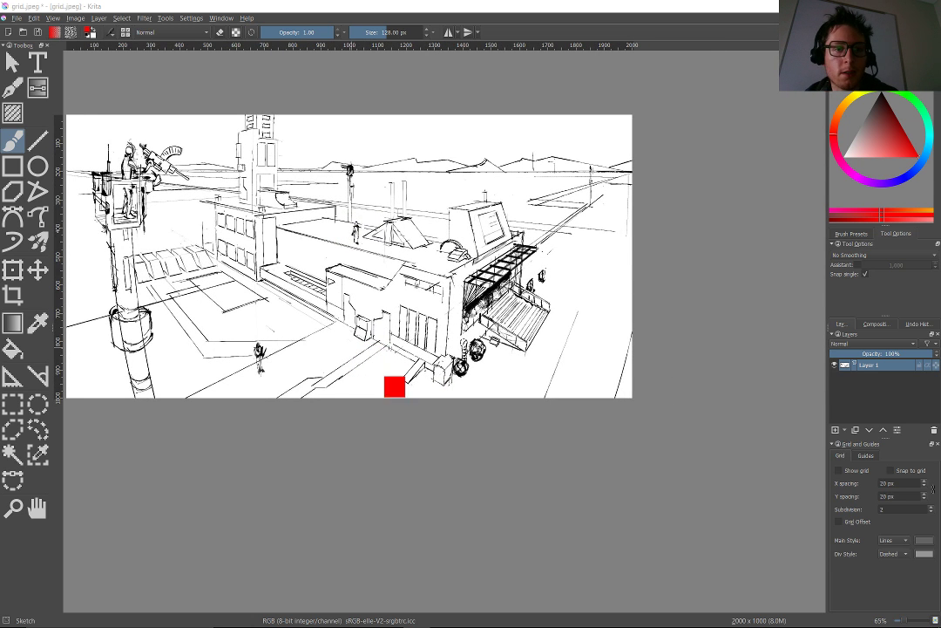
key("n")
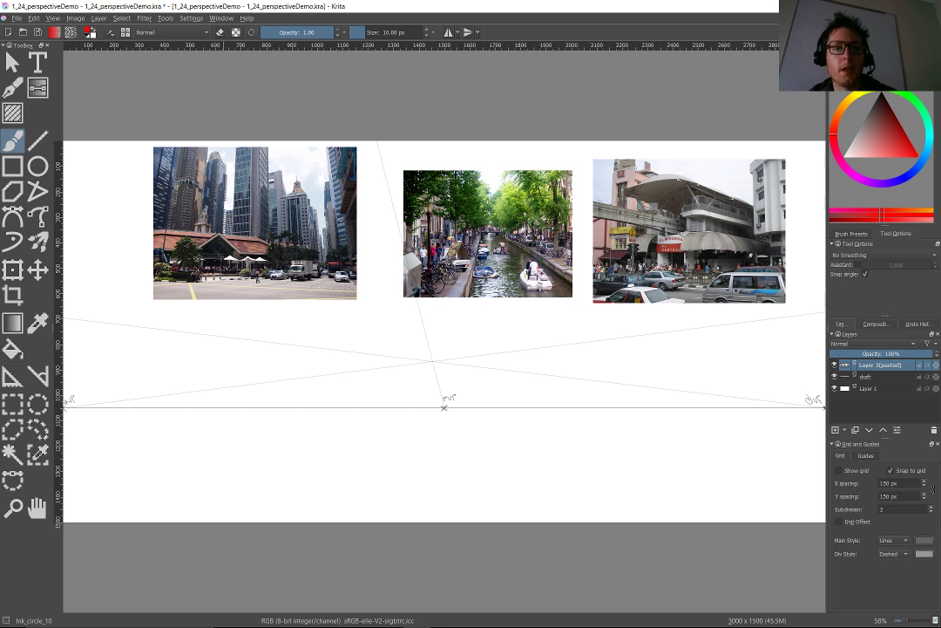
key("slash")
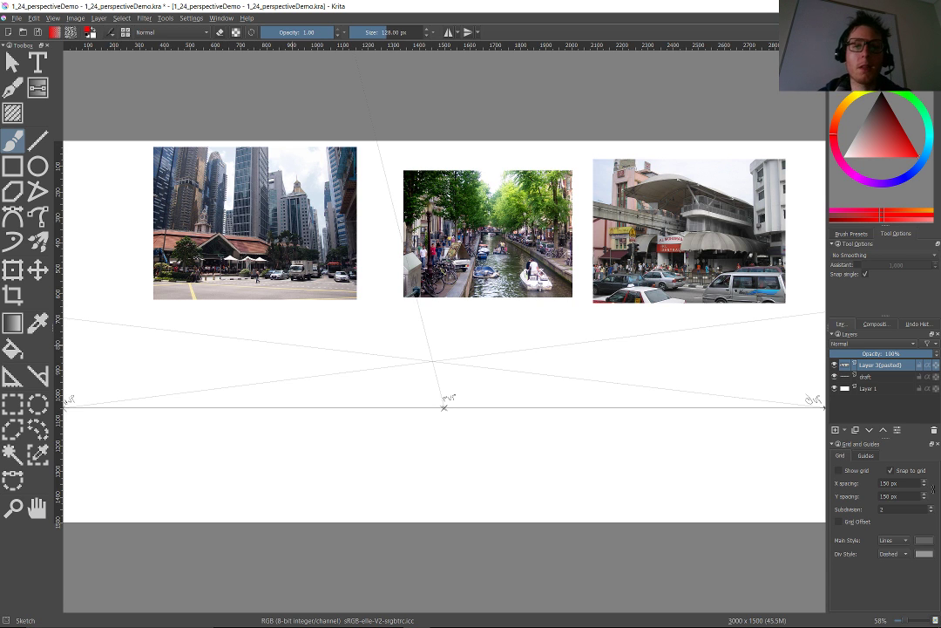
Lower the opacity of the pasted reference photo layer to 27%.
left_click_drag(448, 312, 489, 349)
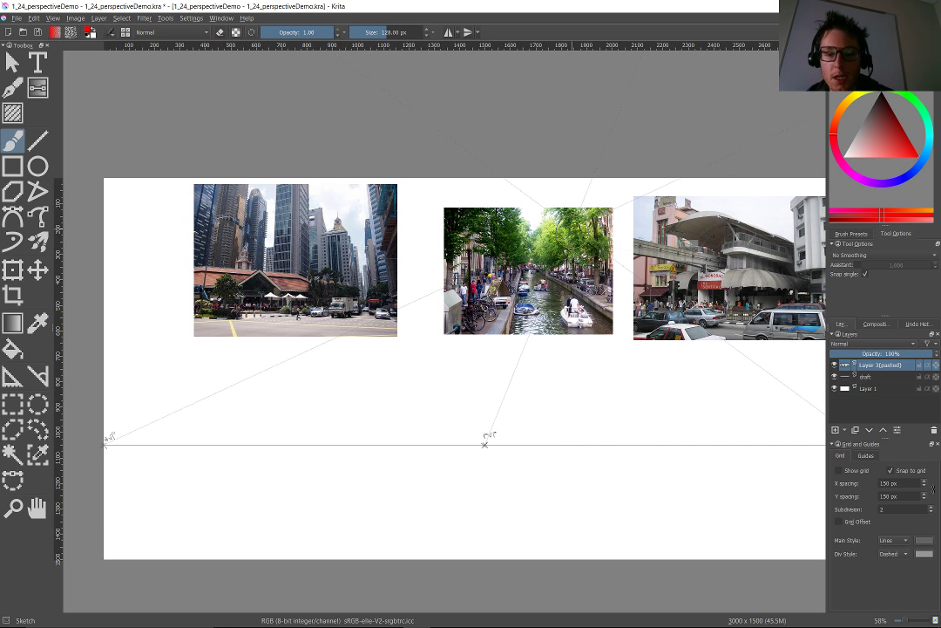
left_click(879, 377)
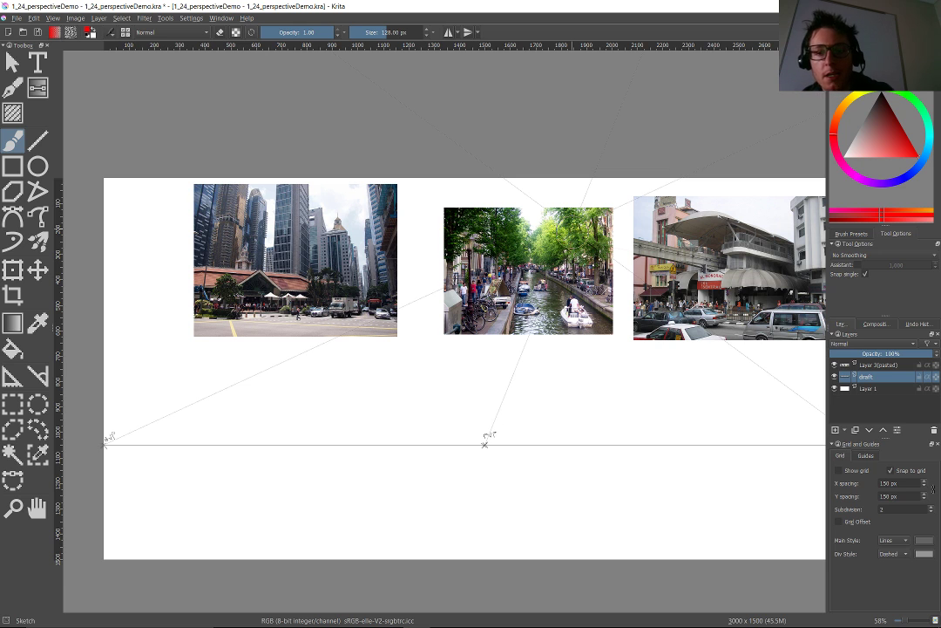
left_click(872, 389)
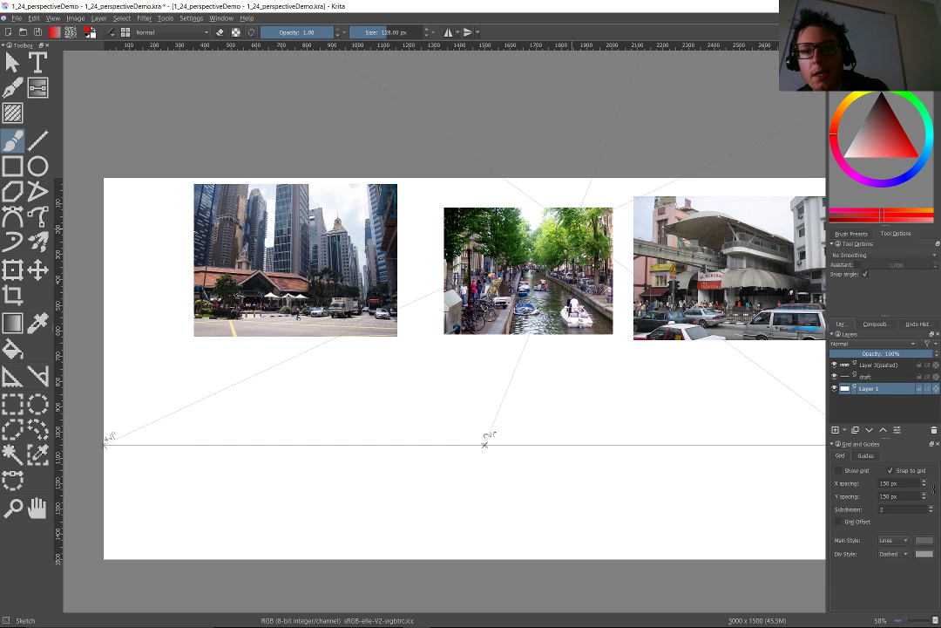
left_click_drag(633, 328, 524, 326)
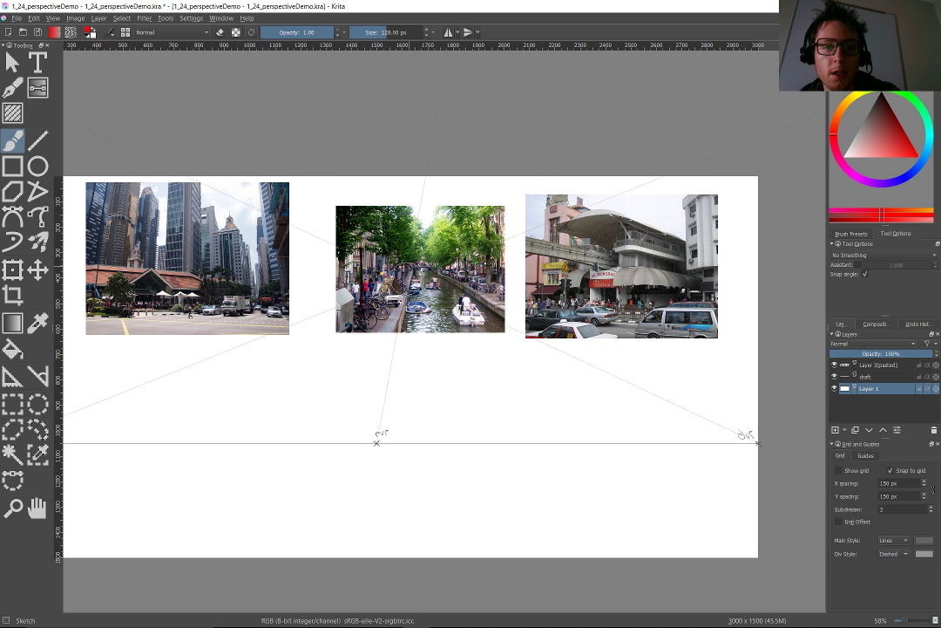
scroll(319, 279, "up", 3)
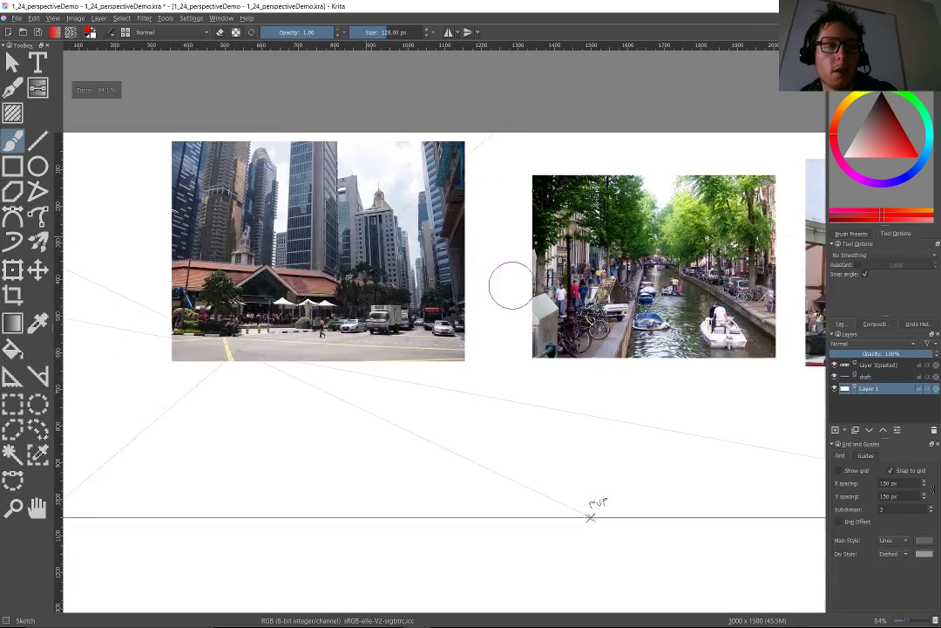
scroll(248, 350, "up", 2)
left_click_drag(247, 350, 315, 367)
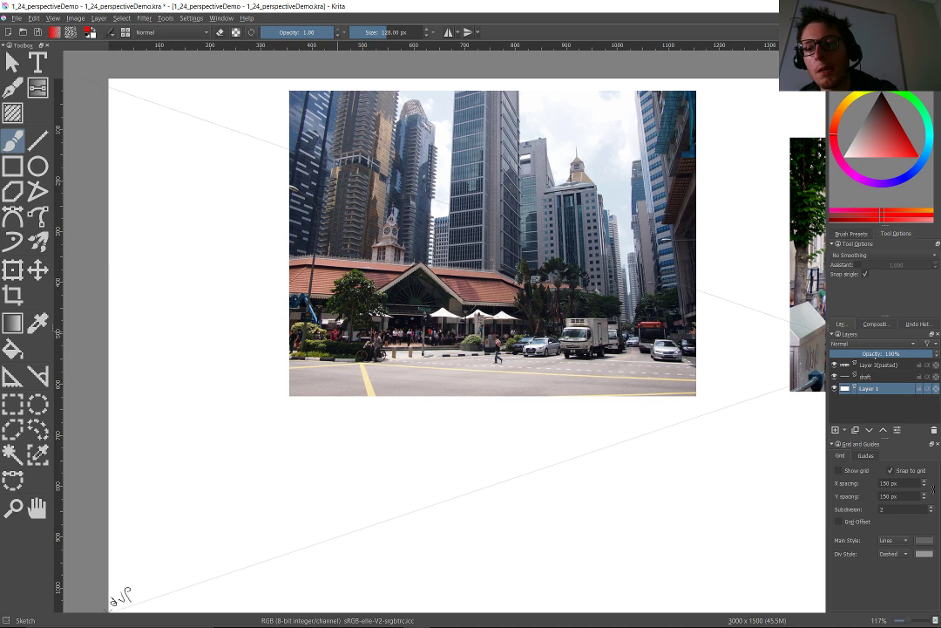
left_click(879, 364)
left_click_drag(880, 353, 860, 353)
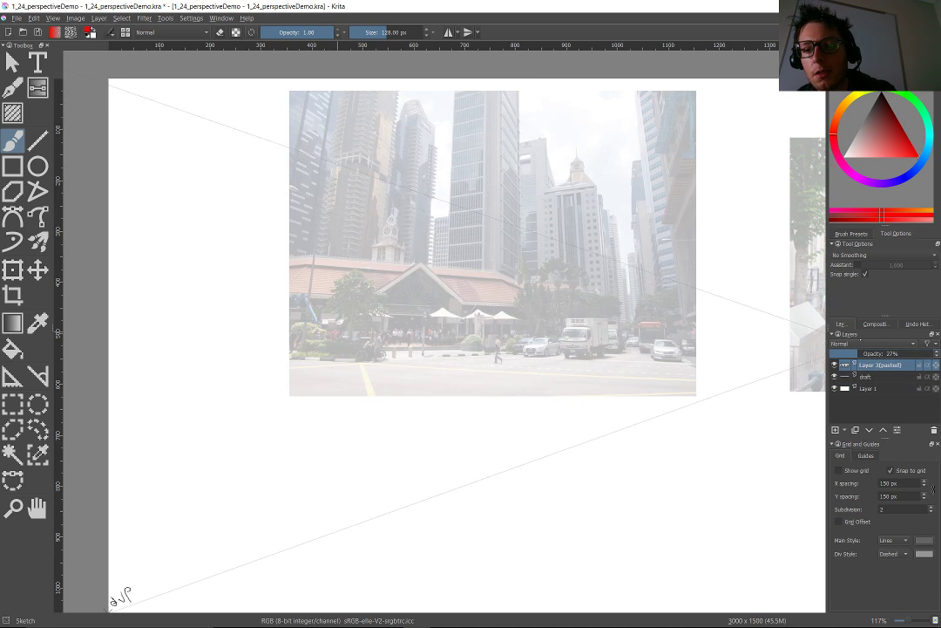
Examine the horizon line and the vanishing points at its centre and both ends.
scroll(349, 338, "down", 3)
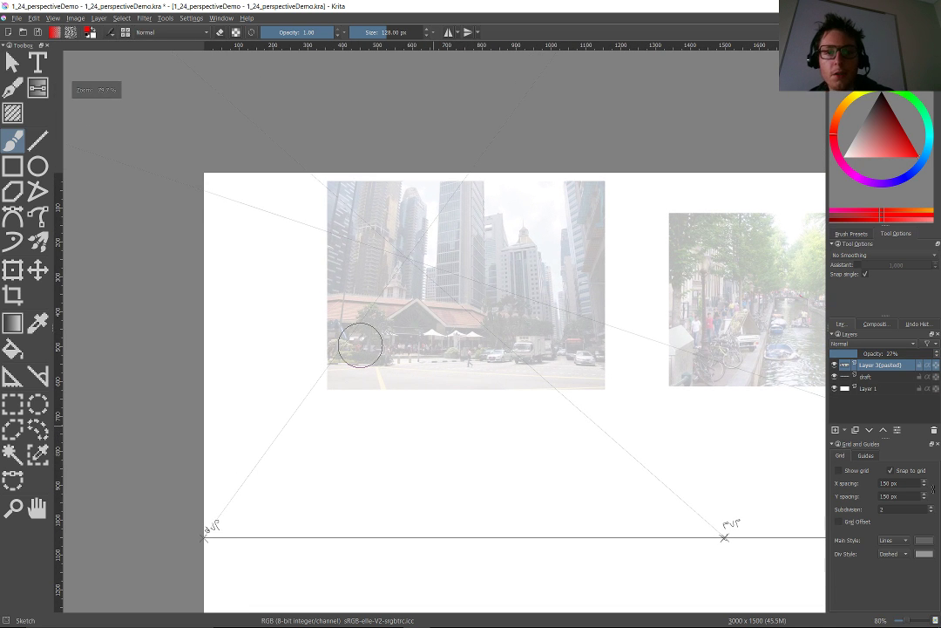
scroll(358, 342, "down", 5)
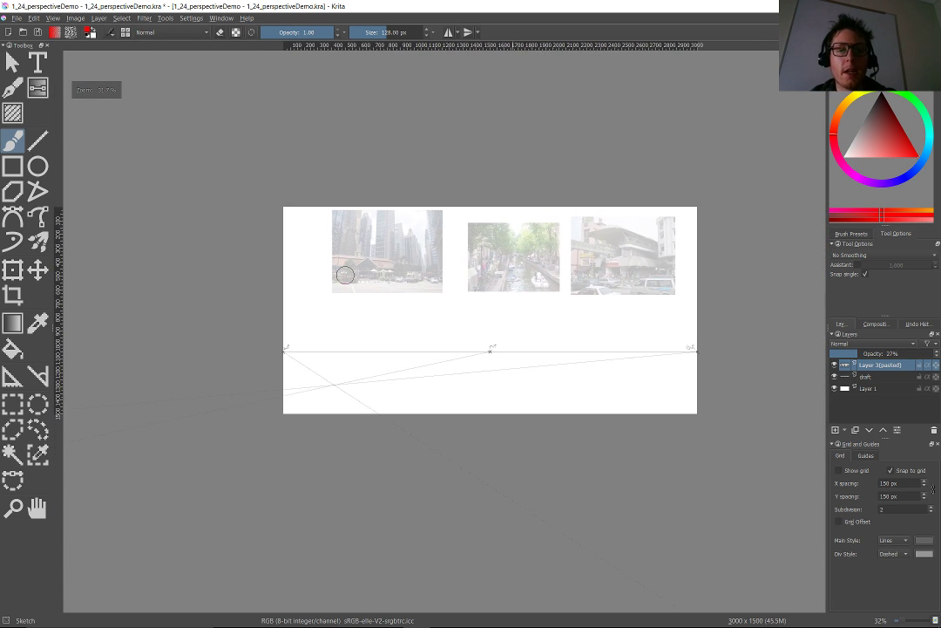
scroll(345, 274, "up", 5)
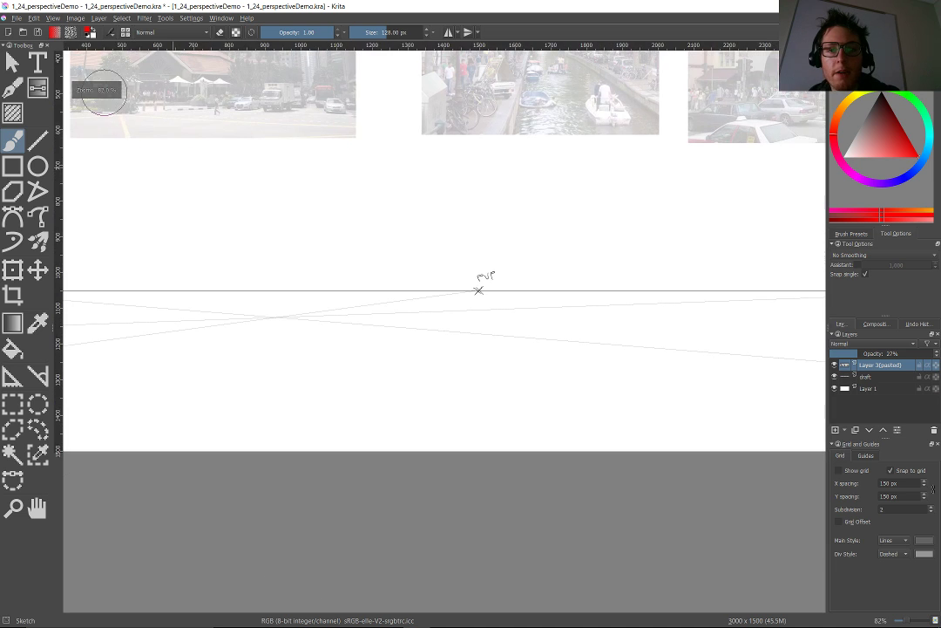
scroll(298, 395, "right", 4)
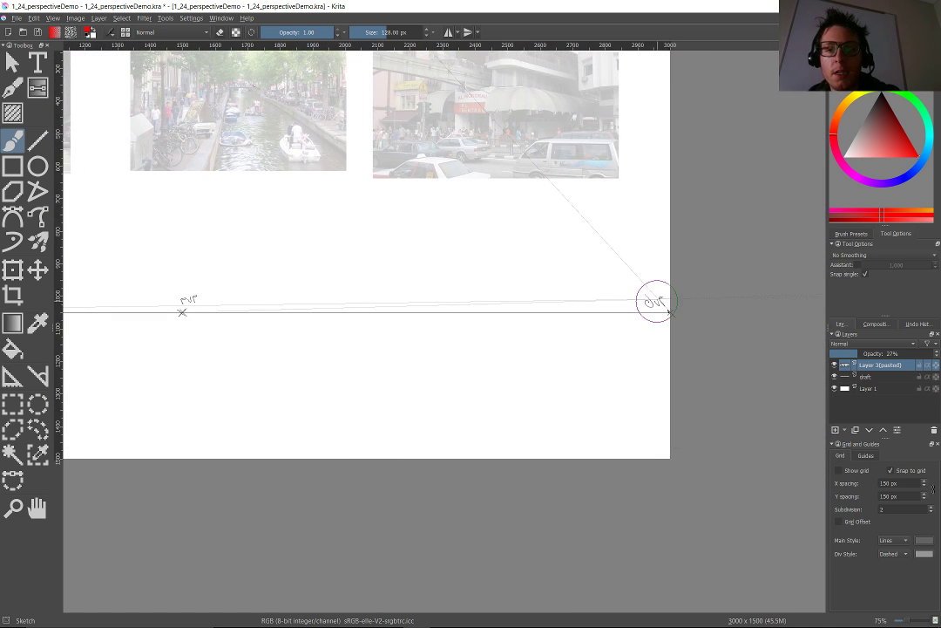
scroll(672, 304, "left", 10)
scroll(388, 279, "up", 2)
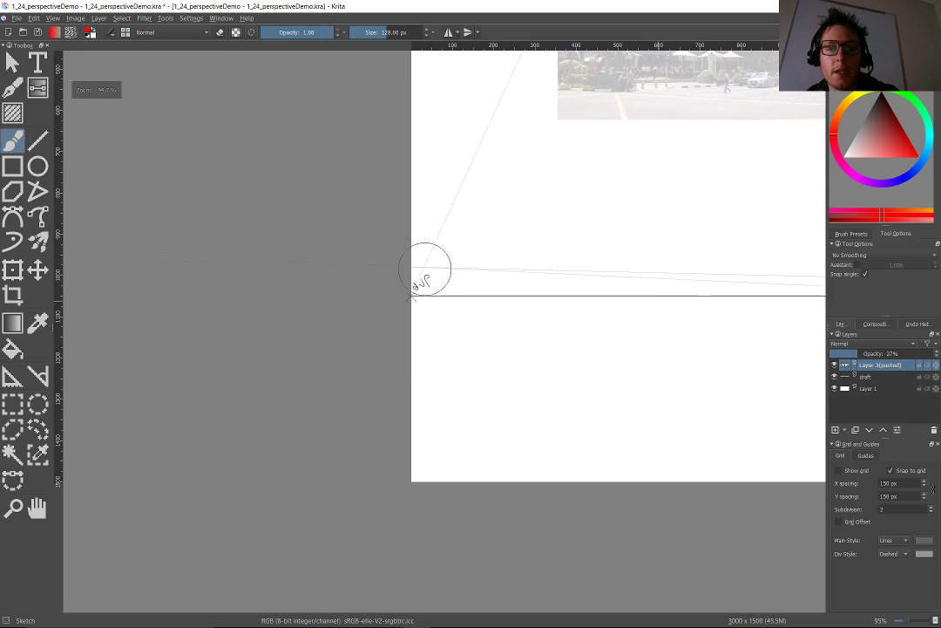
left_click_drag(405, 269, 311, 315)
scroll(311, 316, "down", 1)
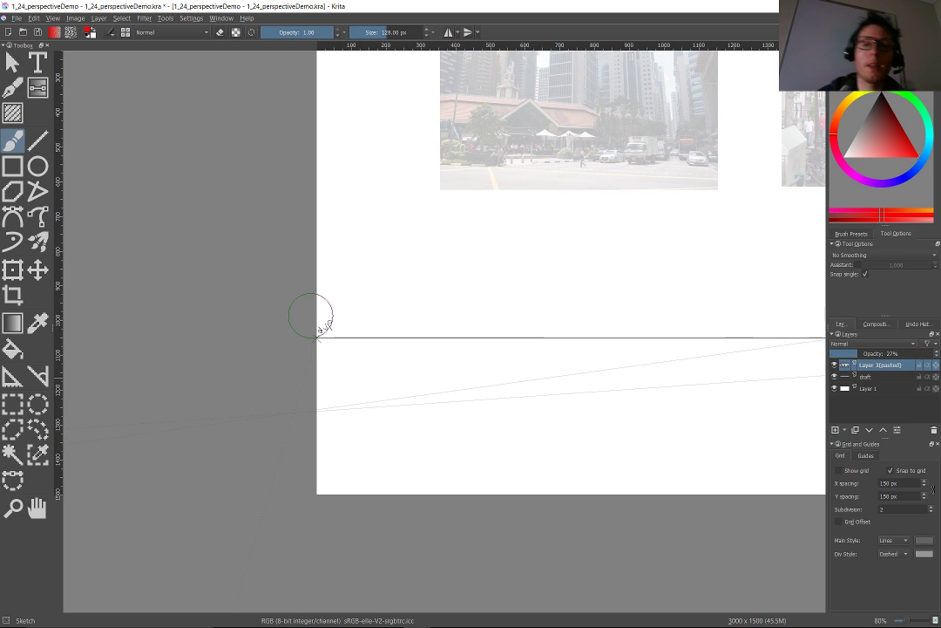
scroll(312, 316, "right", 5)
scroll(363, 251, "down", 3)
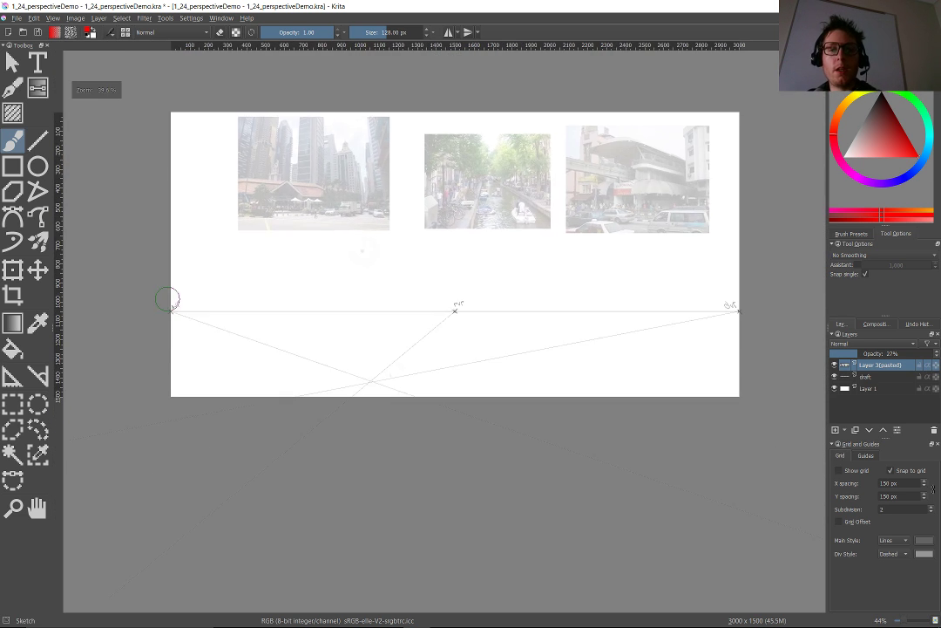
Select the draft layer and switch to the Sketch_ink_small brush preset.
scroll(292, 313, "left", 3)
scroll(292, 313, "down", 2)
scroll(292, 287, "up", 1)
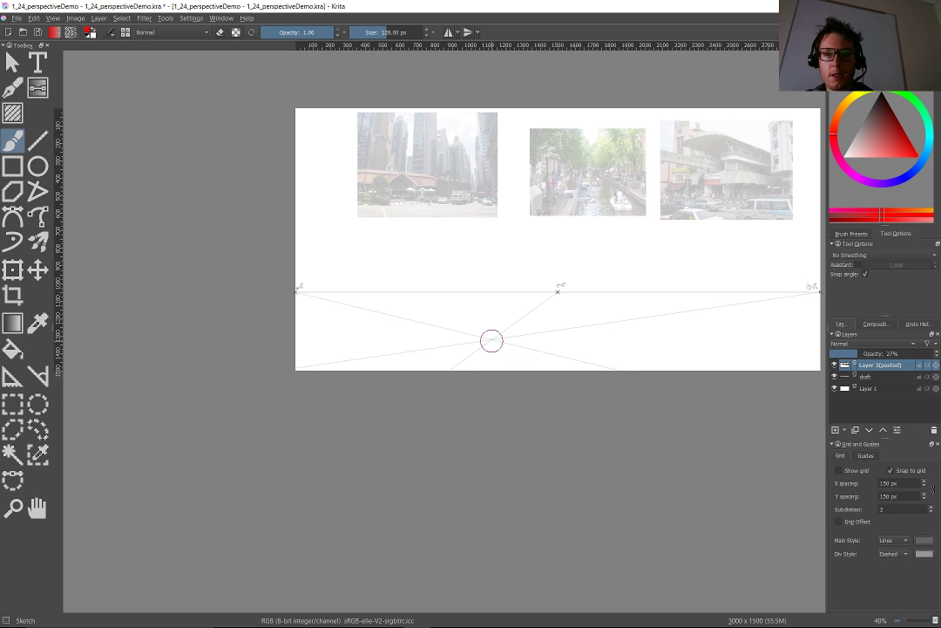
key("Page_Down")
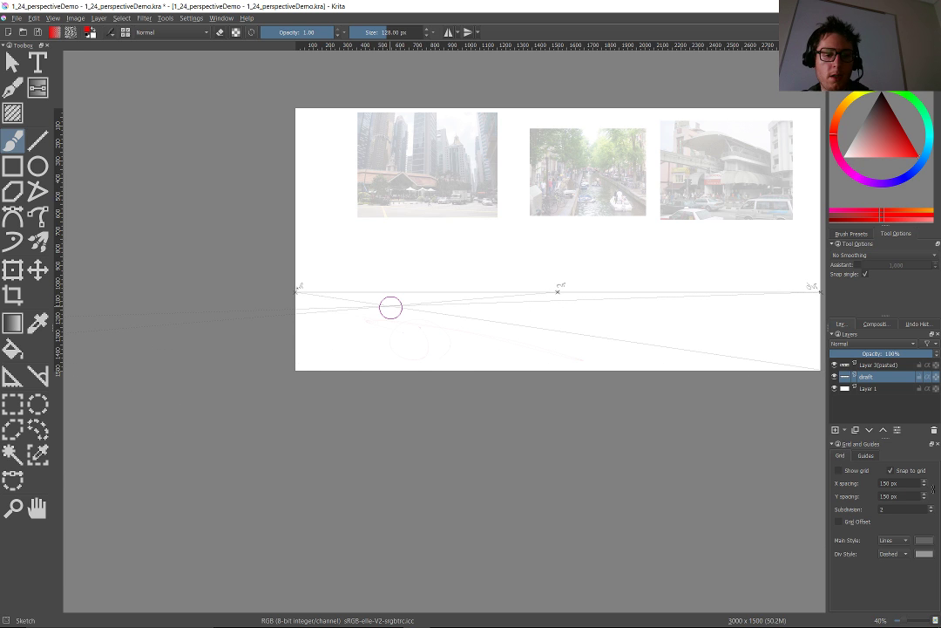
right_click(390, 307)
left_click(374, 251)
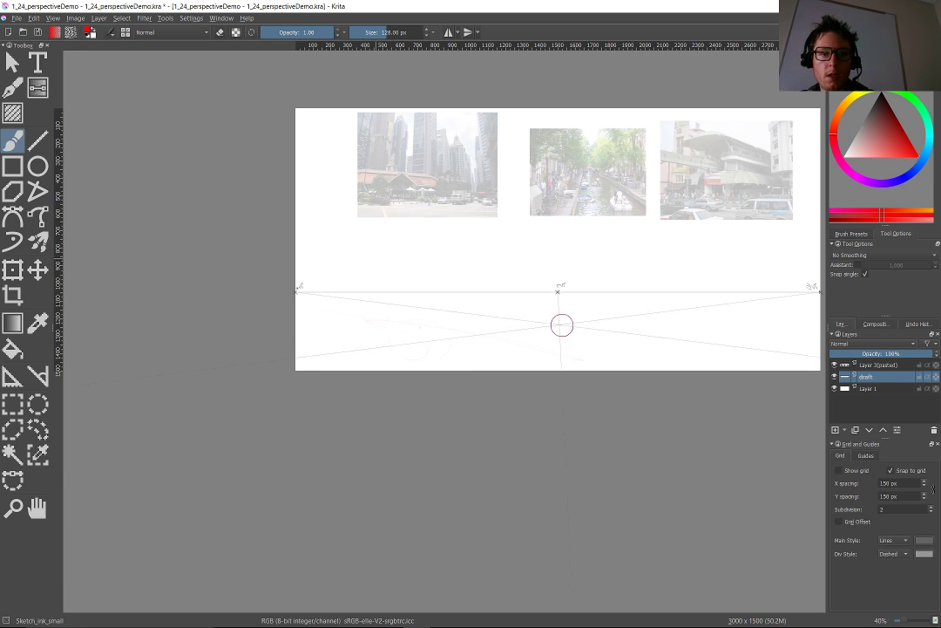
left_click_drag(526, 338, 329, 319)
key("ctrl+z")
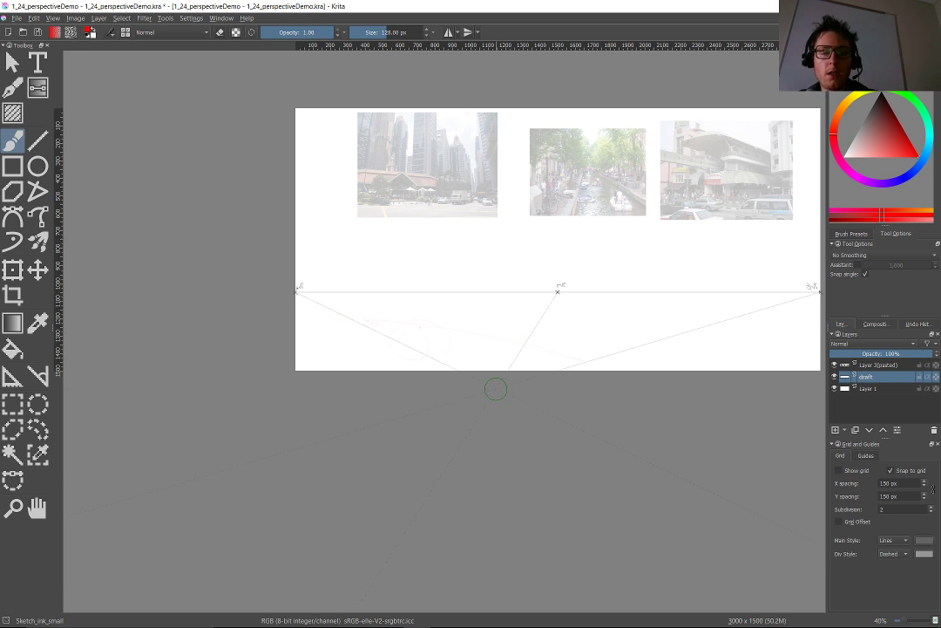
scroll(539, 386, "up", 2)
right_click(425, 246)
left_click(410, 193)
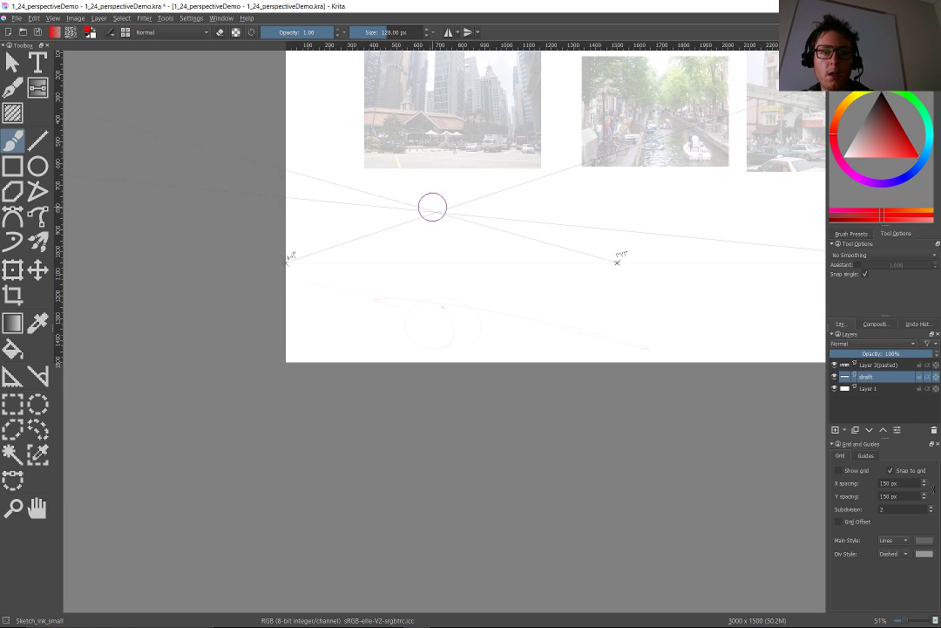
key("ctrl")
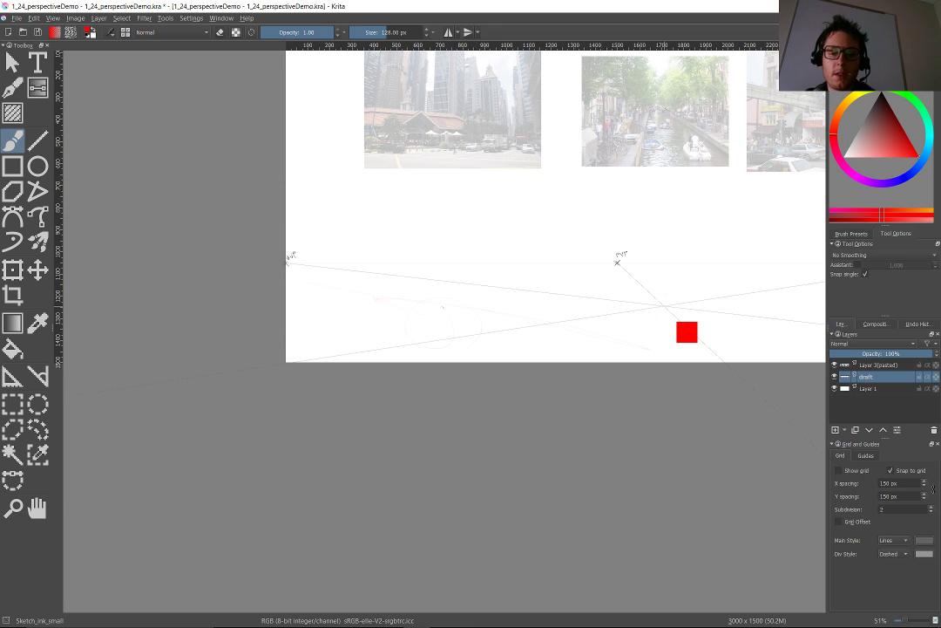
Draw a red line sloping below the horizon with assistant snapping set to 836, and turn assistant snapping back off.
key("ctrl+shift+l")
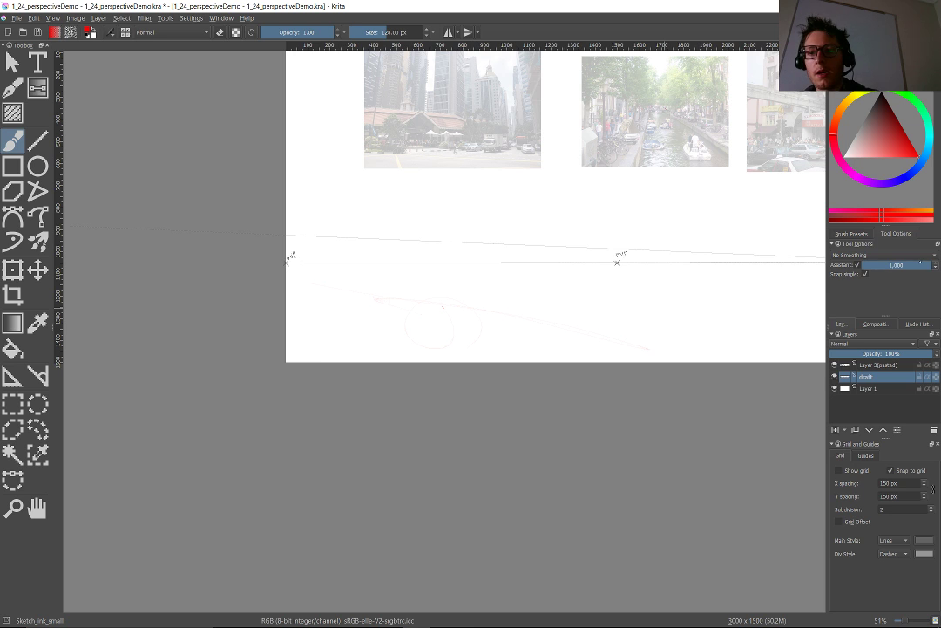
left_click(922, 264)
left_click_drag(628, 305, 356, 265)
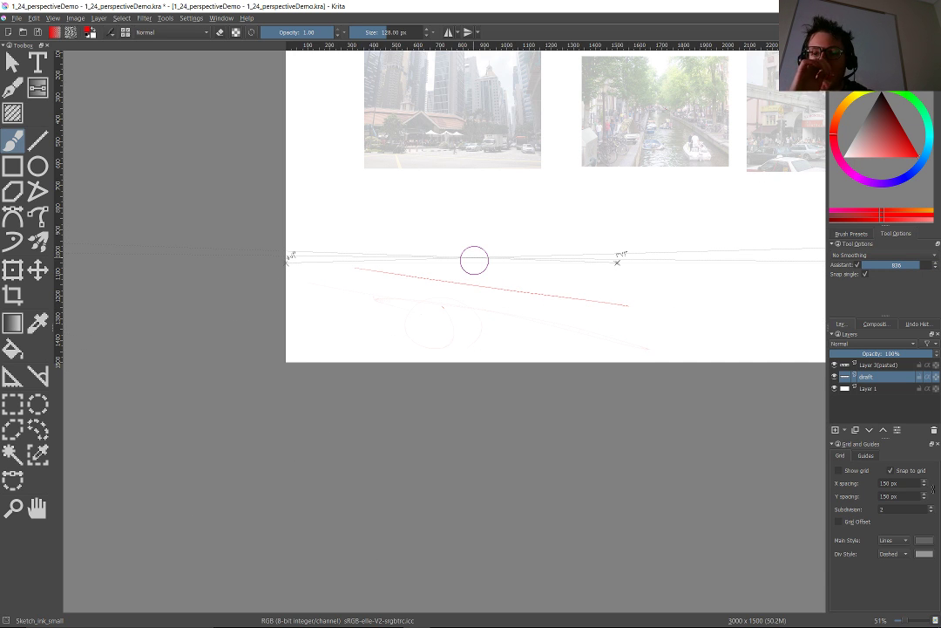
scroll(474, 260, "down", 4)
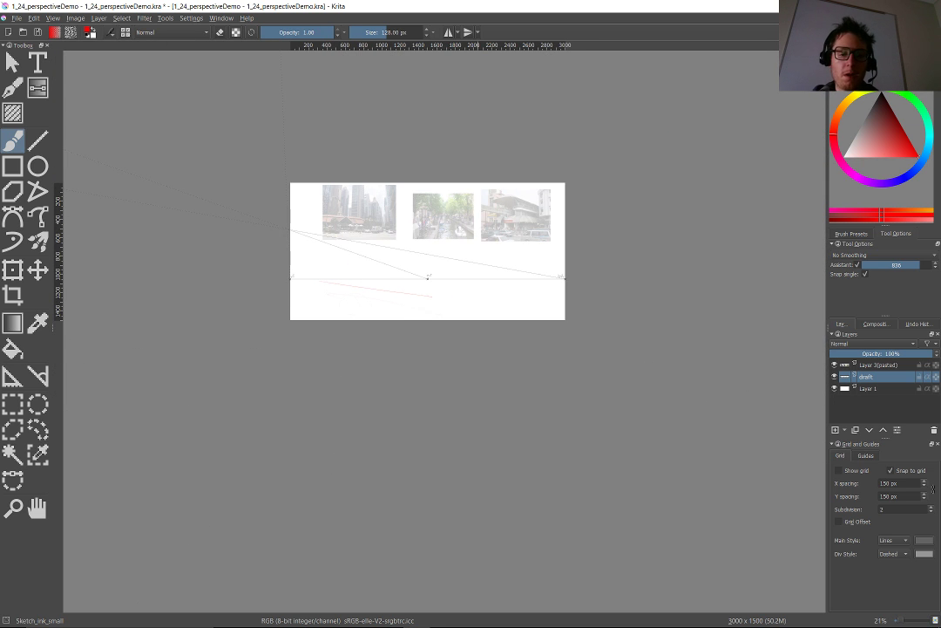
key("ctrl+shift+l")
scroll(368, 277, "up", 4)
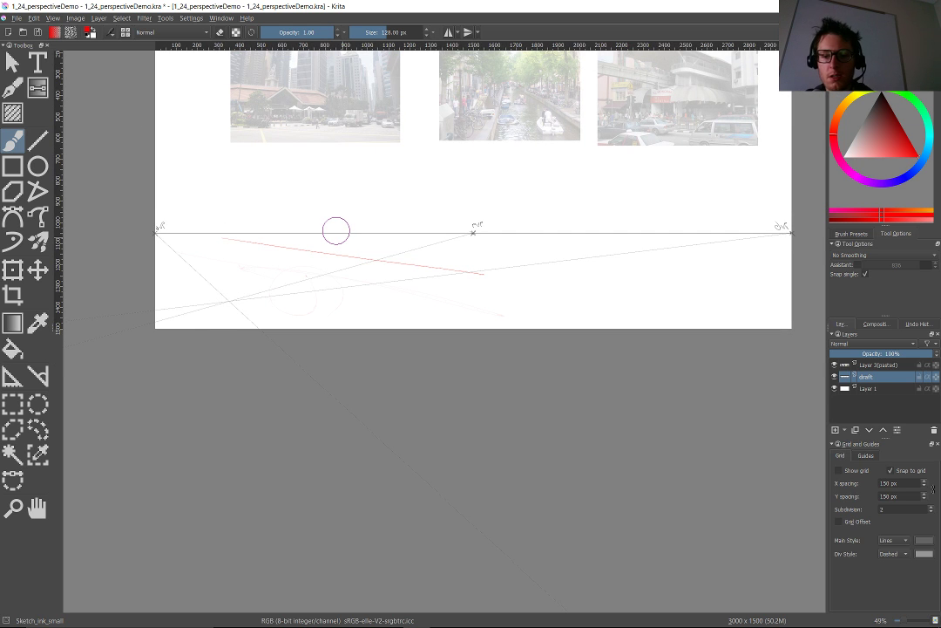
scroll(335, 230, "up", 3)
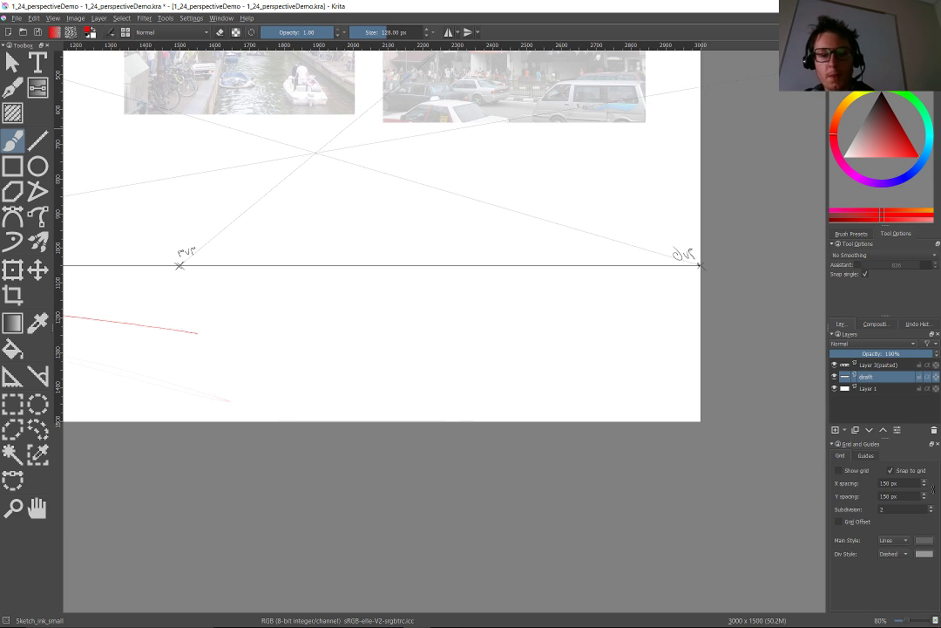
Create a 1795 × 1305 px document from the clipboard, interpreting its colours As Web, and clear the image to a blank canvas.
key("ctrl+n")
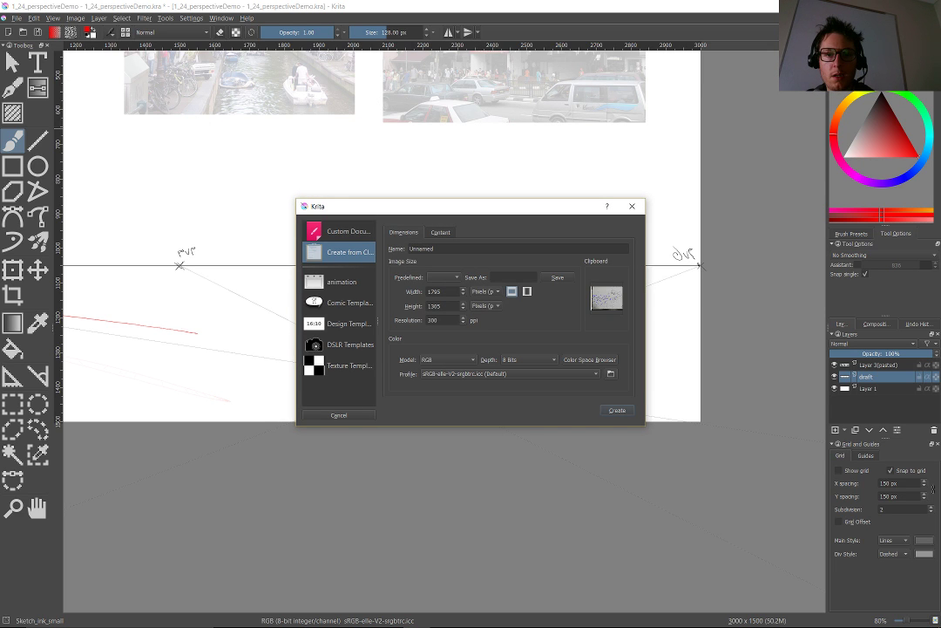
key("Return")
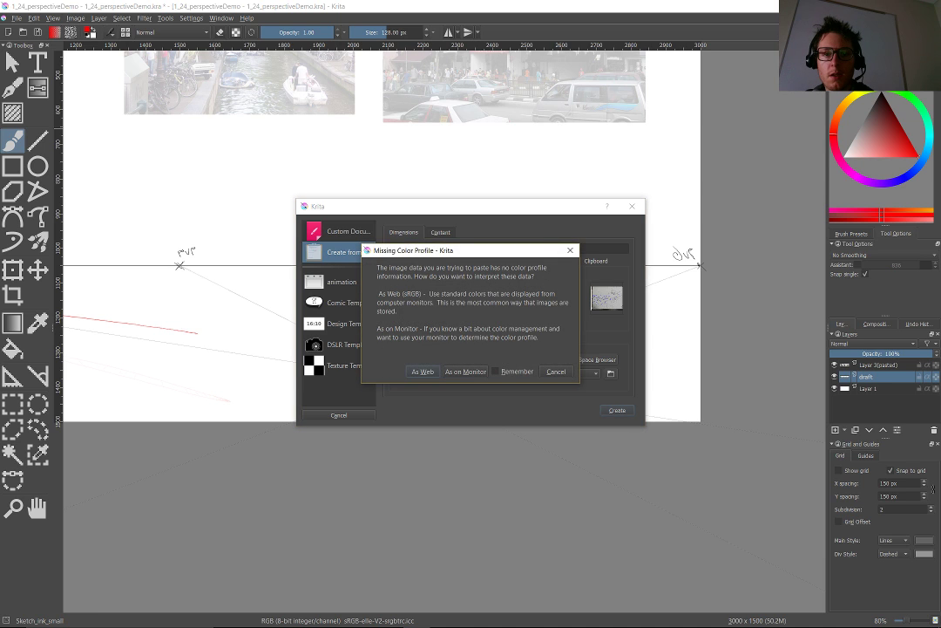
key("Return")
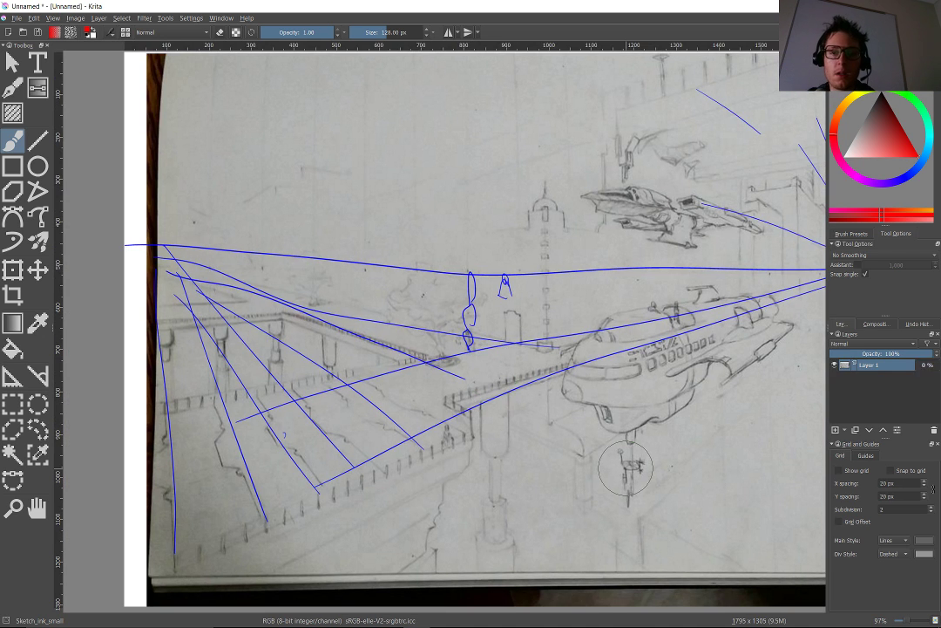
key("Delete")
scroll(625, 468, "down", 1)
scroll(623, 464, "down", 3)
scroll(534, 441, "up", 3)
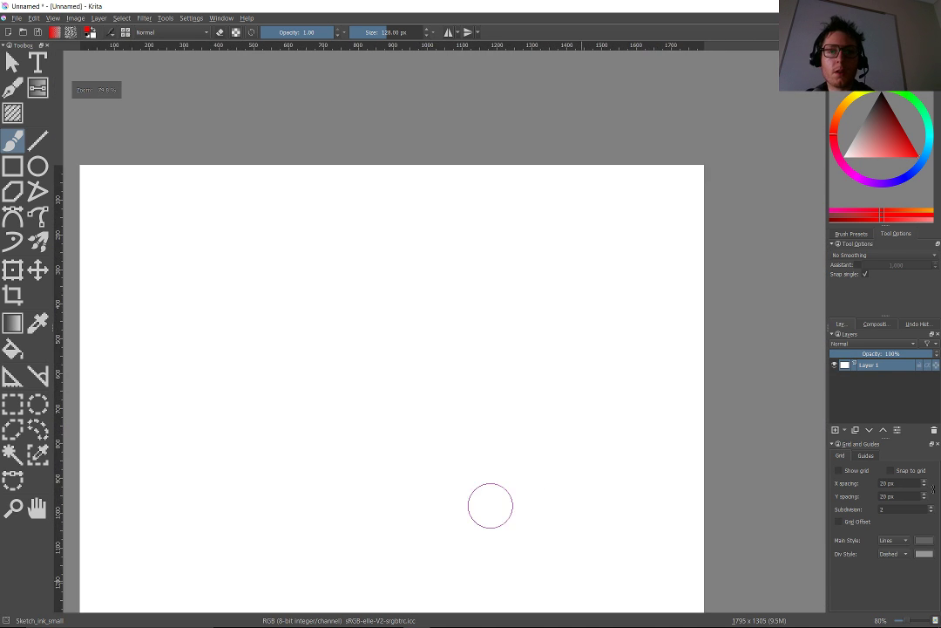
Sketch a red horizon line with receding diagonals below it and upright strokes at the diagonals' near end.
left_click_drag(482, 250, 612, 244)
left_click_drag(477, 247, 611, 275)
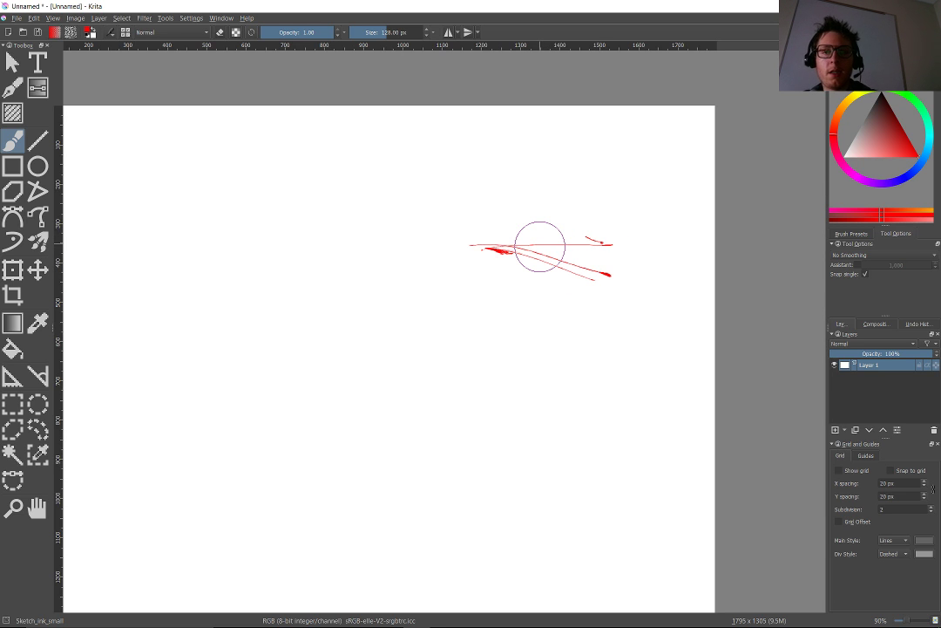
scroll(540, 247, "up", 5)
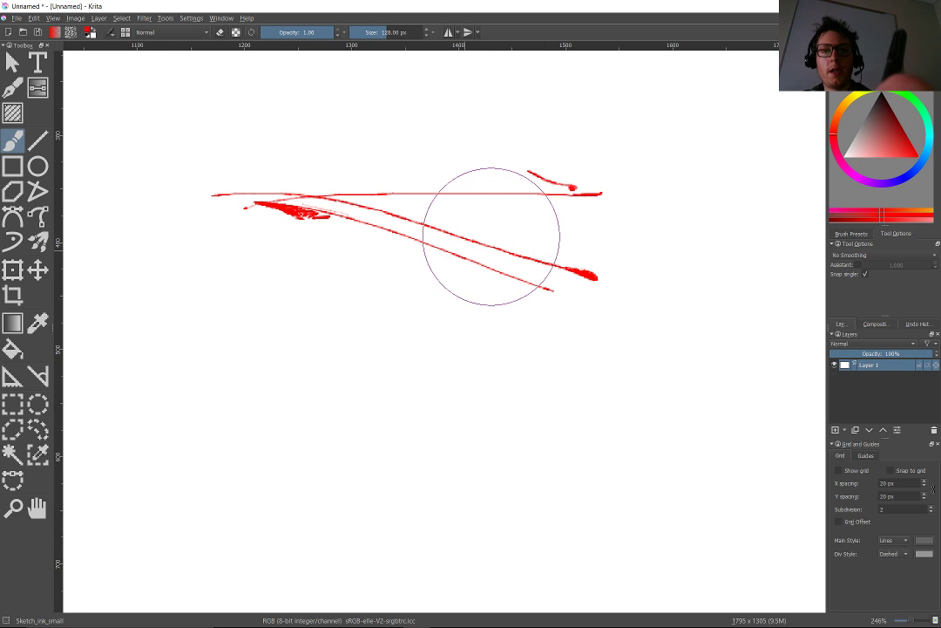
mouse_move(542, 263)
left_mouse_down()
mouse_move(588, 233)
mouse_move(596, 241)
left_mouse_up()
left_click_drag(617, 170, 616, 244)
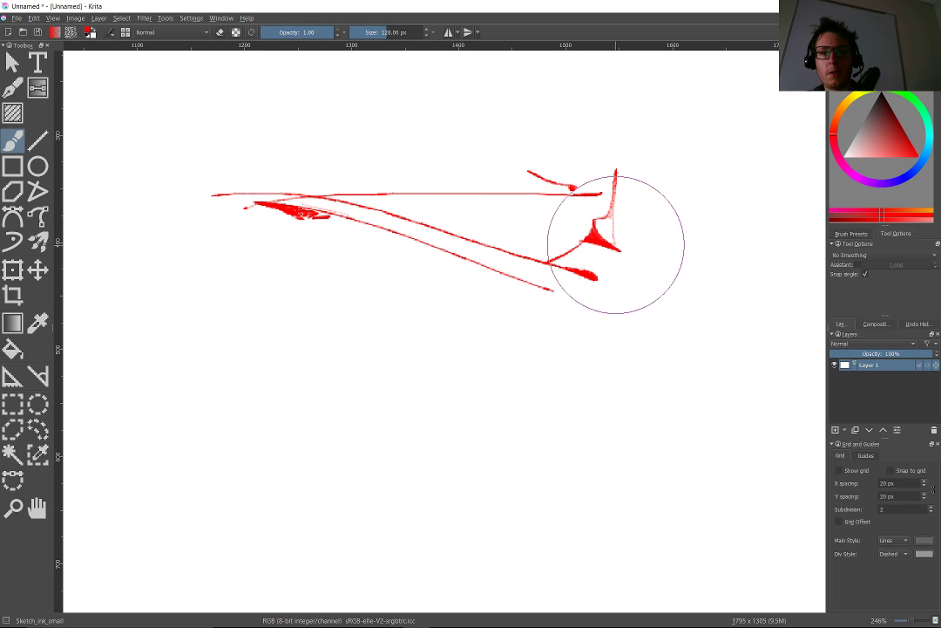
left_click_drag(551, 63, 563, 253)
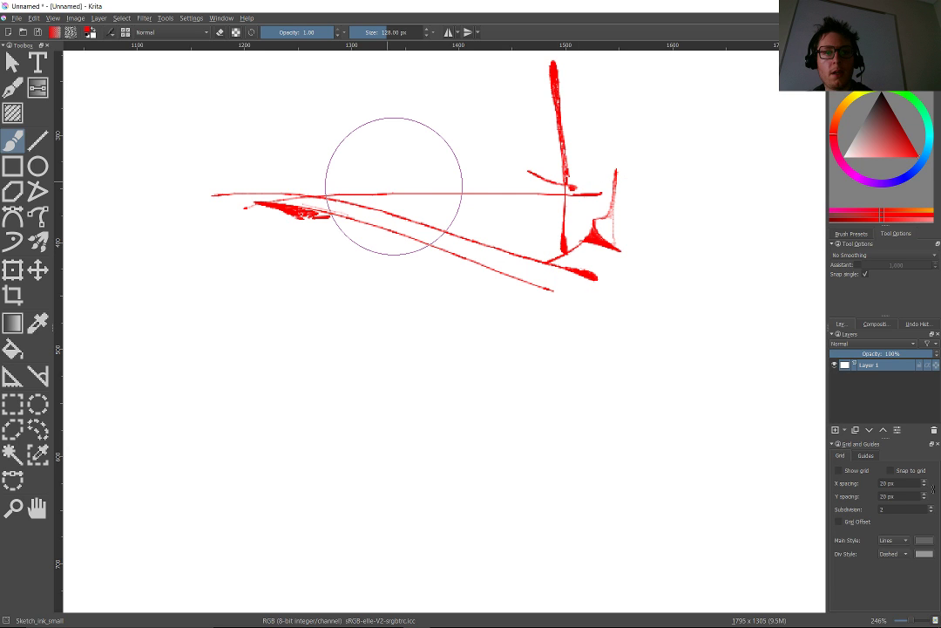
Add short upright strokes around the far end of the horizon and a rough triangular shape above it.
left_click_drag(345, 114, 346, 203)
left_click_drag(305, 188, 333, 181)
left_click_drag(219, 183, 227, 233)
mouse_move(297, 229)
left_mouse_down()
mouse_move(329, 235)
mouse_move(360, 305)
left_mouse_up()
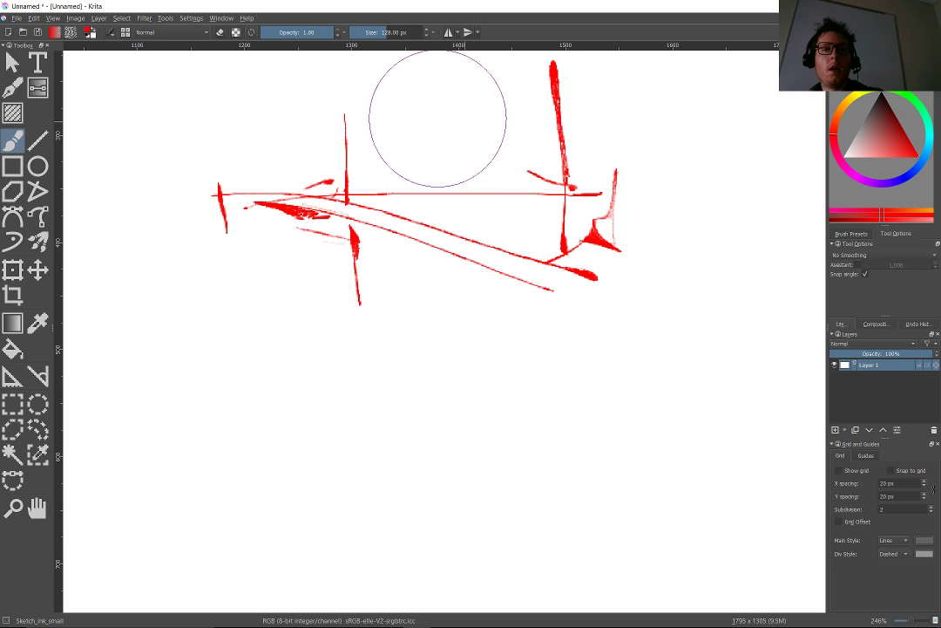
left_click_drag(423, 74, 555, 147)
mouse_move(486, 71)
left_mouse_down()
mouse_move(550, 145)
mouse_move(470, 113)
left_mouse_up()
left_click_drag(429, 103, 503, 73)
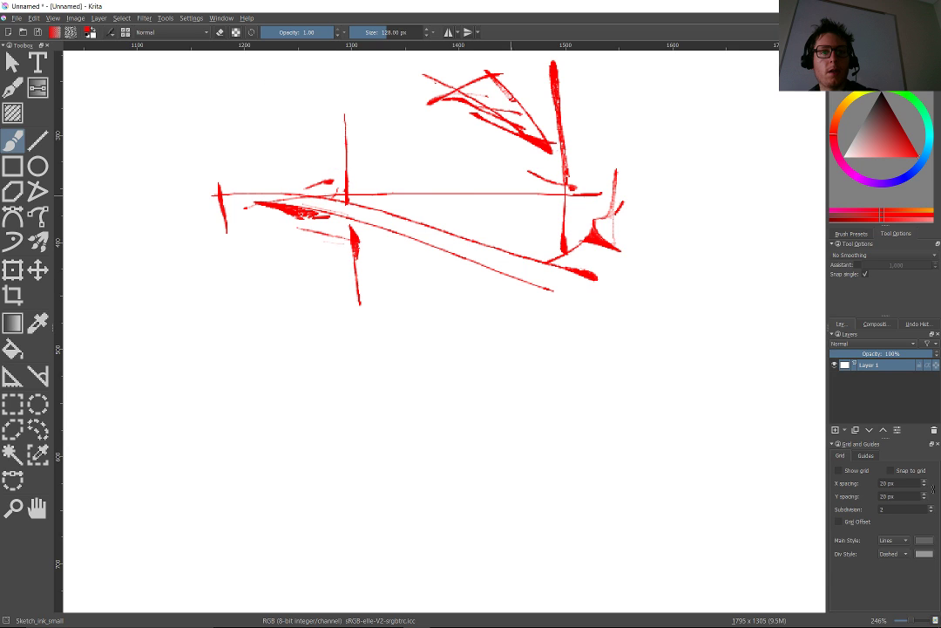
Sketch a tapering form above the horizon using diagonals that converge towards its near end and short uprights at its wide end.
left_click_drag(494, 196, 329, 156)
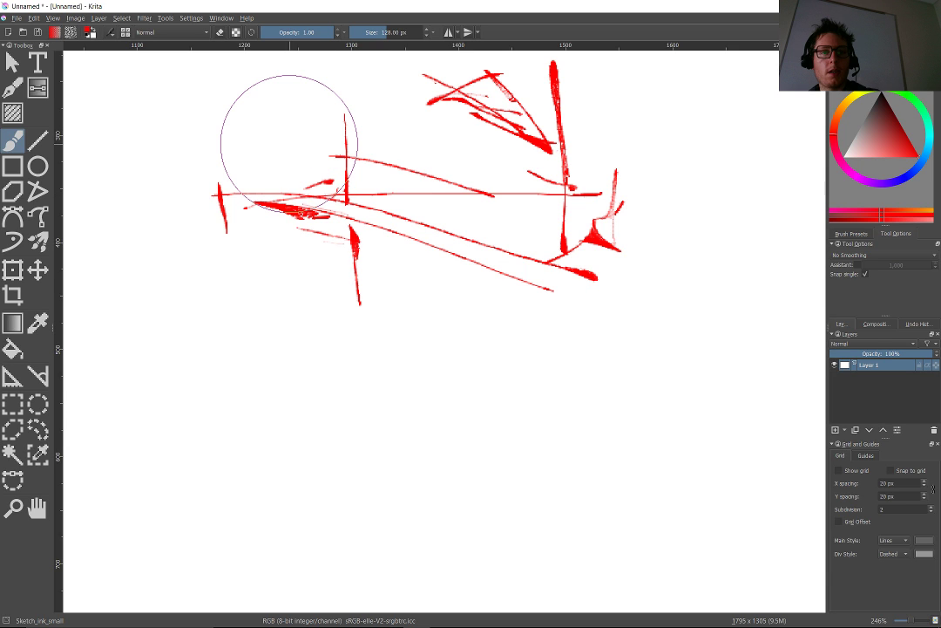
left_click_drag(506, 197, 336, 185)
left_click_drag(424, 180, 282, 145)
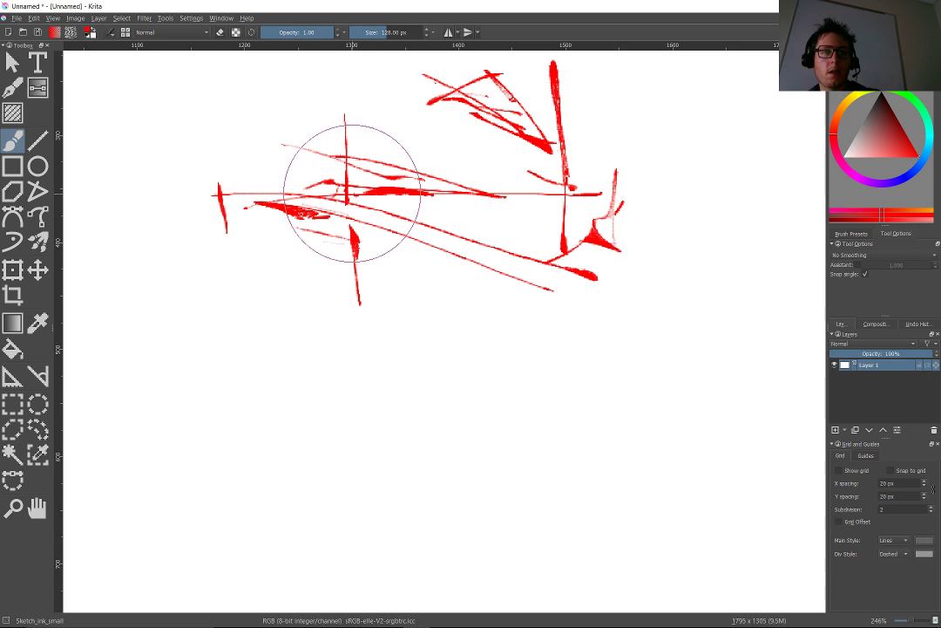
left_click_drag(352, 181, 350, 155)
left_click_drag(295, 151, 303, 186)
left_click_drag(366, 186, 295, 188)
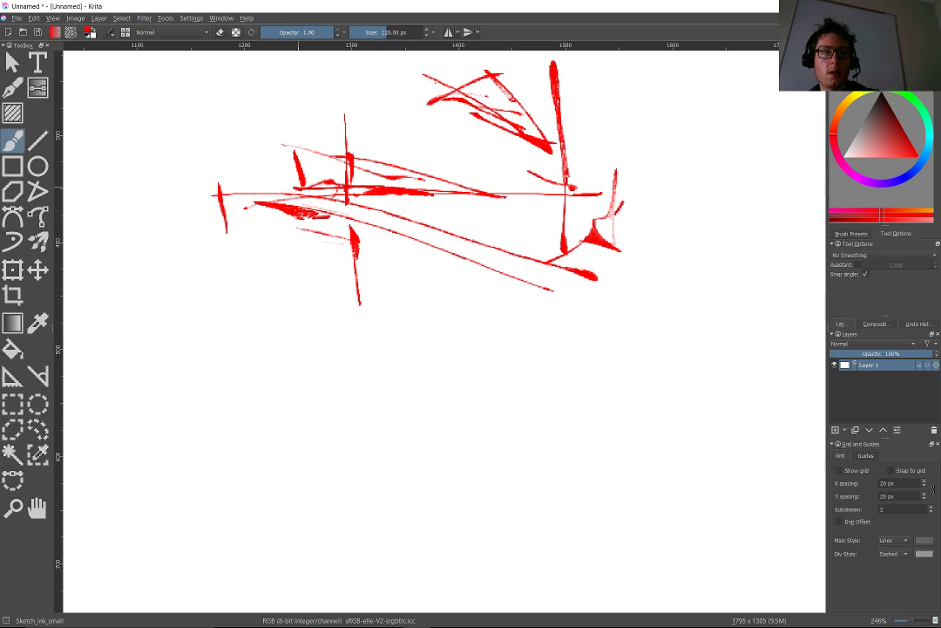
left_click_drag(350, 155, 274, 179)
left_click_drag(349, 186, 267, 186)
left_click_drag(470, 186, 369, 201)
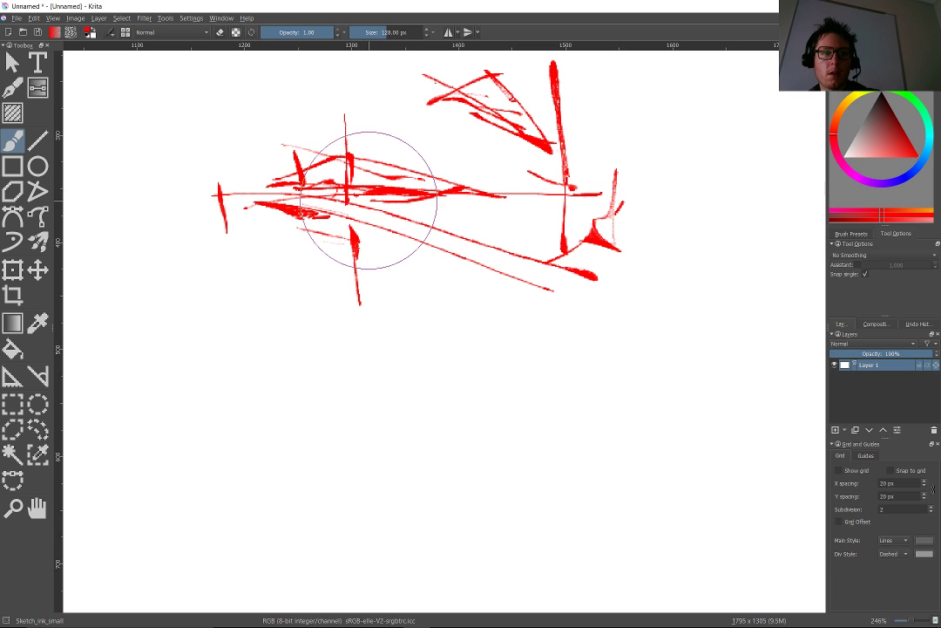
Block in a solid red shape over the tapering form's wide end and dab small marks between the receding lines.
scroll(368, 201, "up", 3)
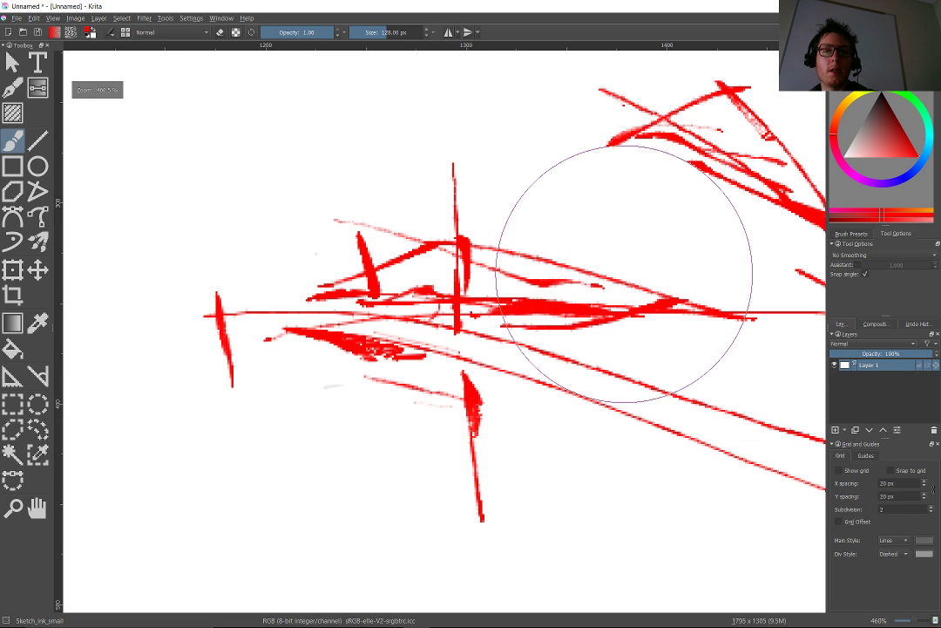
scroll(624, 273, "up", 2)
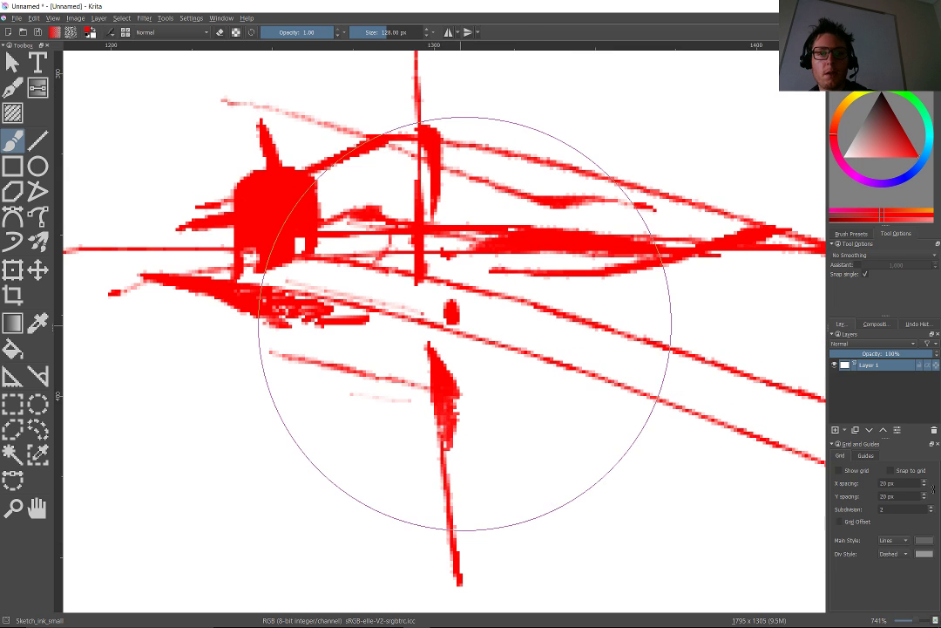
left_click(493, 307)
left_click(533, 305)
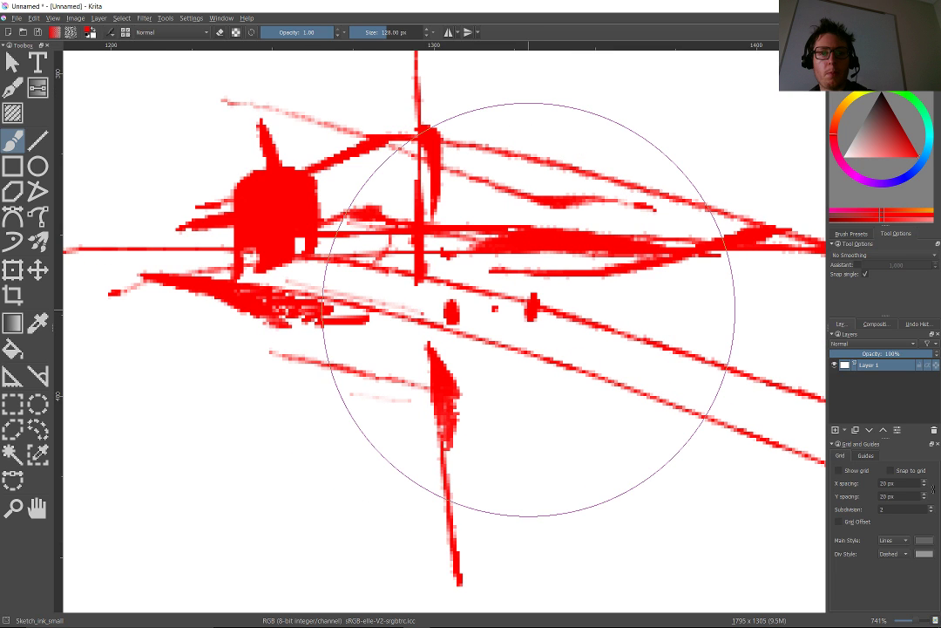
scroll(408, 263, "down", 2)
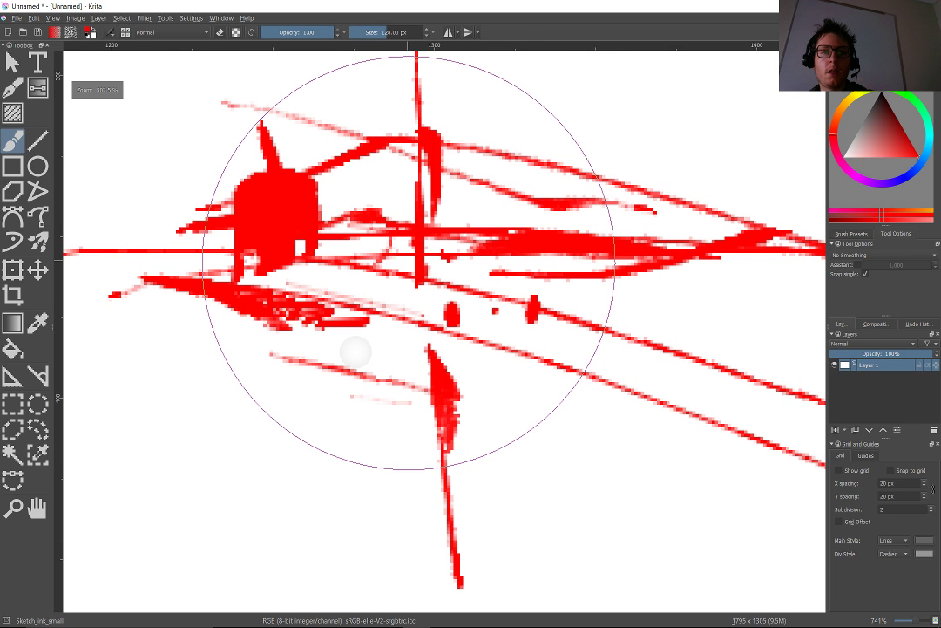
Make a rectangular selection about 240 px wide on a blank canvas area and sketch a rough red horizon across it.
scroll(409, 262, "down", 5)
scroll(212, 283, "up", 3)
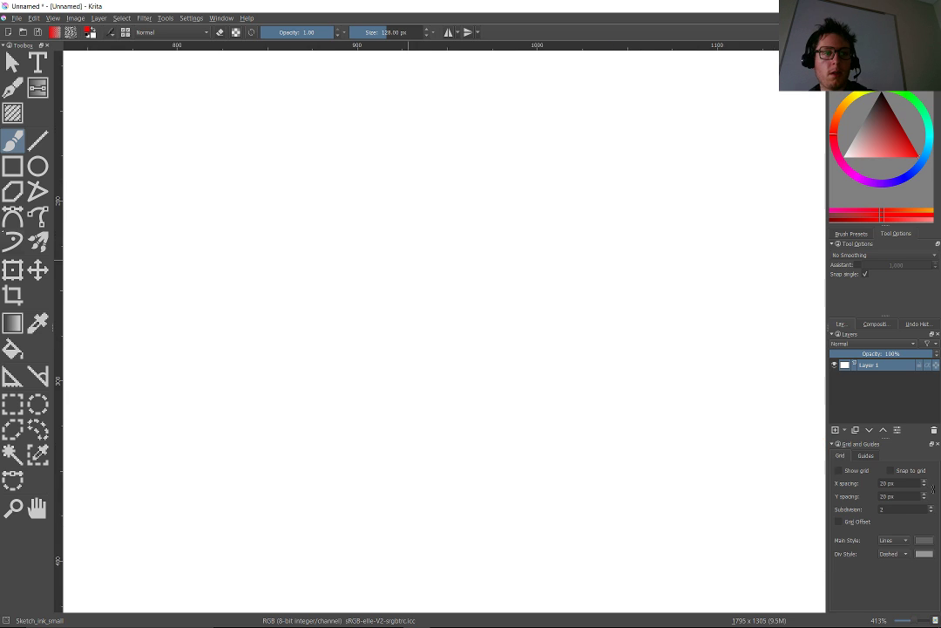
left_click(12, 402)
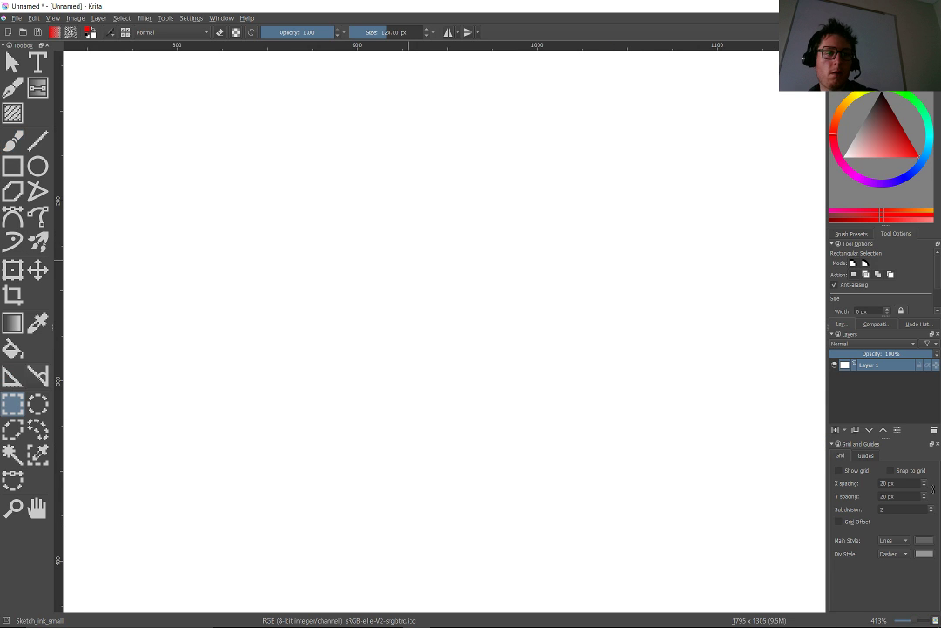
left_click_drag(731, 192, 298, 412)
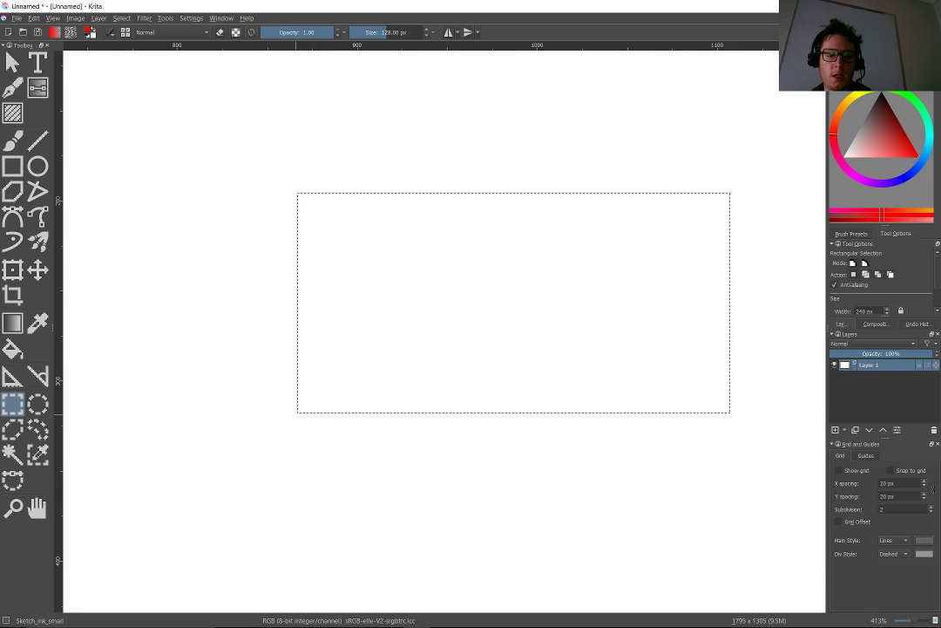
key("b")
mouse_move(732, 345)
left_mouse_down()
mouse_move(545, 363)
mouse_move(465, 344)
mouse_move(620, 360)
mouse_move(565, 370)
left_mouse_up()
left_click_drag(312, 339, 660, 399)
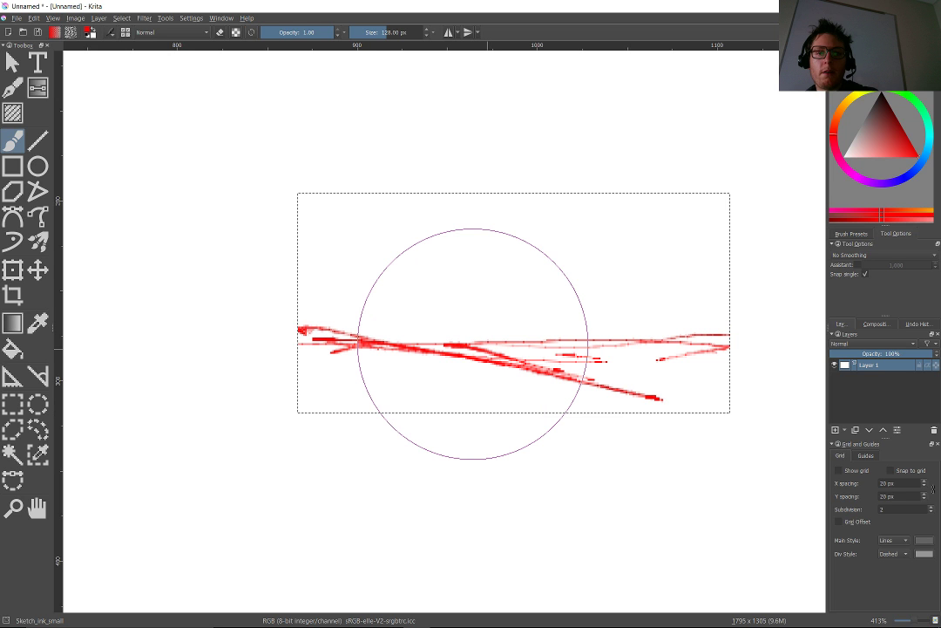
key("ctrl+z")
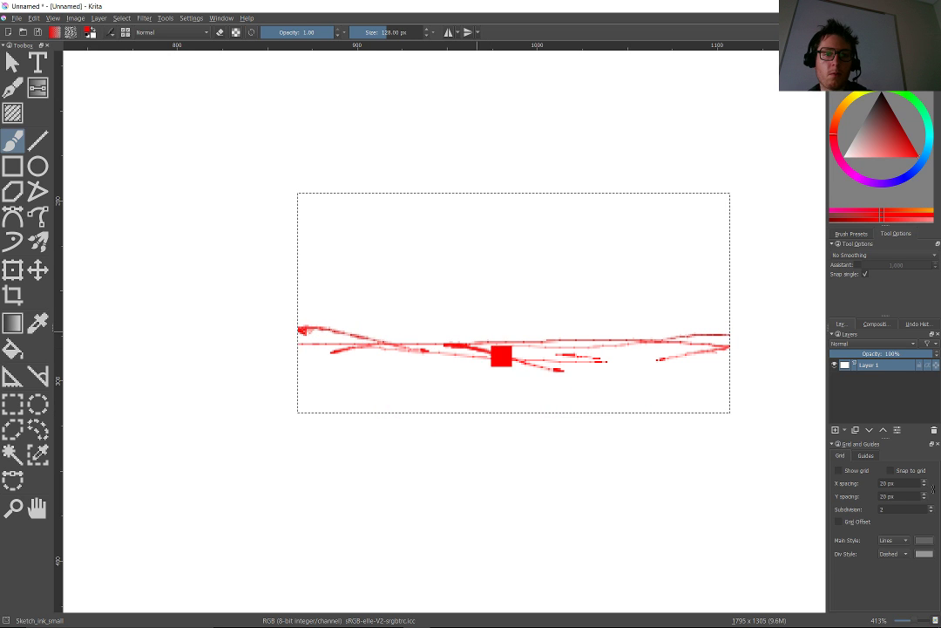
key("ctrl+z")
key("ctrl+z")
key("ctrl+z")
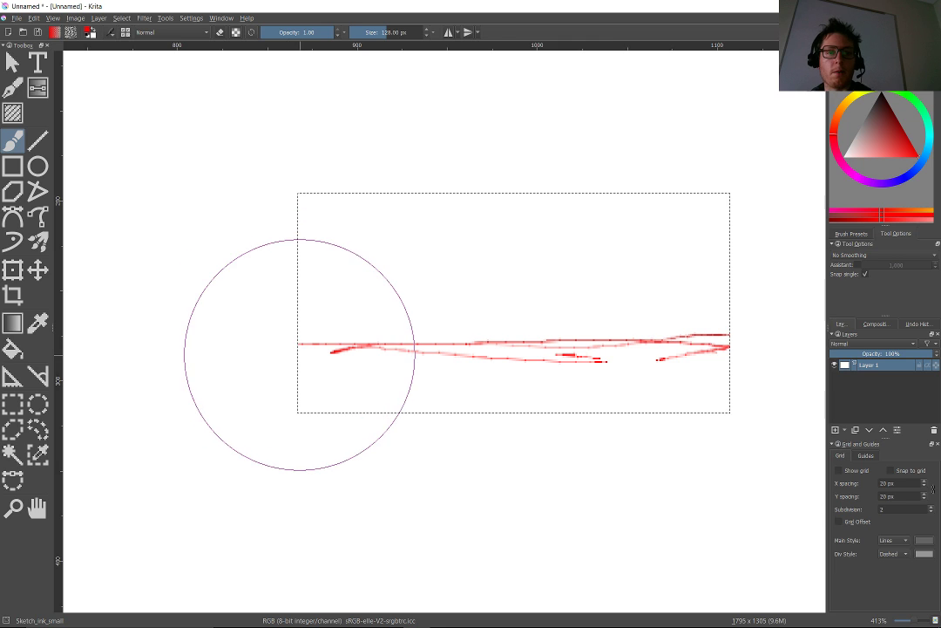
Draw red ground lines below the horizon, fanning down from its left end and converging from both sides towards its right end.
left_click_drag(299, 346, 337, 412)
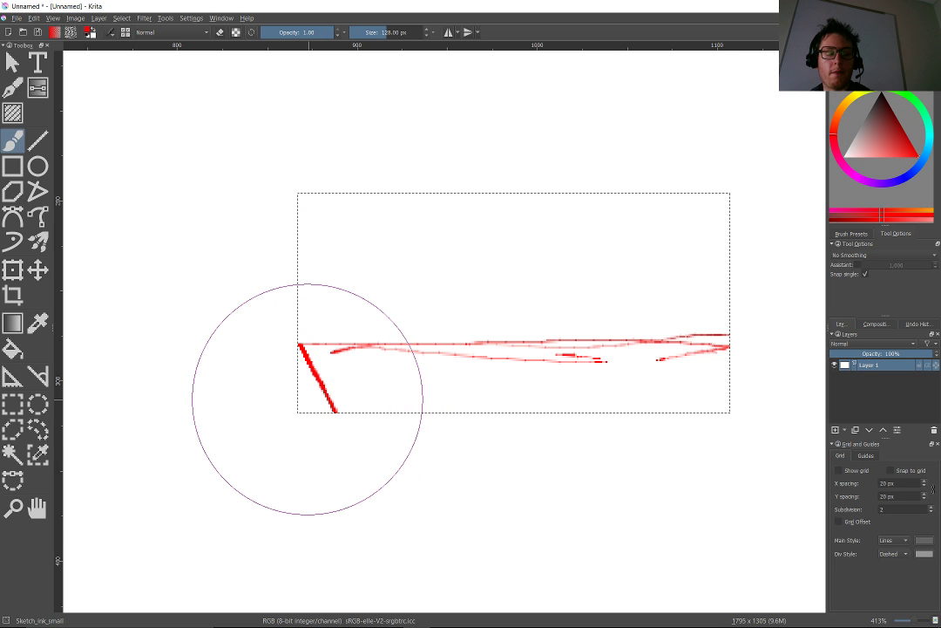
left_click_drag(299, 345, 504, 428)
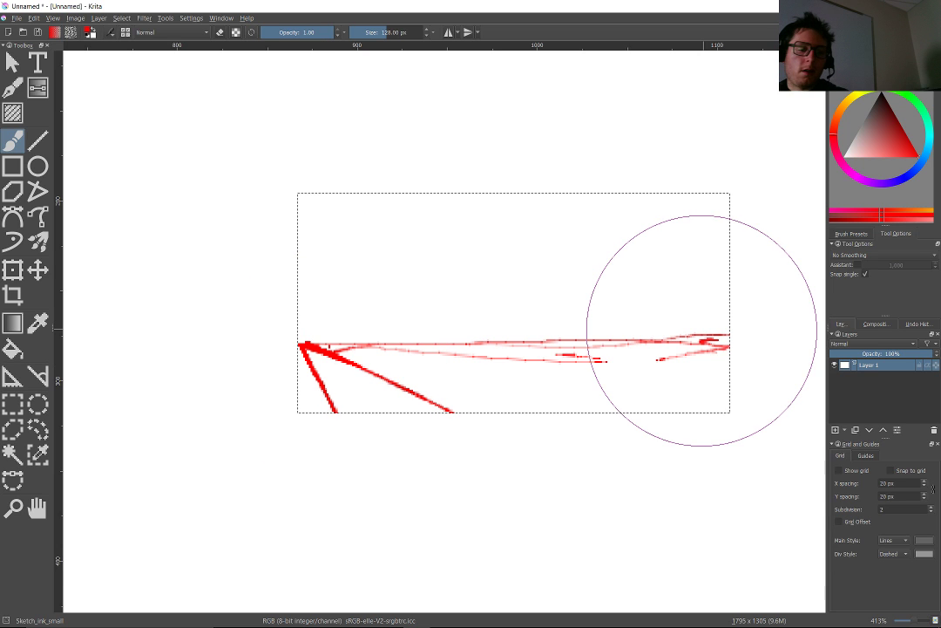
key("v")
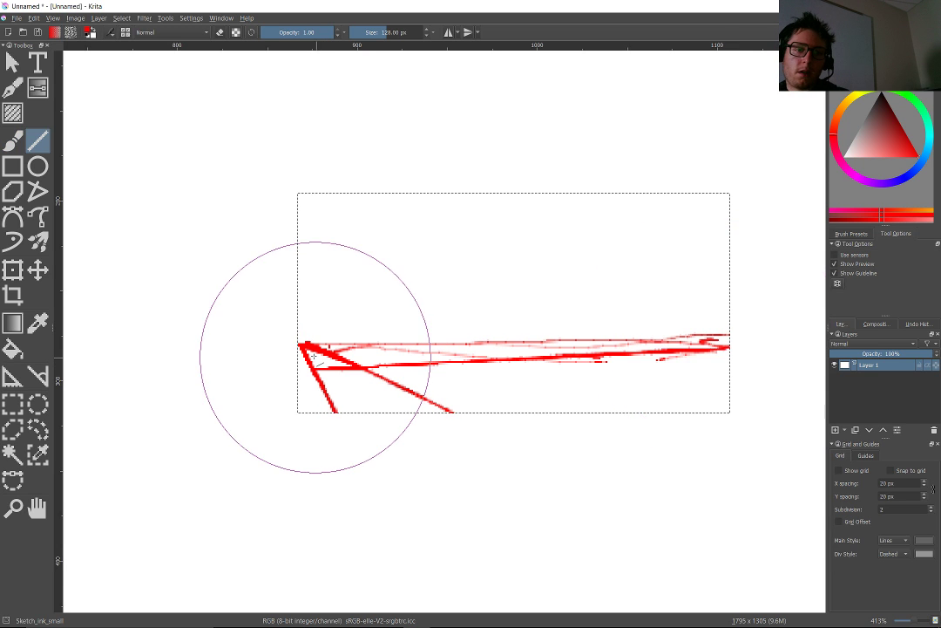
left_click_drag(315, 370, 749, 346)
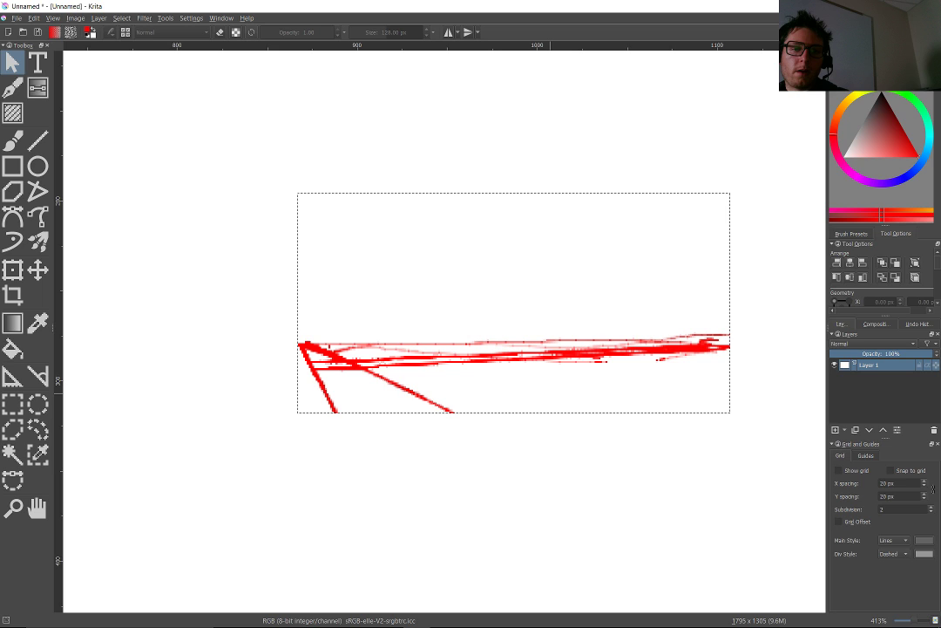
key("v")
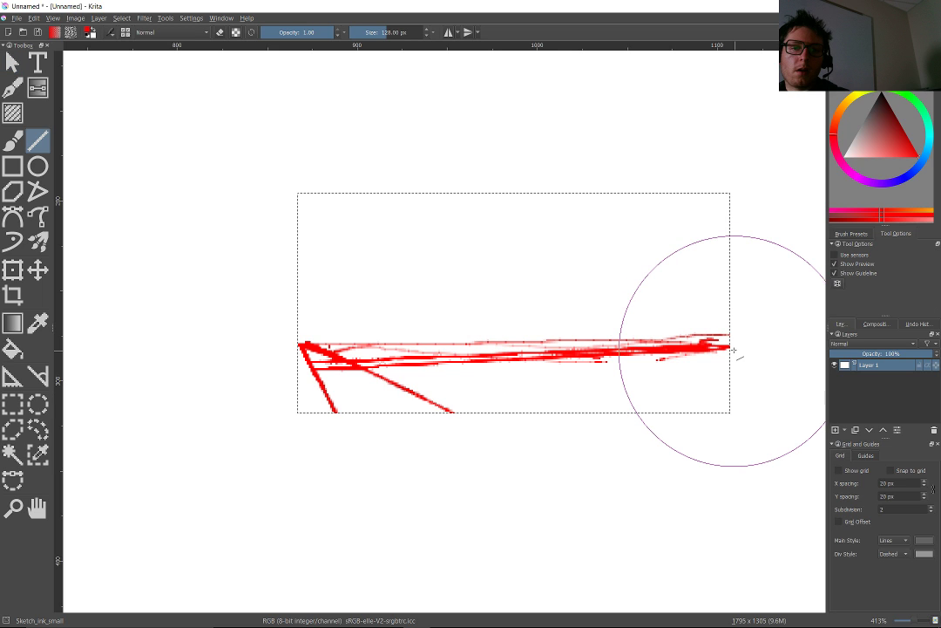
left_click_drag(733, 349, 440, 407)
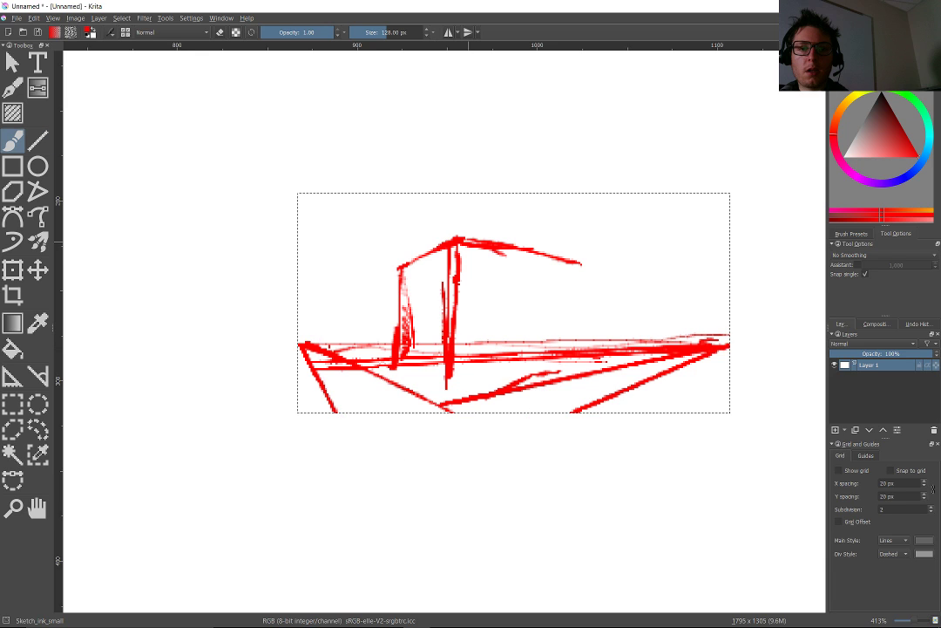
Add receding roof edges to the box-shaped building, small ground marks at its base and crossed lines with uprights above it.
left_click_drag(465, 241, 561, 276)
left_click_drag(497, 261, 510, 264)
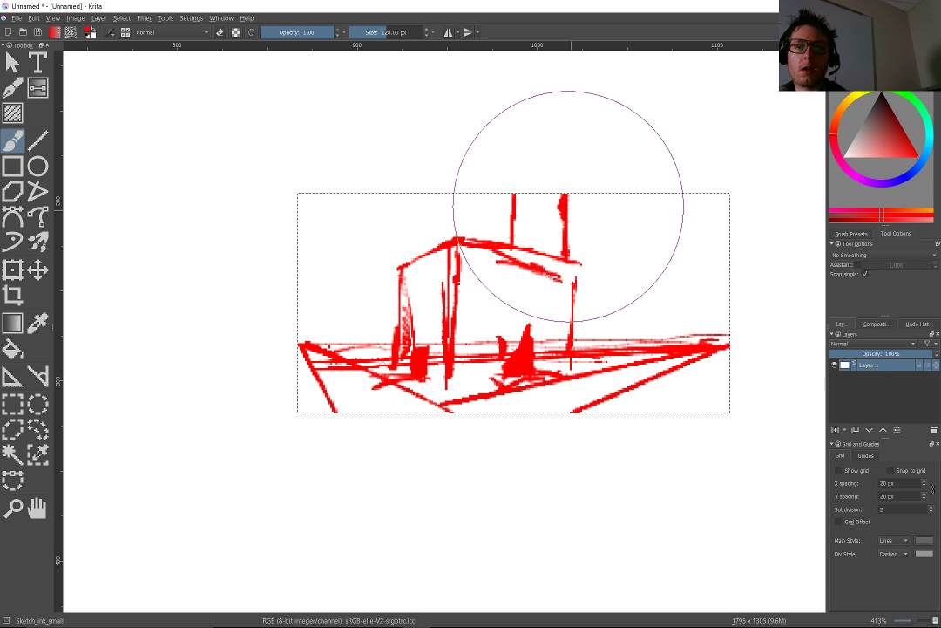
key("v")
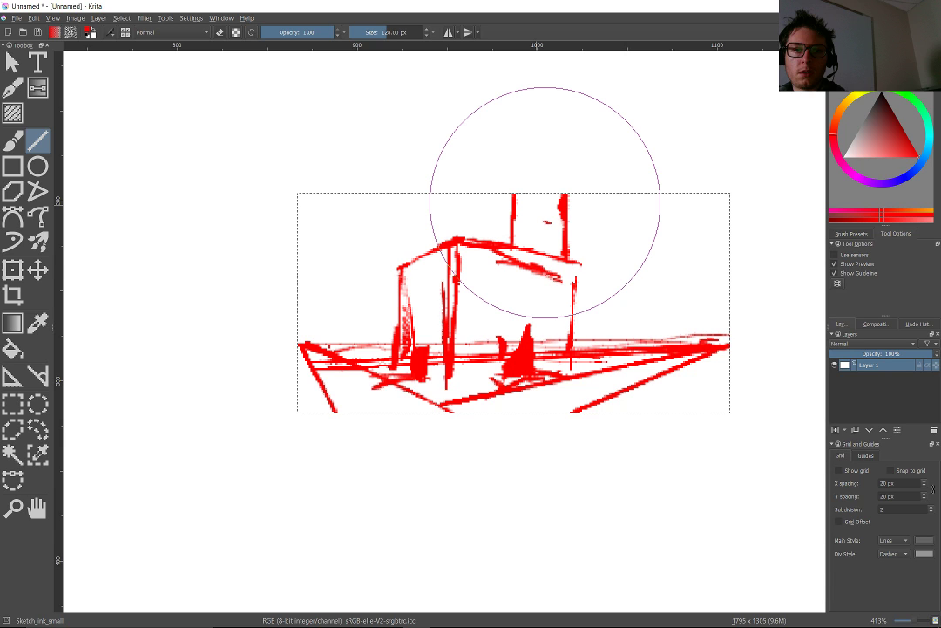
left_click_drag(534, 217, 615, 209)
key("b")
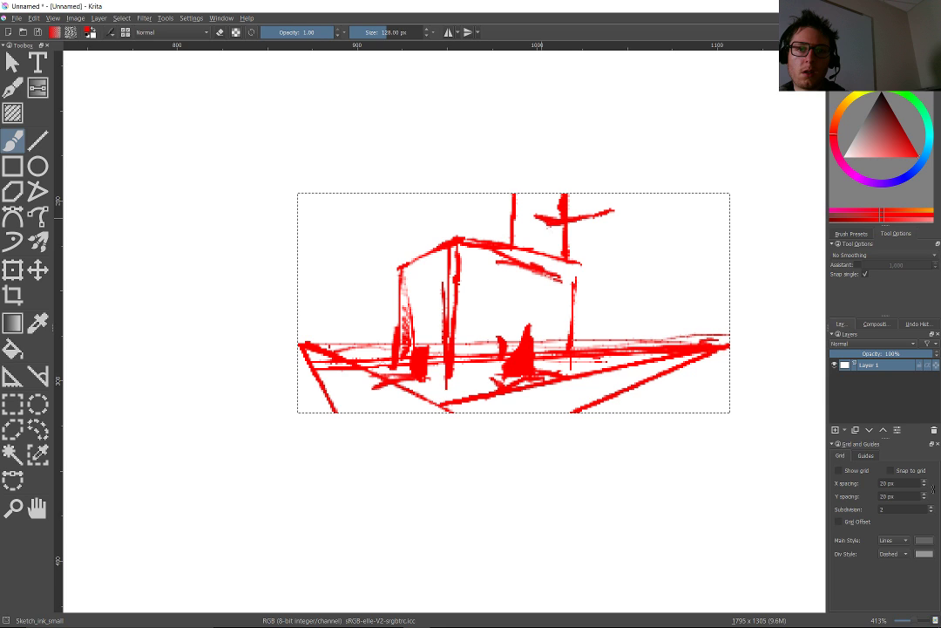
left_click_drag(542, 217, 437, 295)
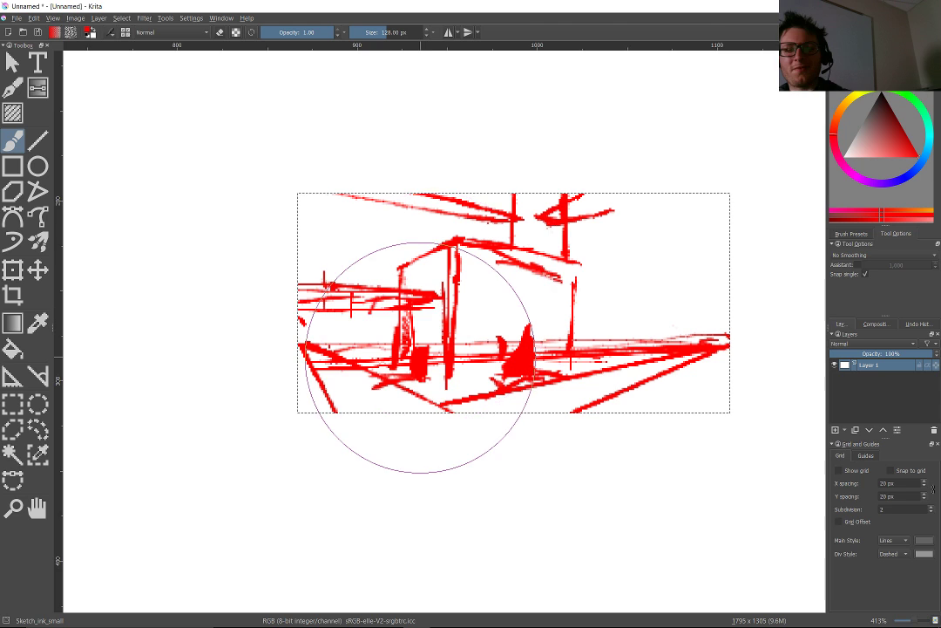
Make a rectangular selection about 200 px wide beside the building sketch, drawing a horizon and ground lines fanning from its right end.
scroll(647, 353, "down", 5)
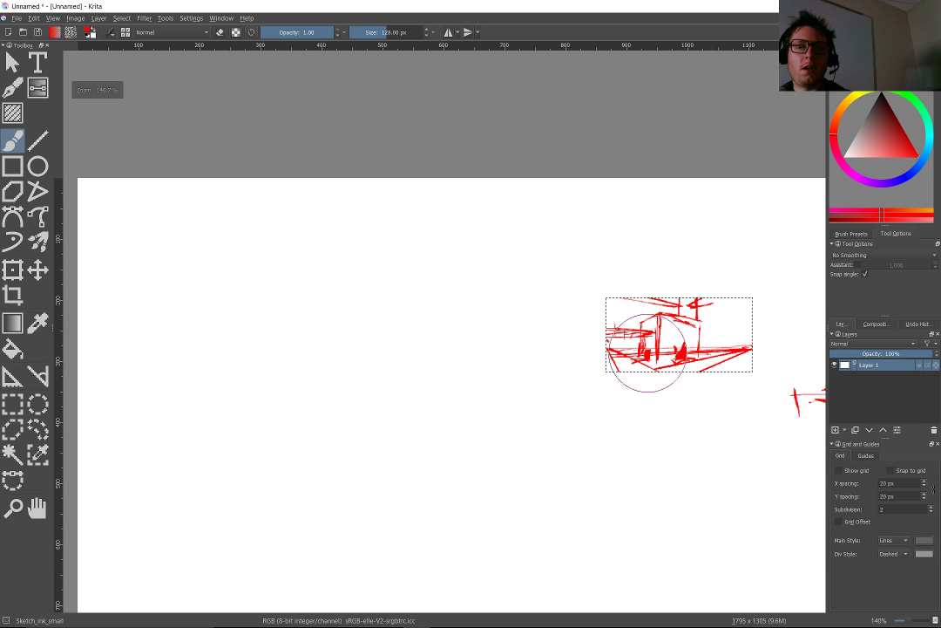
scroll(647, 353, "up", 5)
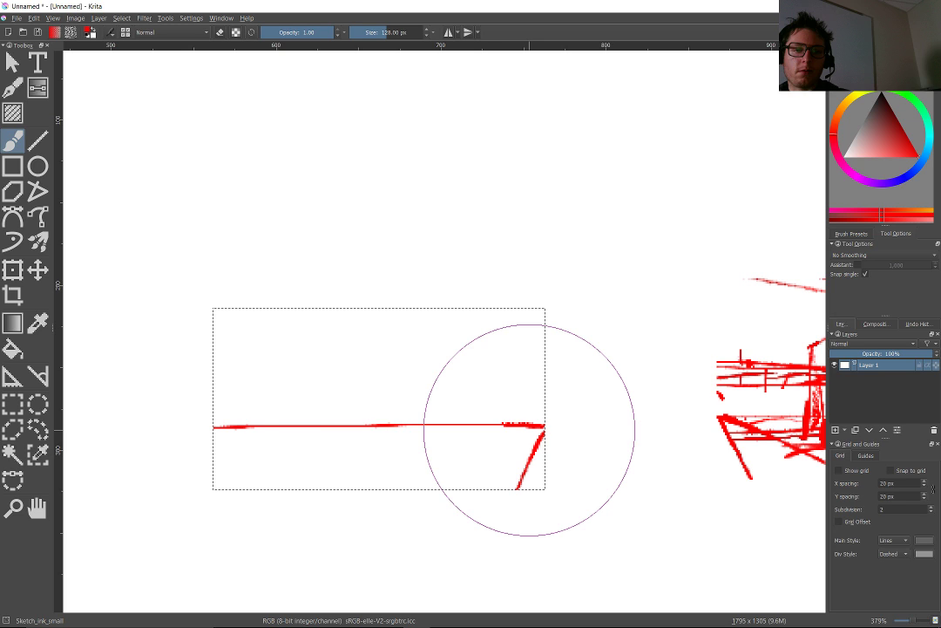
mouse_move(530, 435)
left_mouse_down()
mouse_move(441, 460)
mouse_move(457, 462)
left_mouse_up()
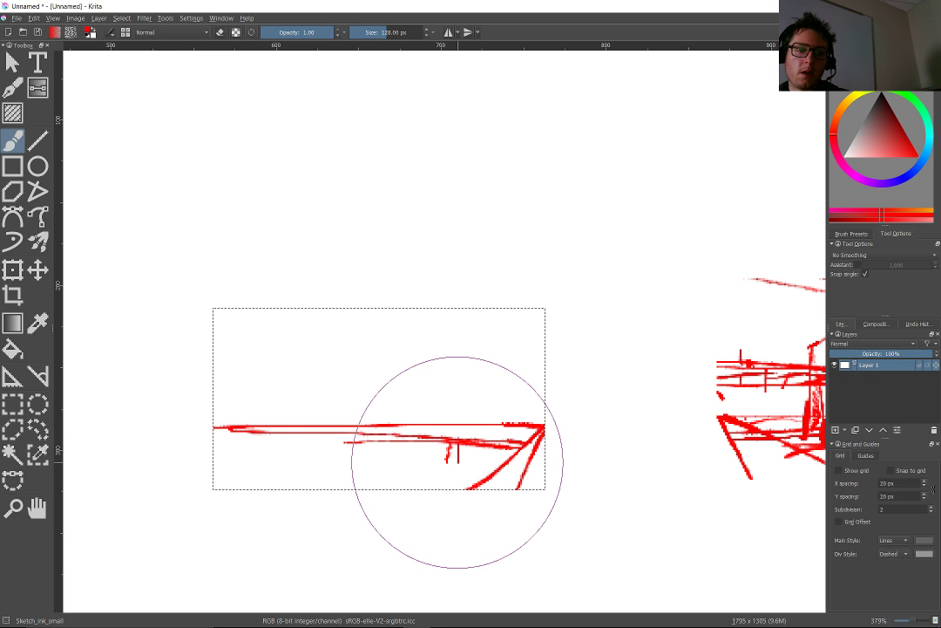
left_click_drag(446, 452, 413, 451)
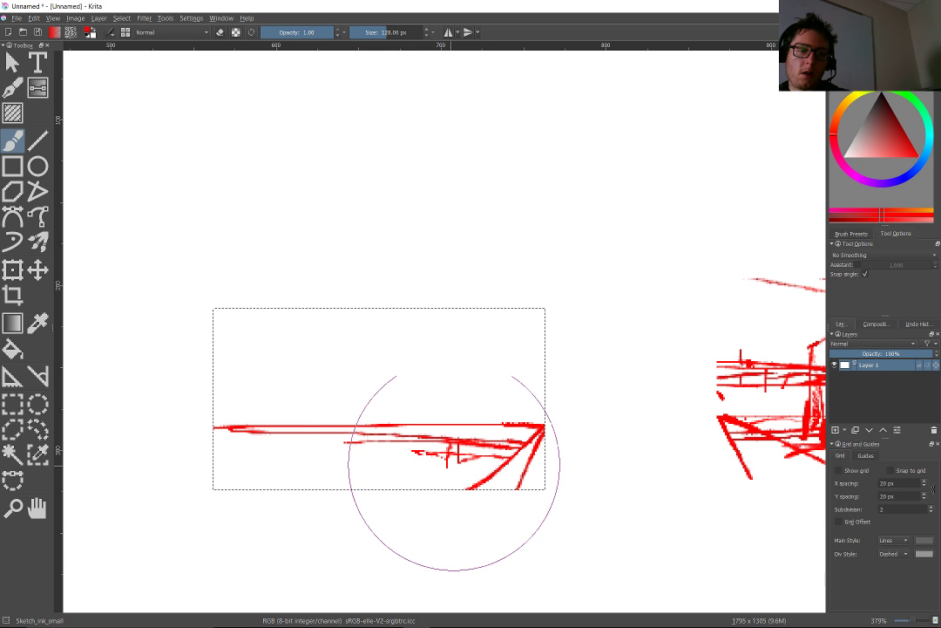
Sketch a dark block standing on the horizon, tall uprights beside it and diagonals running down from the horizon's left end.
left_click_drag(454, 473, 383, 383)
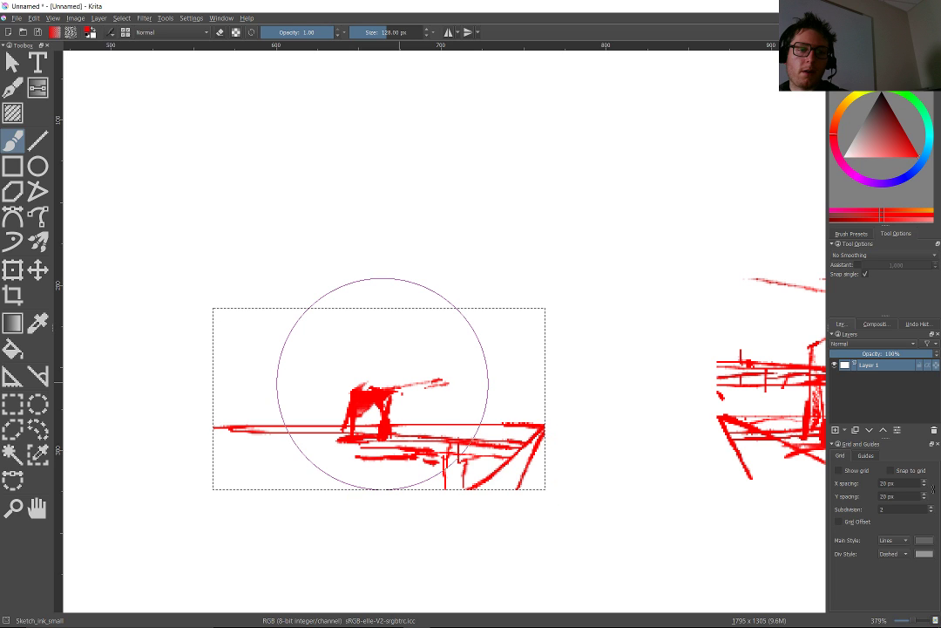
left_click_drag(383, 384, 428, 359)
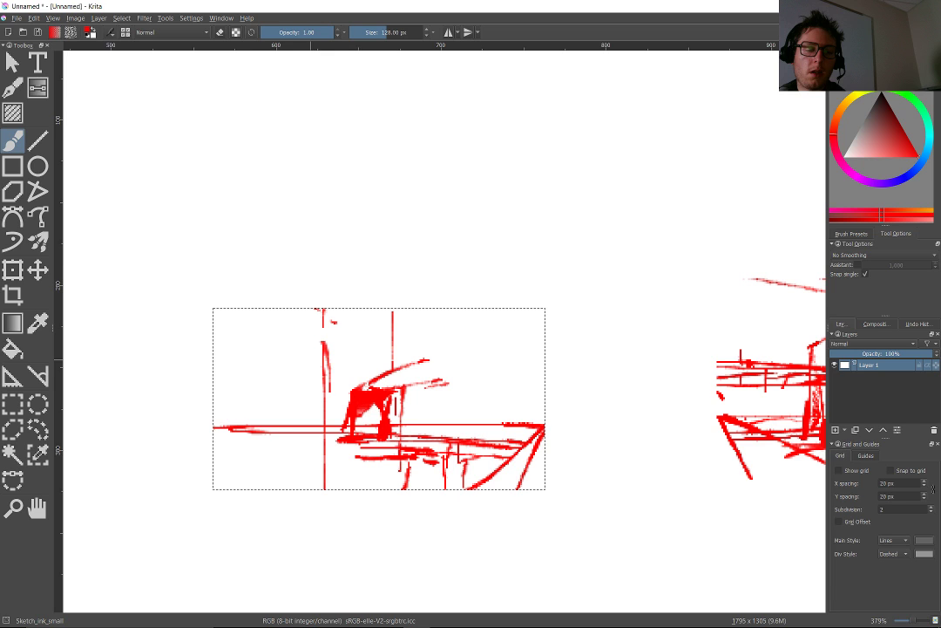
key("ctrl+z")
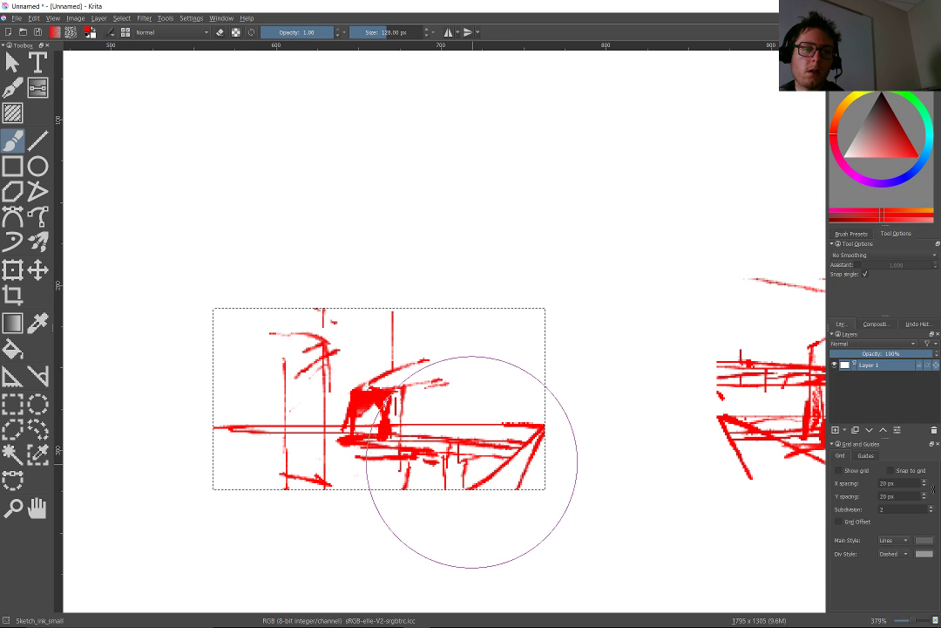
key("ctrl+z")
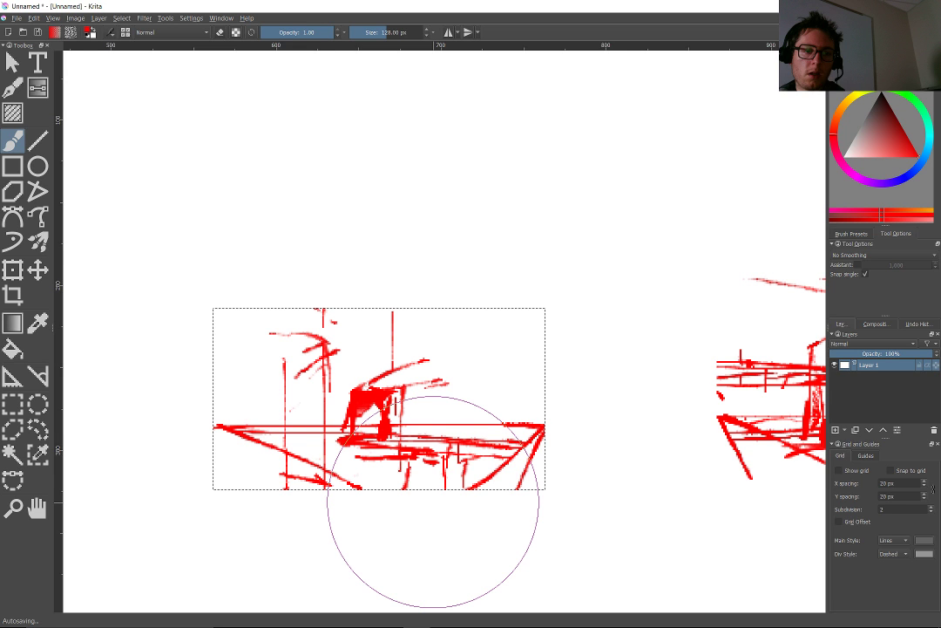
Look over the city street and canal photos in 1_24_perspectiveDemo and return to the document with the red sketches.
scroll(288, 523, "up", 3)
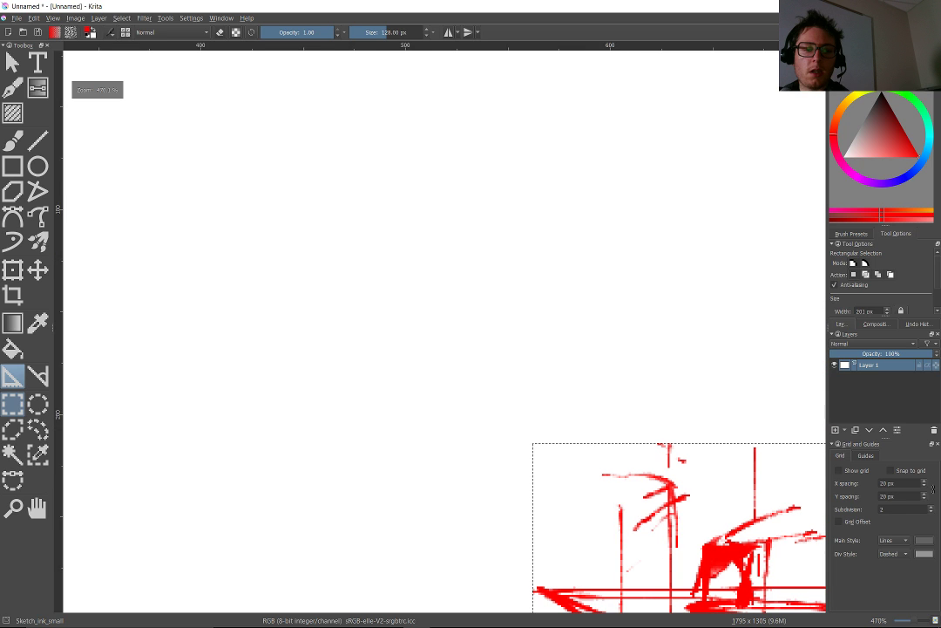
key("ctrl+Tab")
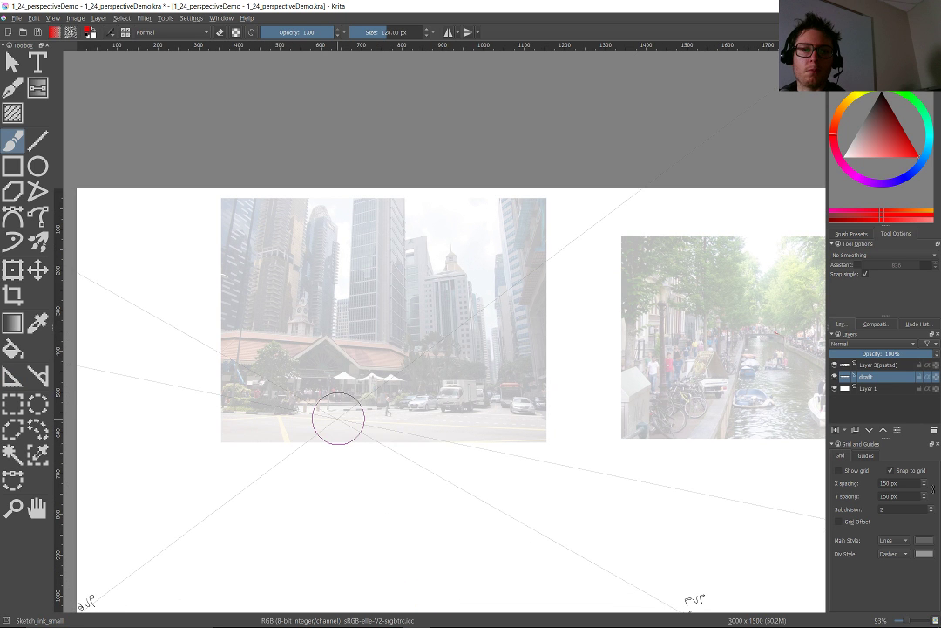
scroll(270, 426, "up", 1)
scroll(287, 381, "up", 1)
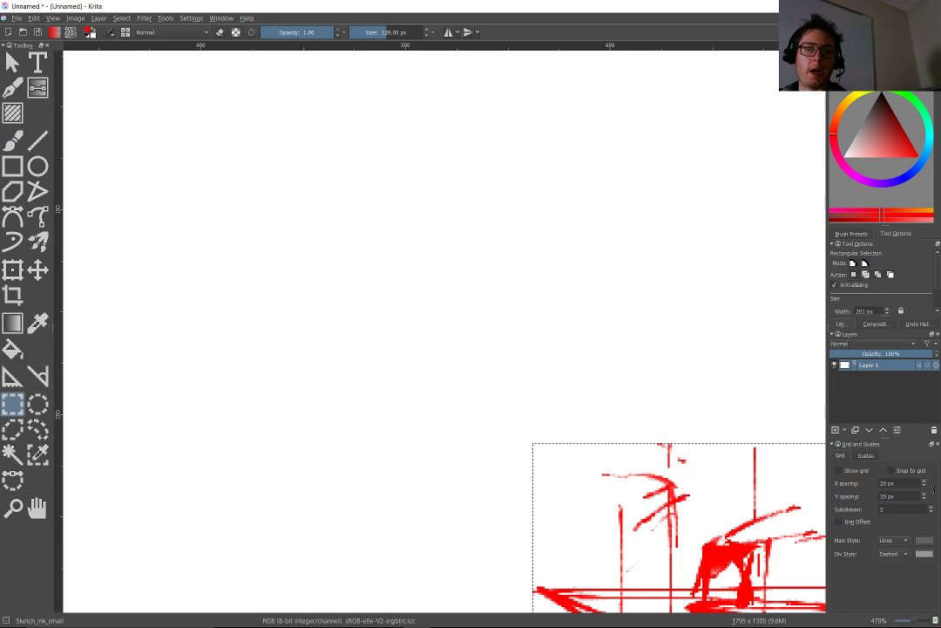
Make a rectangular selection about 355 px wide on a blank canvas area and brush a red horizon across it.
scroll(449, 492, "up", 3)
left_click_drag(535, 257, 80, 489)
left_click_drag(326, 299, 504, 242)
scroll(503, 242, "up", 1)
key("b")
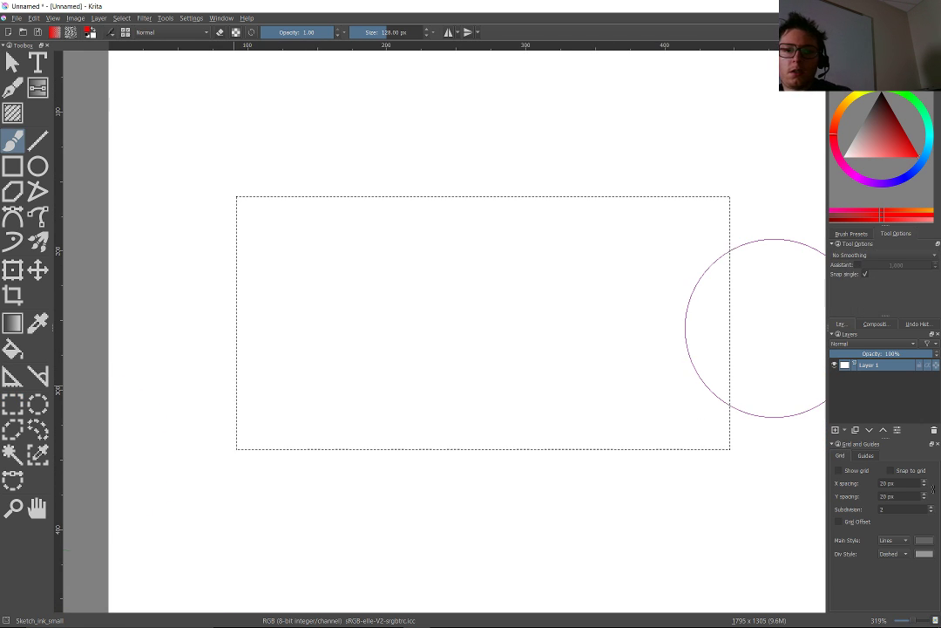
left_click_drag(727, 358, 174, 373)
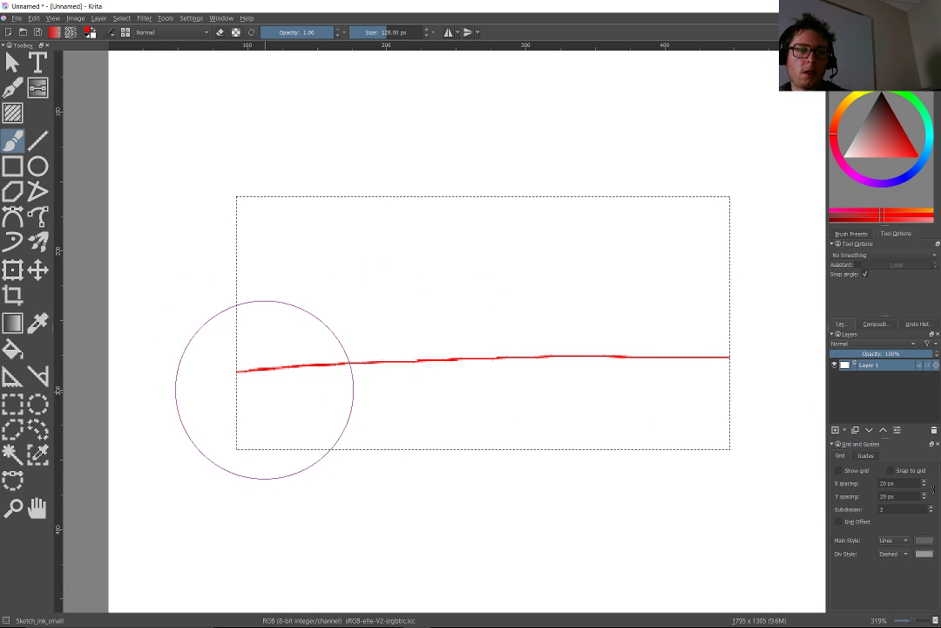
Sketch a foreground structure in the frame's lower left with a diagonal edge, receding lines meeting it and short uprights beneath.
left_click_drag(419, 440, 276, 390)
left_click_drag(420, 440, 469, 508)
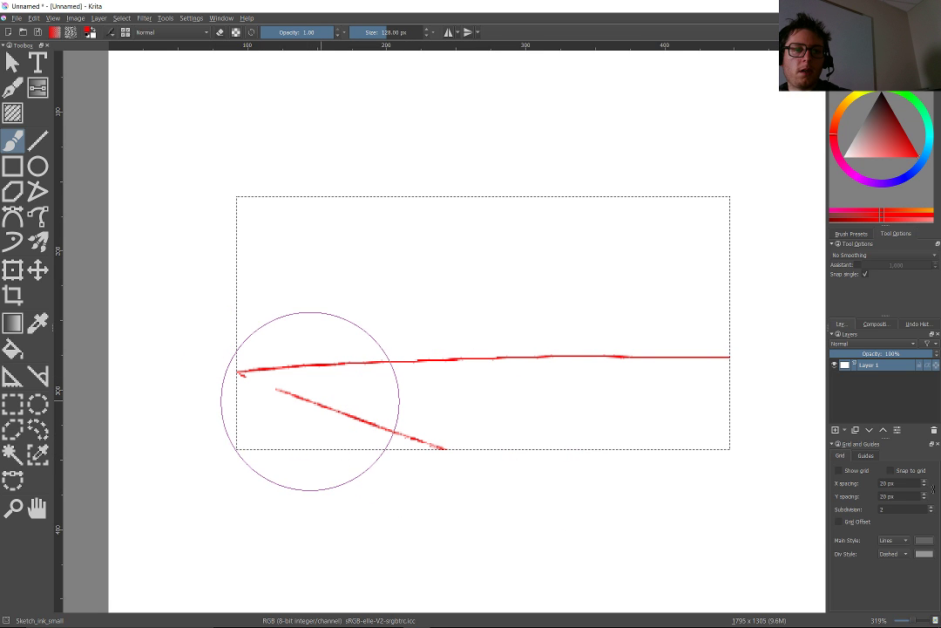
left_click_drag(316, 403, 233, 414)
left_click_drag(393, 429, 362, 433)
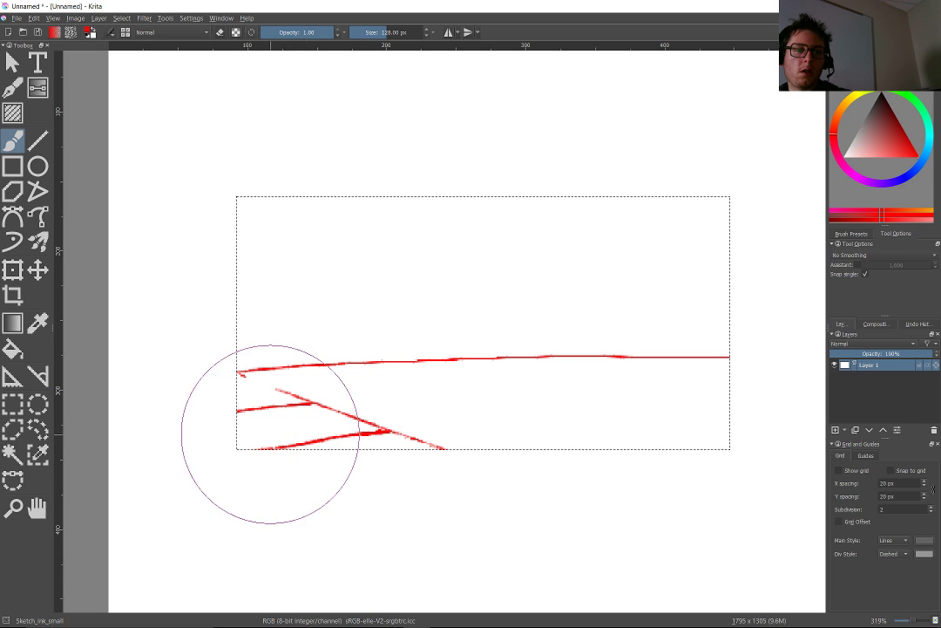
left_click_drag(262, 449, 387, 430)
left_click_drag(305, 399, 207, 399)
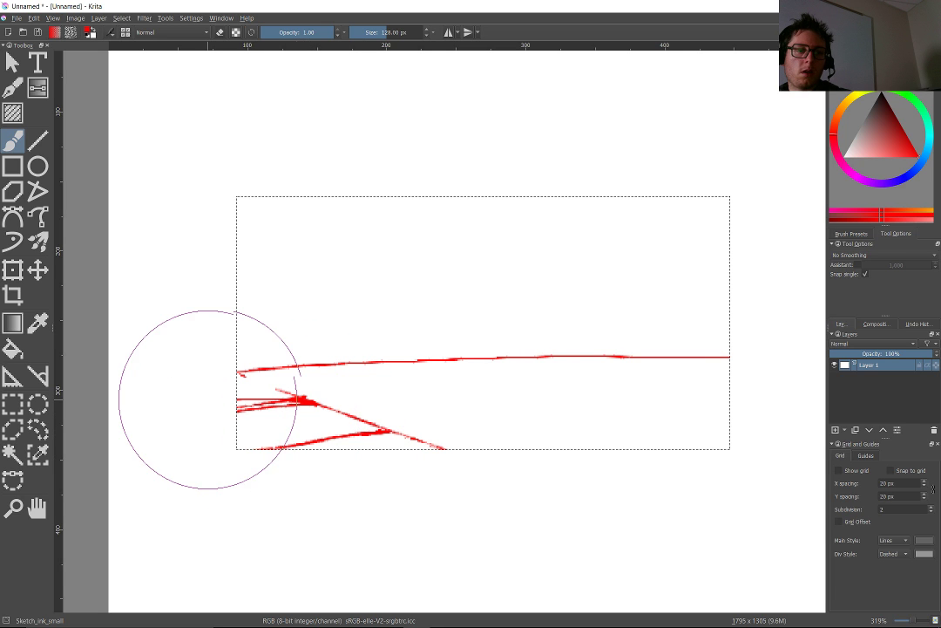
mouse_move(310, 400)
left_mouse_down()
mouse_move(311, 436)
mouse_move(295, 436)
mouse_move(340, 442)
left_mouse_up()
left_click_drag(348, 419, 347, 430)
left_click_drag(277, 420, 278, 431)
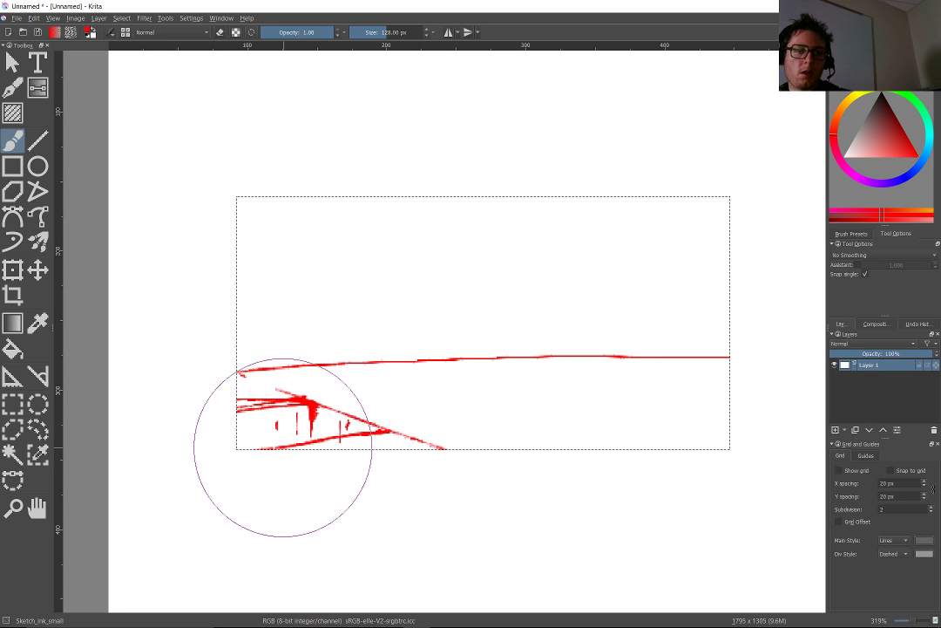
Draw a long line just below the horizon, with crossing wedge strokes and a short upright at its right end.
left_click_drag(253, 379, 547, 381)
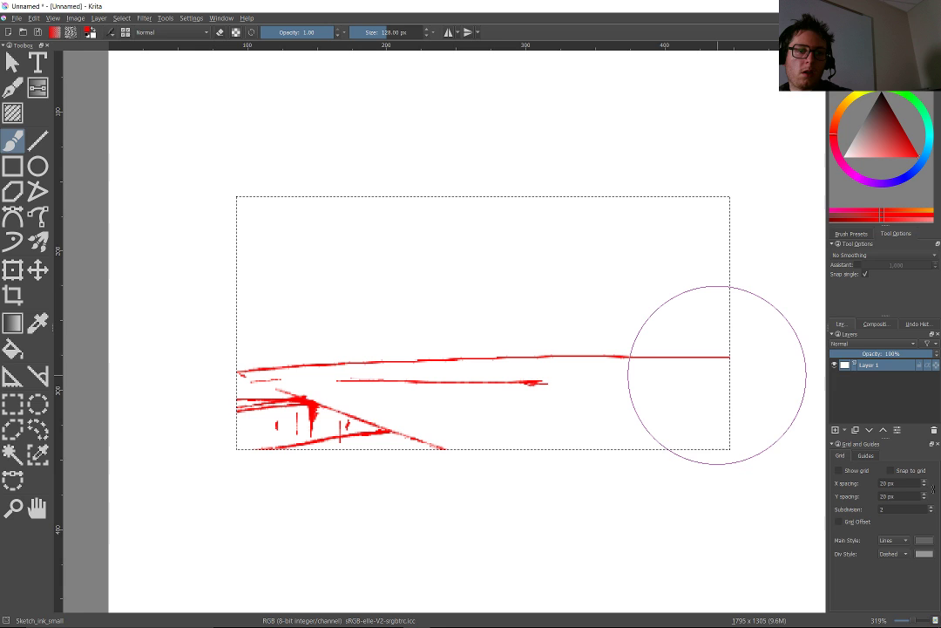
mouse_move(723, 360)
left_mouse_down()
mouse_move(684, 377)
mouse_move(561, 385)
left_mouse_up()
mouse_move(730, 392)
left_mouse_down()
mouse_move(635, 384)
mouse_move(633, 371)
left_mouse_up()
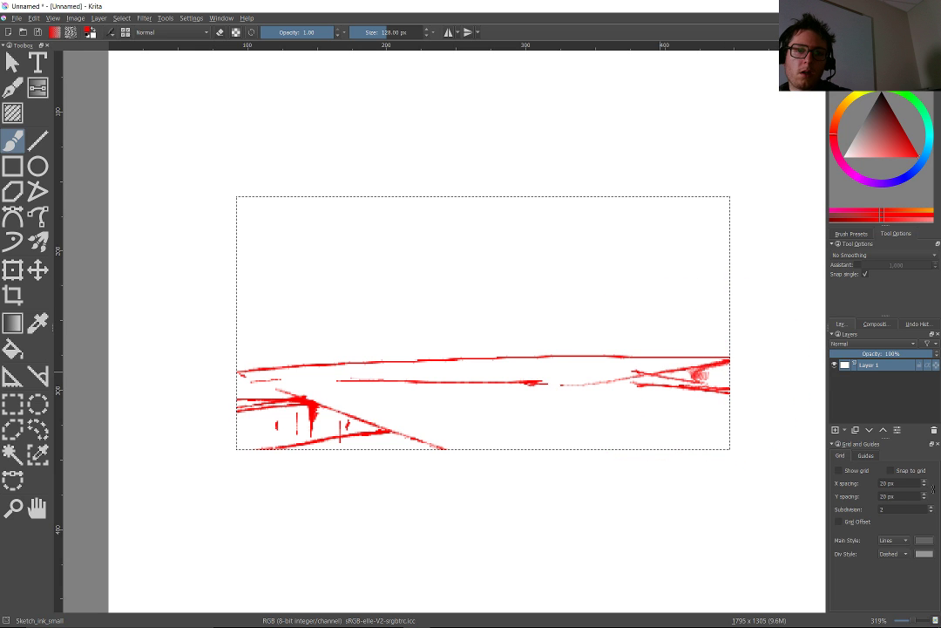
left_click_drag(721, 327, 720, 376)
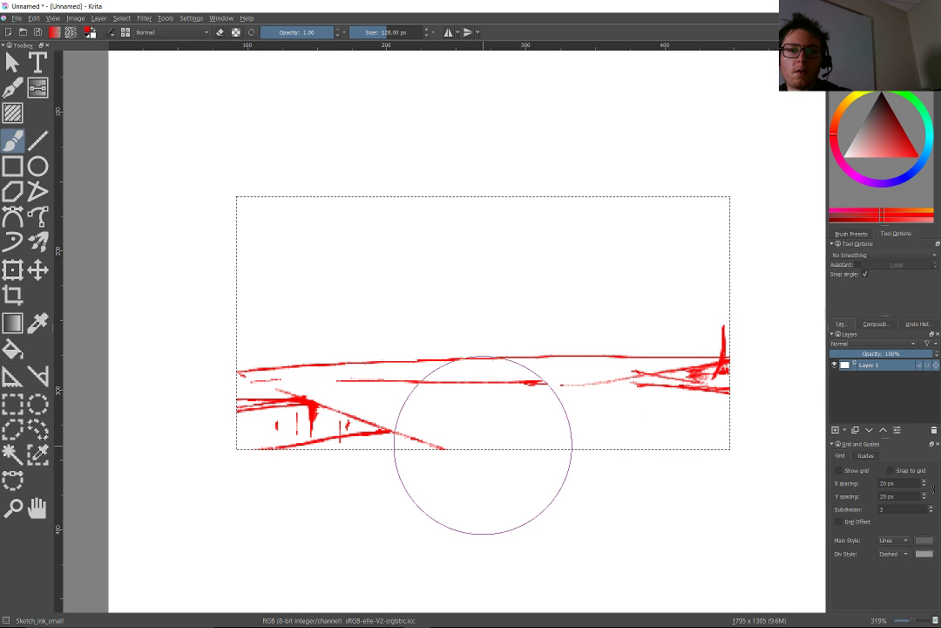
Place small figure marks shrinking along the foreground diagonal and add lines linking it to the horizon's left end.
left_click_drag(431, 425, 451, 448)
left_click_drag(454, 424, 451, 447)
mouse_move(395, 414)
left_mouse_down()
mouse_move(395, 426)
mouse_move(368, 416)
left_mouse_up()
left_click_drag(347, 401, 347, 412)
left_click_drag(328, 395, 329, 406)
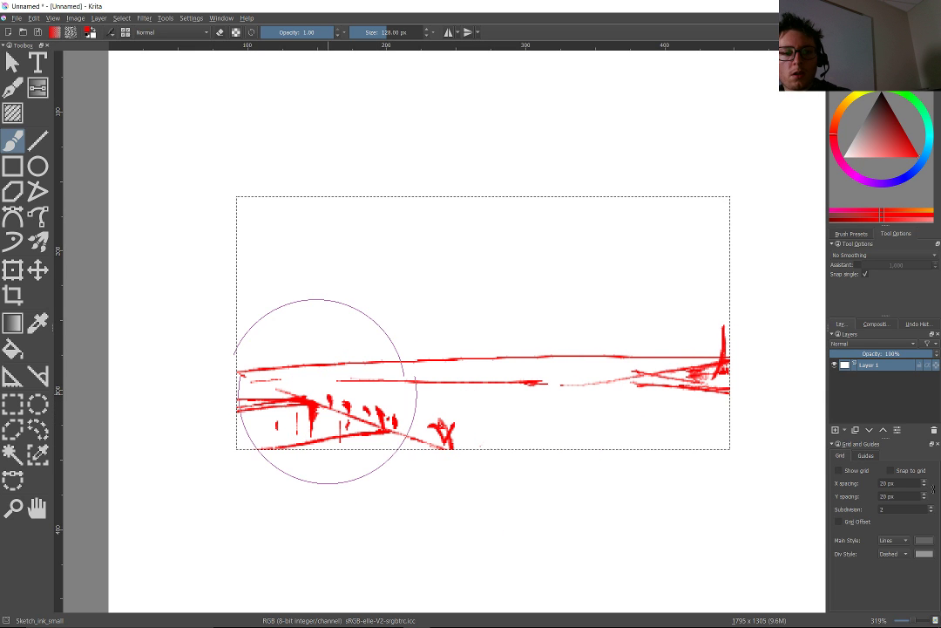
left_click_drag(240, 375, 279, 371)
left_click_drag(258, 369, 333, 393)
left_click_drag(268, 381, 302, 390)
Sketch a tall tapering spire on the horizon and a shorter solid red wedge beside it.
left_click_drag(342, 348, 356, 342)
left_click_drag(407, 242, 421, 367)
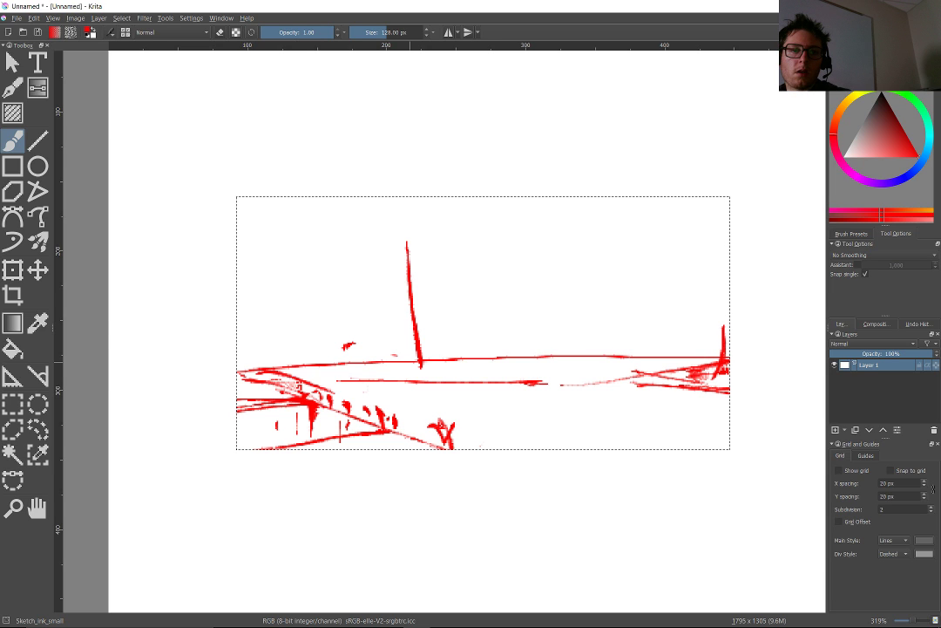
left_click_drag(408, 226, 394, 347)
left_click_drag(407, 280, 409, 338)
left_click_drag(392, 341, 399, 355)
left_click_drag(440, 343, 428, 351)
left_click_drag(457, 281, 440, 353)
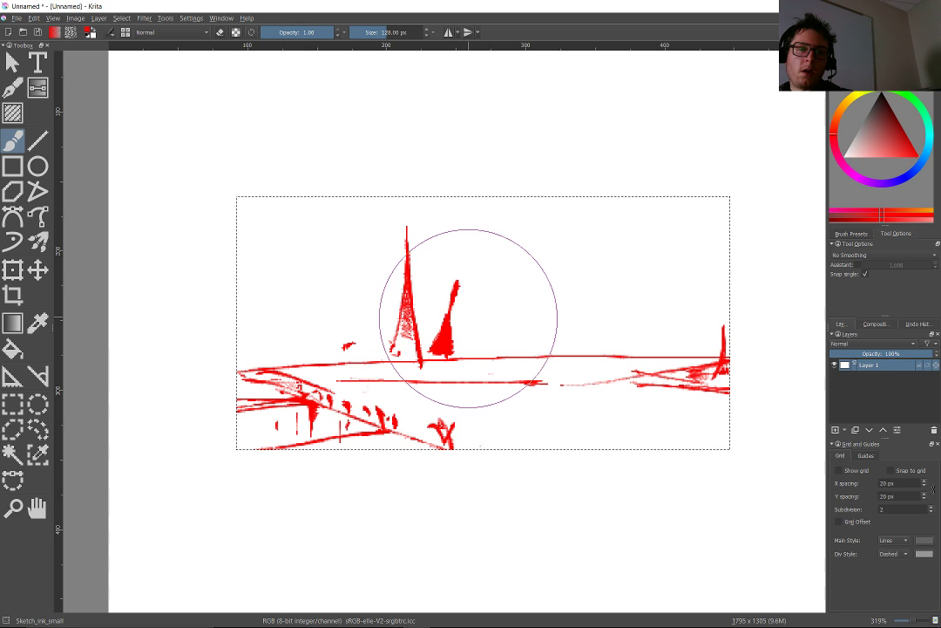
Review the row of red perspective sketches across the canvas.
scroll(468, 319, "down", 3)
scroll(522, 351, "up", 1)
scroll(376, 336, "down", 1)
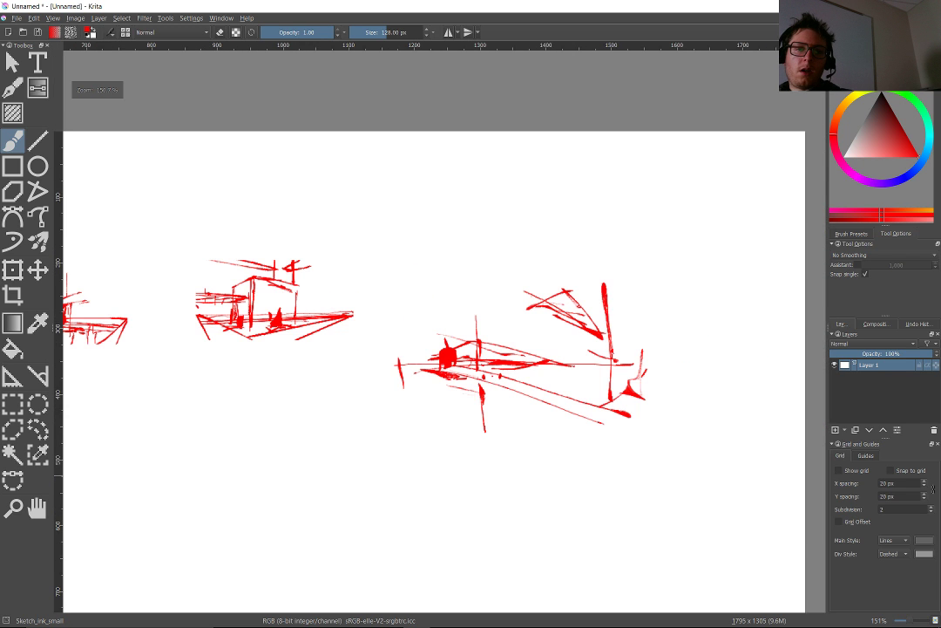
scroll(436, 327, "left", 3)
scroll(436, 327, "up", 1)
scroll(444, 331, "left", 6)
scroll(576, 373, "down", 1)
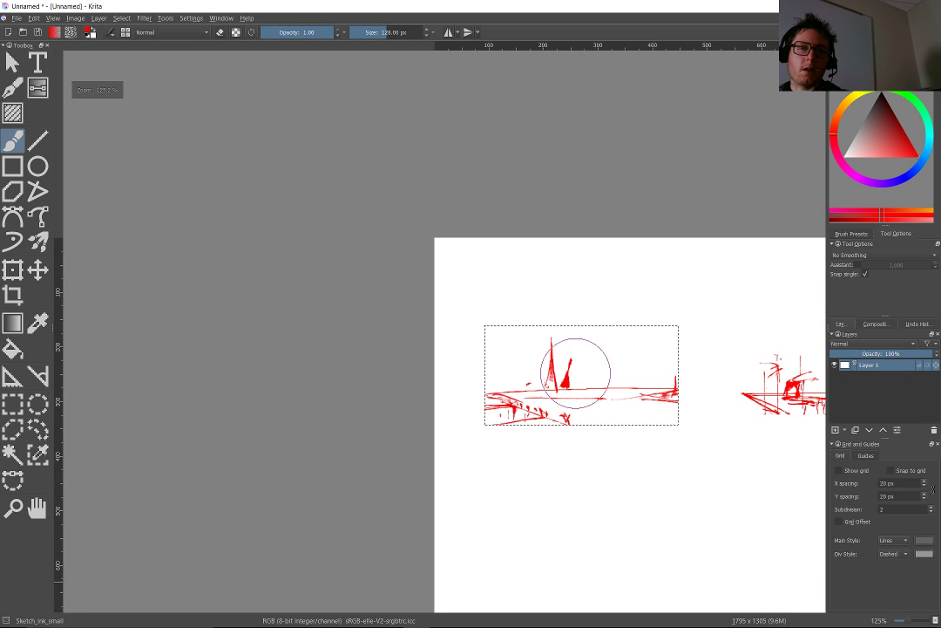
Frame a new rectangular selection about 240 by 130 px on the blank canvas below the first sketch, ready for brushwork.
scroll(575, 374, "up", 1)
scroll(479, 288, "right", 3)
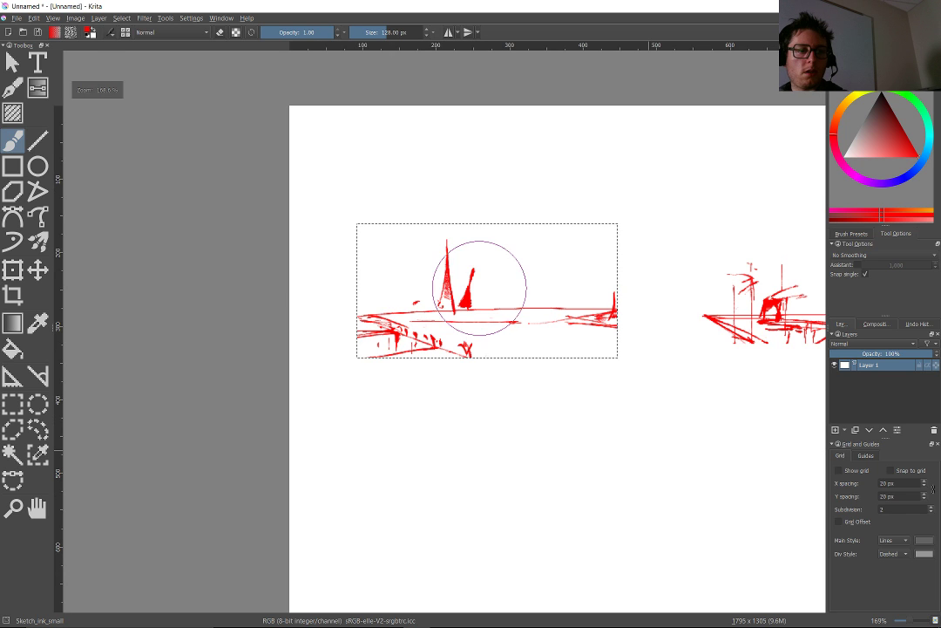
left_click(12, 403)
left_click_drag(618, 299, 623, 309)
scroll(620, 306, "up", 1)
mouse_move(611, 334)
left_mouse_down()
mouse_move(475, 418)
mouse_move(362, 425)
left_mouse_up()
scroll(393, 347, "up", 3)
scroll(353, 303, "down", 1)
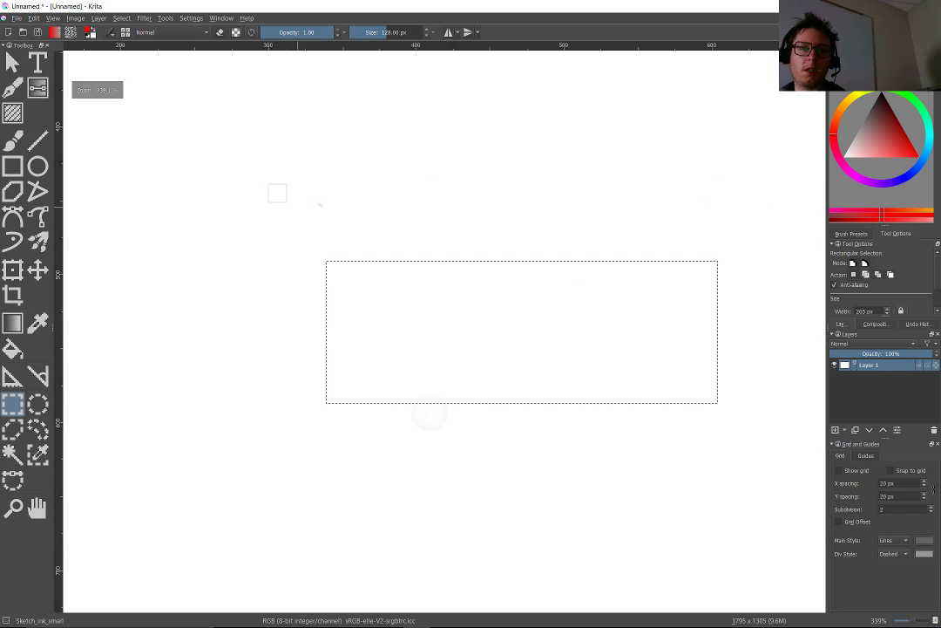
left_click(527, 218)
left_click_drag(652, 211, 325, 385)
mouse_move(259, 343)
left_mouse_down()
mouse_move(616, 330)
mouse_move(598, 330)
left_mouse_up()
key("b")
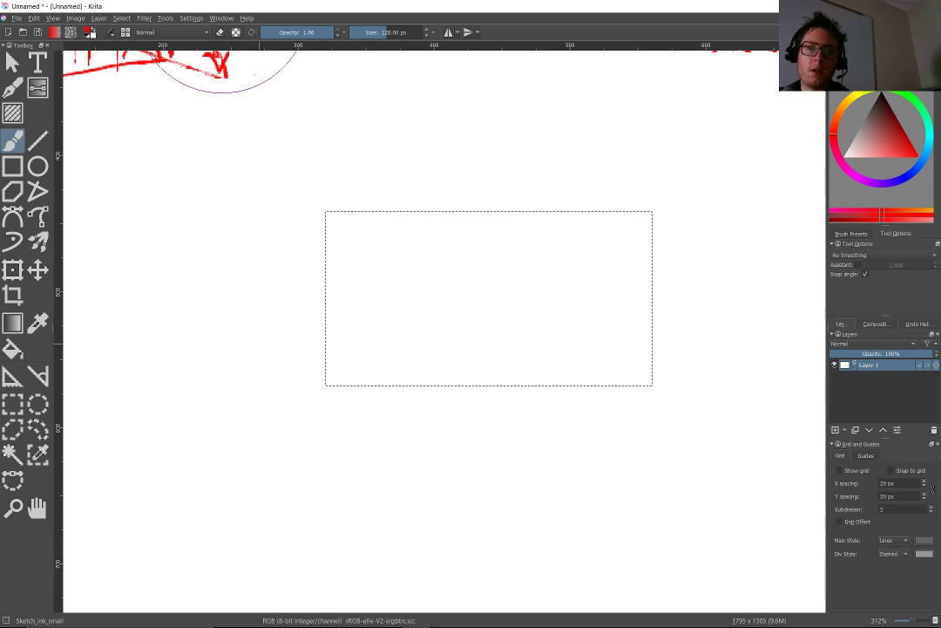
Sketch two tall narrow uprights in the frame's left half, joined by a slanting top line that continues to the left edge.
left_click_drag(428, 236, 417, 378)
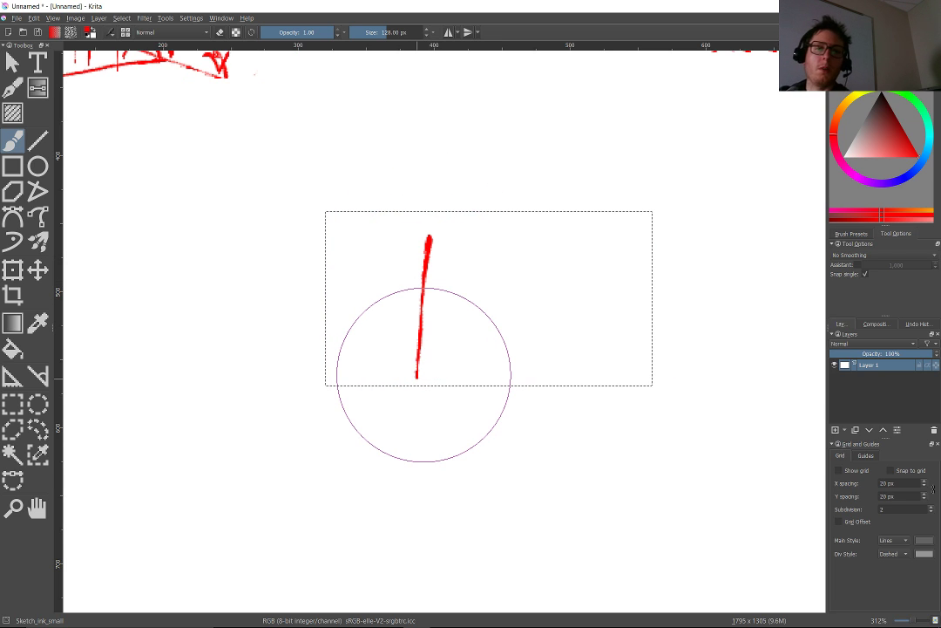
key("ctrl+z")
left_click_drag(427, 256, 436, 397)
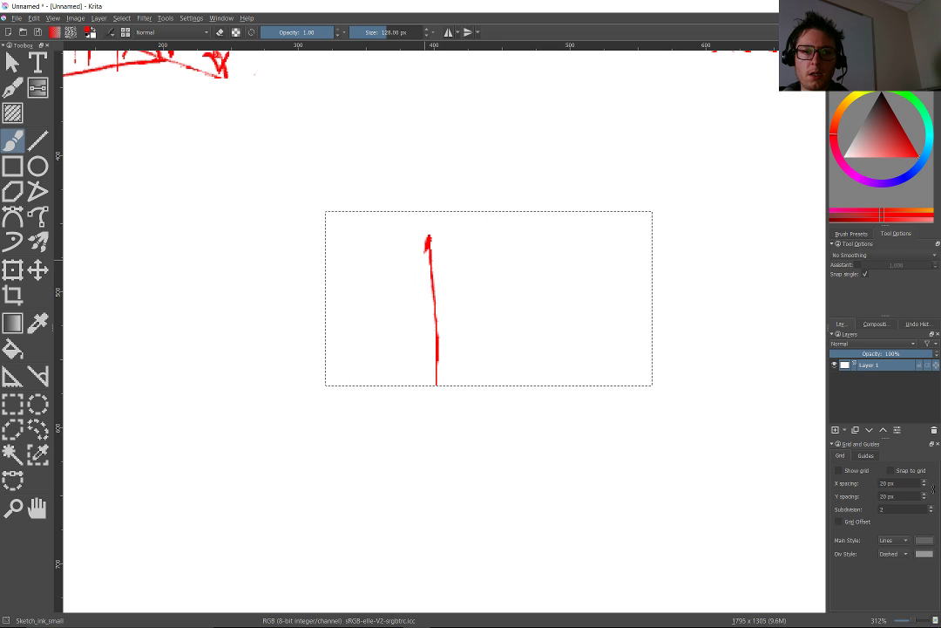
mouse_move(428, 237)
left_mouse_down()
mouse_move(427, 384)
mouse_move(431, 261)
mouse_move(430, 331)
left_mouse_up()
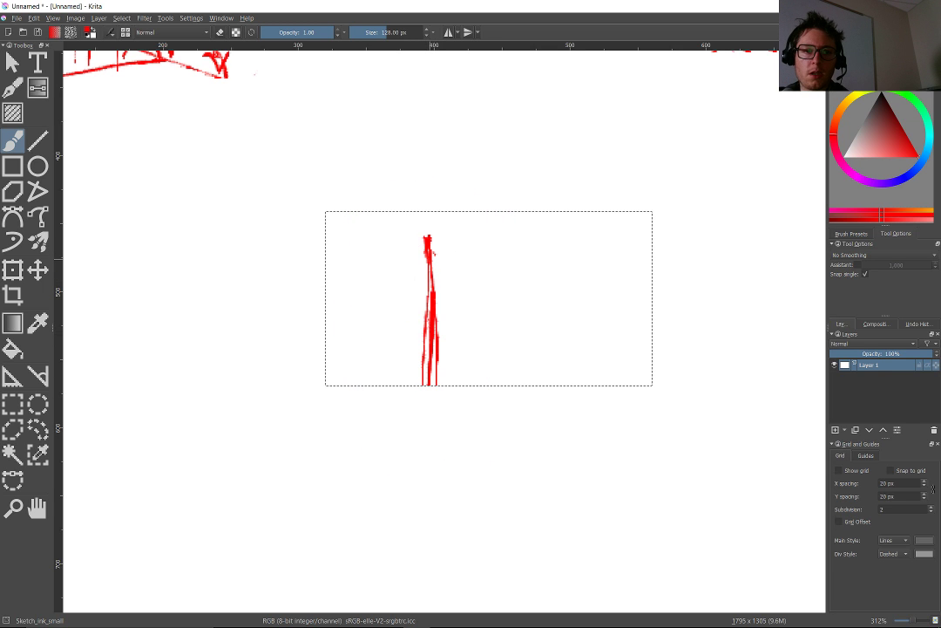
mouse_move(434, 259)
left_mouse_down()
mouse_move(371, 238)
mouse_move(383, 246)
mouse_move(400, 376)
left_mouse_up()
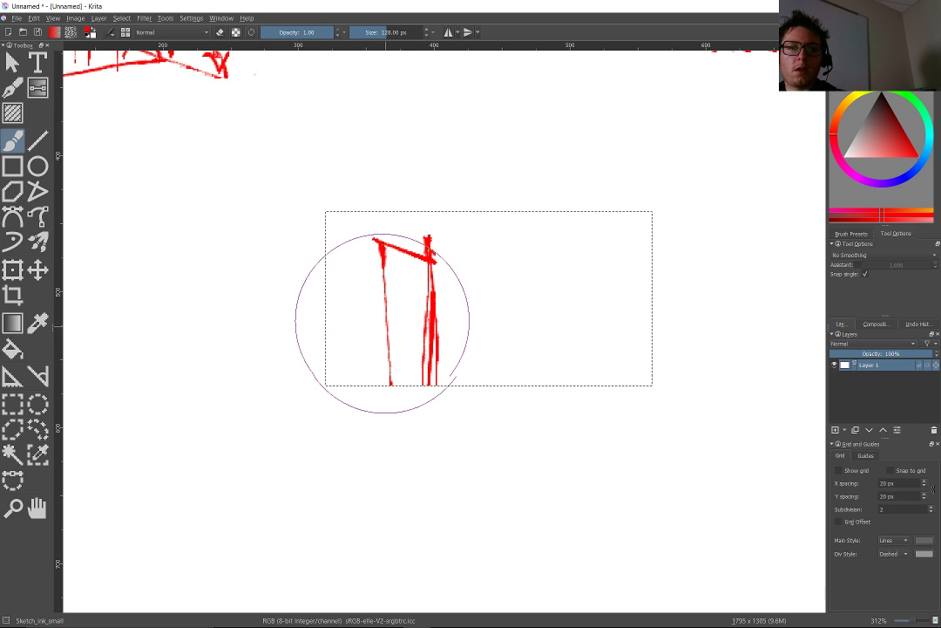
left_click_drag(377, 243, 376, 383)
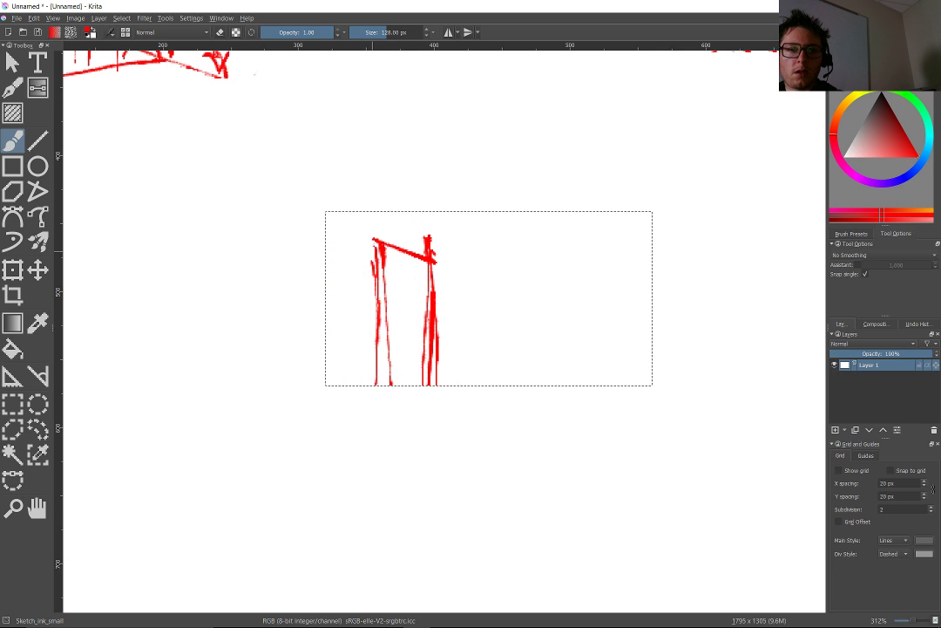
left_click_drag(379, 242, 316, 247)
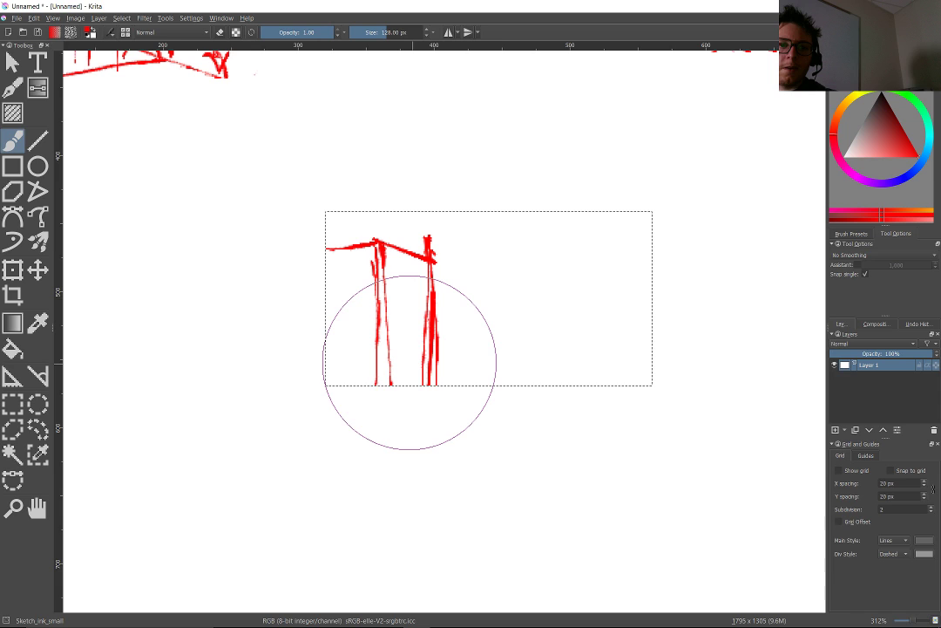
Draw a small figure and a flat ground wedge at the uprights' base, then run low horizon lines to the frame's right edge.
mouse_move(440, 370)
left_mouse_down()
mouse_move(401, 367)
mouse_move(408, 352)
mouse_move(415, 357)
mouse_move(385, 389)
left_mouse_up()
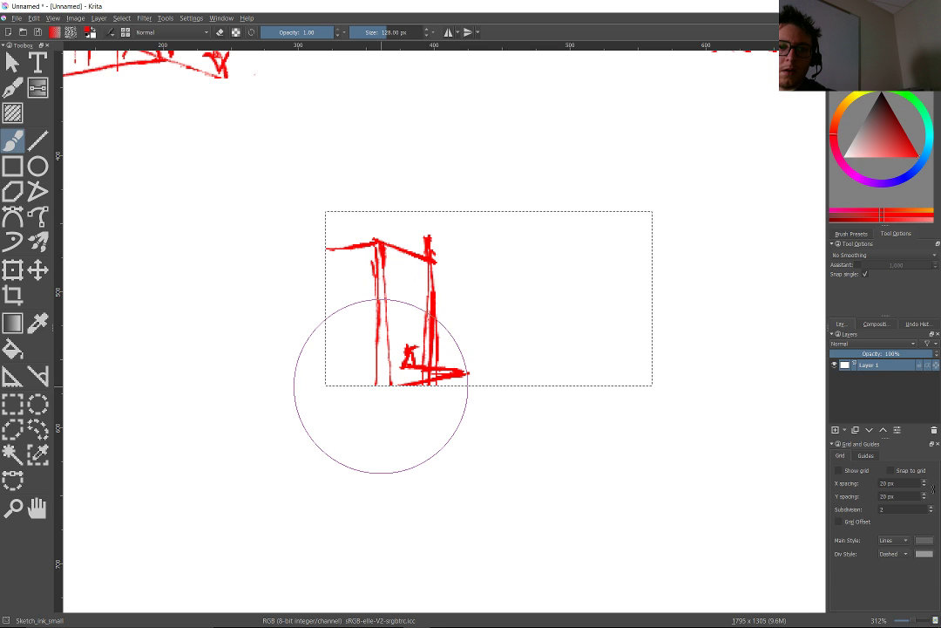
left_click_drag(362, 383, 427, 380)
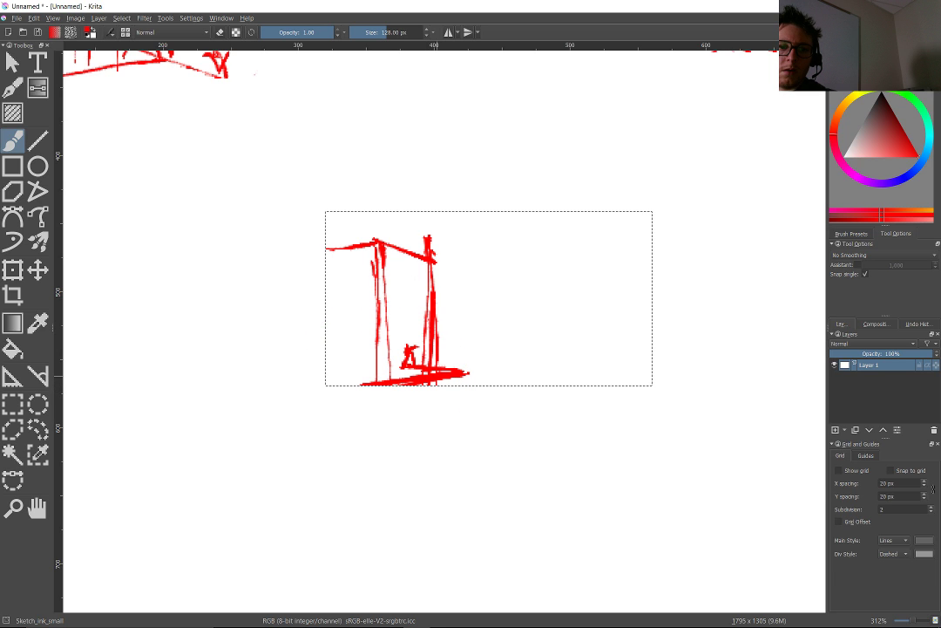
left_click_drag(347, 383, 651, 357)
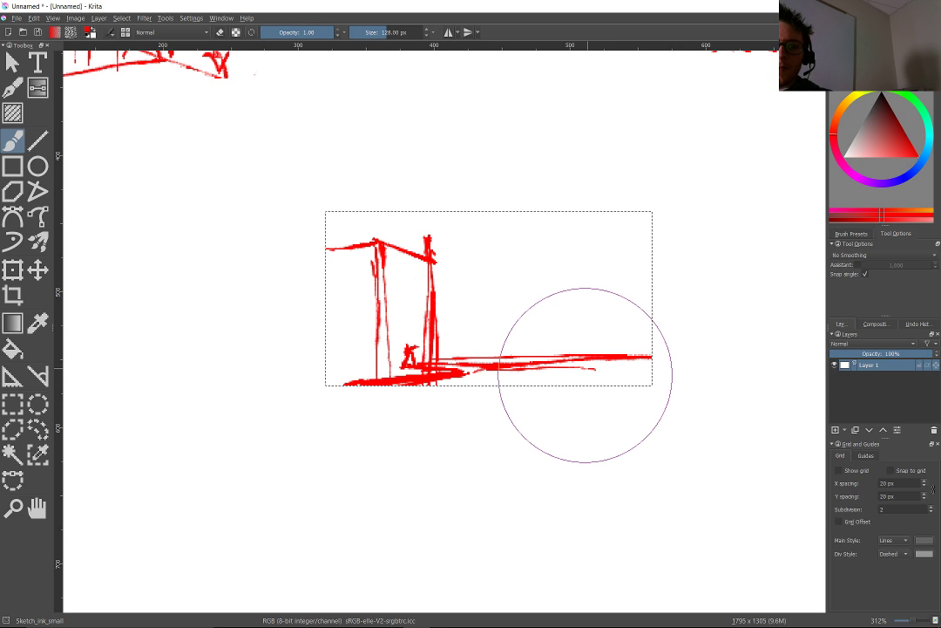
Draw a full-height vertical near the frame's right edge, sketch a floating pointed wedge mid-frame, and fill in the small figure.
left_click_drag(599, 383, 596, 215)
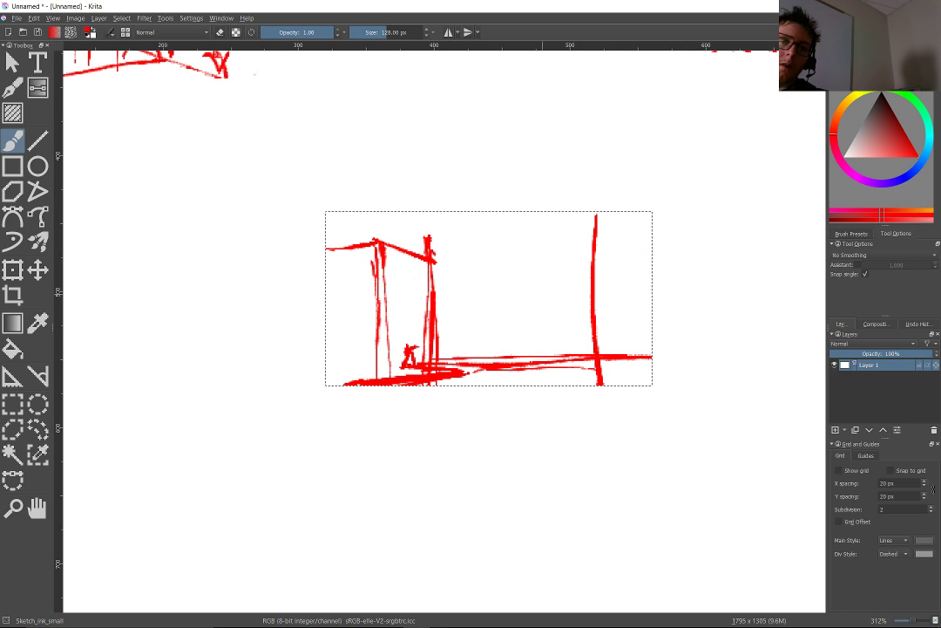
left_click_drag(477, 300, 554, 299)
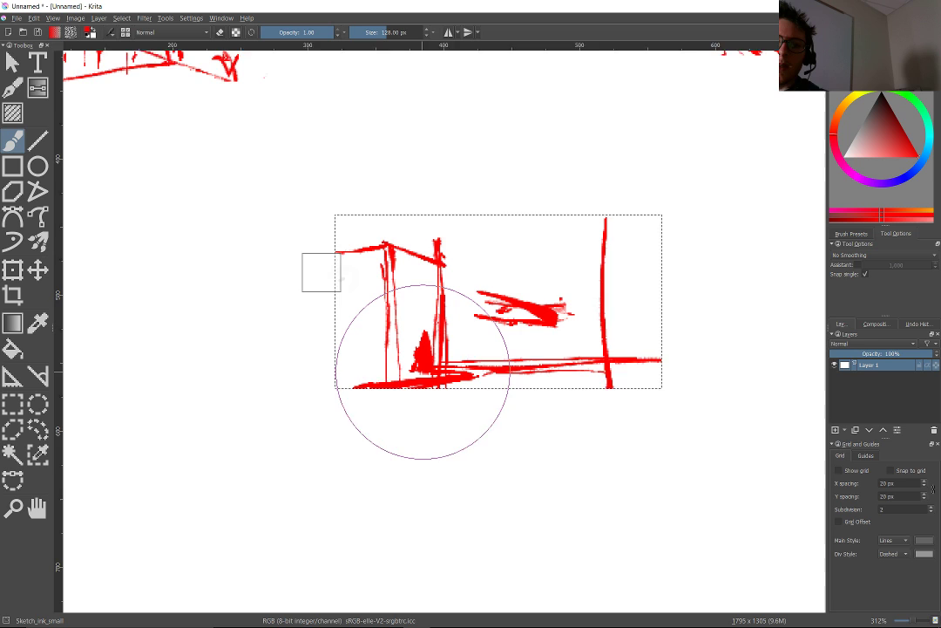
scroll(375, 249, "up", 1)
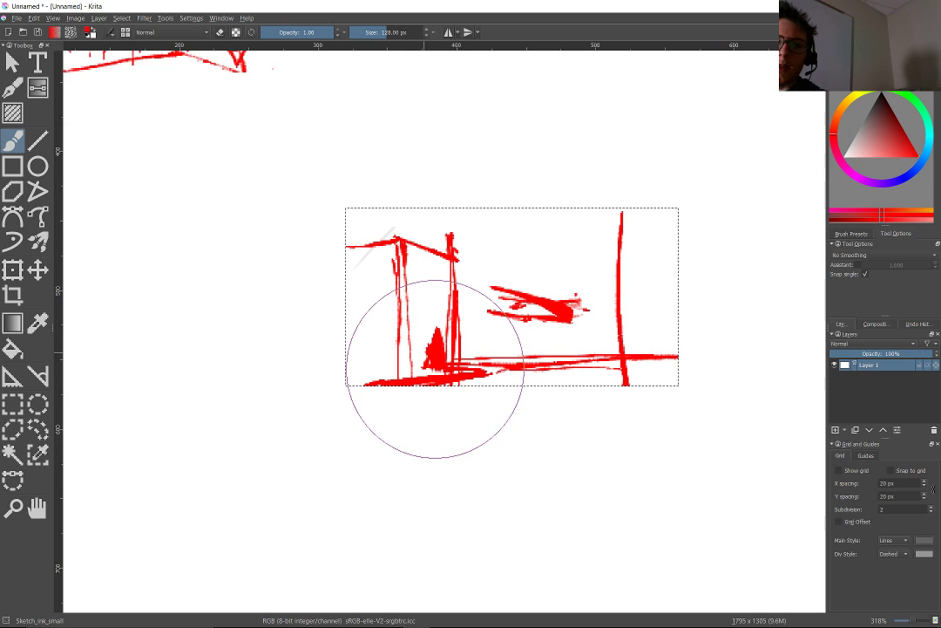
Switch to the 1_24_perspectiveDemo document and examine the city, canal and monorail reference photos.
scroll(435, 368, "down", 2)
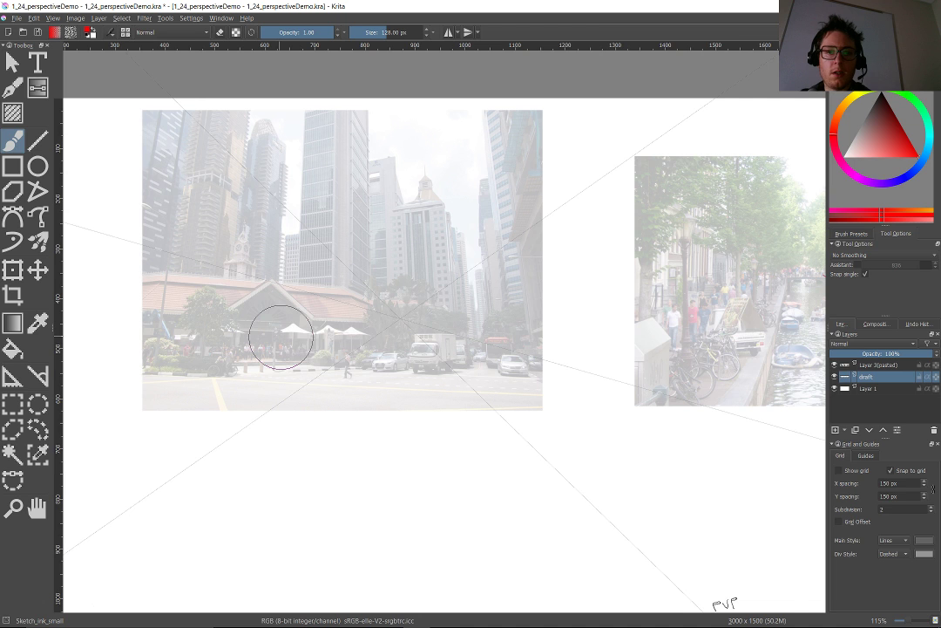
scroll(444, 331, "up", 2)
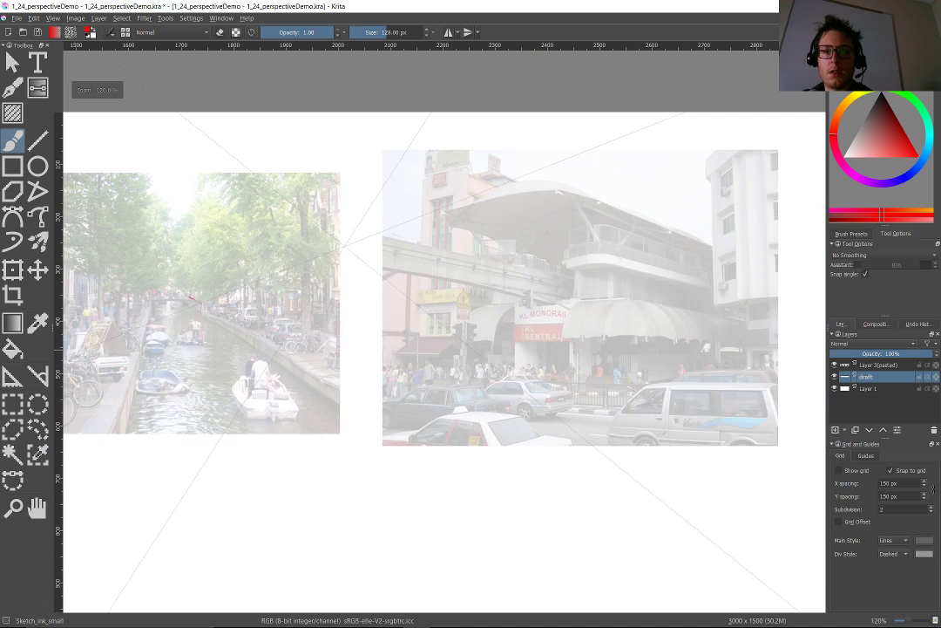
scroll(429, 250, "up", 1)
scroll(445, 331, "up", 2)
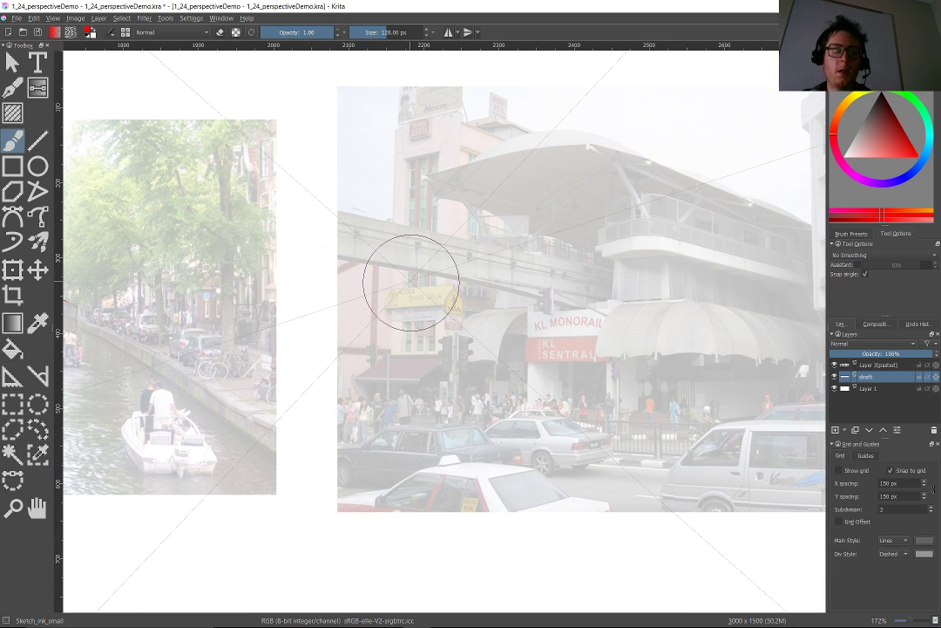
Return to the unnamed sketch document and frame a rectangular selection about 185 by 100 px on the blank area beside the latest sketch.
key("ctrl+Tab")
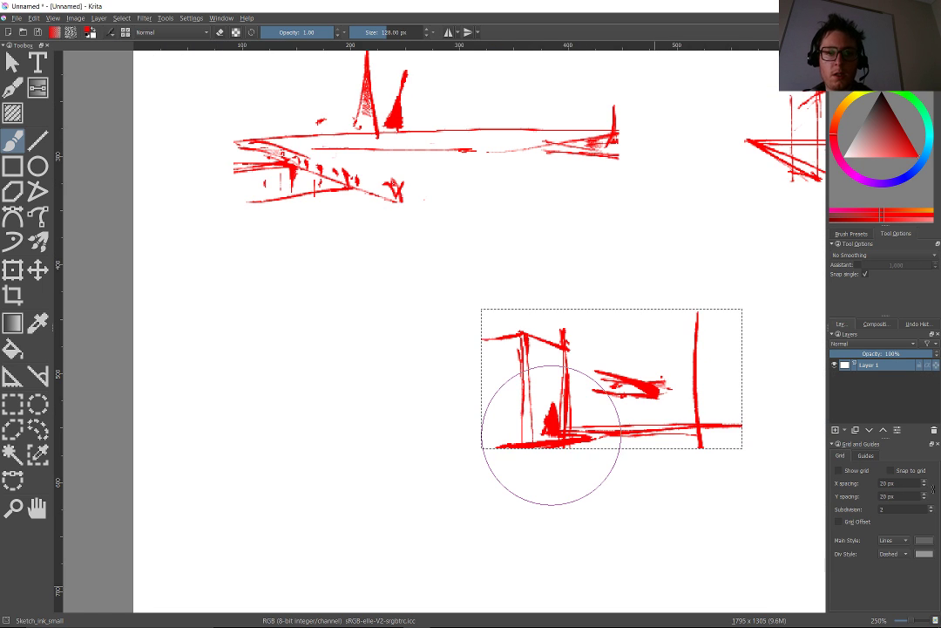
scroll(550, 433, "up", 3)
key("ctrl+r")
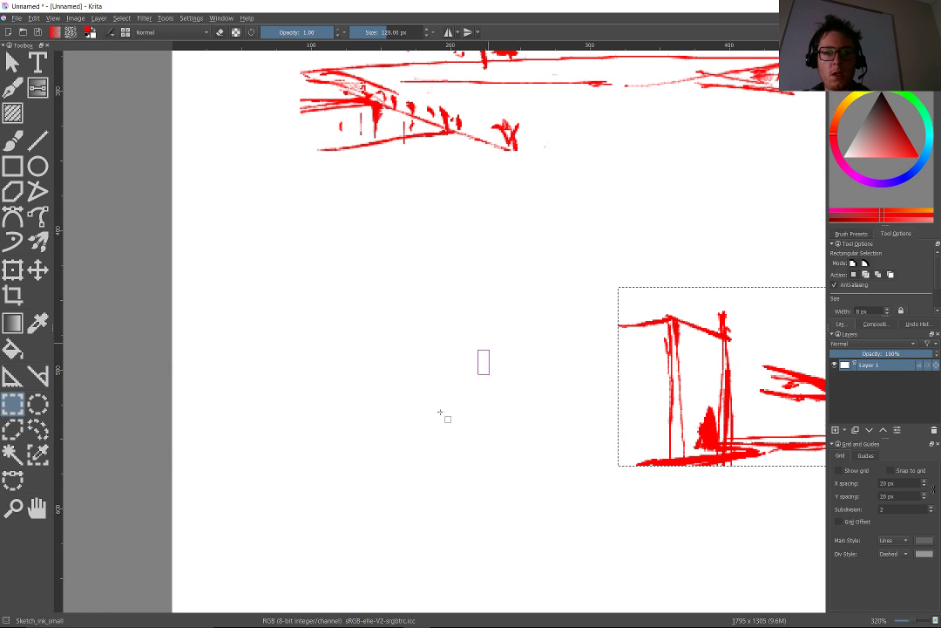
left_click_drag(229, 489, 490, 351)
key("b")
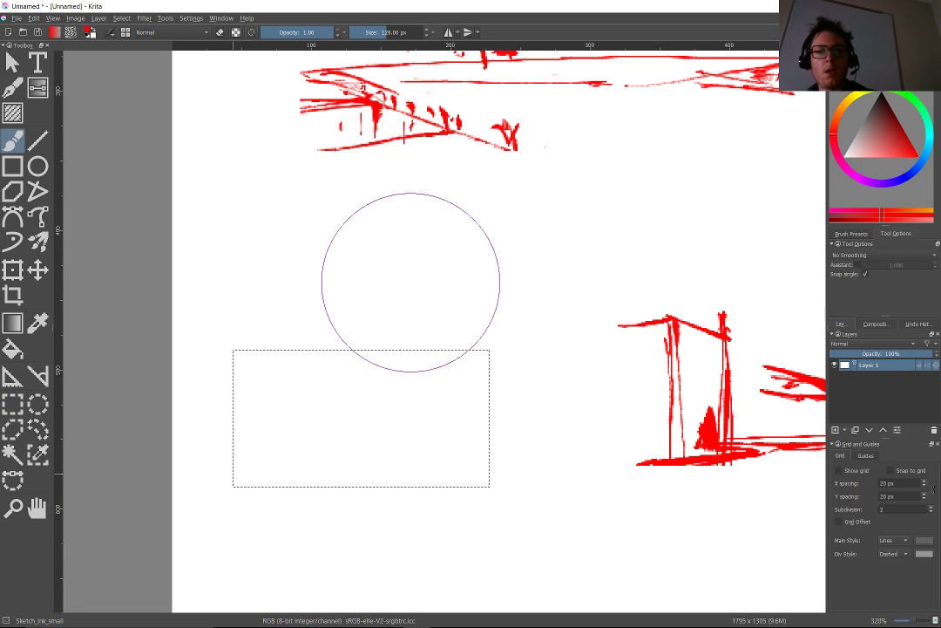
scroll(409, 271, "up", 2)
scroll(412, 309, "up", 1)
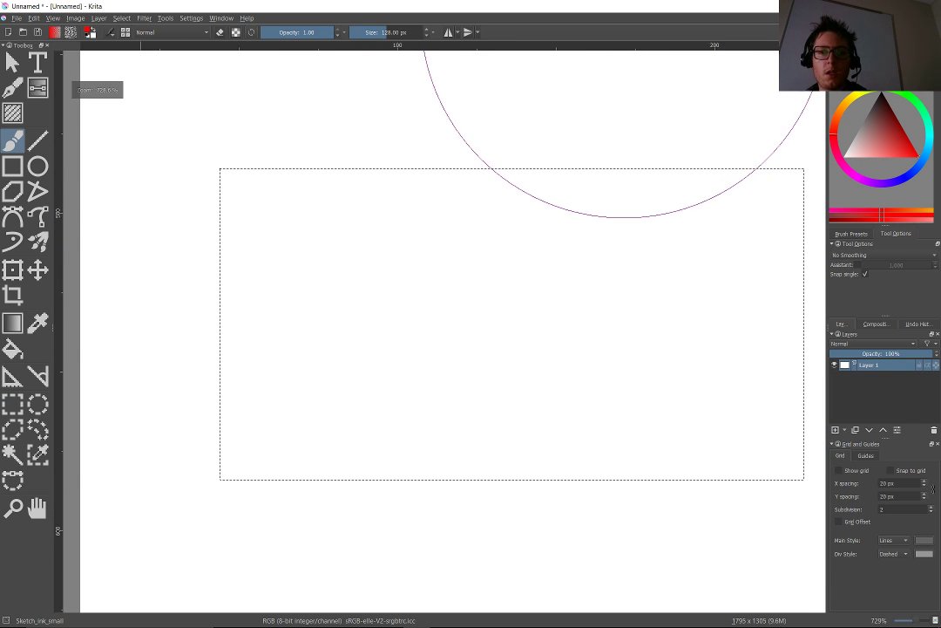
scroll(402, 338, "down", 1)
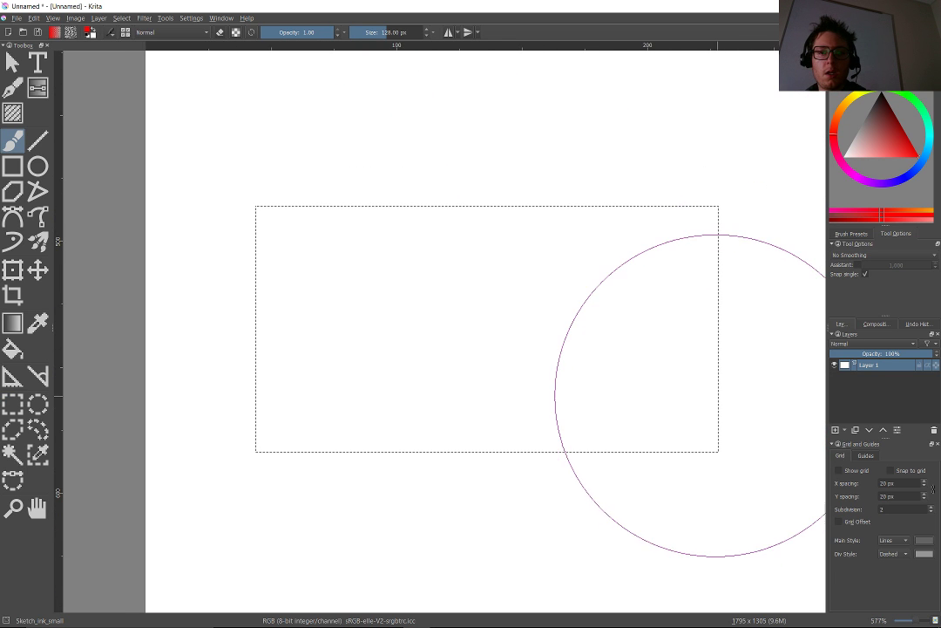
Paint a thick solid red band across the lower part of the frame and dot two small marks above it.
mouse_move(715, 388)
left_mouse_down()
mouse_move(639, 385)
mouse_move(255, 413)
mouse_move(711, 415)
mouse_move(258, 398)
left_mouse_up()
mouse_move(523, 387)
left_mouse_down()
mouse_move(258, 392)
mouse_move(519, 386)
mouse_move(258, 423)
left_mouse_up()
left_click_drag(456, 258, 448, 262)
left_click(307, 231)
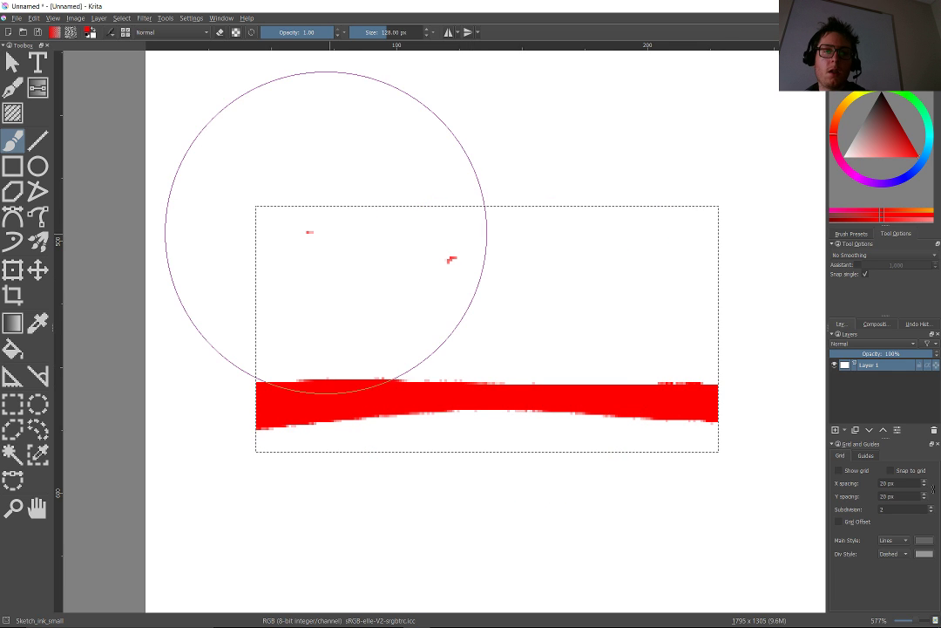
Draw diagonals descending from the frame's upper left toward its centre and join their lower ends with a short line.
left_click_drag(258, 215, 495, 281)
left_click_drag(418, 220, 521, 281)
left_click_drag(397, 206, 545, 281)
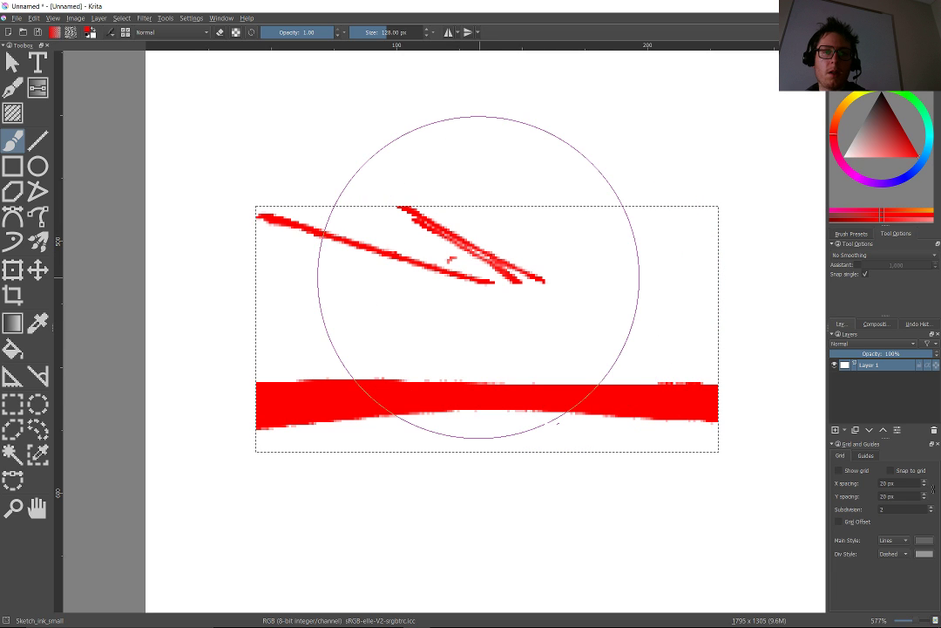
left_click_drag(493, 281, 552, 284)
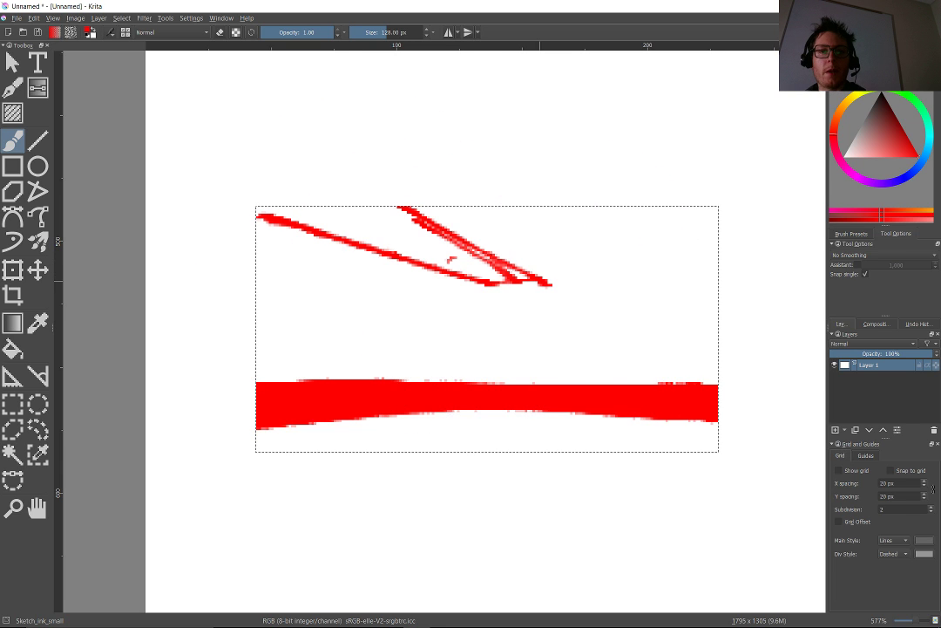
Add small upright marks at the diagonals' far end and a parallel railing line with a solid blob above them.
left_click_drag(546, 267, 547, 284)
left_click_drag(534, 260, 530, 275)
mouse_move(509, 247)
left_mouse_down()
mouse_move(504, 254)
mouse_move(471, 234)
mouse_move(535, 269)
left_mouse_up()
left_click_drag(436, 206, 502, 245)
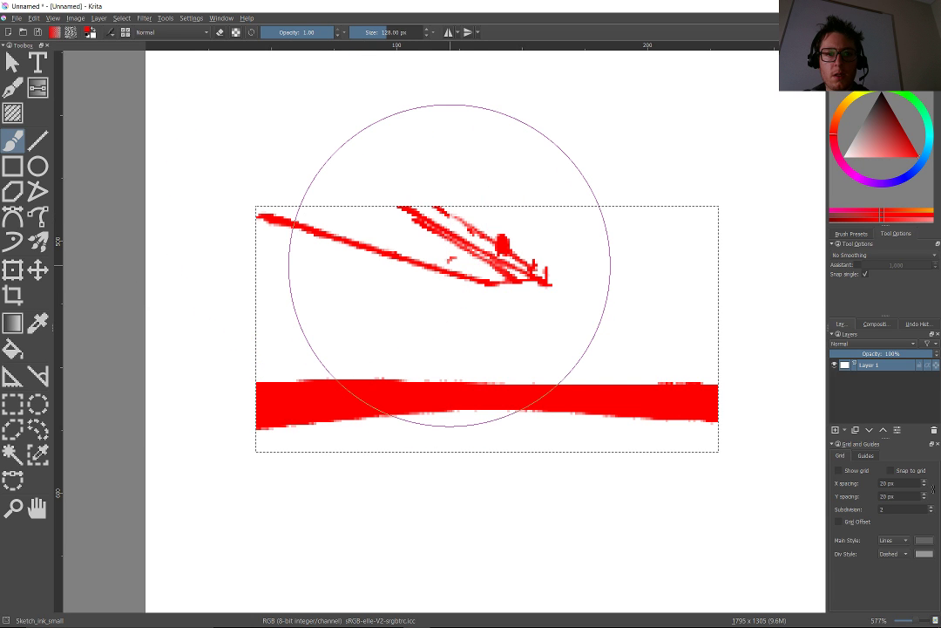
Draw two close vertical lines as a pillar from the lower diagonal down through the red band.
left_click_drag(450, 258, 449, 394)
left_click_drag(437, 251, 437, 435)
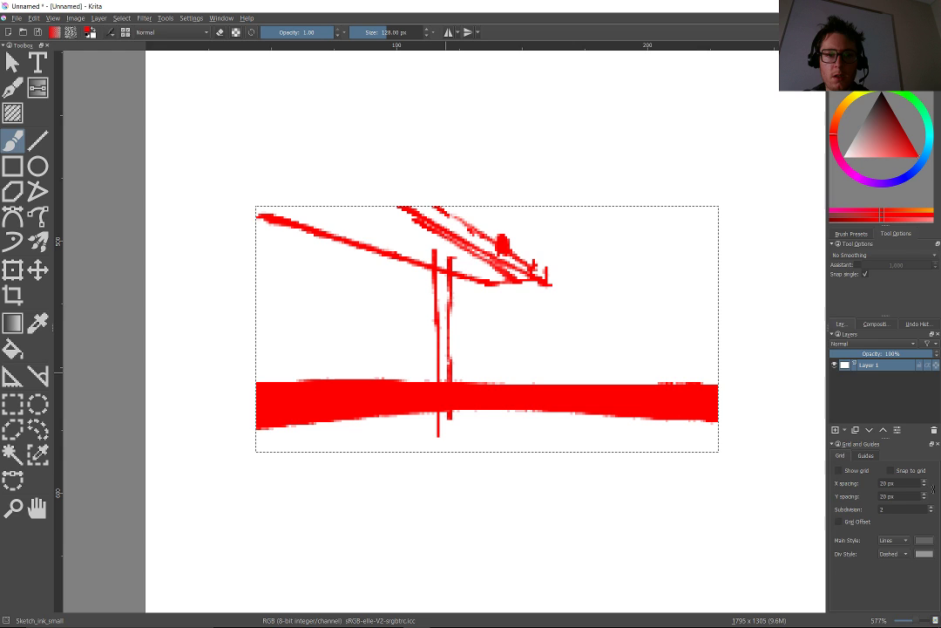
key("e")
left_click_drag(447, 373, 445, 435)
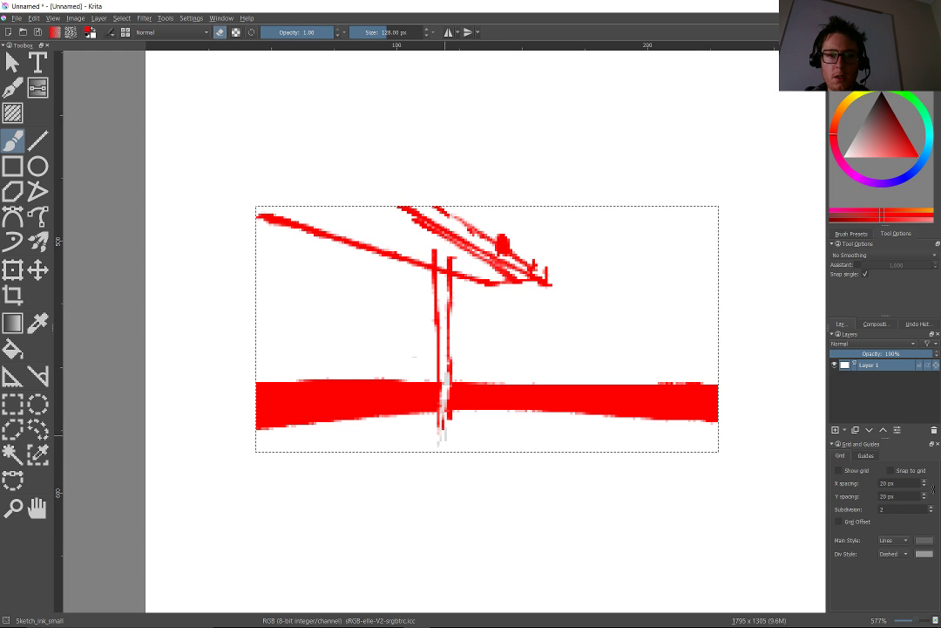
key("ctrl+z")
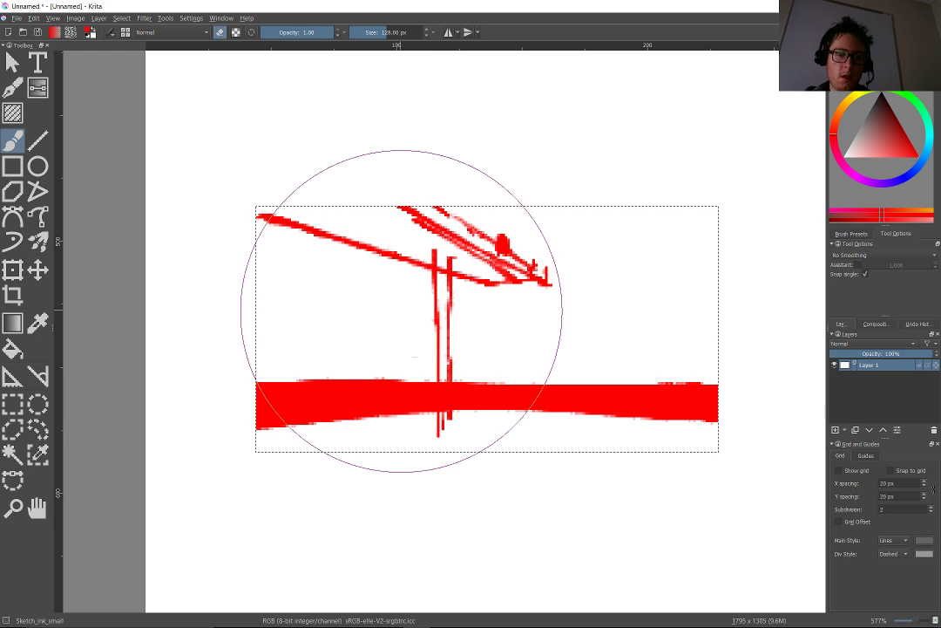
Paint out the red band between the pillar's two edges in white, then redraw its right edge in red to the frame's bottom.
key("x")
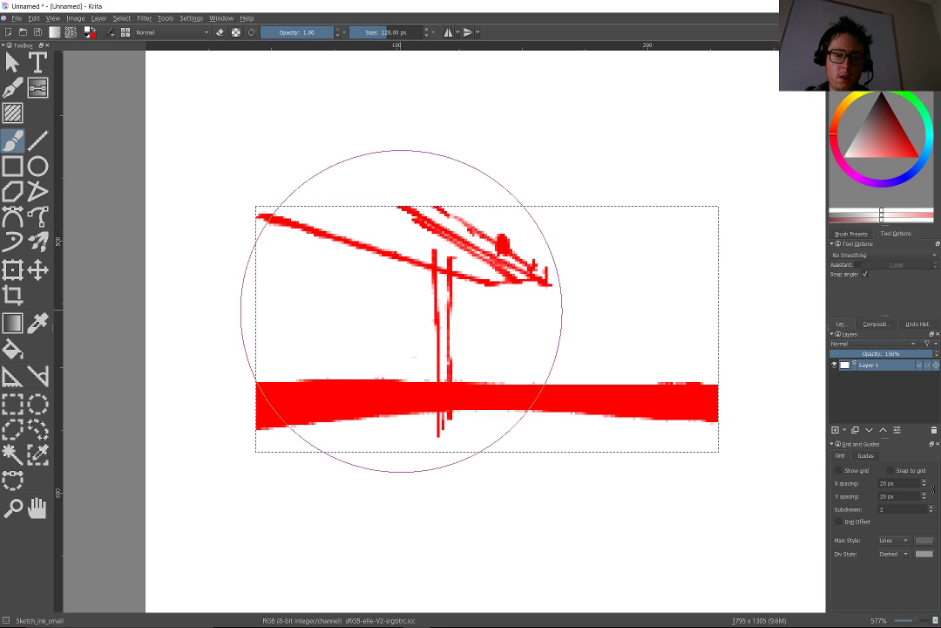
left_click_drag(447, 363, 448, 410)
key("x")
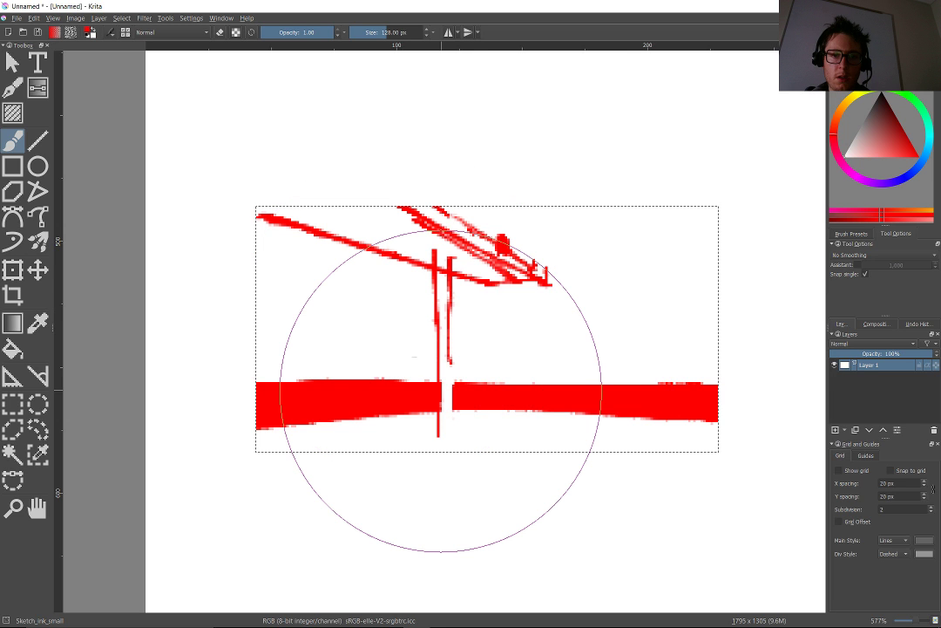
left_click_drag(449, 362, 450, 449)
Add angled braces on both sides of the pillar's top and draw a thinner second pillar farther right, down to the band.
left_click_drag(436, 298, 399, 254)
left_click_drag(435, 283, 385, 208)
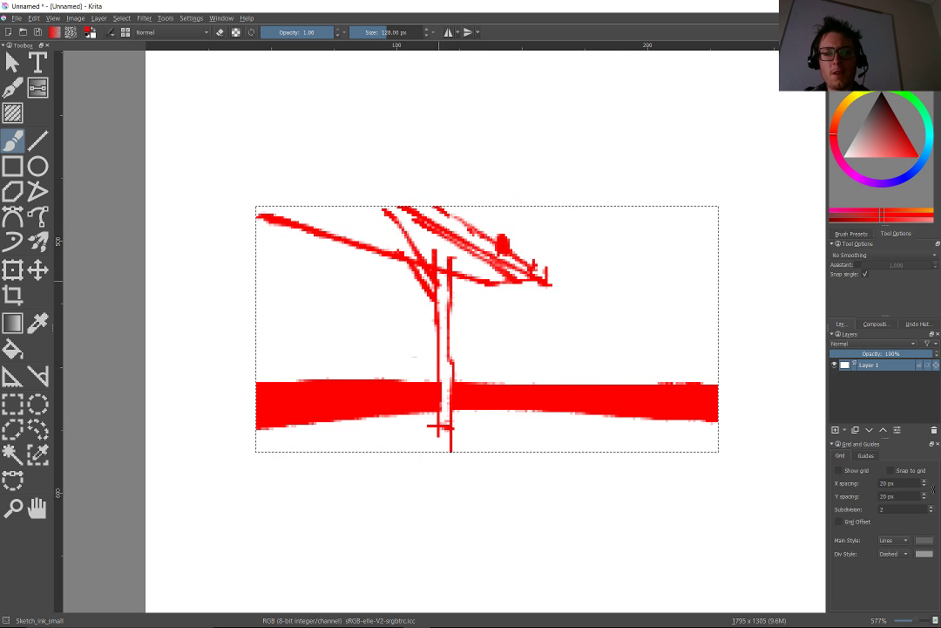
left_click_drag(450, 288, 464, 270)
mouse_move(450, 314)
left_mouse_down()
mouse_move(483, 272)
mouse_move(562, 278)
mouse_move(571, 383)
left_mouse_up()
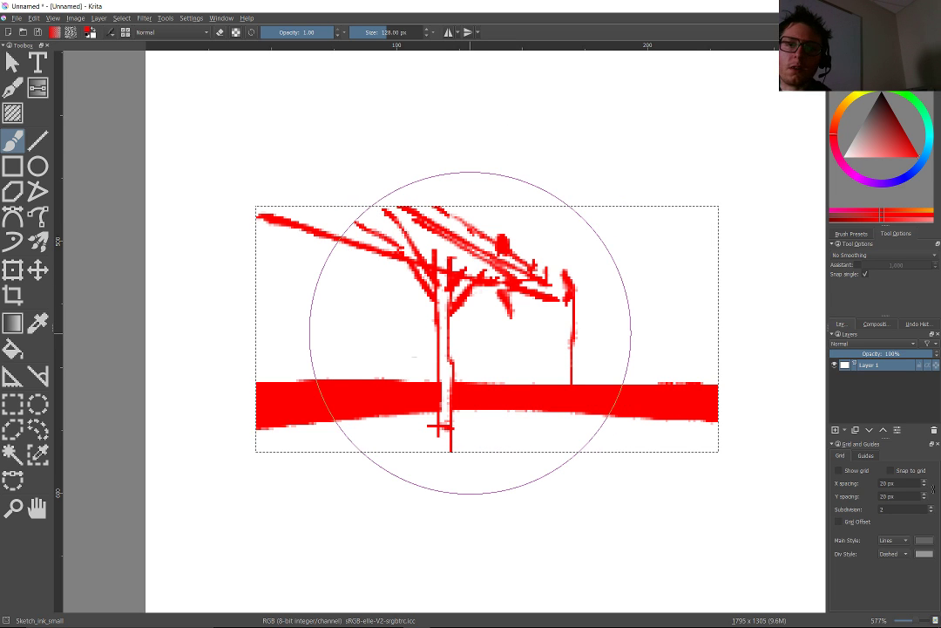
Draw lines extending from the second pillar toward the right, plus a long upper line reaching the frame's right edge.
left_click_drag(576, 302, 657, 301)
mouse_move(483, 322)
left_mouse_down()
mouse_move(641, 290)
mouse_move(688, 302)
left_mouse_up()
left_click_drag(551, 260, 720, 251)
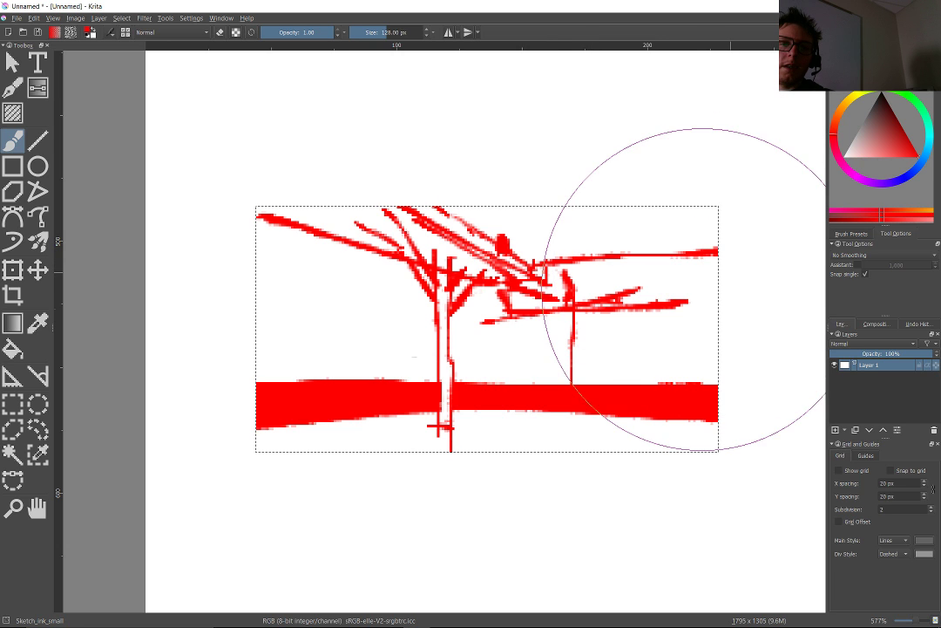
Thicken the beam running between the two pillars and extend it leftward past the first pillar.
left_click_drag(540, 316, 600, 315)
mouse_move(488, 307)
left_mouse_down()
mouse_move(490, 294)
mouse_move(612, 308)
left_mouse_up()
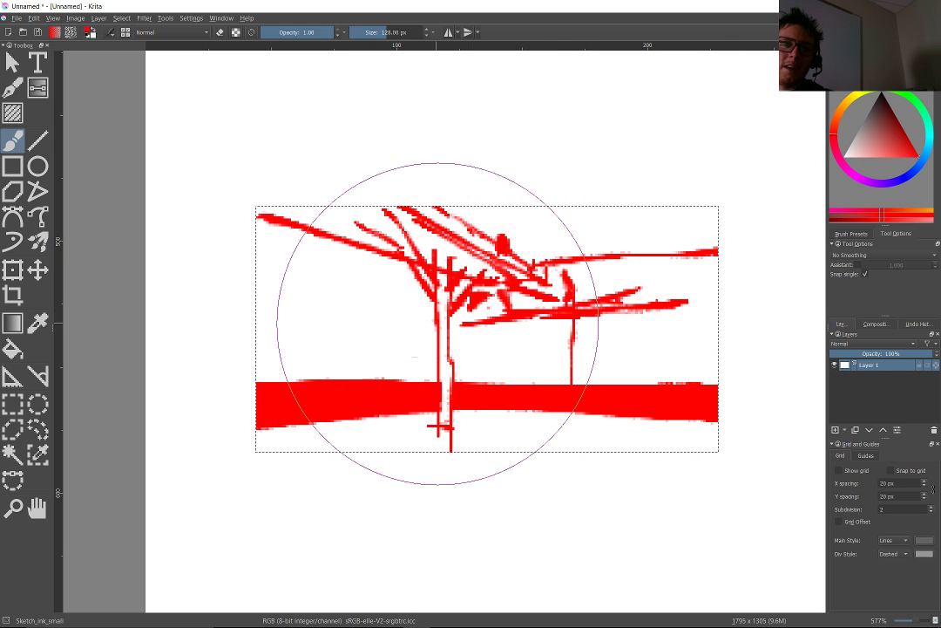
left_click_drag(438, 326, 386, 334)
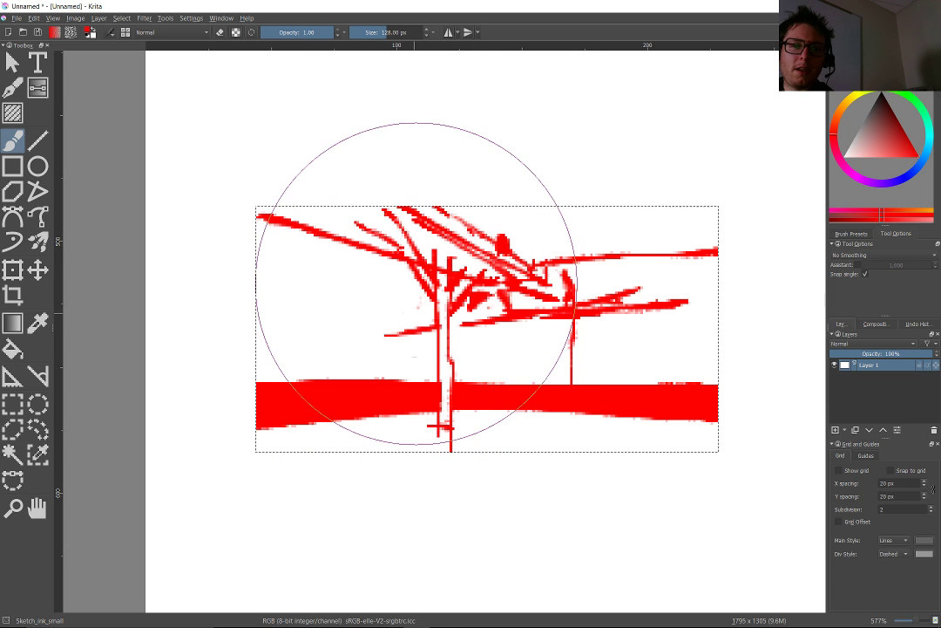
Draw short posts left of the first pillar and long red lines fanning from the horizon's left end to the frame's upper-right edge.
mouse_move(399, 300)
left_mouse_down()
mouse_move(399, 341)
mouse_move(403, 302)
mouse_move(414, 304)
mouse_move(413, 268)
left_mouse_up()
left_click_drag(416, 341, 415, 380)
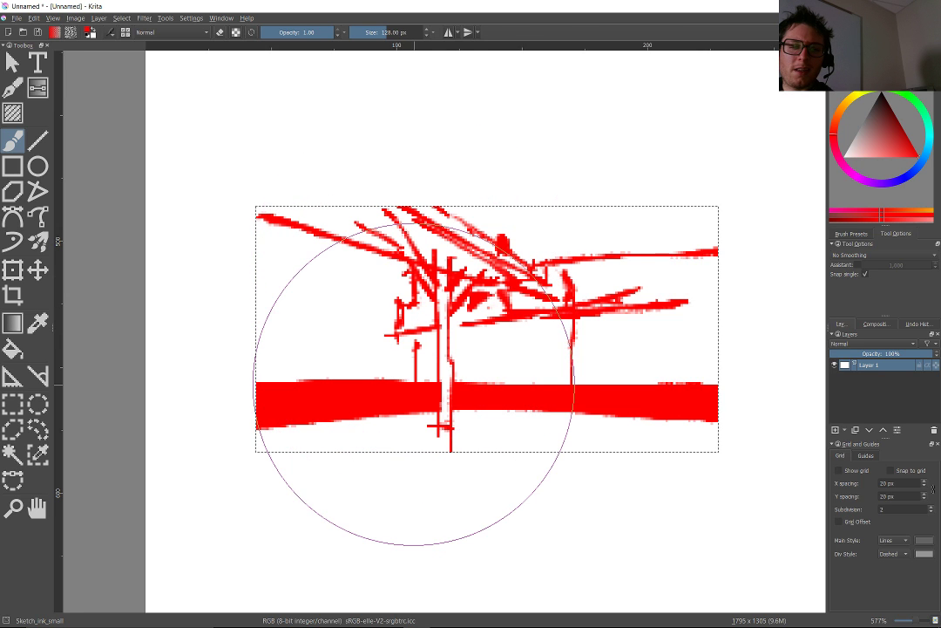
mouse_move(536, 265)
left_mouse_down()
mouse_move(563, 285)
mouse_move(689, 235)
left_mouse_up()
left_click_drag(283, 379, 811, 186)
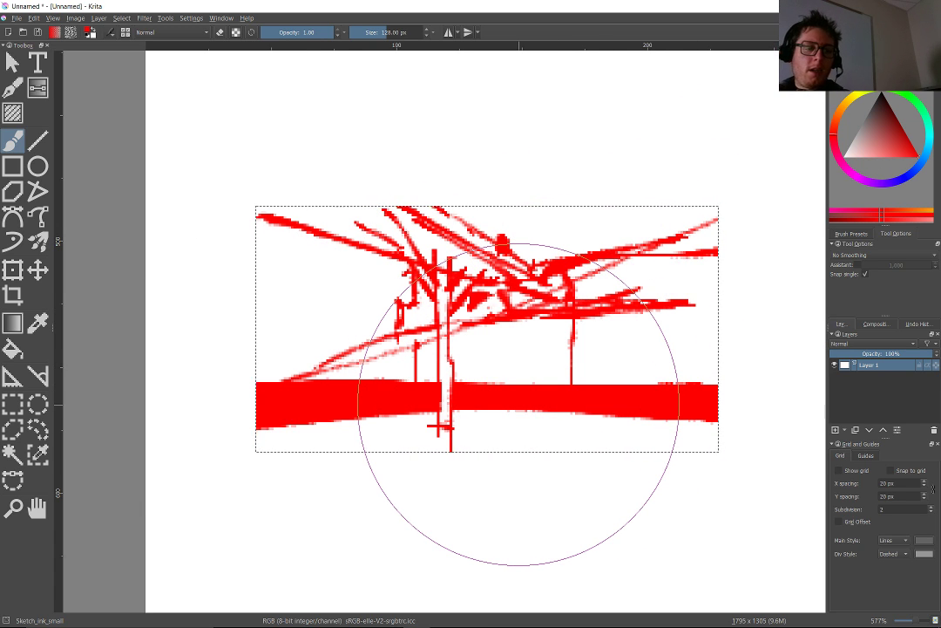
Paint out the lower part of the red band in white, leaving a thin horizon line, and close the pillar's base in red.
key("x")
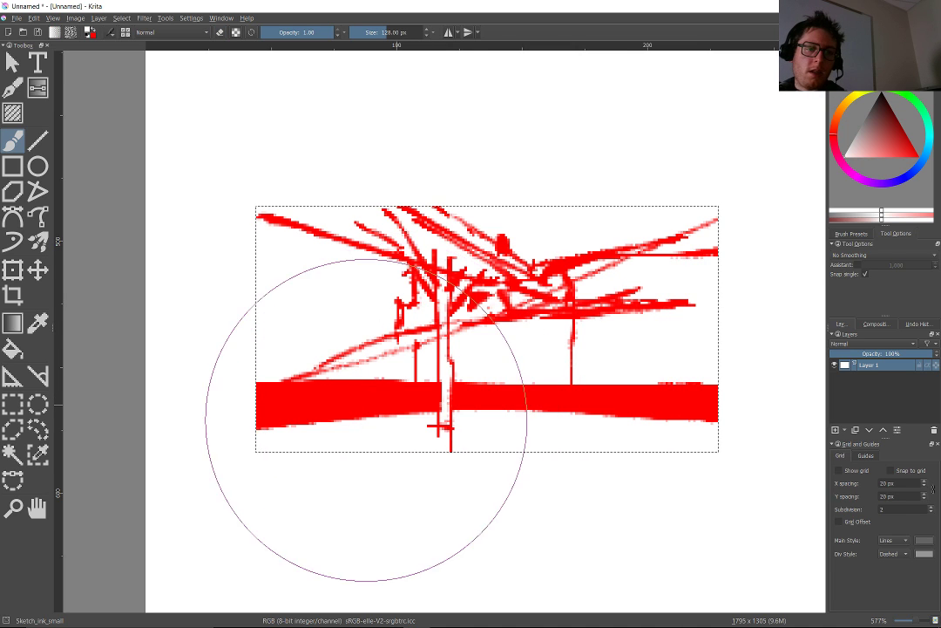
left_click_drag(430, 407, 378, 424)
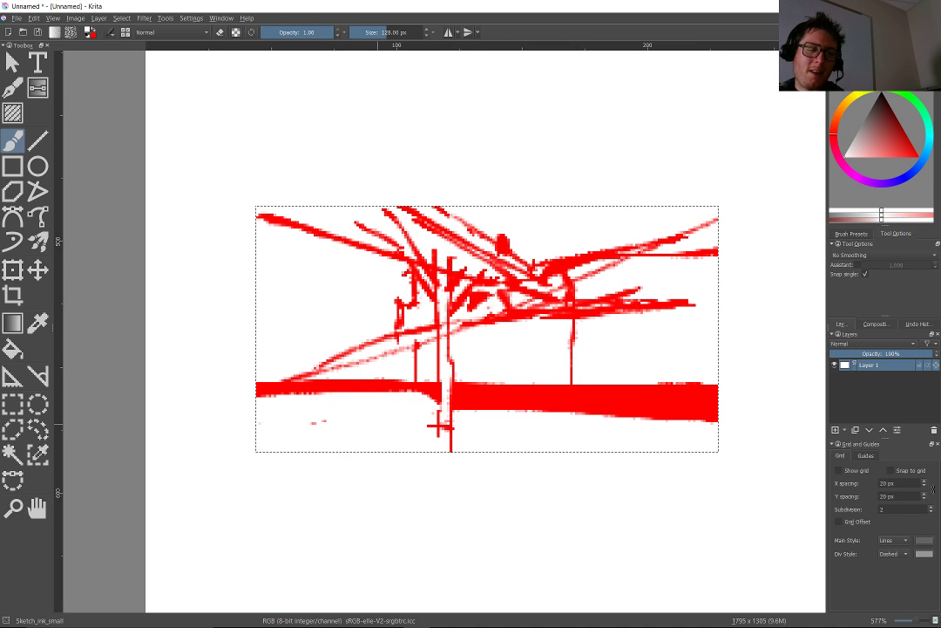
left_click_drag(460, 425, 724, 399)
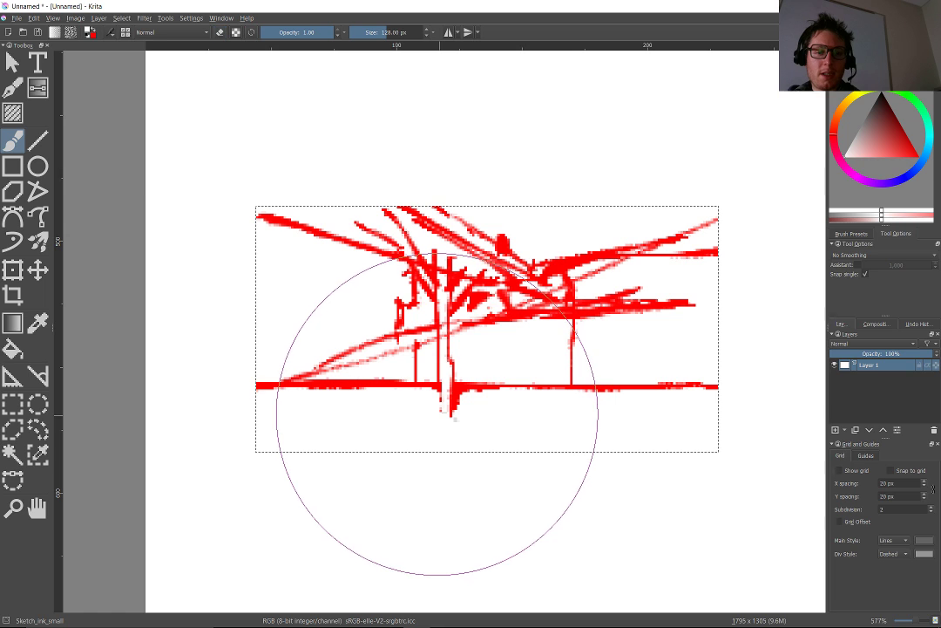
key("x")
left_click_drag(443, 412, 452, 416)
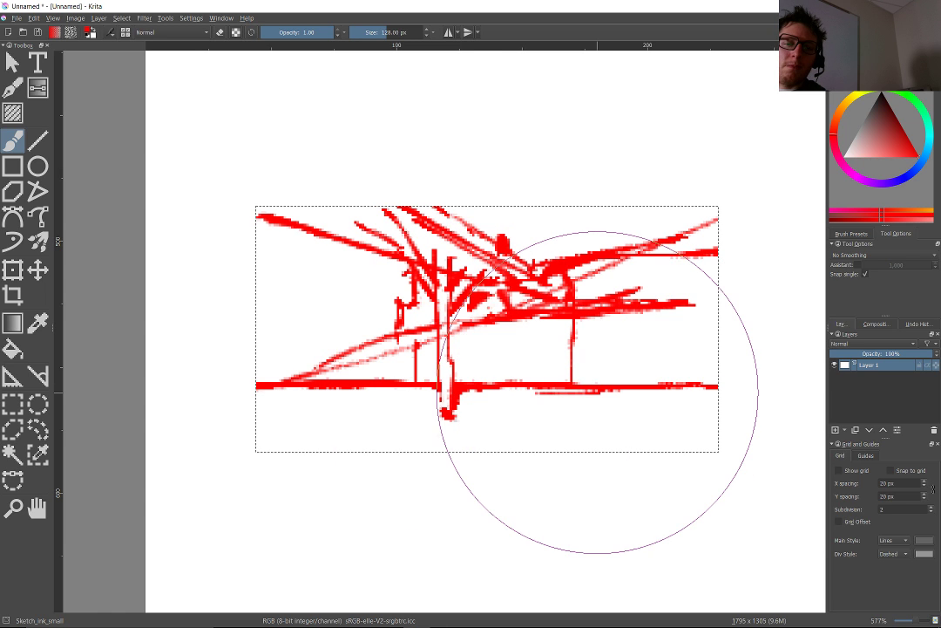
Draw ground lines spreading from the pillar's base to the frame's right edge, with a solid red block on them and a small foreground mark.
left_click_drag(523, 397, 653, 396)
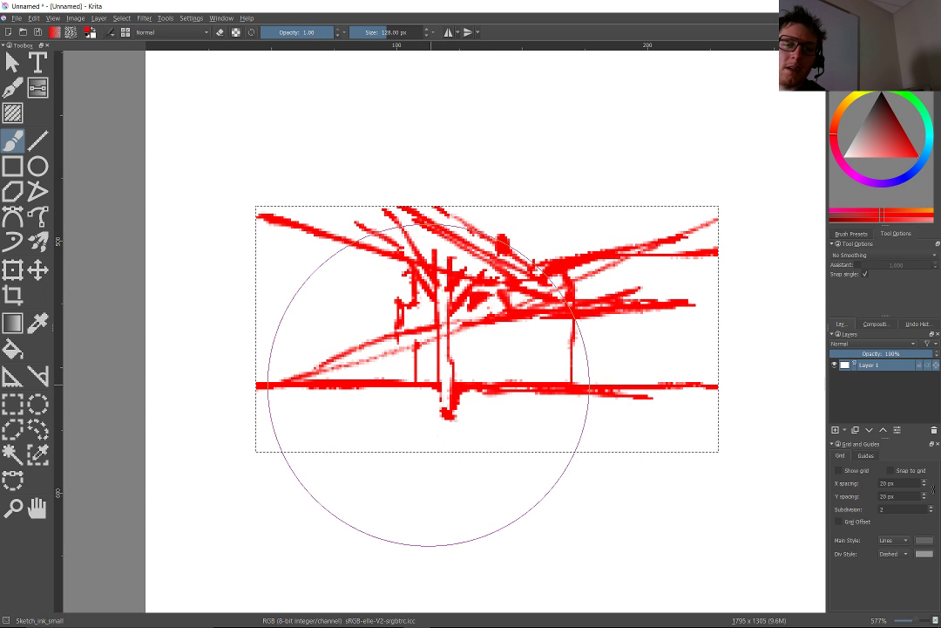
mouse_move(459, 389)
left_mouse_down()
mouse_move(607, 399)
mouse_move(768, 432)
left_mouse_up()
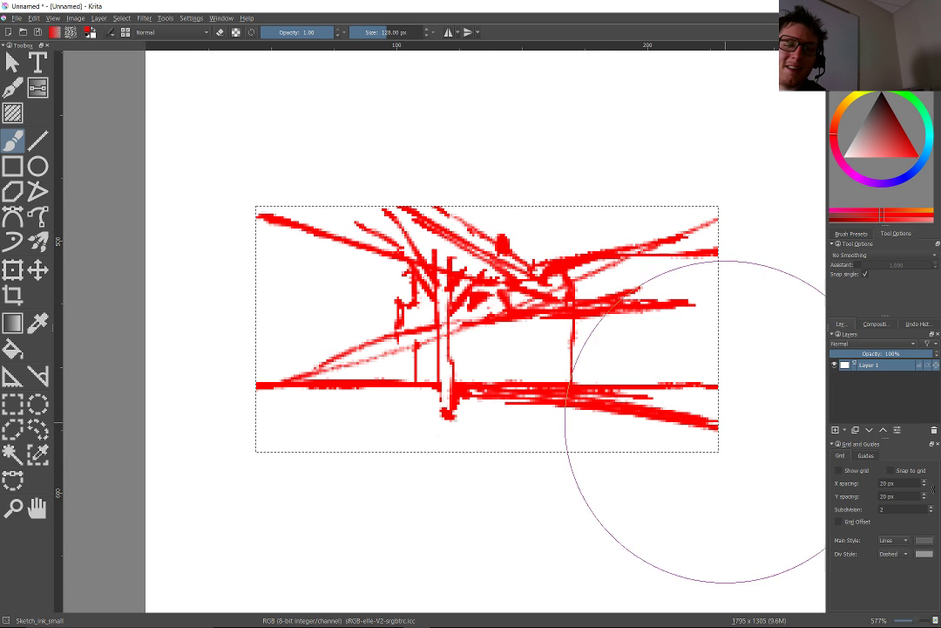
mouse_move(683, 406)
left_mouse_down()
mouse_move(685, 347)
mouse_move(660, 350)
mouse_move(641, 394)
mouse_move(603, 383)
left_mouse_up()
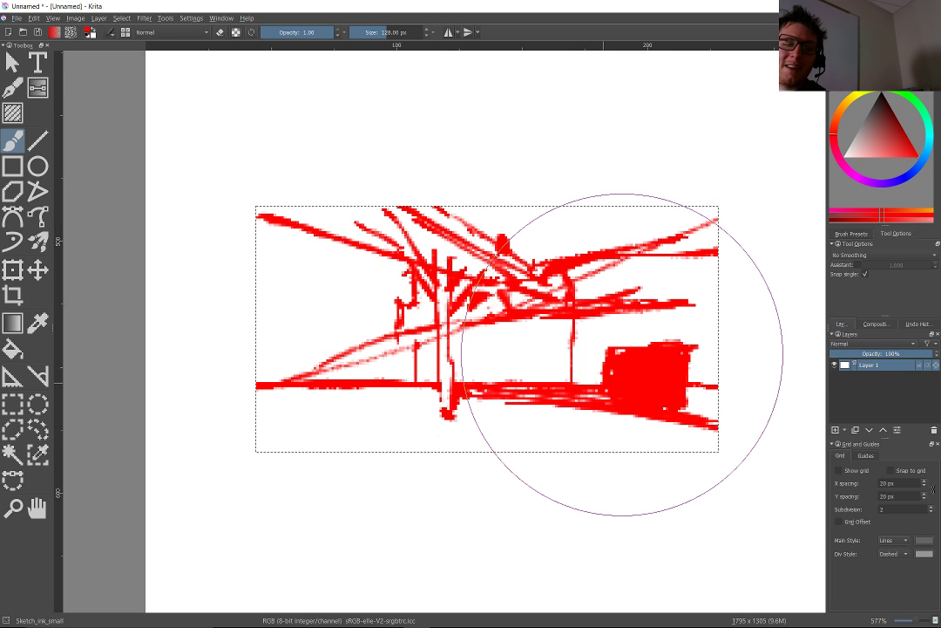
left_click(529, 422)
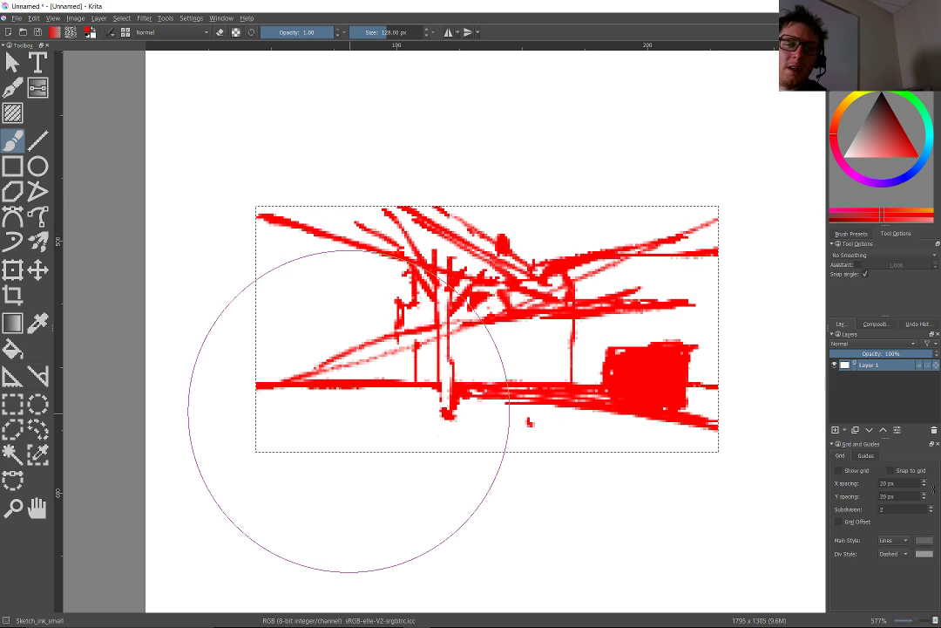
Draw a diagonal railing with short posts from the horizon's left end to the frame's bottom, plus short strokes above the horizon at left.
mouse_move(373, 408)
left_mouse_down()
mouse_move(494, 453)
mouse_move(461, 453)
left_mouse_up()
mouse_move(445, 437)
left_mouse_down()
mouse_move(446, 454)
mouse_move(431, 454)
left_mouse_up()
left_click_drag(416, 421, 419, 443)
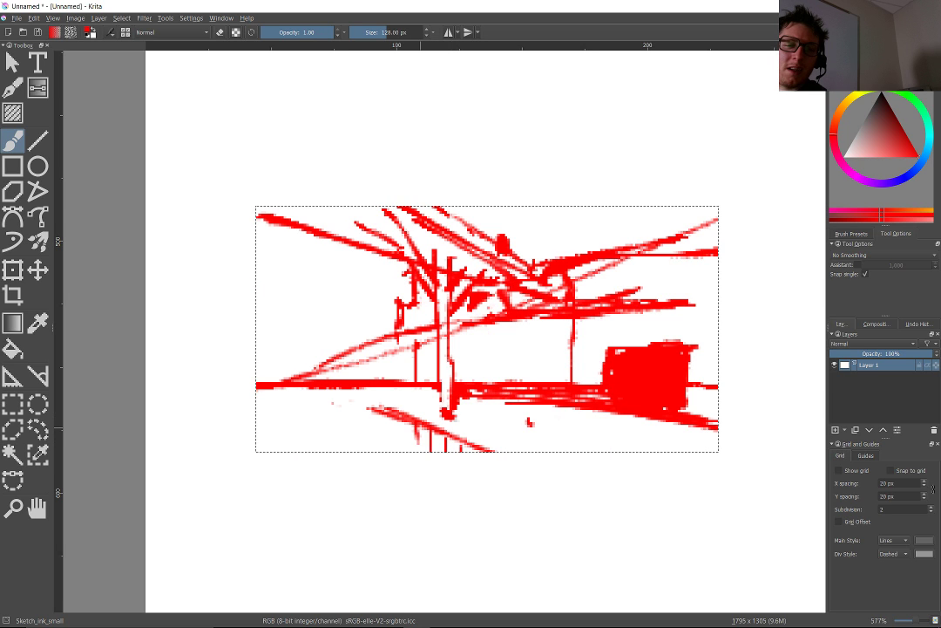
left_click_drag(329, 387, 443, 451)
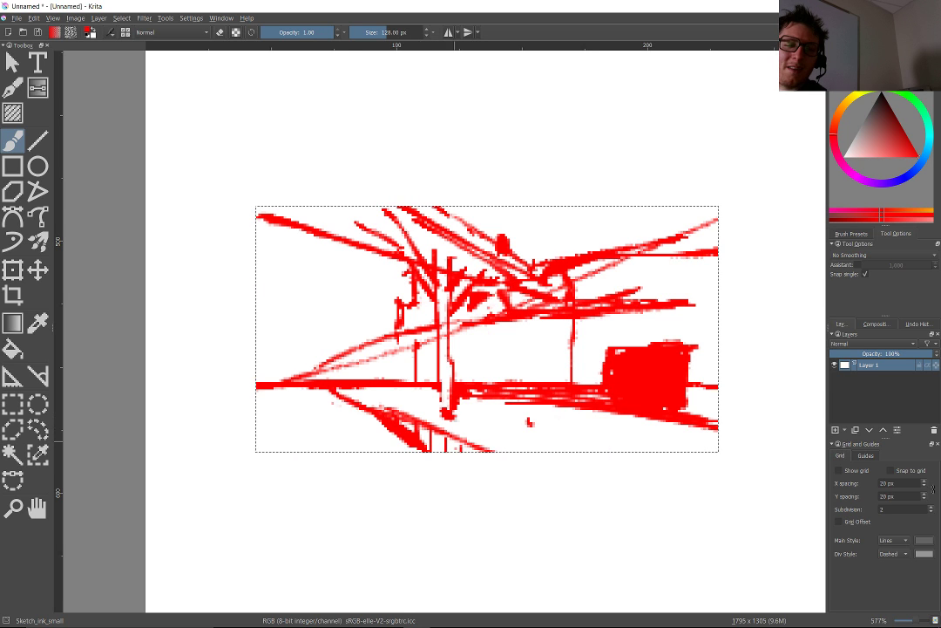
left_click_drag(319, 406, 429, 446)
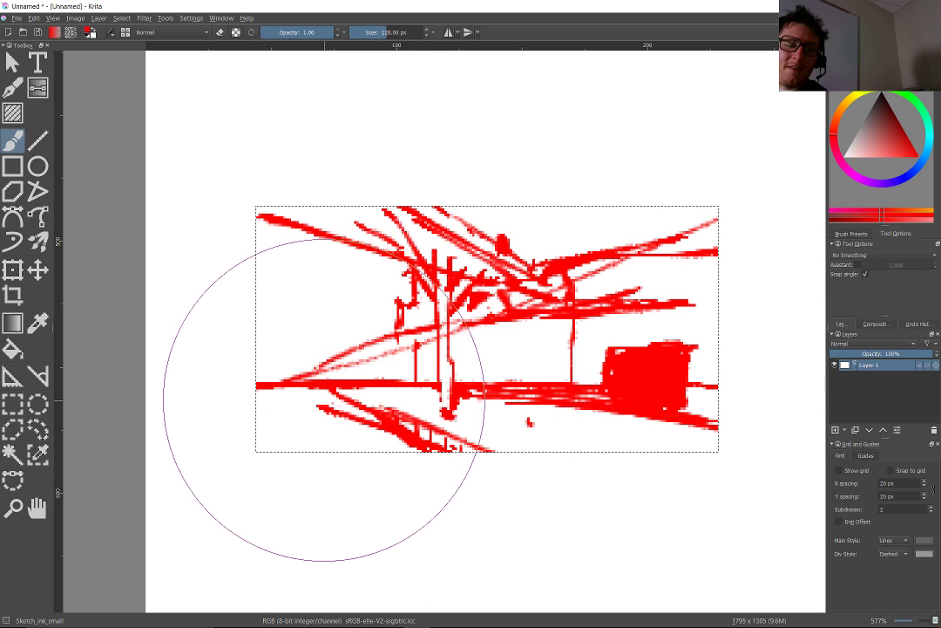
mouse_move(288, 386)
left_mouse_down()
mouse_move(436, 430)
mouse_move(402, 458)
left_mouse_up()
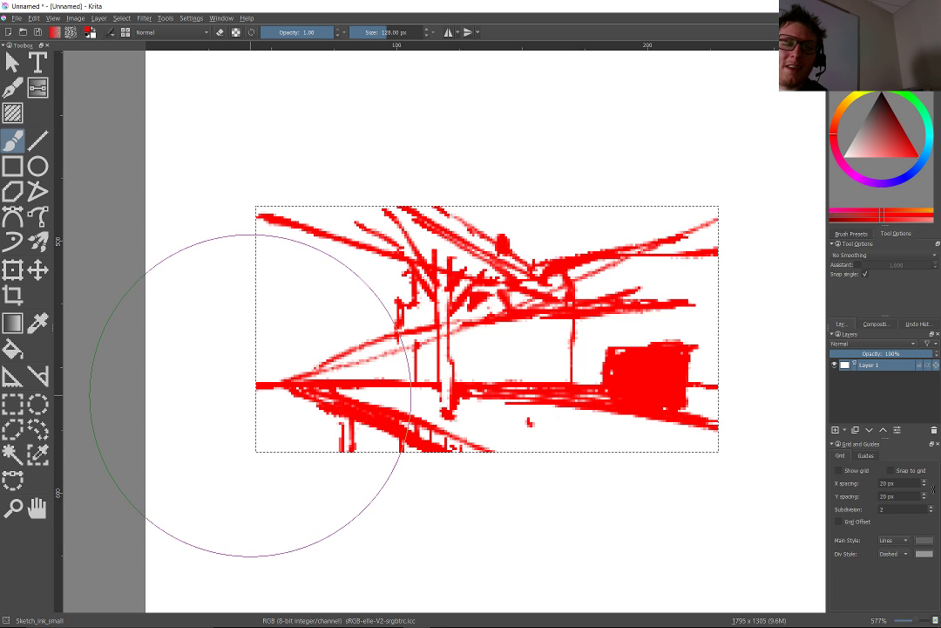
left_click_drag(271, 301, 297, 334)
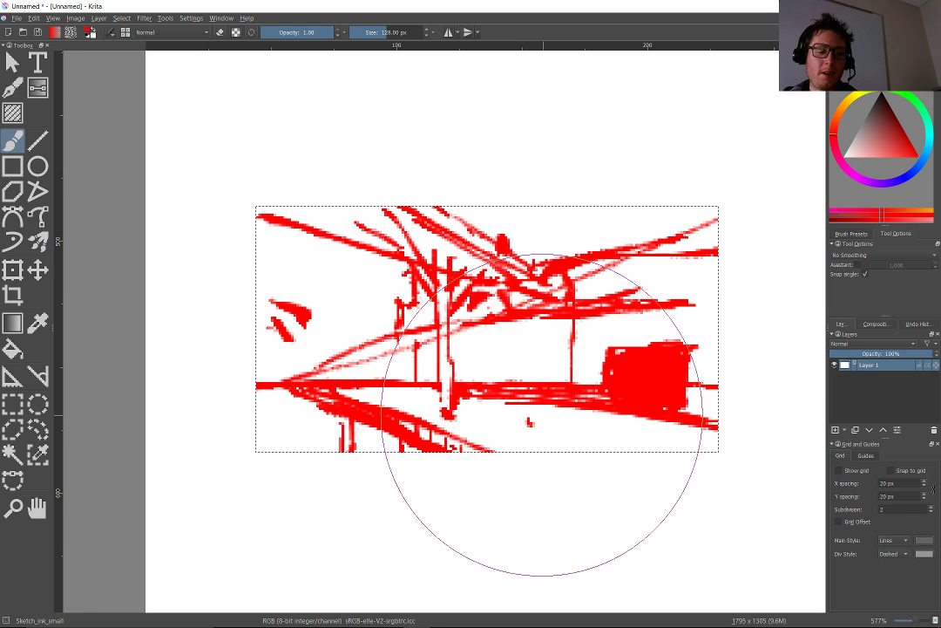
key("e")
left_click_drag(681, 379, 672, 424)
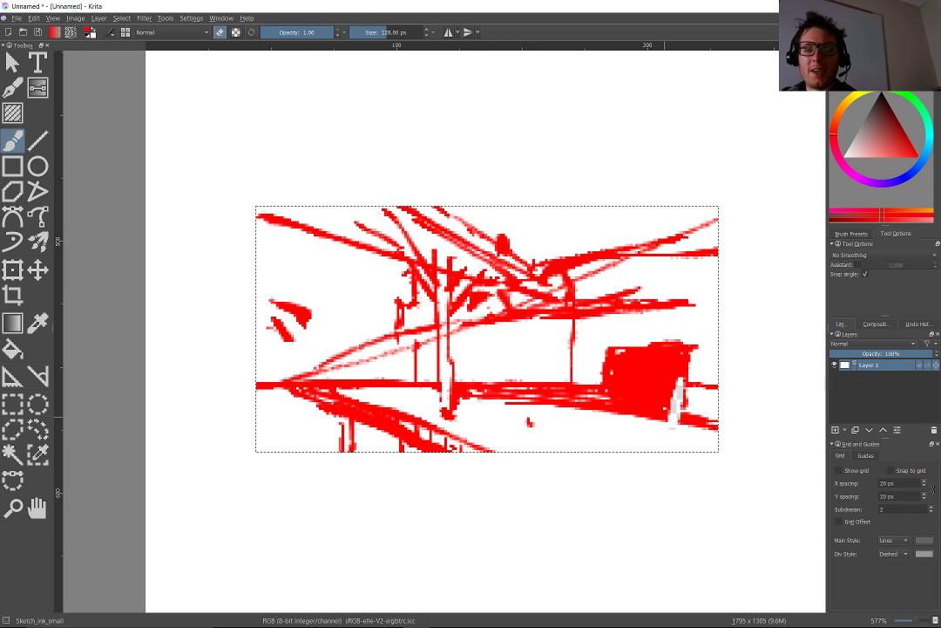
key("ctrl+z")
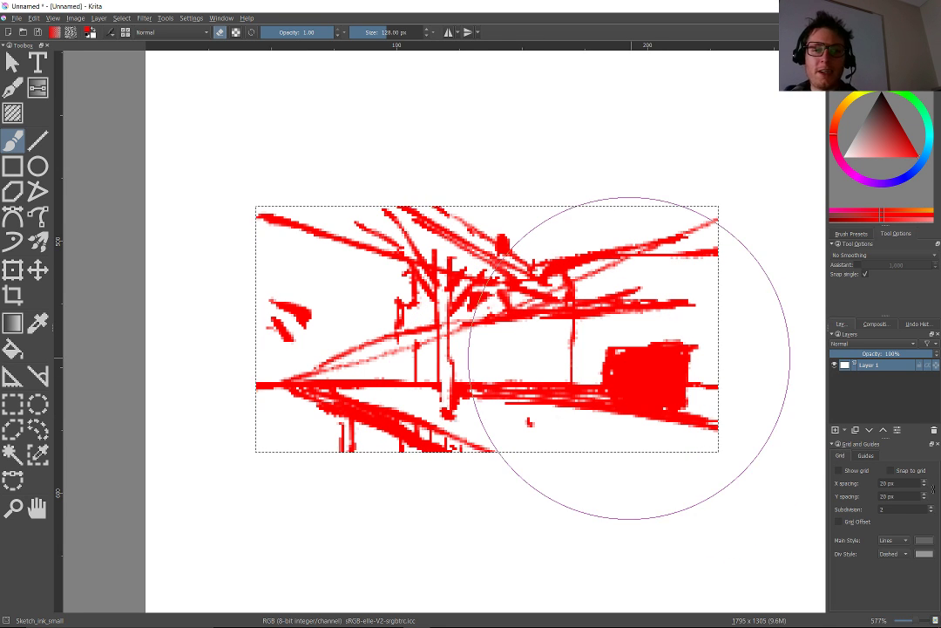
key("c")
key("Escape")
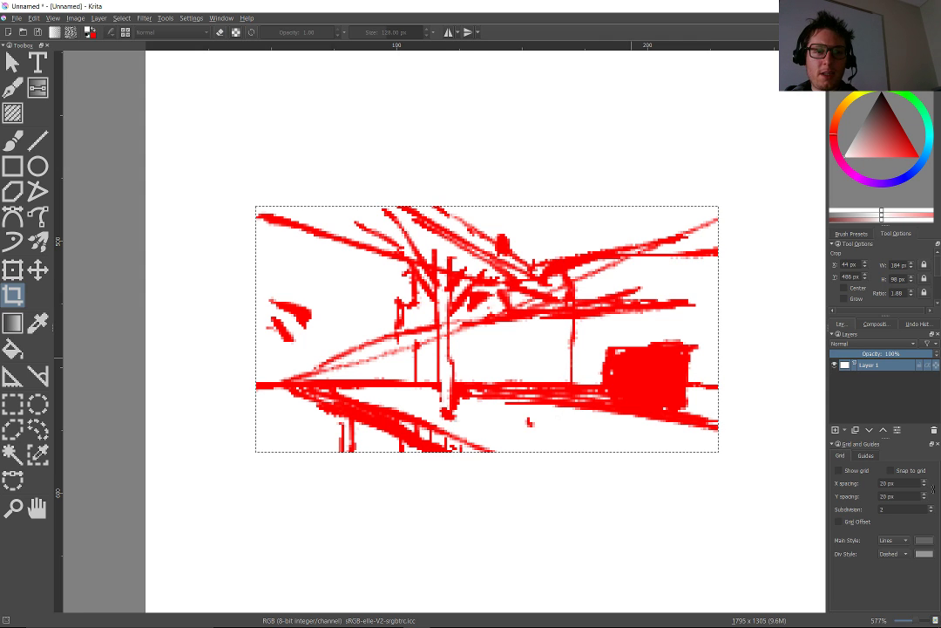
key("b")
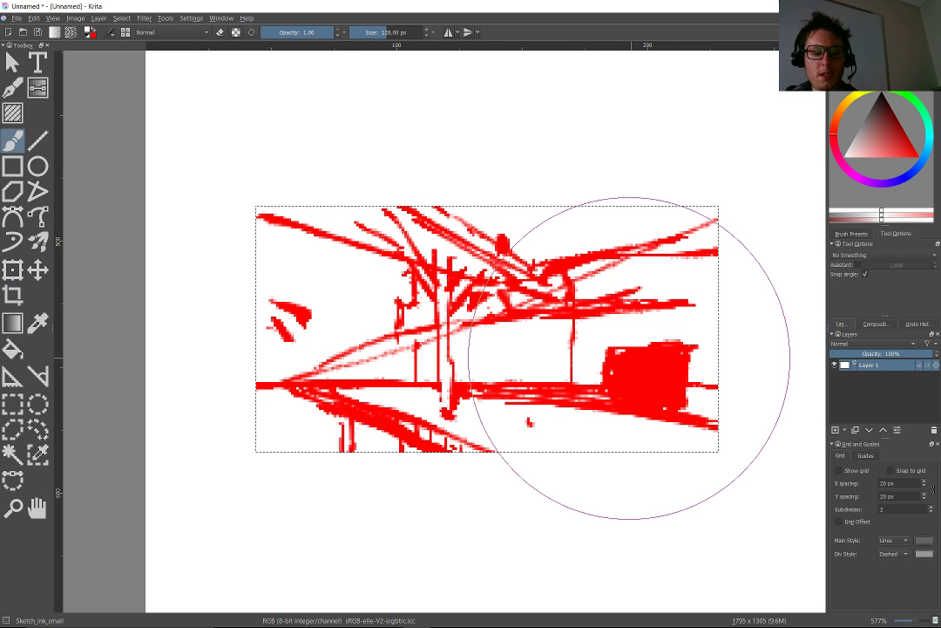
key("e")
key("e")
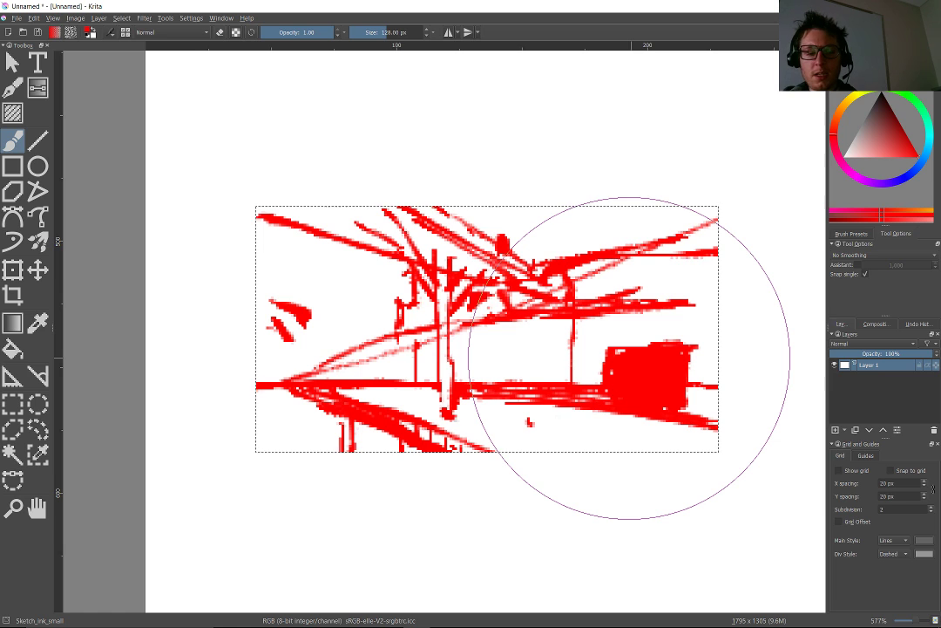
Paint the inside of the red block white to leave an outline, and add red building shapes and strokes around the frame's left and top.
key("x")
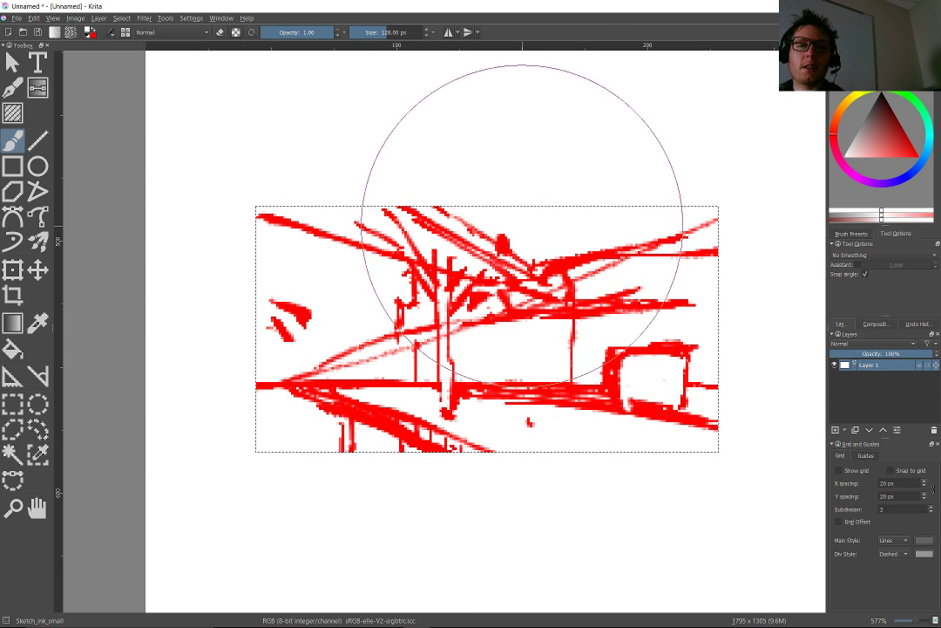
key("x")
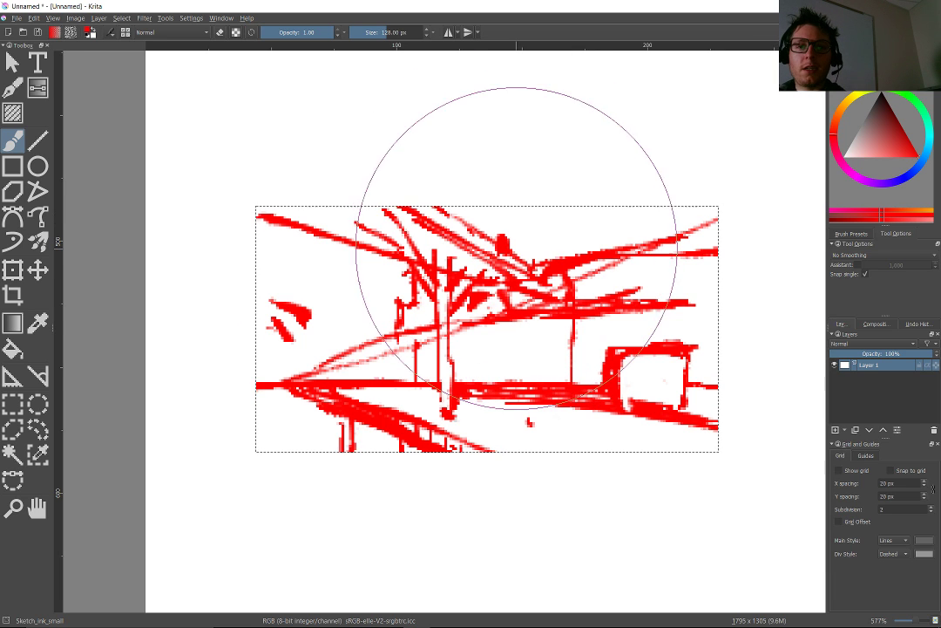
left_click_drag(522, 250, 519, 239)
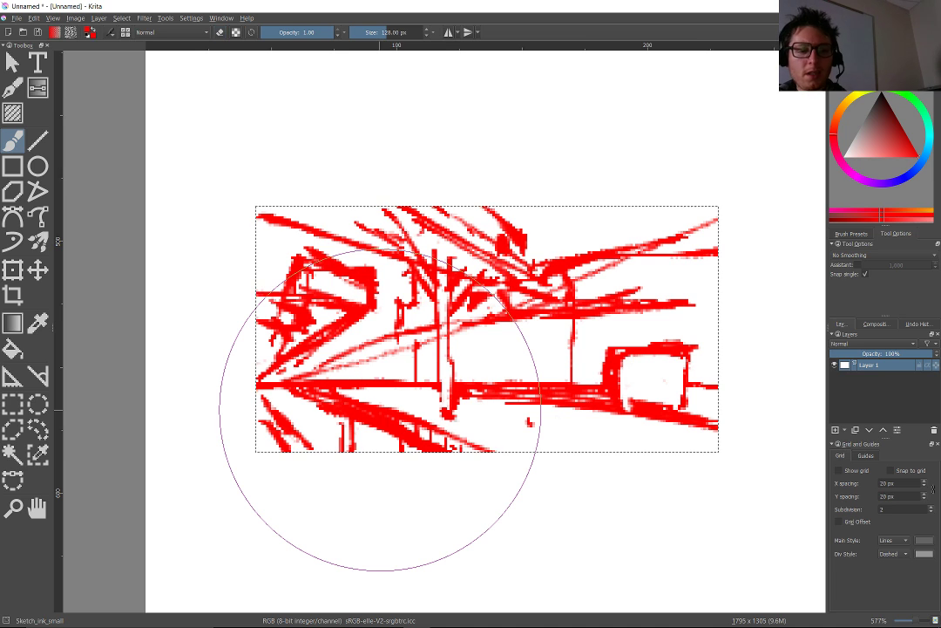
Paint out the middle of the diagonal railing in white and add small red foreground marks below the horizon.
key("x")
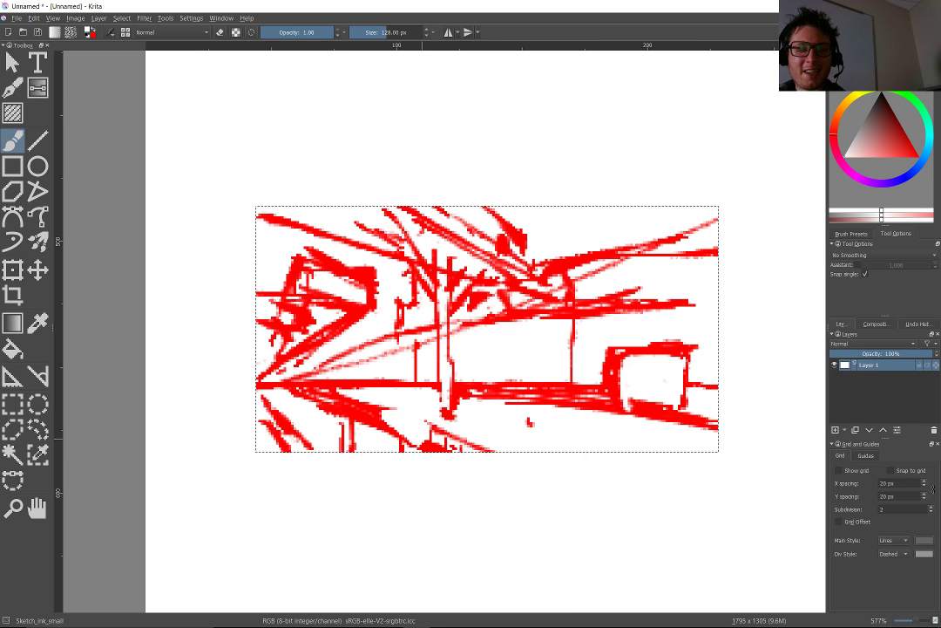
key("x")
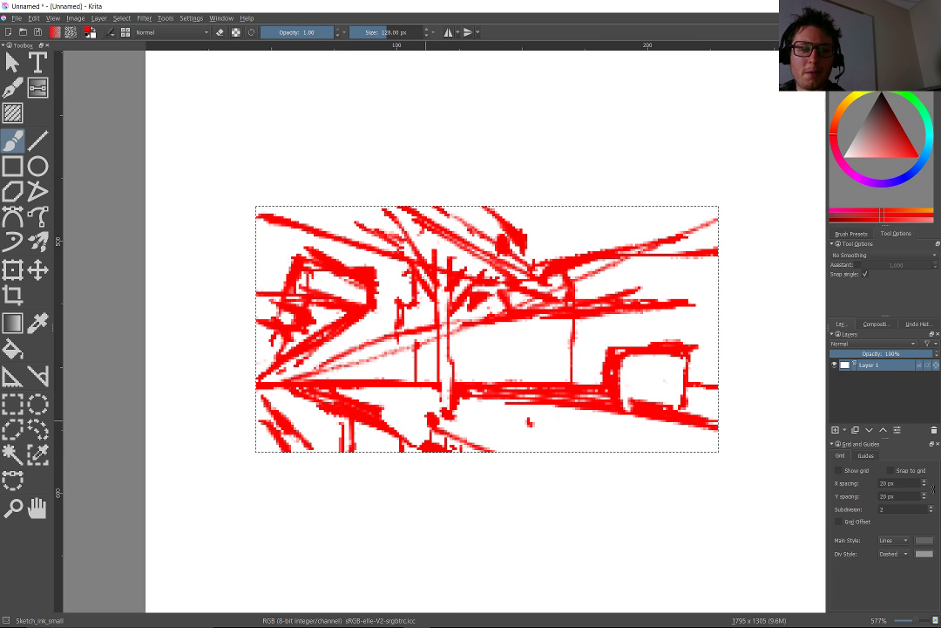
left_click_drag(425, 421, 394, 401)
left_click_drag(505, 418, 506, 423)
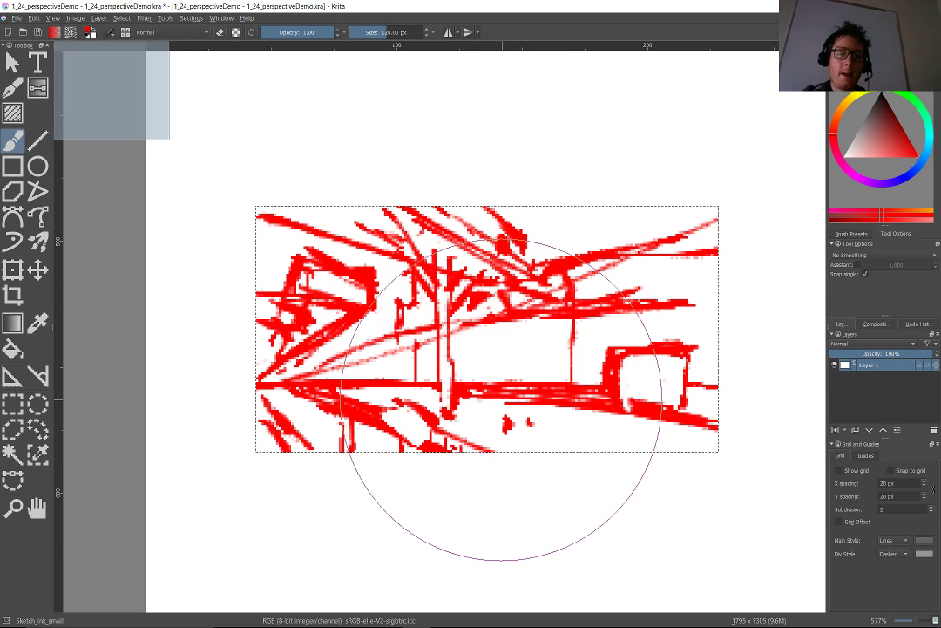
Switch to 1_24_perspectiveDemo.kra, paste the framed sketch there as a new layer, and make the draft layer active.
scroll(411, 281, "down", 8)
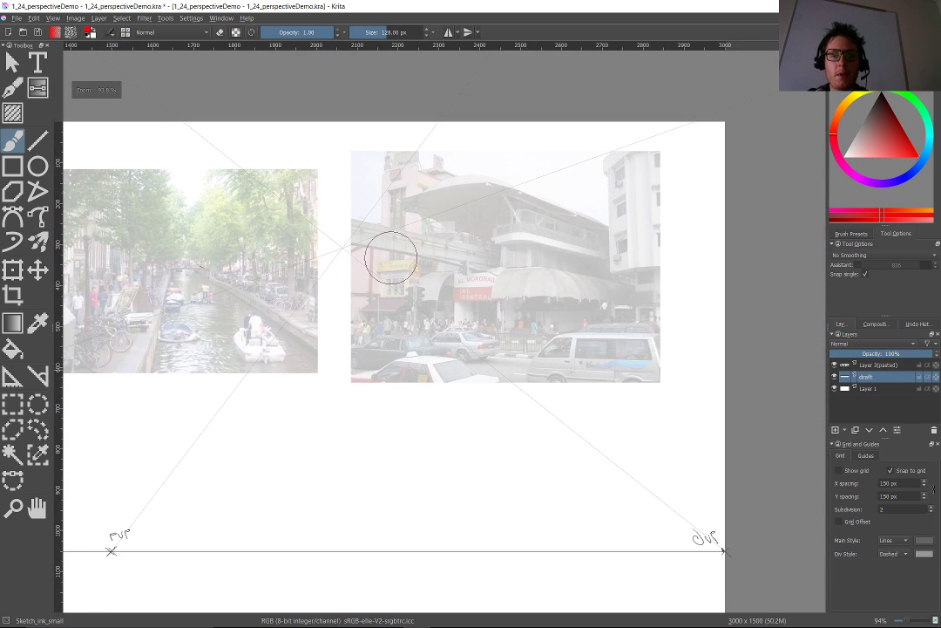
scroll(375, 261, "up", 3)
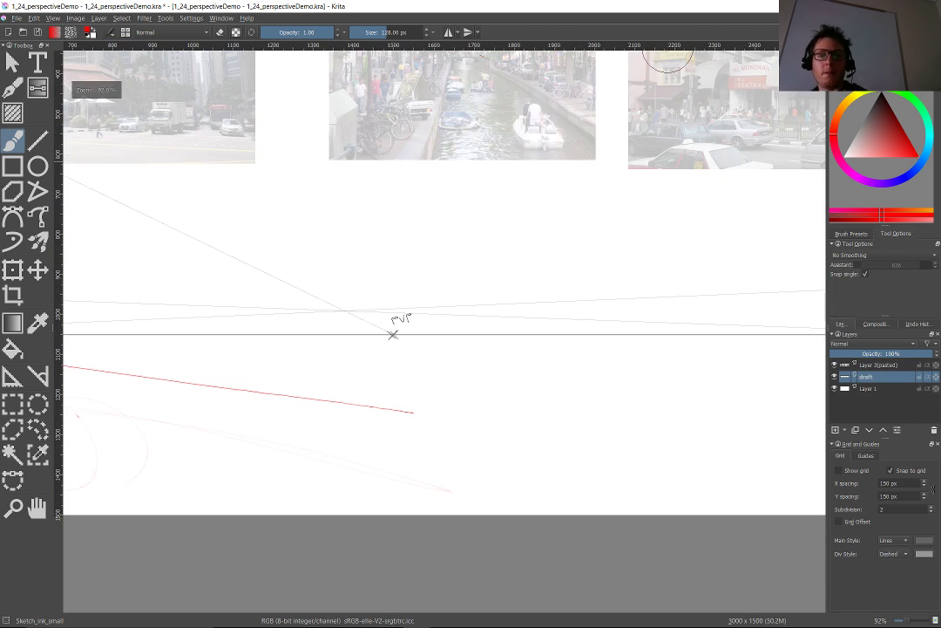
scroll(345, 307, "down", 1)
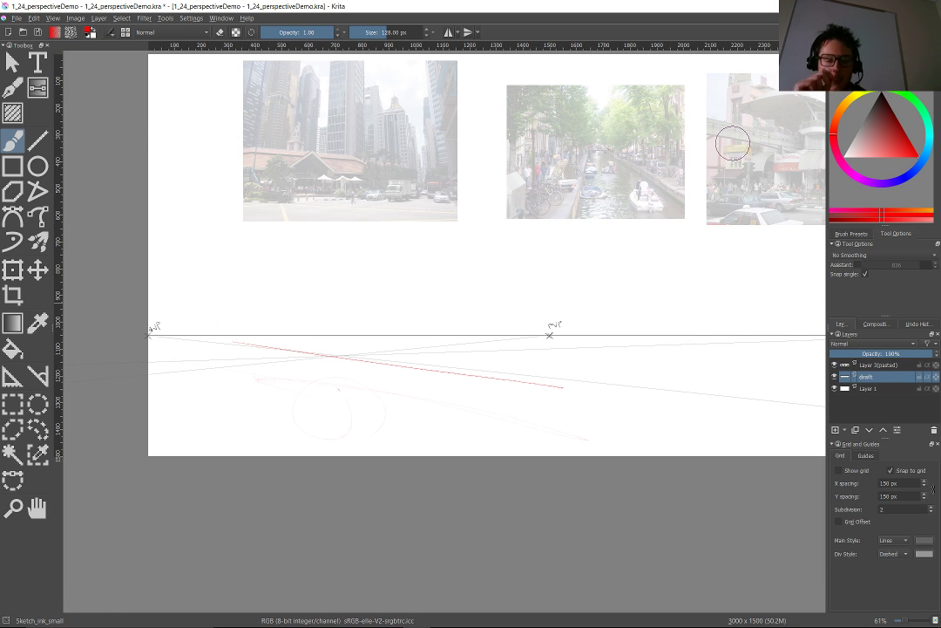
scroll(733, 143, "down", 3)
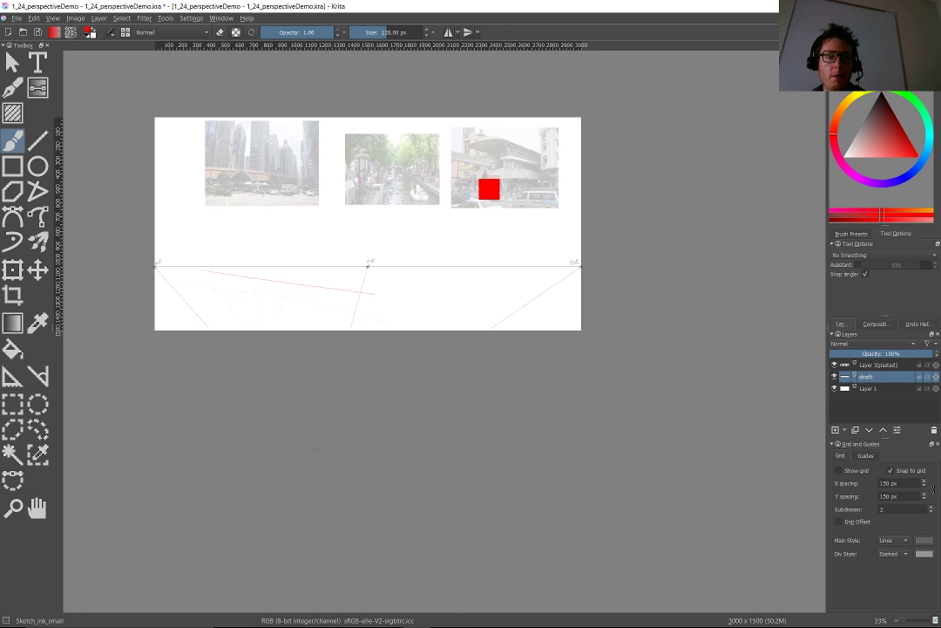
key("ctrl+v")
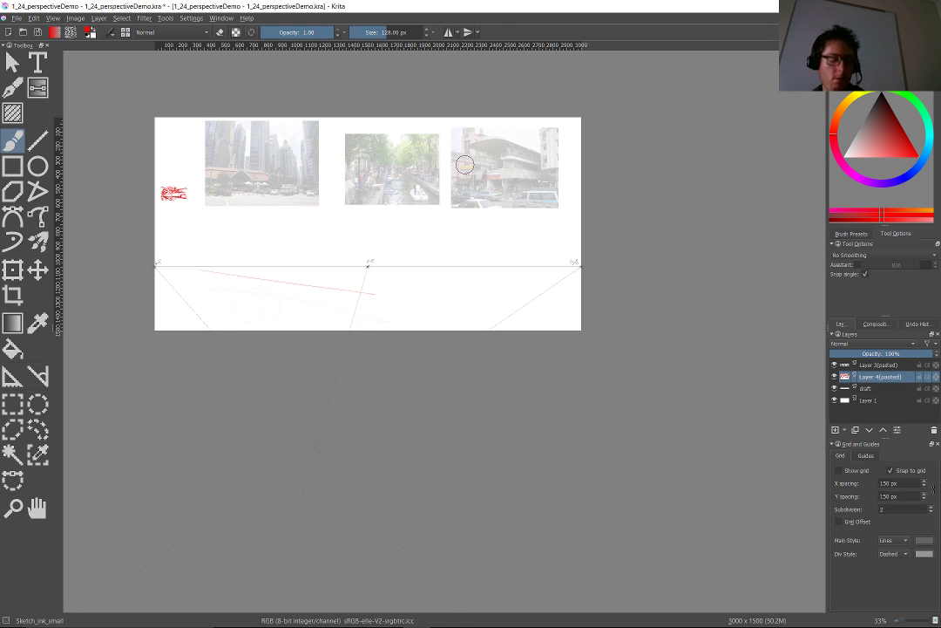
scroll(202, 207, "up", 3)
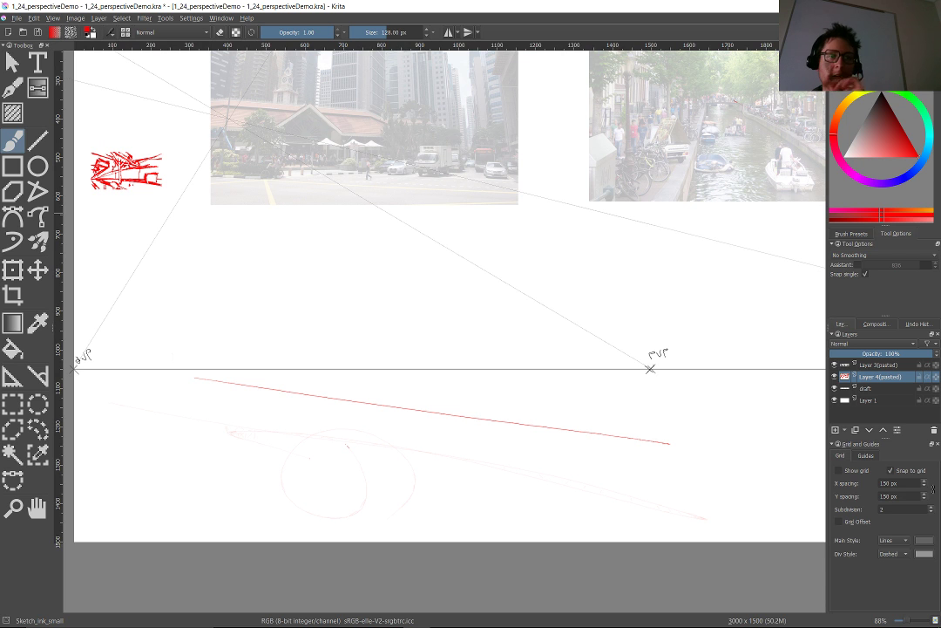
left_click(858, 387)
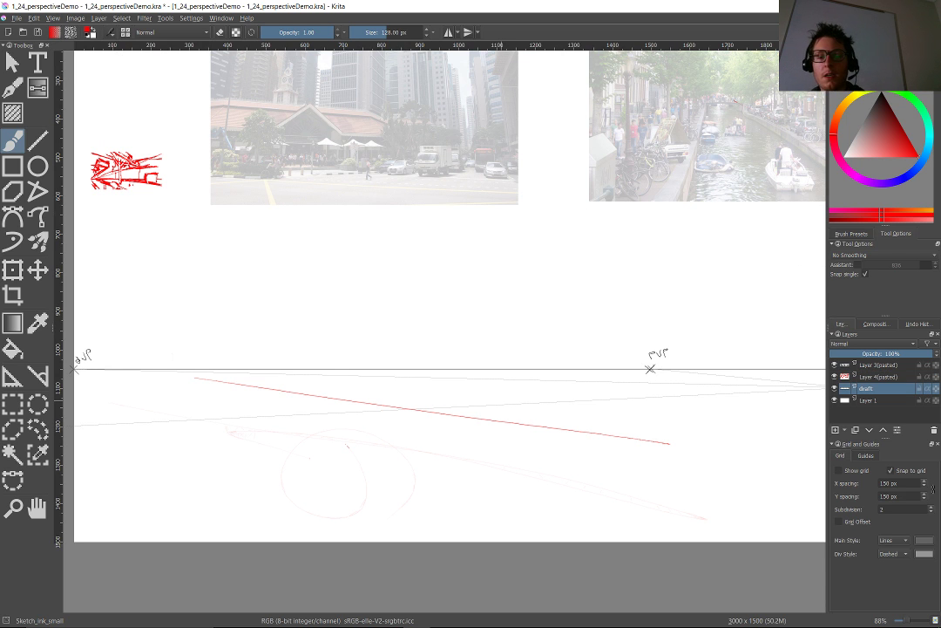
Turn on snapping to assistants and trace the horizon line in red across the full width of the canvas.
scroll(452, 389, "down", 2)
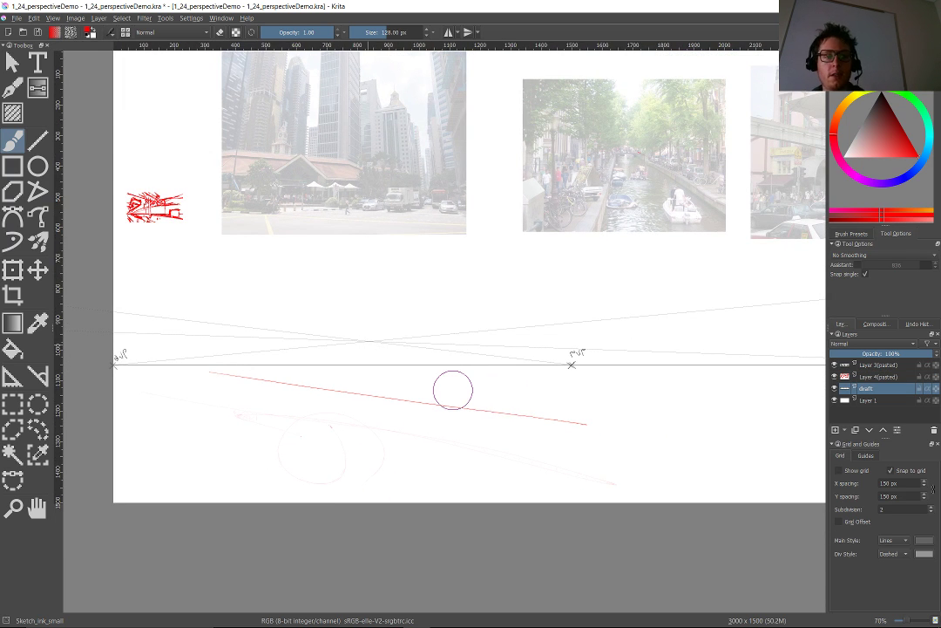
key("ctrl+shift+l")
left_click_drag(452, 390, 407, 395)
scroll(406, 395, "down", 4)
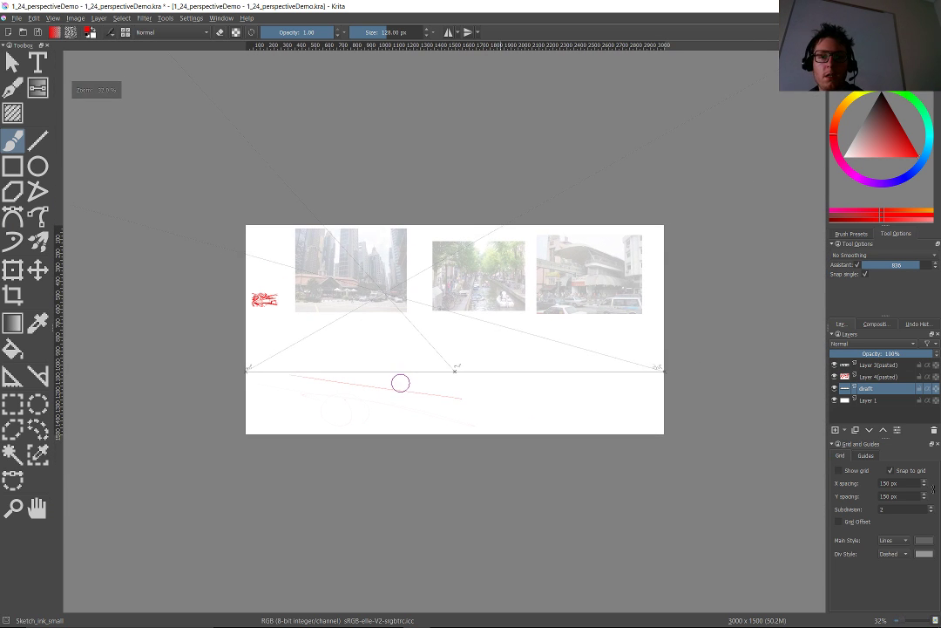
mouse_move(235, 371)
left_mouse_down()
mouse_move(675, 374)
mouse_move(161, 368)
left_mouse_up()
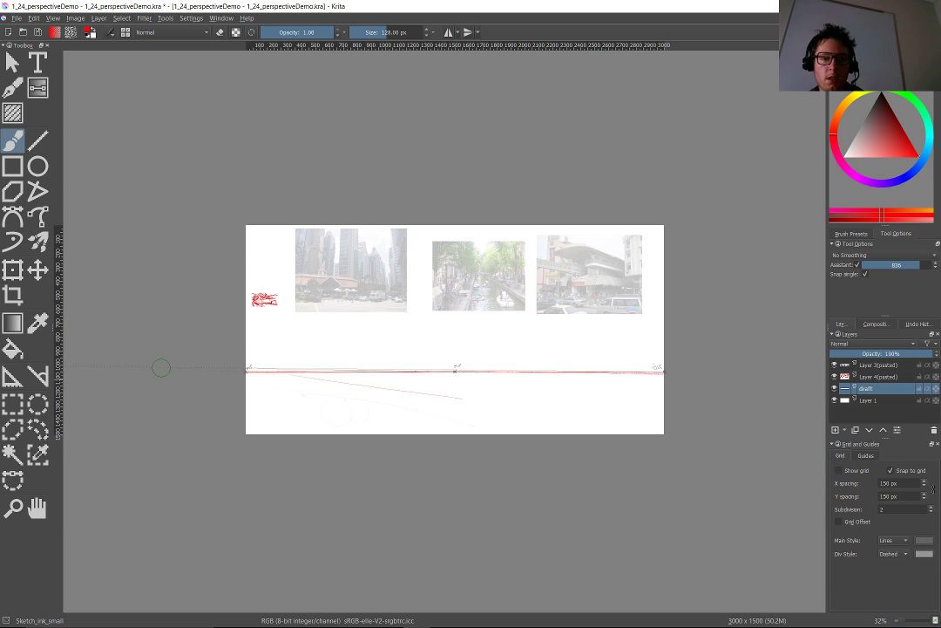
scroll(392, 393, "up", 2)
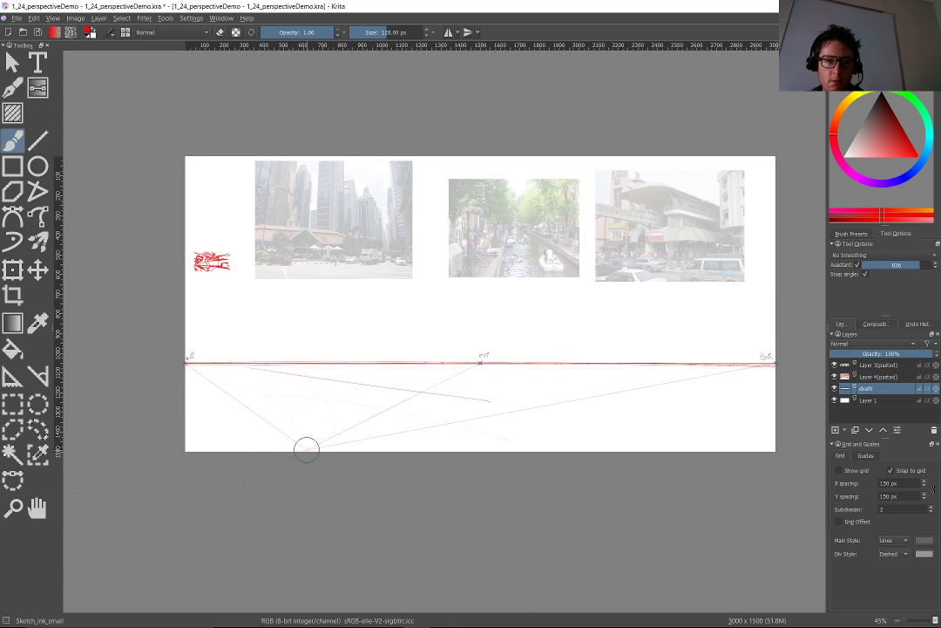
scroll(306, 449, "up", 1)
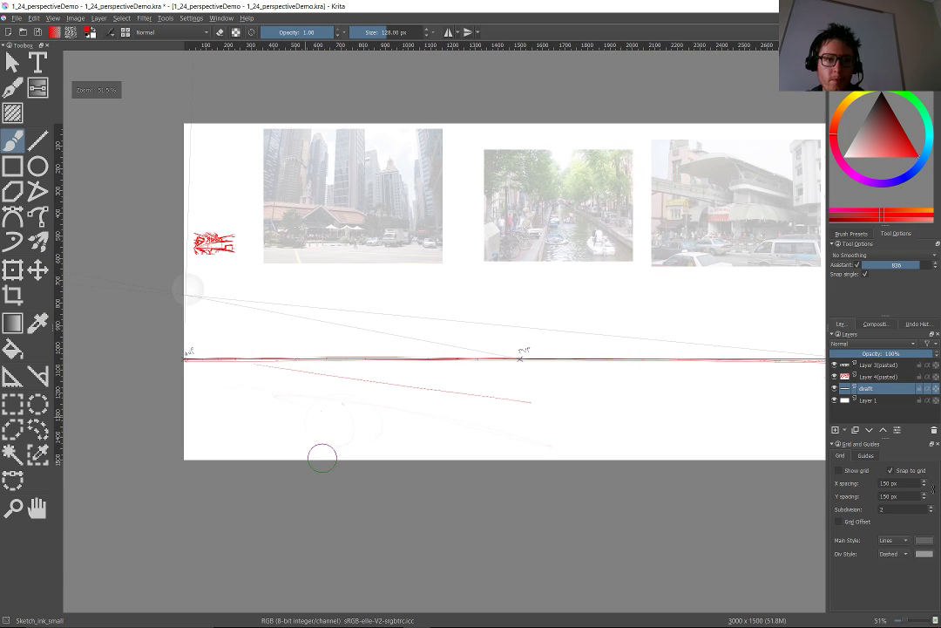
scroll(321, 456, "up", 2)
scroll(416, 483, "up", 2)
mouse_move(347, 467)
left_mouse_down()
mouse_move(416, 483)
mouse_move(239, 445)
mouse_move(235, 384)
mouse_move(441, 517)
mouse_move(418, 540)
mouse_move(289, 532)
left_mouse_up()
scroll(239, 446, "down", 3)
scroll(441, 517, "down", 3)
scroll(418, 540, "up", 2)
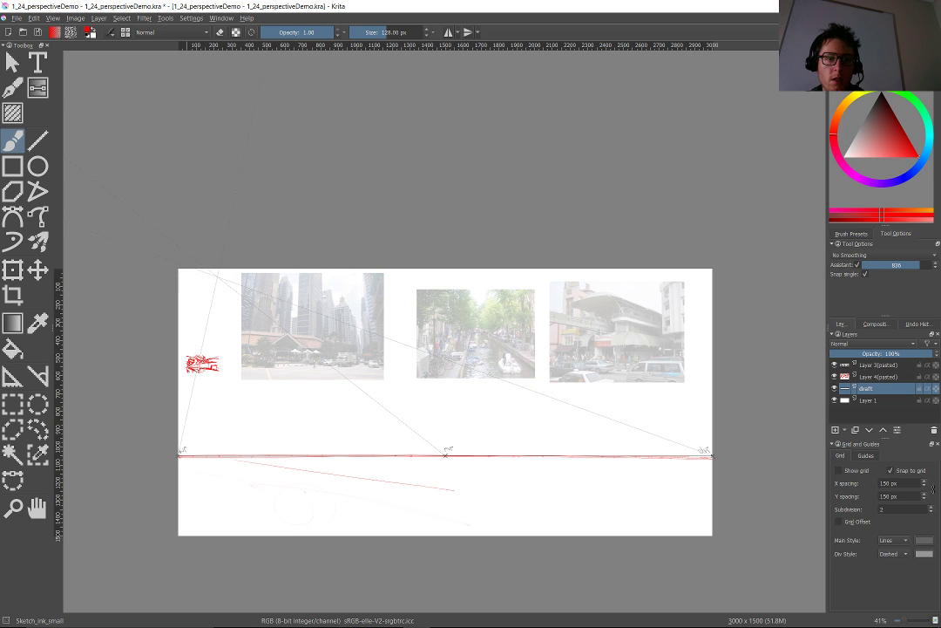
left_click_drag(335, 295, 418, 395)
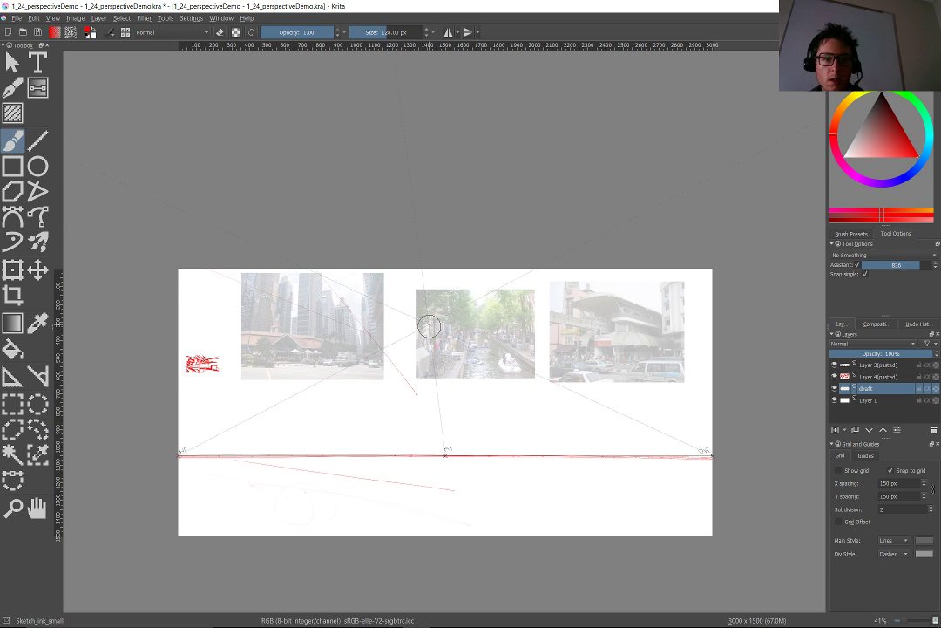
key("ctrl+z")
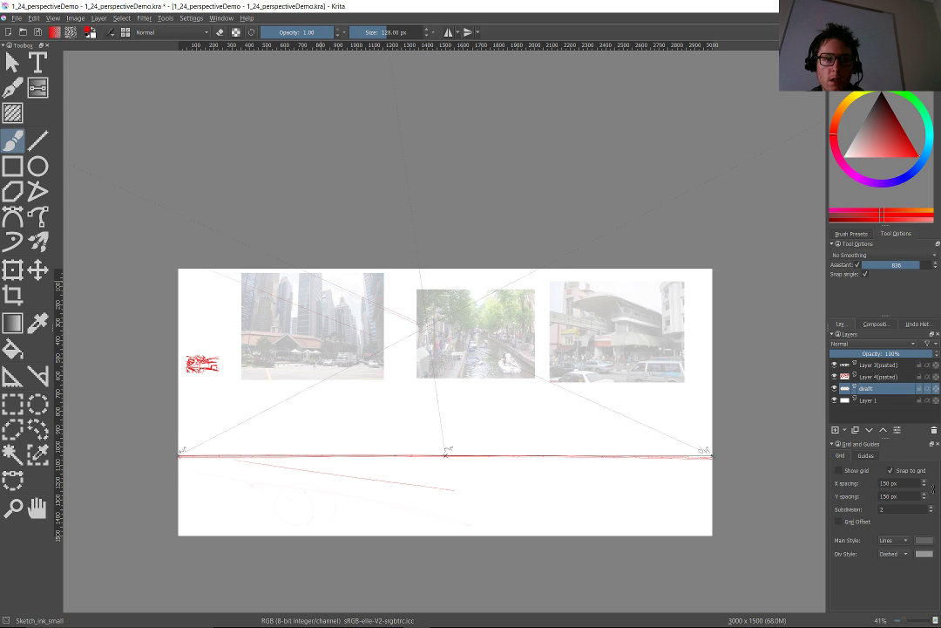
Draw a bold red perspective line from the canvas's top edge across the first photo to the canal photo's left side.
left_click_drag(419, 328, 443, 336)
left_click_drag(294, 269, 403, 317)
left_click(12, 375)
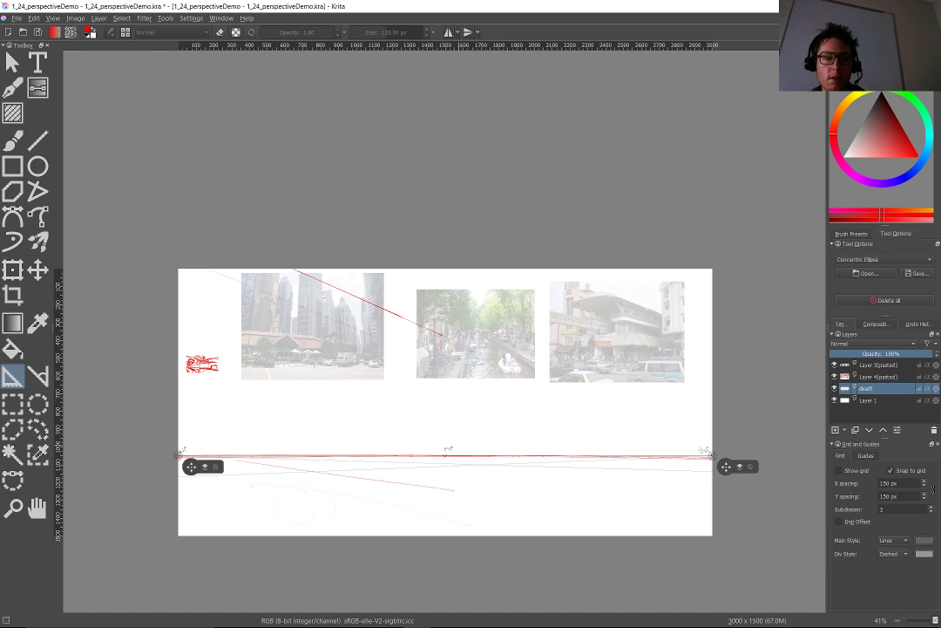
scroll(318, 441, "up", 3)
key("b")
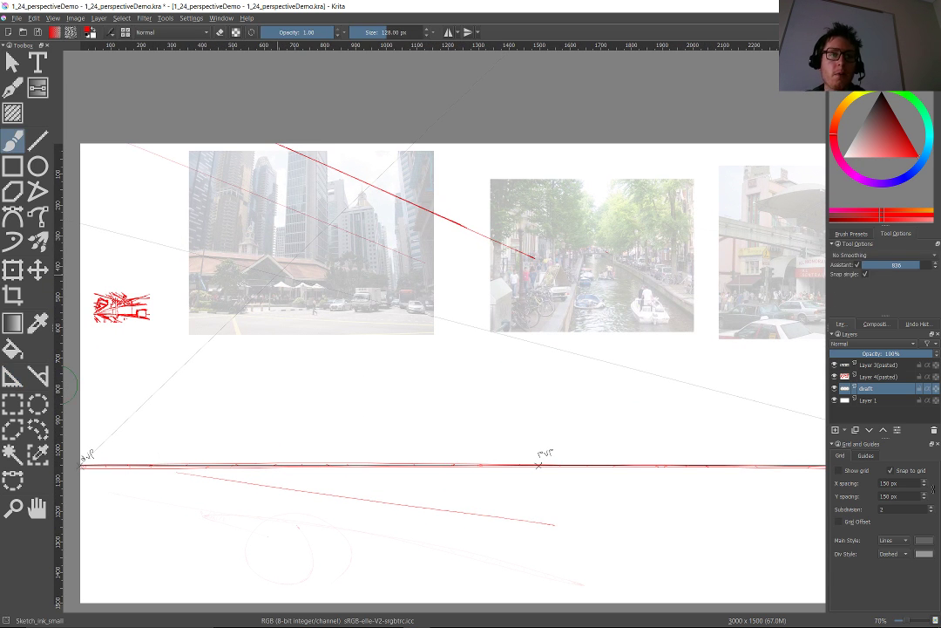
Draw a second receding line lower across the first photo and join both lines' right ends with a short opposing diagonal.
scroll(298, 451, "up", 1)
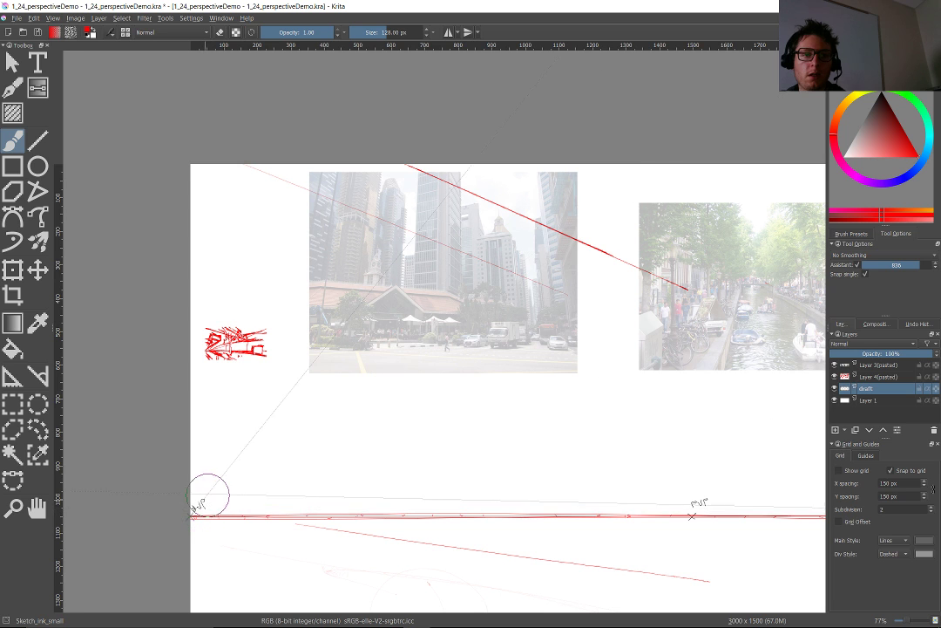
scroll(145, 496, "down", 1)
mouse_move(219, 451)
left_mouse_down()
mouse_move(142, 503)
mouse_move(204, 431)
mouse_move(117, 430)
left_mouse_up()
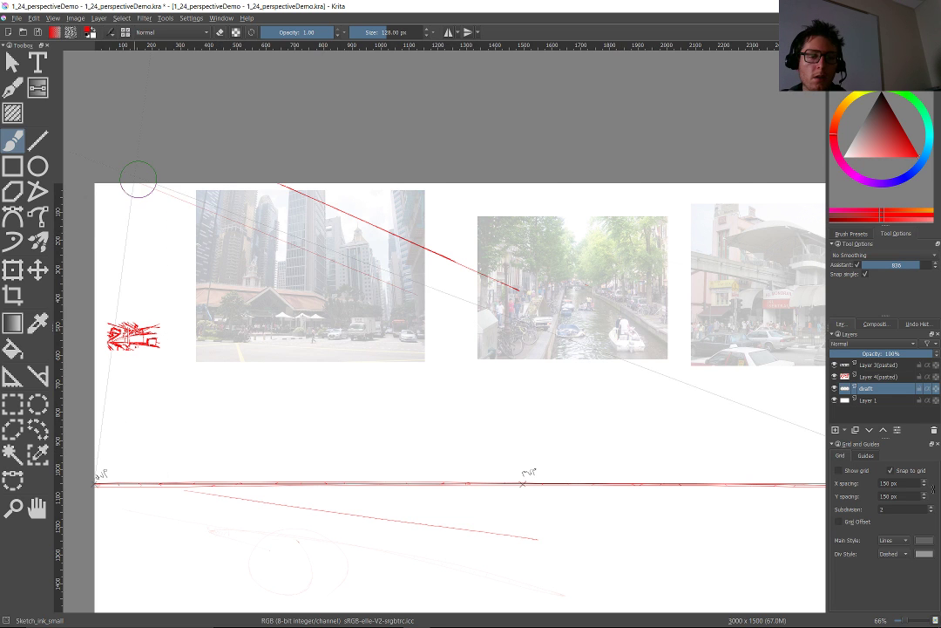
mouse_move(460, 319)
left_mouse_down()
mouse_move(146, 211)
mouse_move(337, 221)
mouse_move(459, 319)
left_mouse_up()
mouse_move(268, 181)
left_mouse_down()
mouse_move(521, 292)
mouse_move(424, 325)
left_mouse_up()
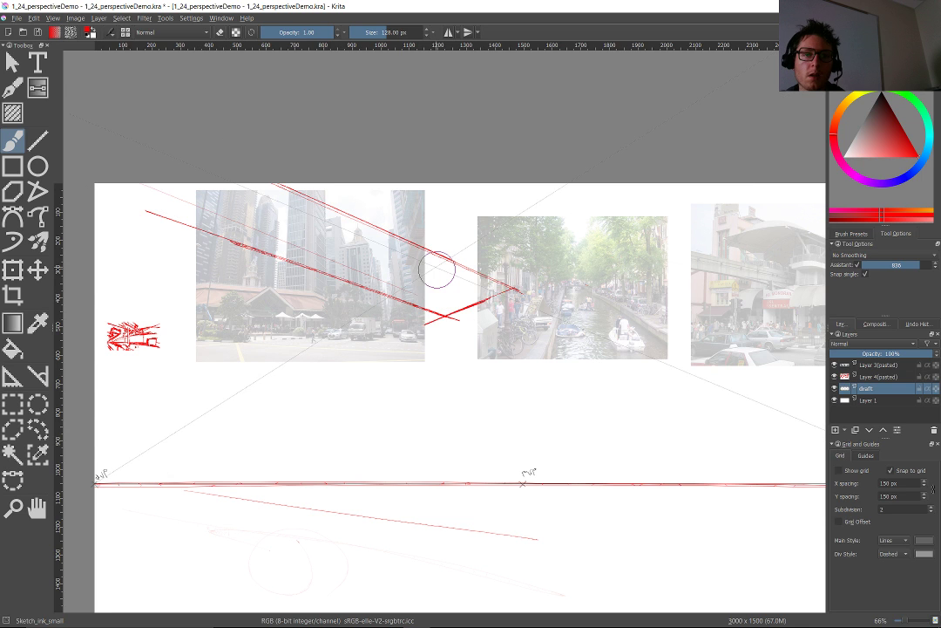
Add a short vertical edge up from the upper corner and a receding line from its top to the canvas's upper edge.
key("v")
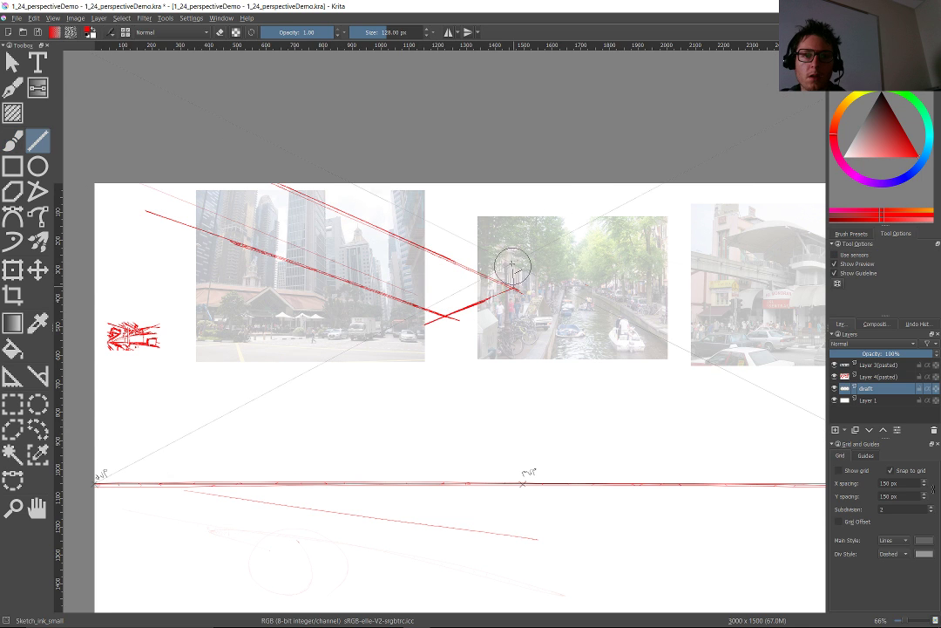
key("v")
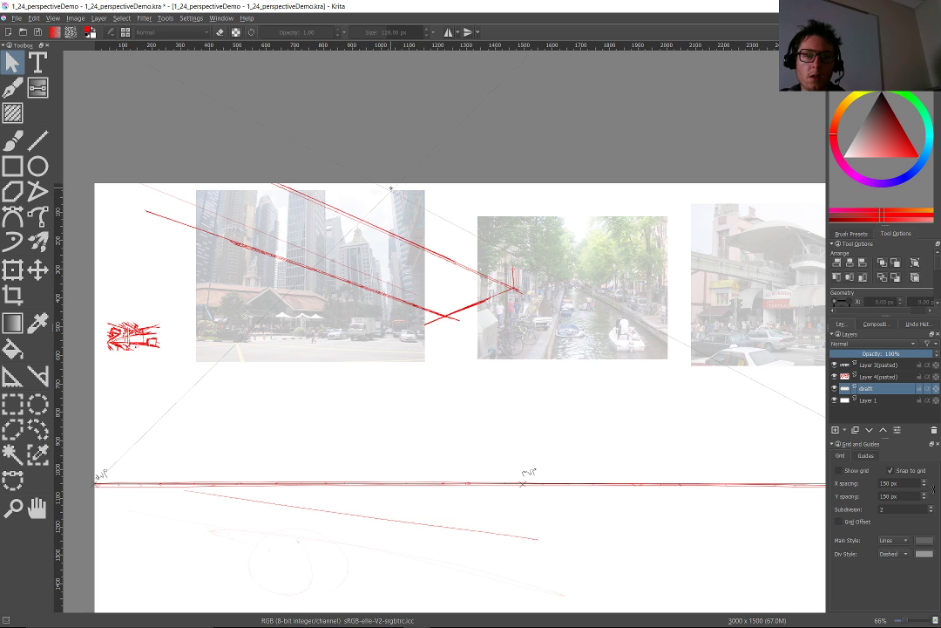
key("b")
left_click_drag(517, 269, 314, 170)
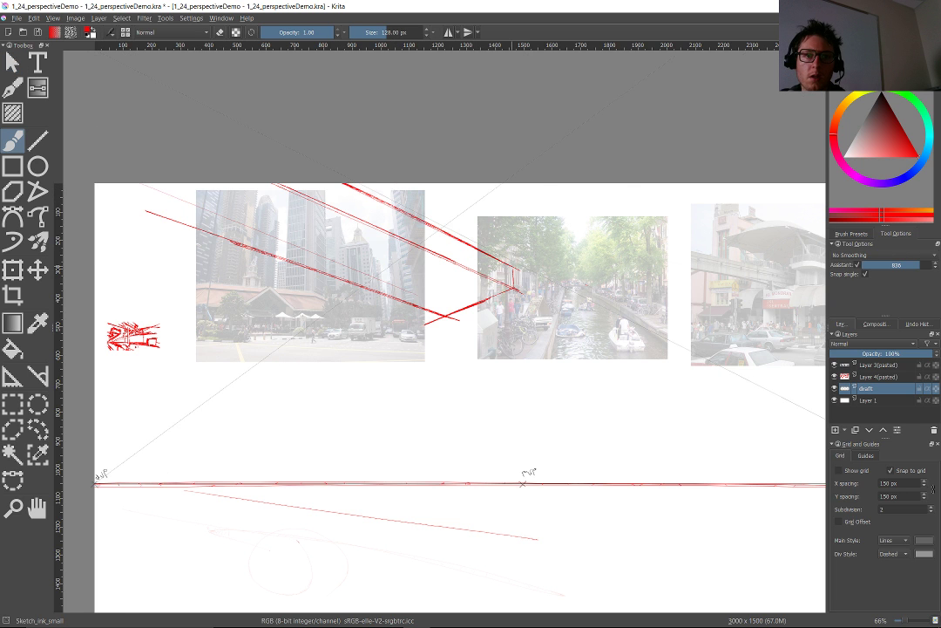
Draw a short red line on the first photo, sloping down toward the left vanishing point.
scroll(278, 199, "up", 1)
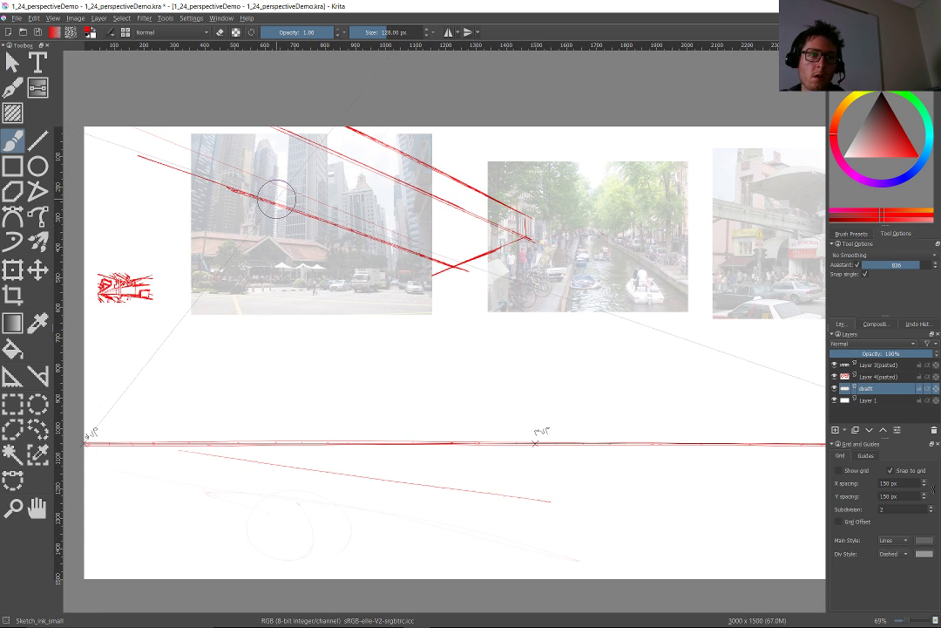
scroll(277, 199, "up", 3)
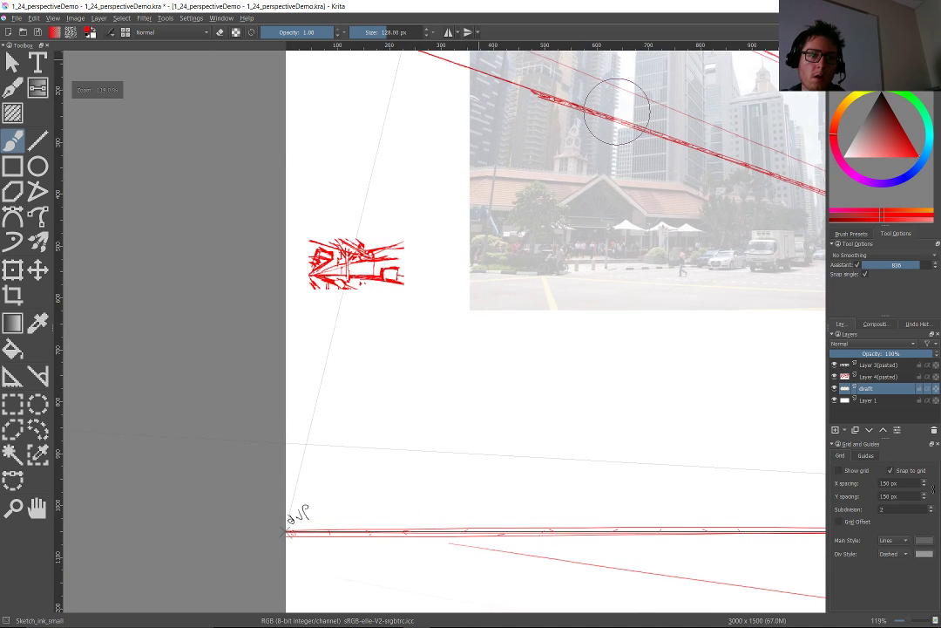
scroll(231, 325, "down", 5)
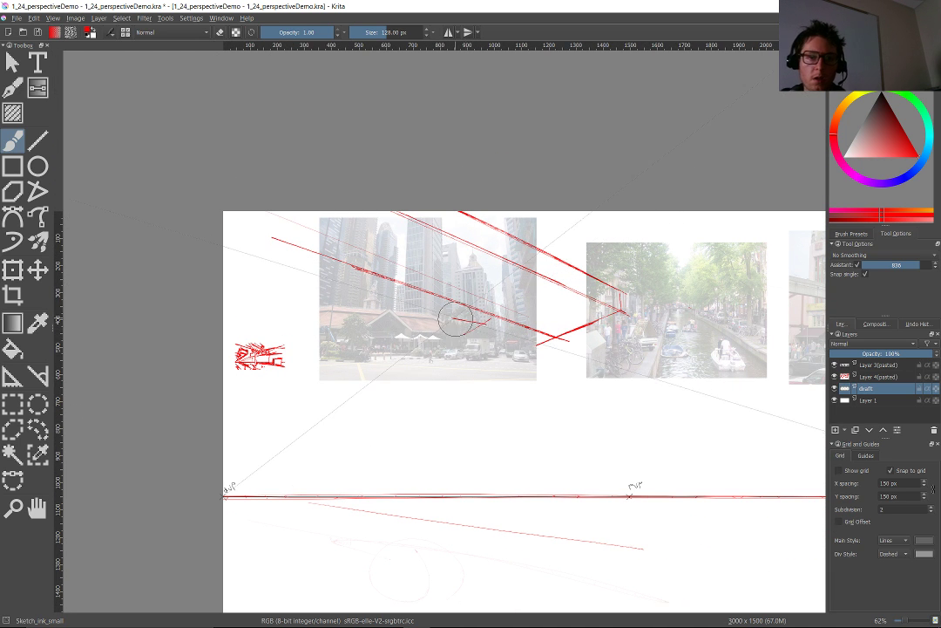
scroll(479, 319, "up", 8)
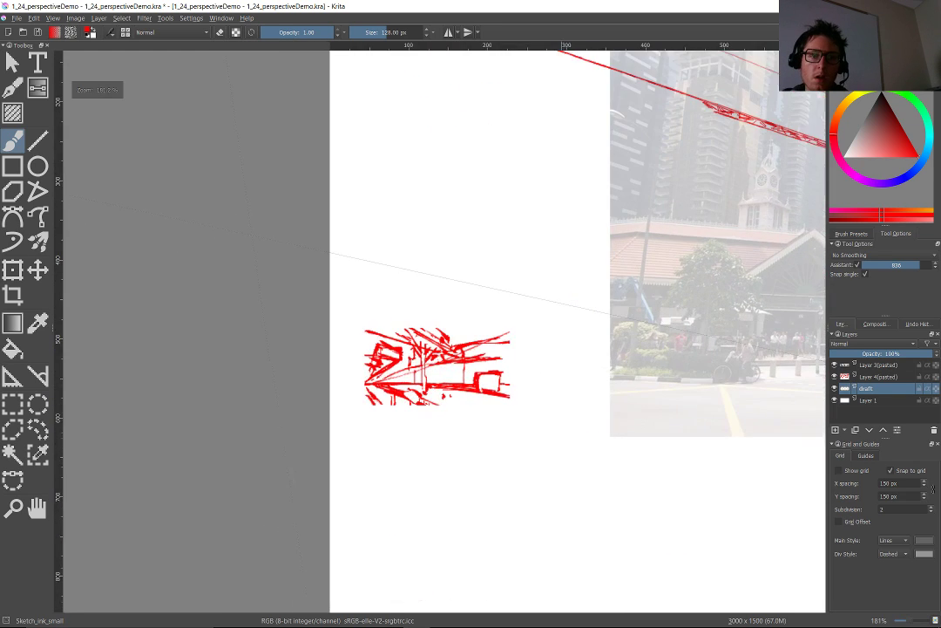
scroll(418, 323, "up", 1)
scroll(418, 323, "down", 2)
left_click_drag(680, 288, 470, 244)
scroll(704, 241, "up", 2)
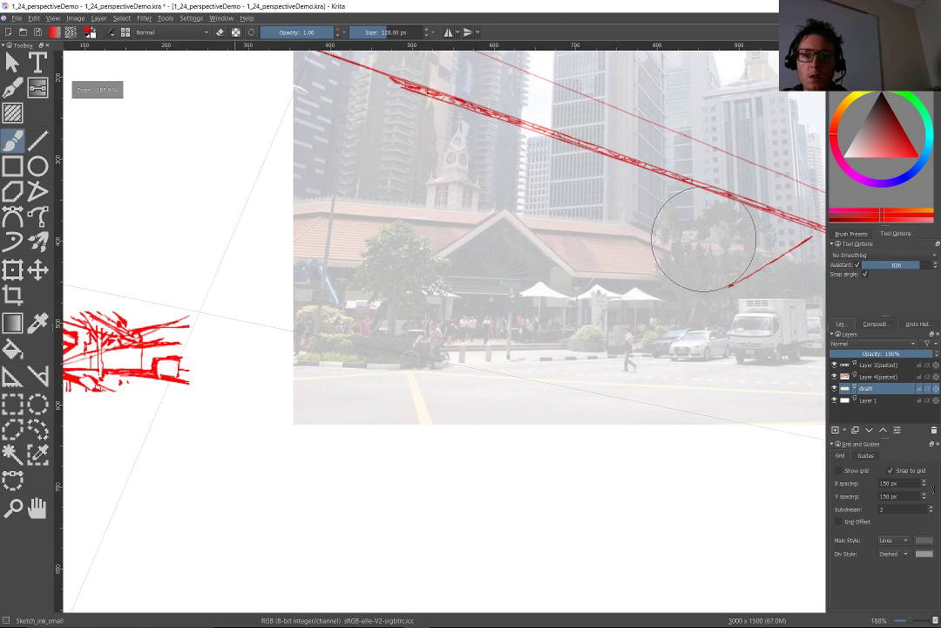
left_click_drag(723, 337, 462, 247)
scroll(499, 288, "down", 5)
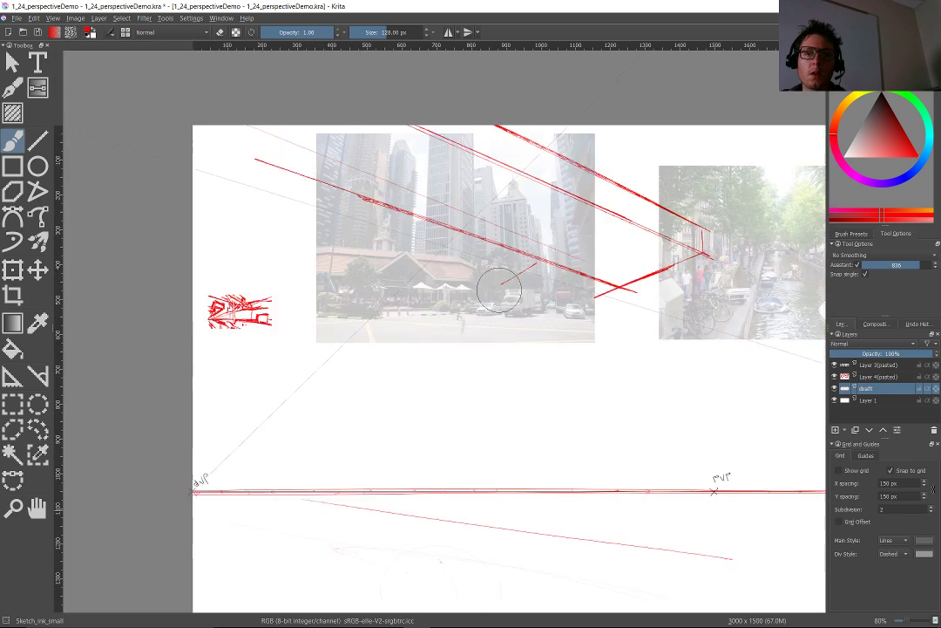
scroll(499, 287, "down", 2)
Draw a straight vertical line from the short line's lower end down past the horizon.
left_click_drag(510, 291, 540, 326)
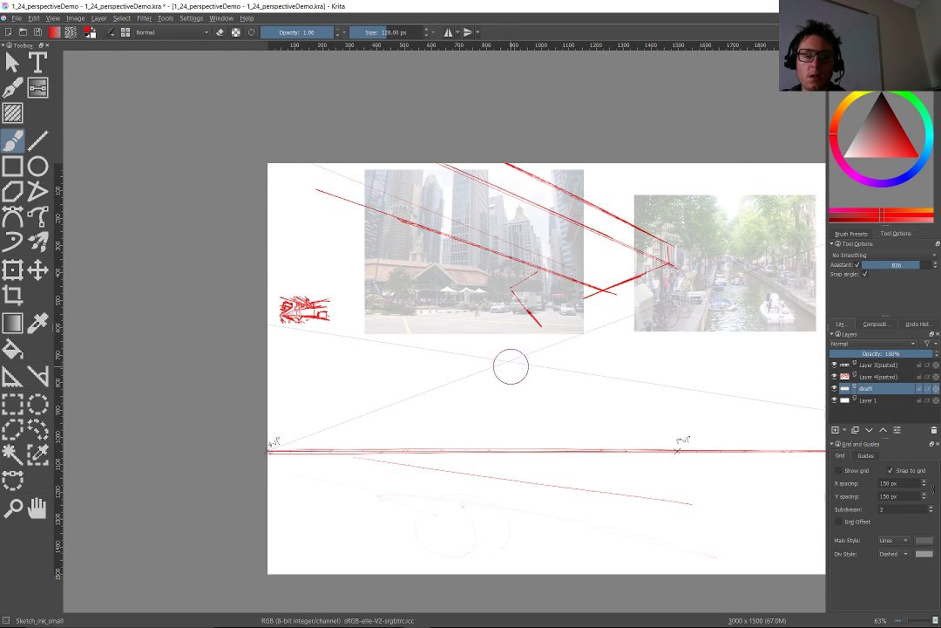
key("ctrl+z")
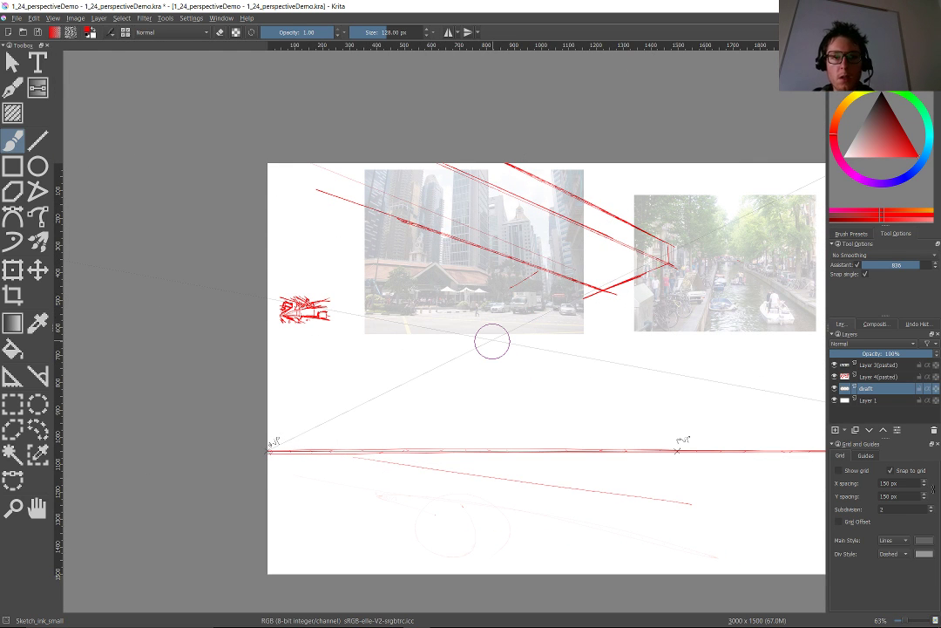
key("v")
mouse_move(510, 291)
left_mouse_down()
mouse_move(510, 441)
mouse_move(502, 454)
mouse_move(510, 475)
left_mouse_up()
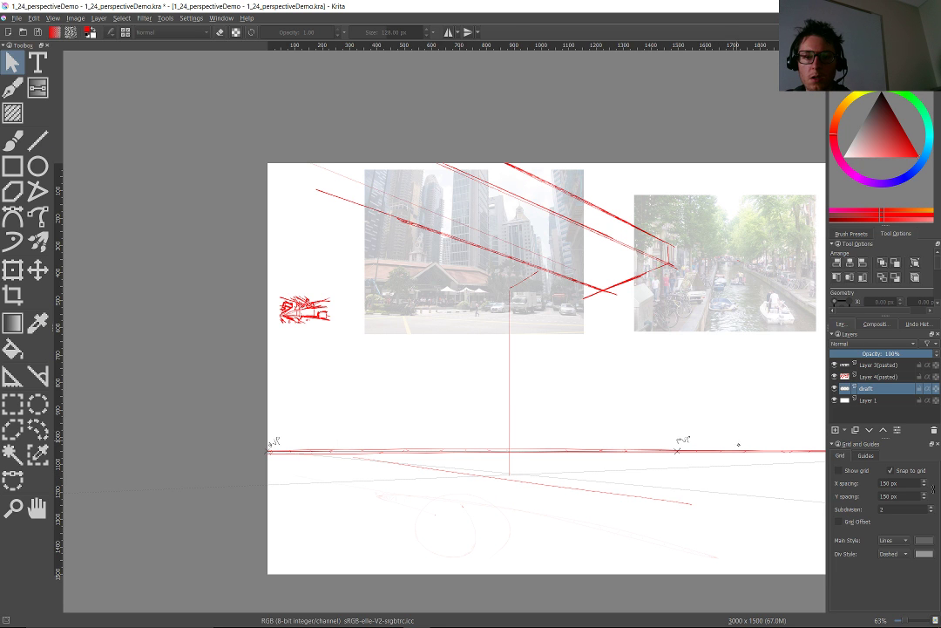
Draw two red perspective lines on the canvas's right half, one just below the horizon and one above it.
left_click_drag(699, 432, 466, 464)
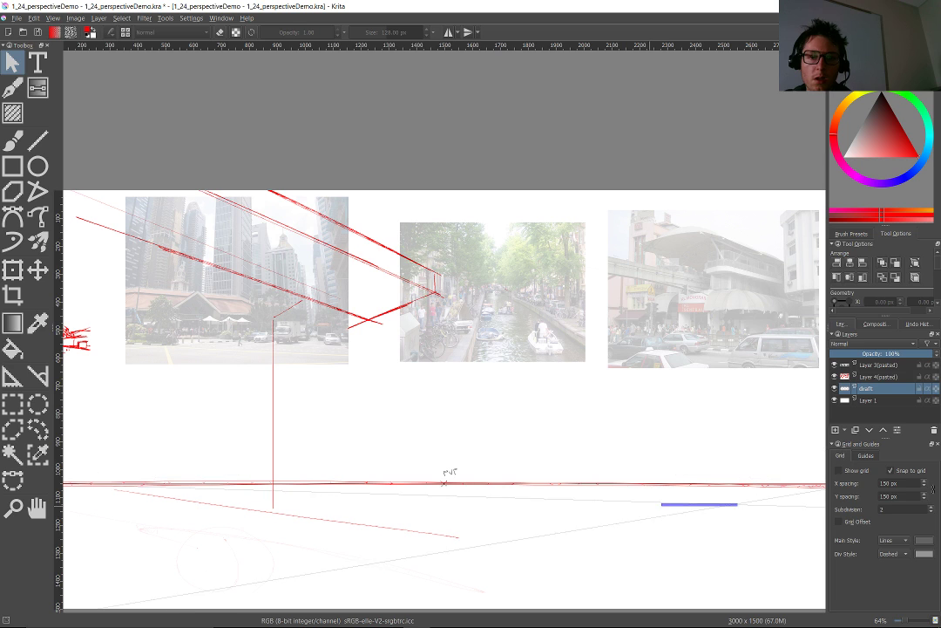
key("b")
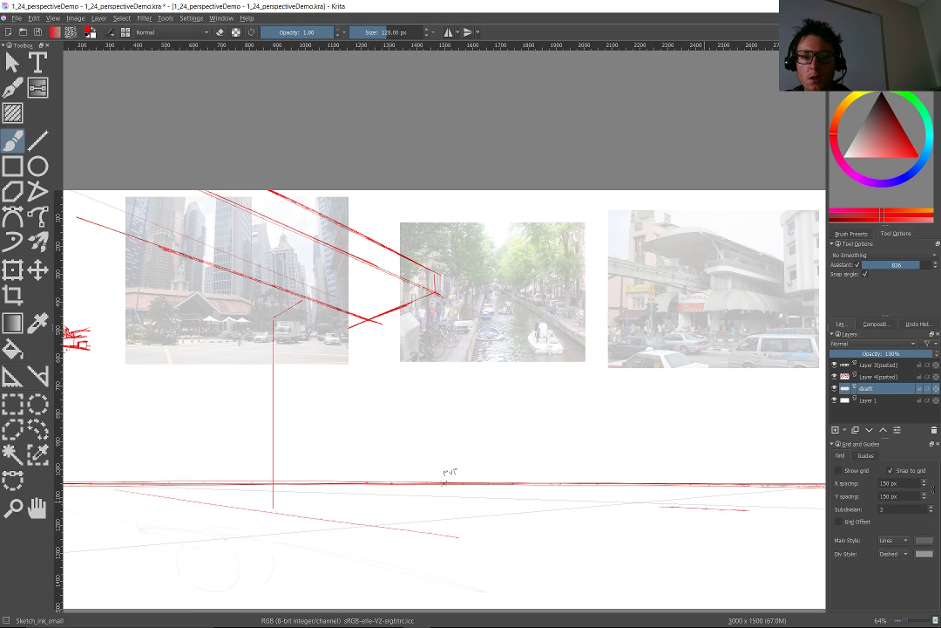
left_click_drag(572, 503, 747, 510)
left_click_drag(579, 433, 793, 417)
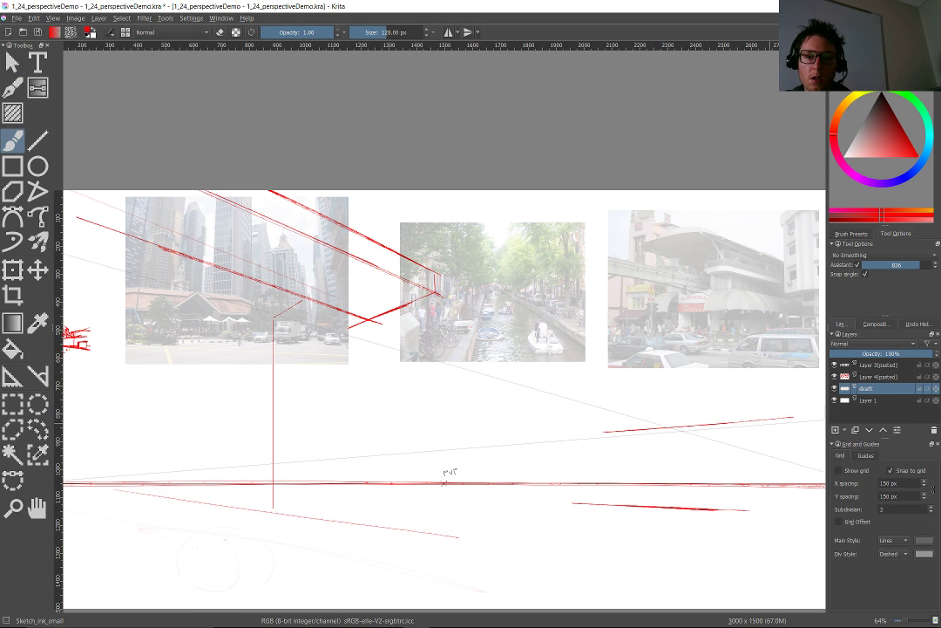
scroll(629, 419, "down", 3)
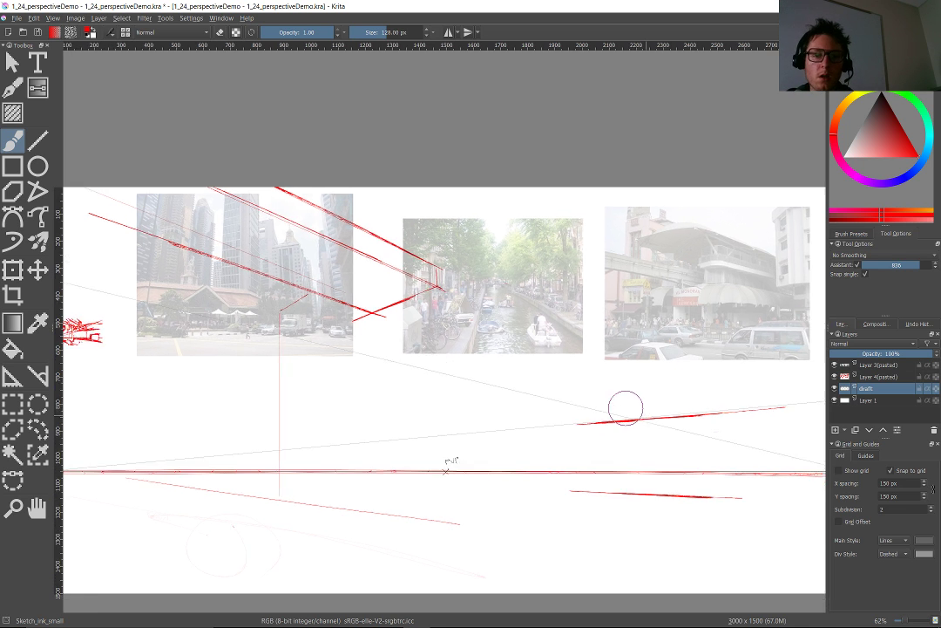
Add a vertical Parallel Ruler assistant just beyond the canvas's right edge.
left_click(12, 375)
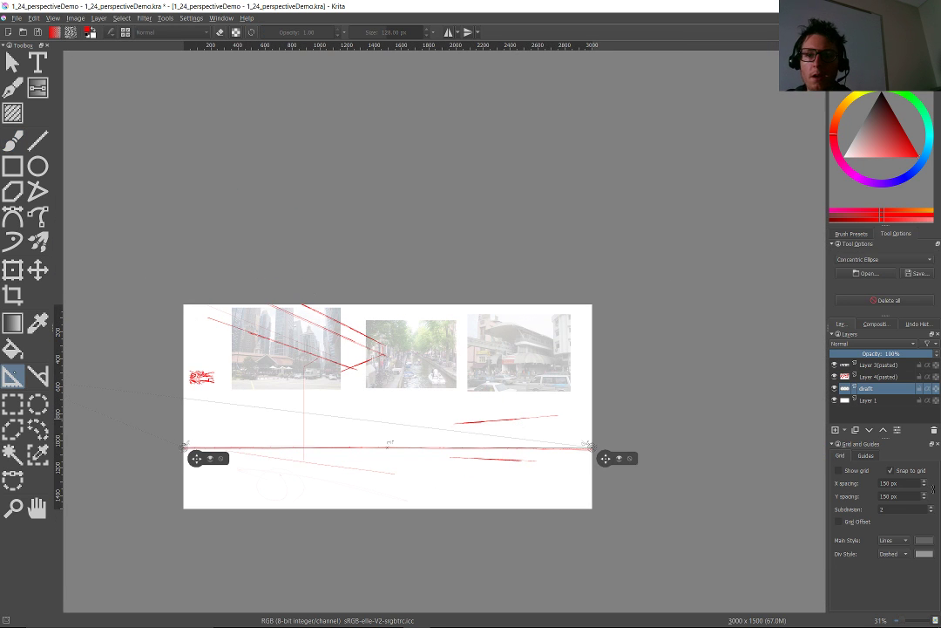
left_click(841, 270)
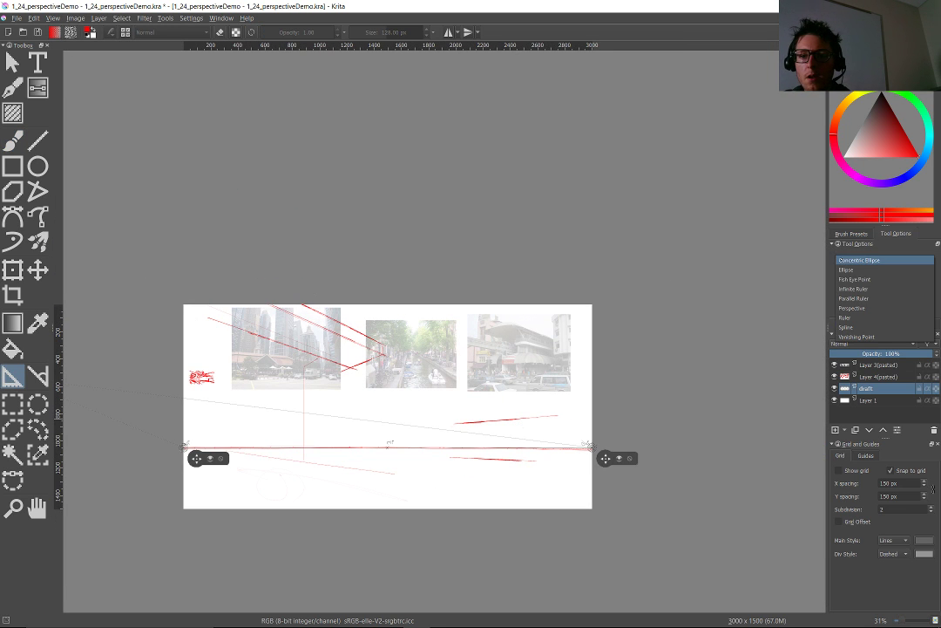
left_click(853, 298)
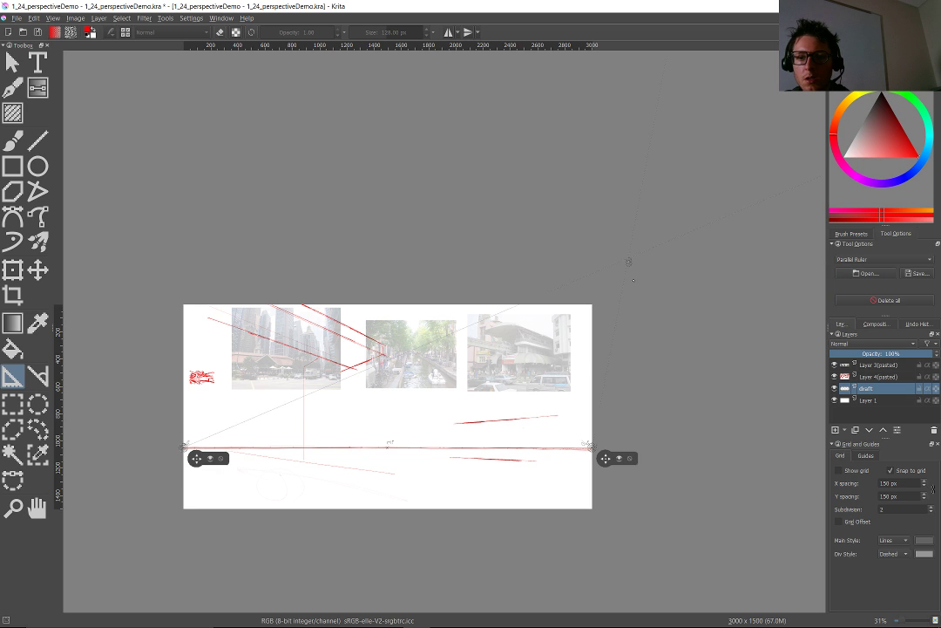
left_click_drag(629, 264, 628, 547)
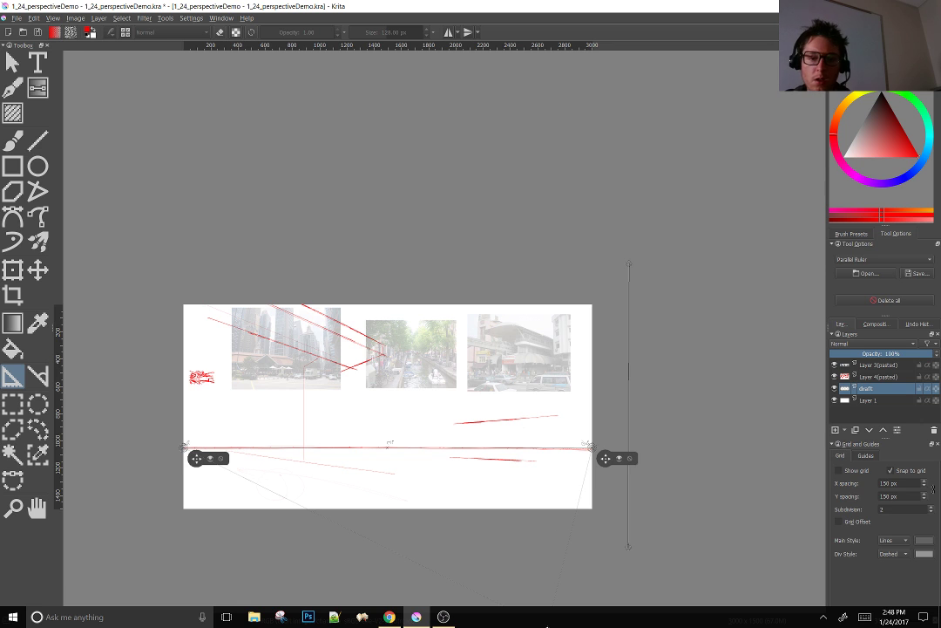
Try short downward strokes from the left end of the perspective line above the horizon, and undo them.
key("b")
left_click_drag(656, 419, 796, 363)
mouse_move(496, 382)
left_mouse_down()
mouse_move(497, 372)
mouse_move(493, 388)
left_mouse_up()
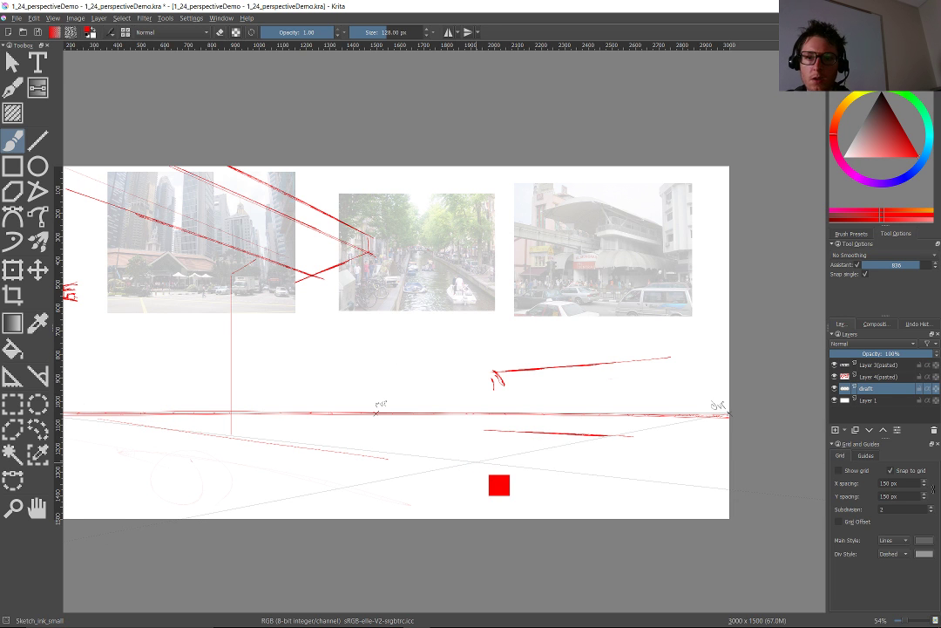
key("ctrl+z")
scroll(475, 460, "down", 3)
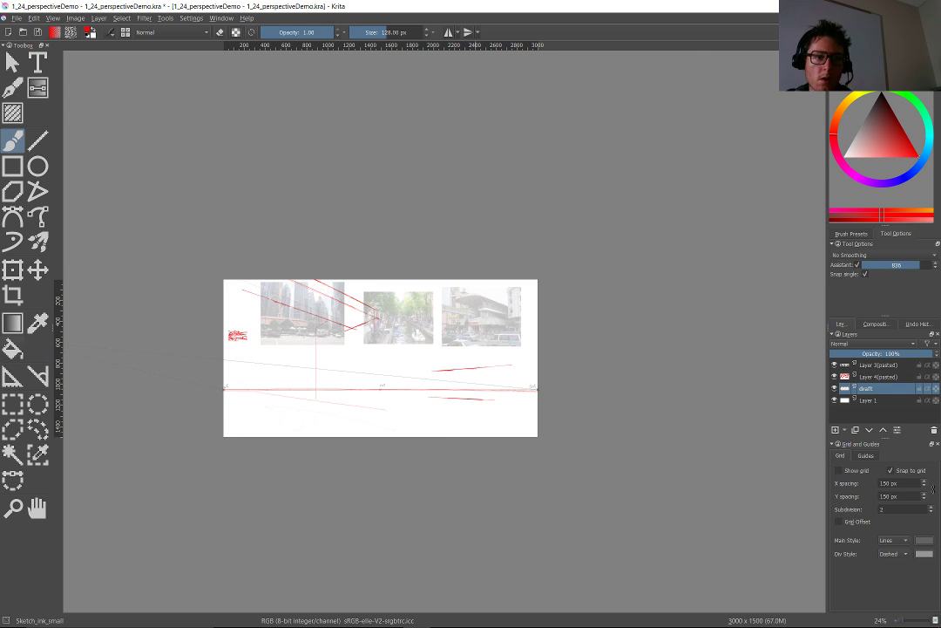
Add a tall, near-vertical Parallel Ruler assistant beyond the canvas's right edge, plus short ones around its lower end.
left_click(12, 375)
left_click_drag(80, 377, 567, 248)
left_click(575, 399)
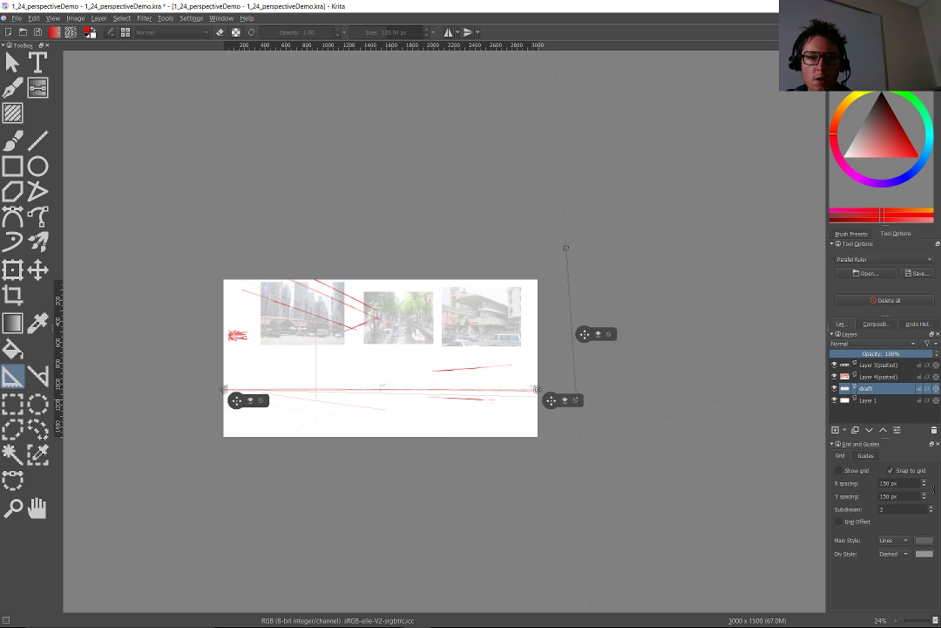
left_click(575, 405)
left_click_drag(575, 400, 616, 420)
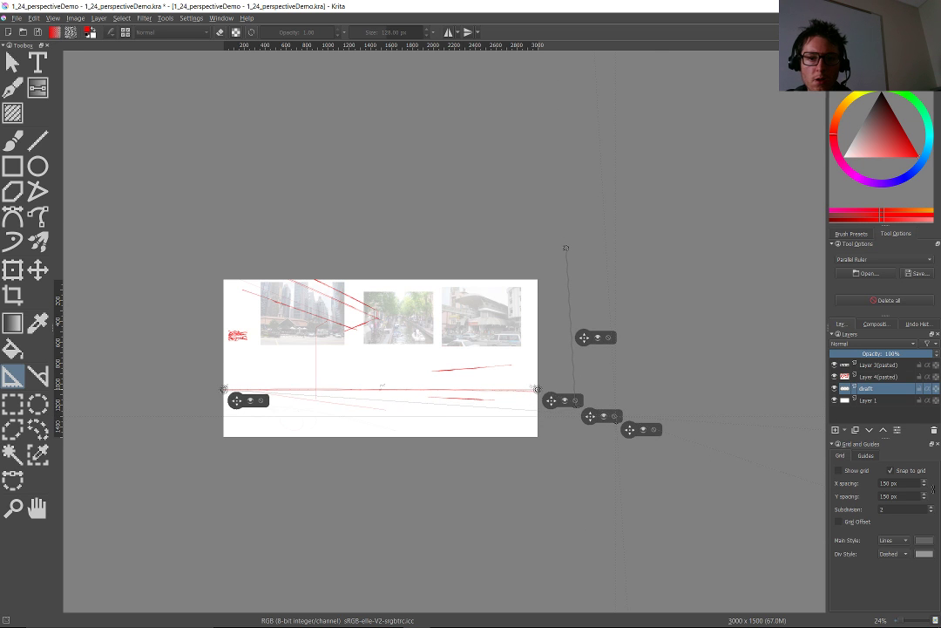
Add another Parallel Ruler near the tall ruler's lower end, and move that end just beyond the canvas's lower-right corner.
scroll(622, 436, "up", 4)
scroll(624, 436, "up", 1)
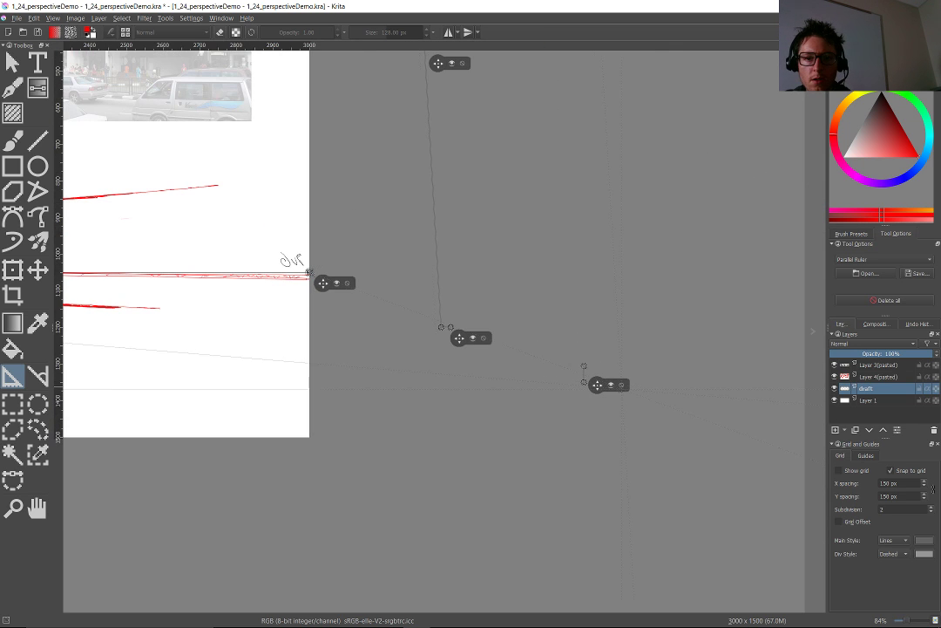
scroll(310, 273, "down", 3)
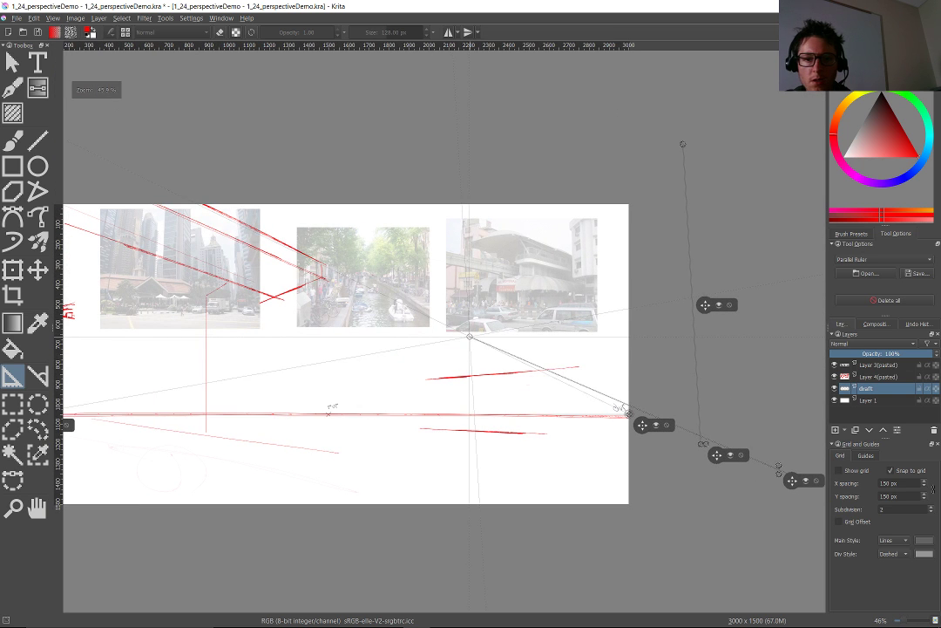
left_click_drag(666, 427, 647, 514)
left_click(676, 514)
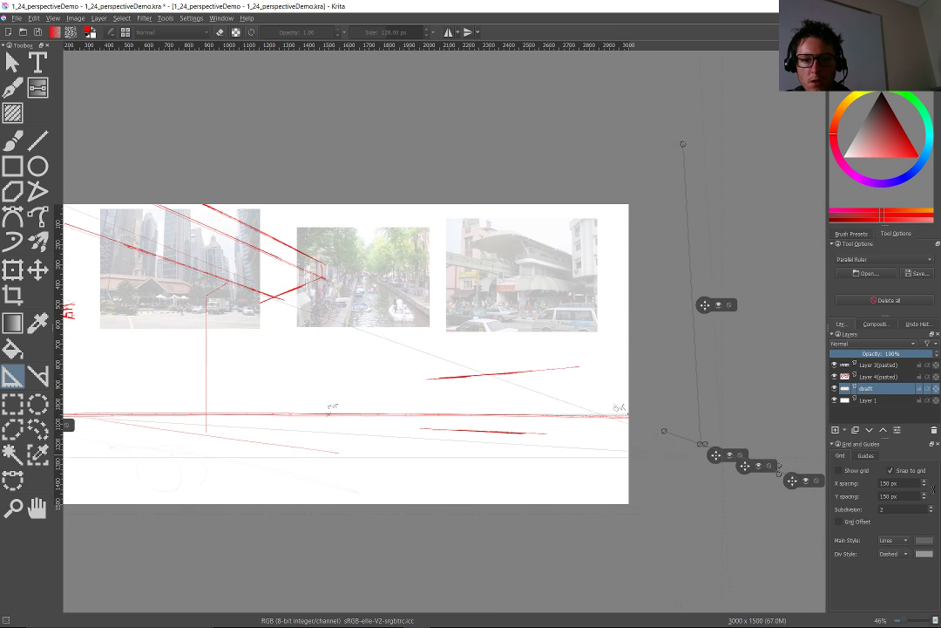
left_click_drag(703, 443, 635, 486)
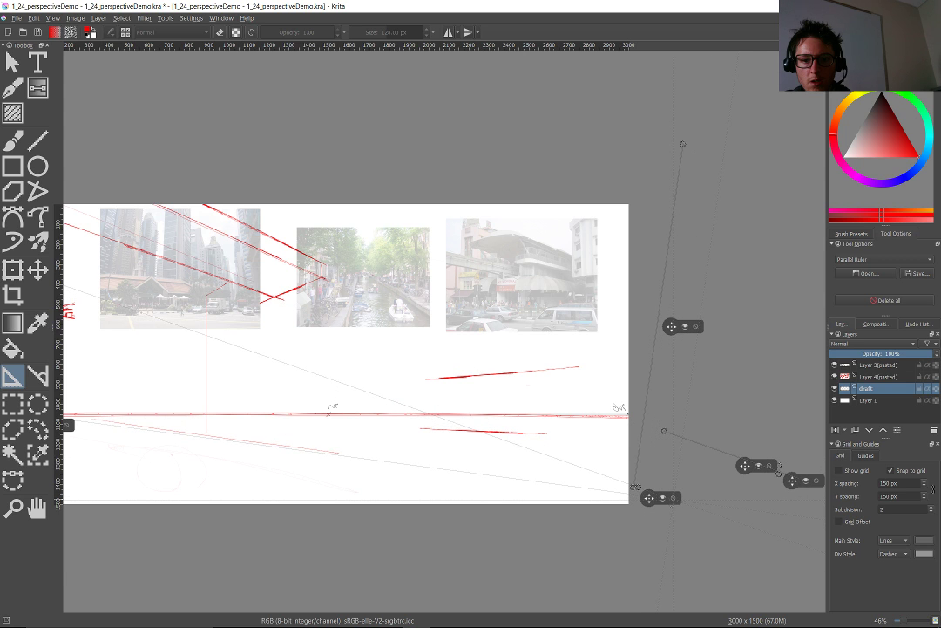
Delete the leftover ruler assistants lying beyond the canvas's right edge.
left_click(673, 501)
left_click(710, 512)
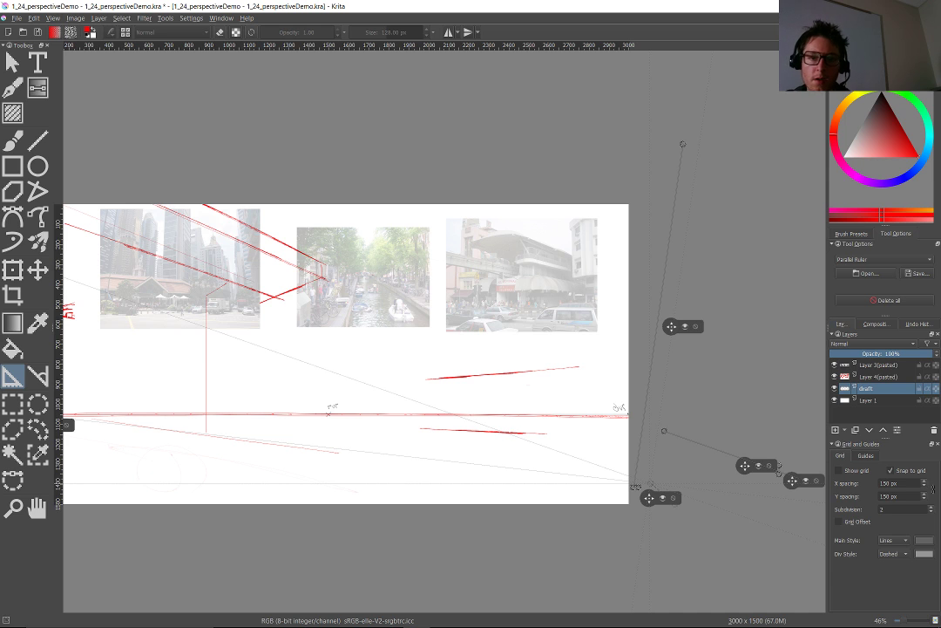
left_click(675, 504)
left_click(695, 327)
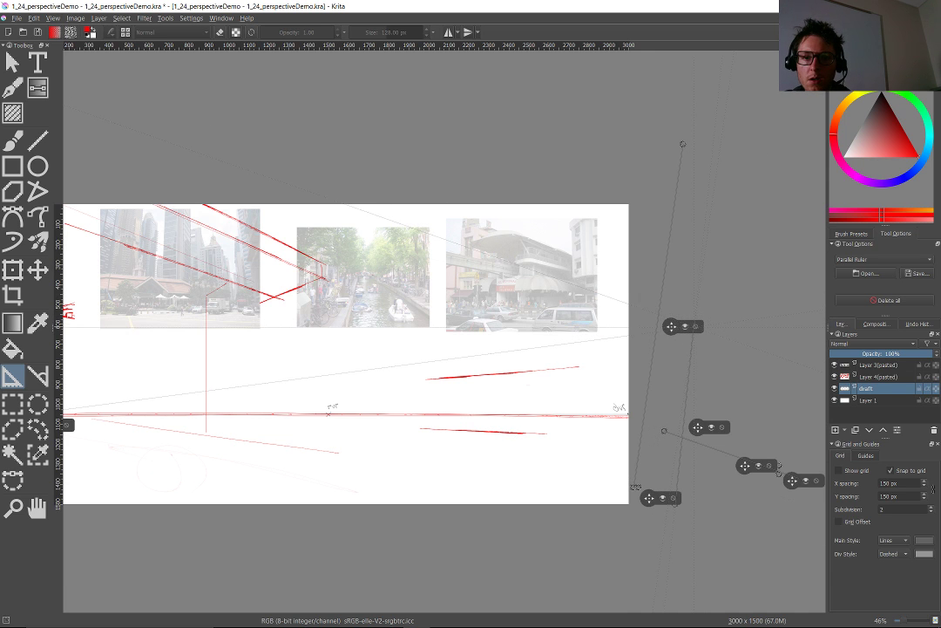
left_click(723, 428)
left_click_drag(671, 326, 681, 361)
left_click(705, 361)
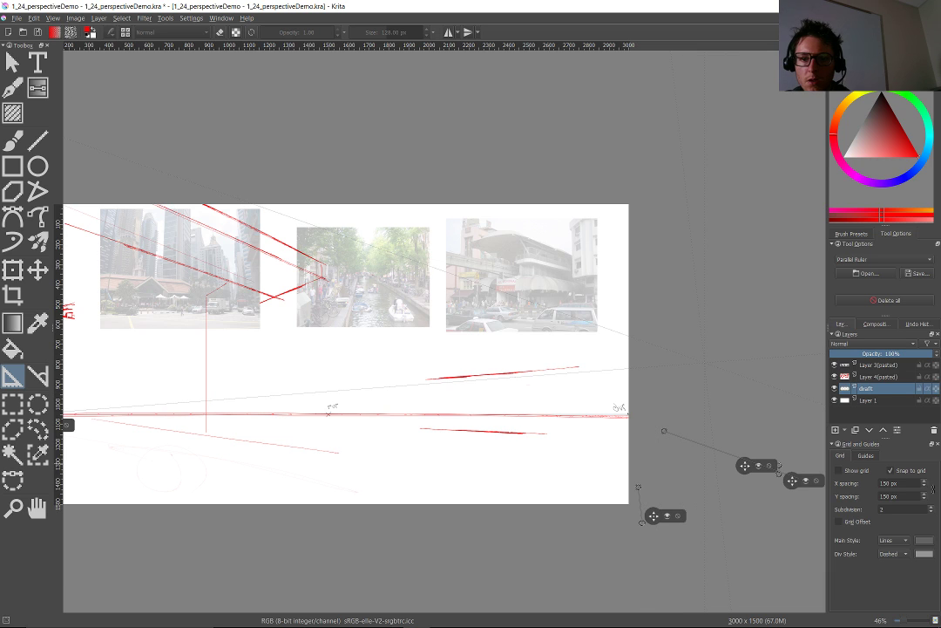
left_click(678, 516)
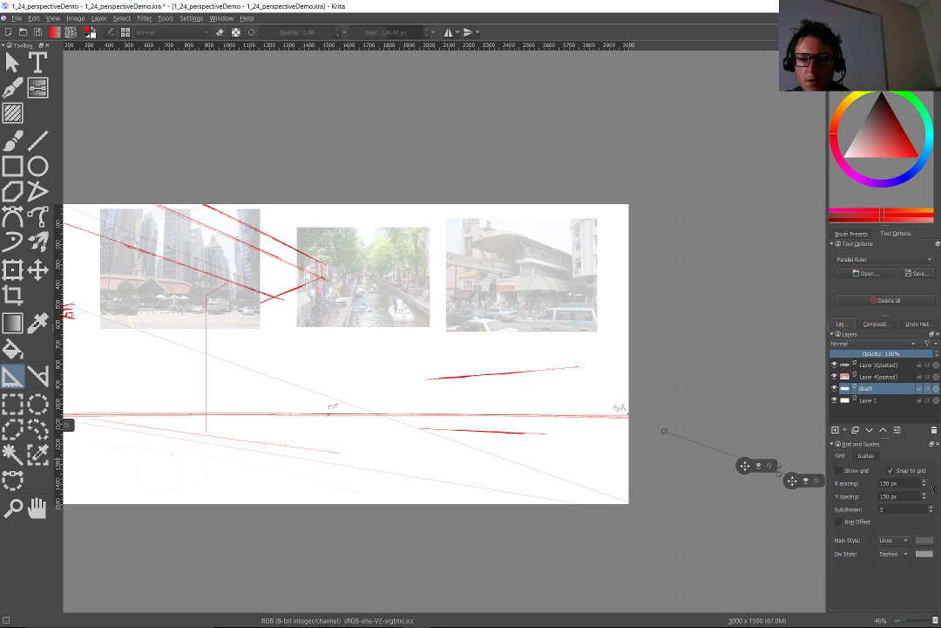
left_click(770, 465)
left_click_drag(778, 471, 691, 485)
left_click(730, 499)
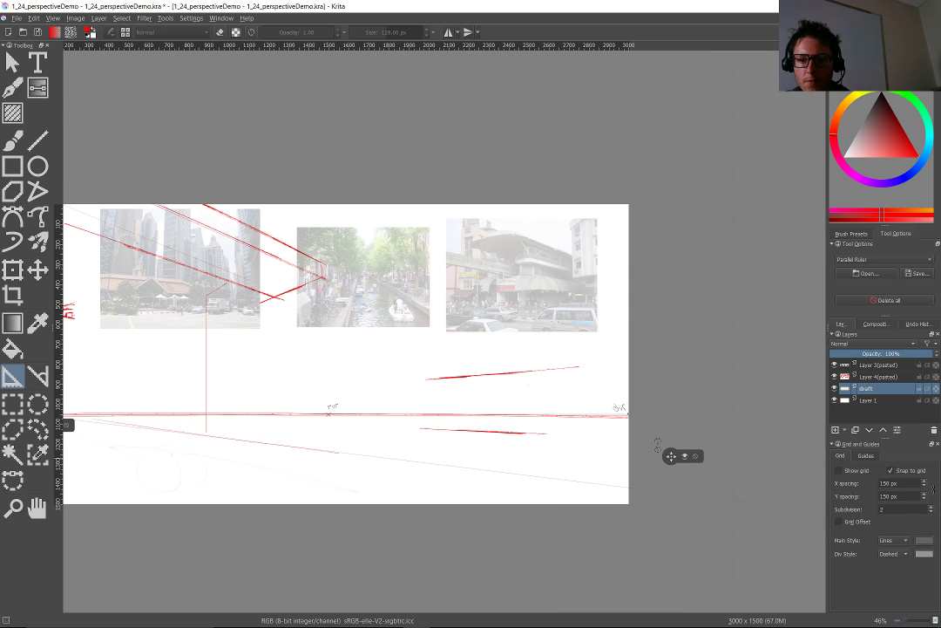
left_click_drag(658, 445, 664, 489)
left_click(701, 502)
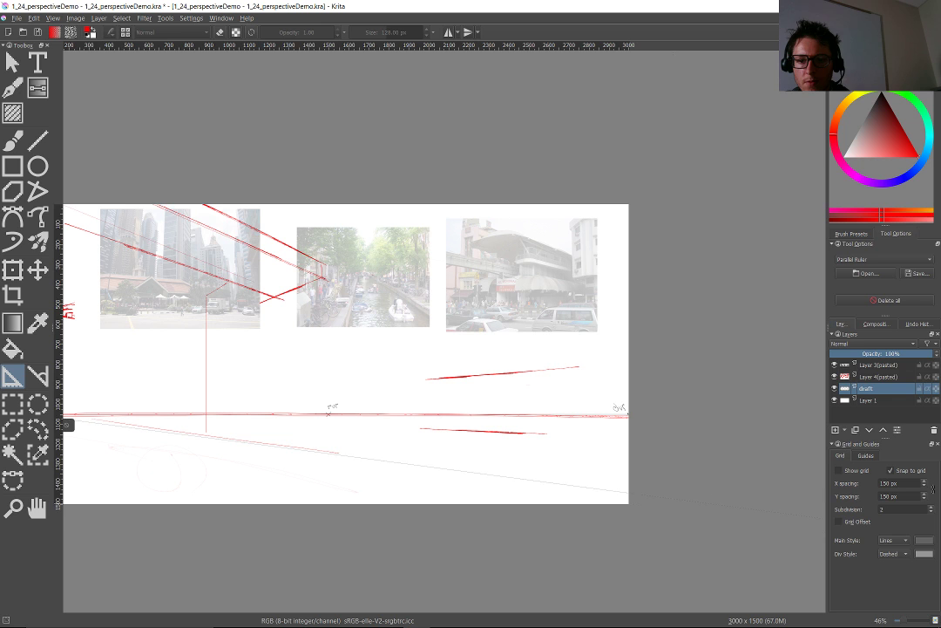
scroll(209, 427, "down", 2)
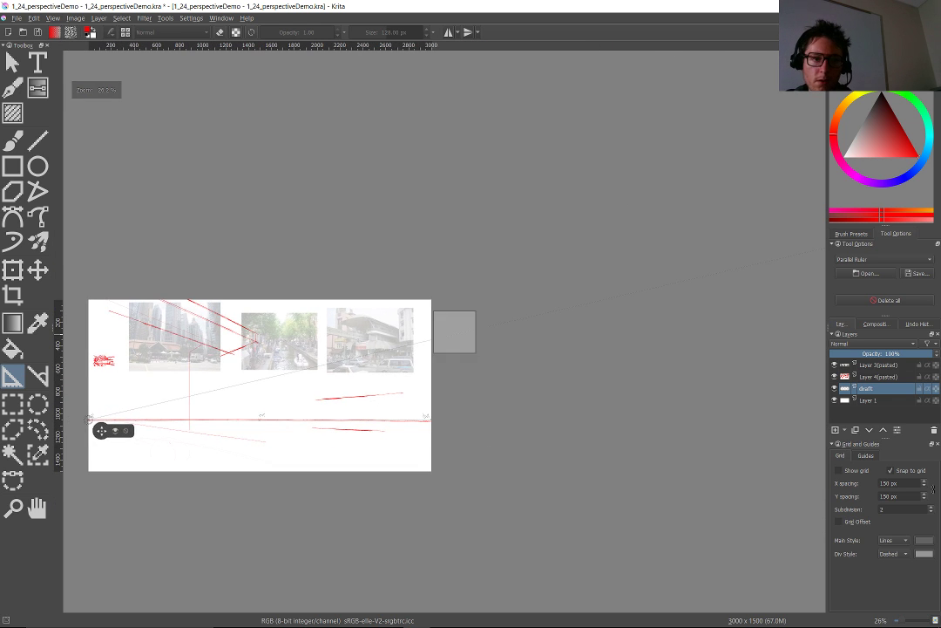
scroll(454, 332, "up", 1)
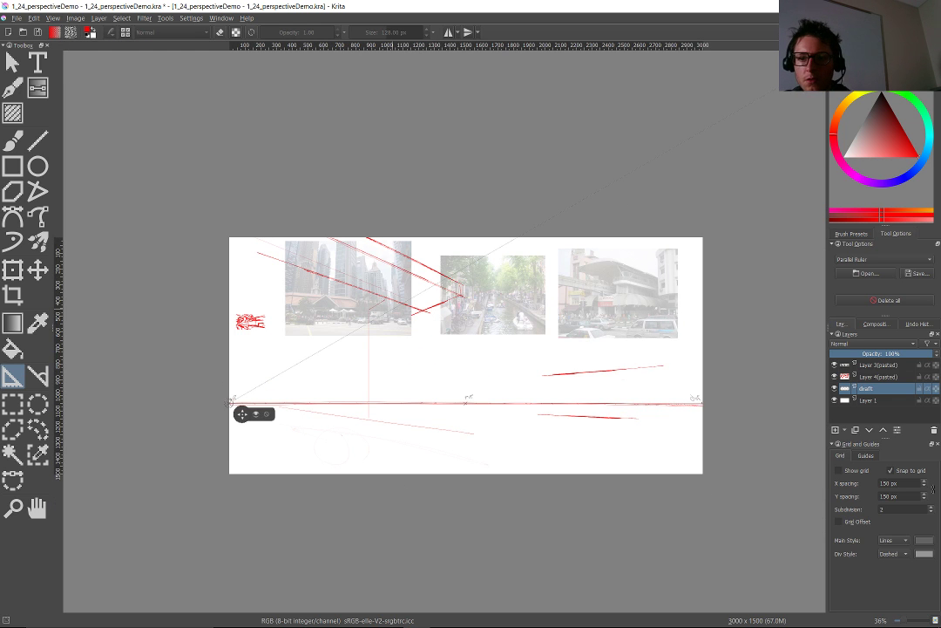
Remove the assistant at the horizon's left end and place a Vanishing Point assistant at its right end.
left_click(885, 259)
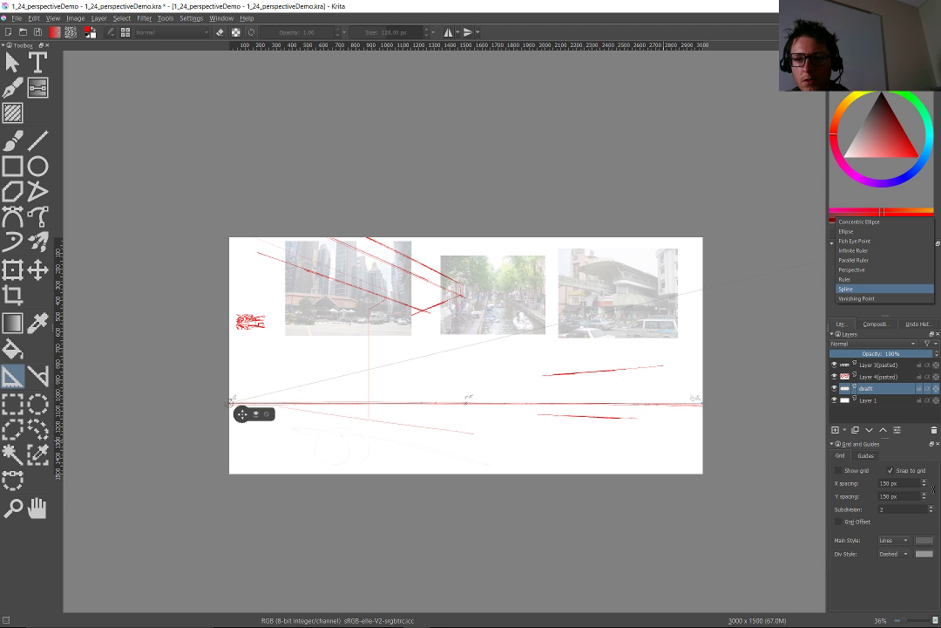
left_click(858, 298)
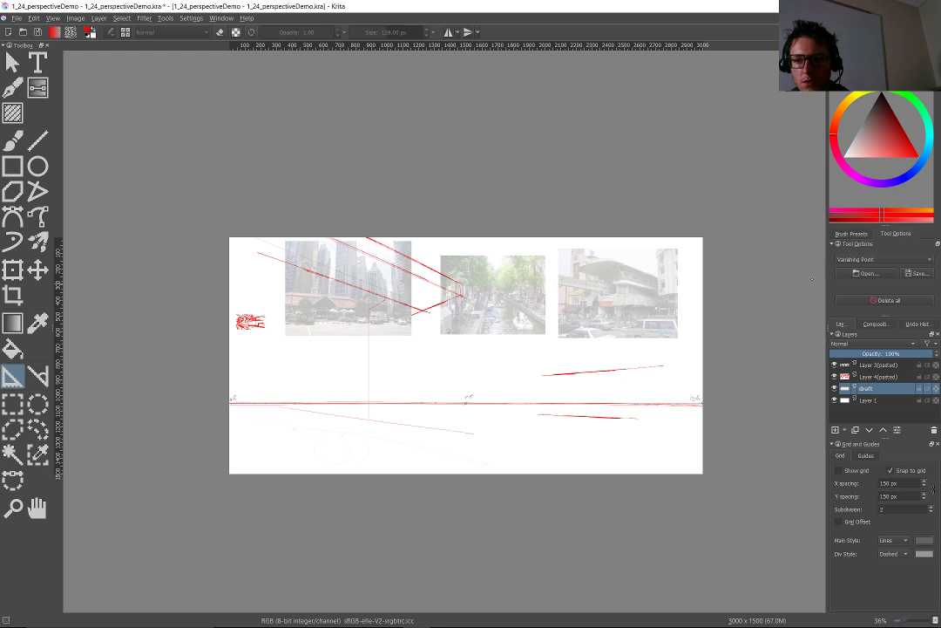
left_click(702, 402)
scroll(697, 370, "up", 3)
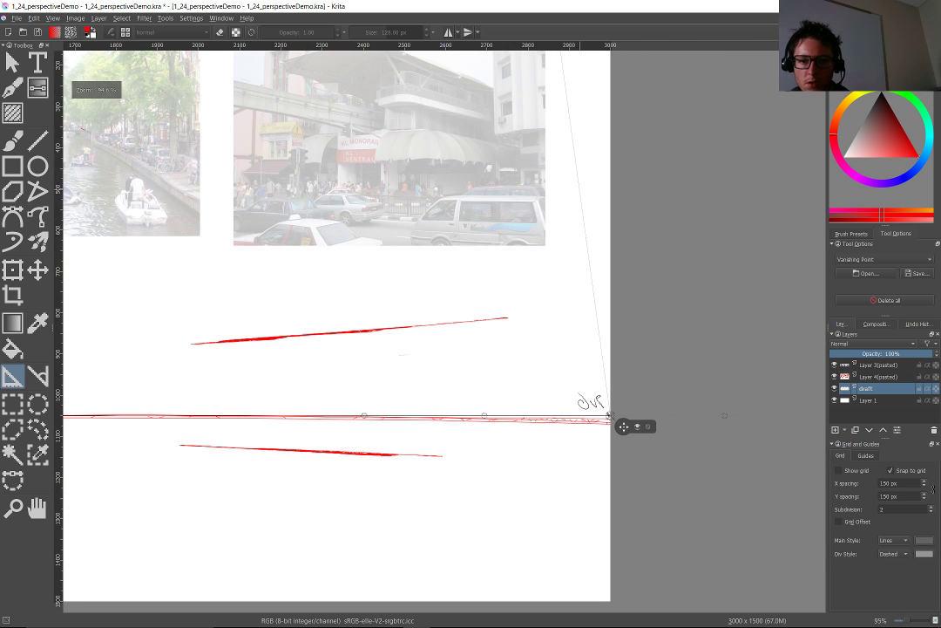
Turn off assistant snapping and brush rough red vertical strokes closing both ends of the two slanted lines near the right vanishing point.
key("b")
scroll(557, 523, "down", 5)
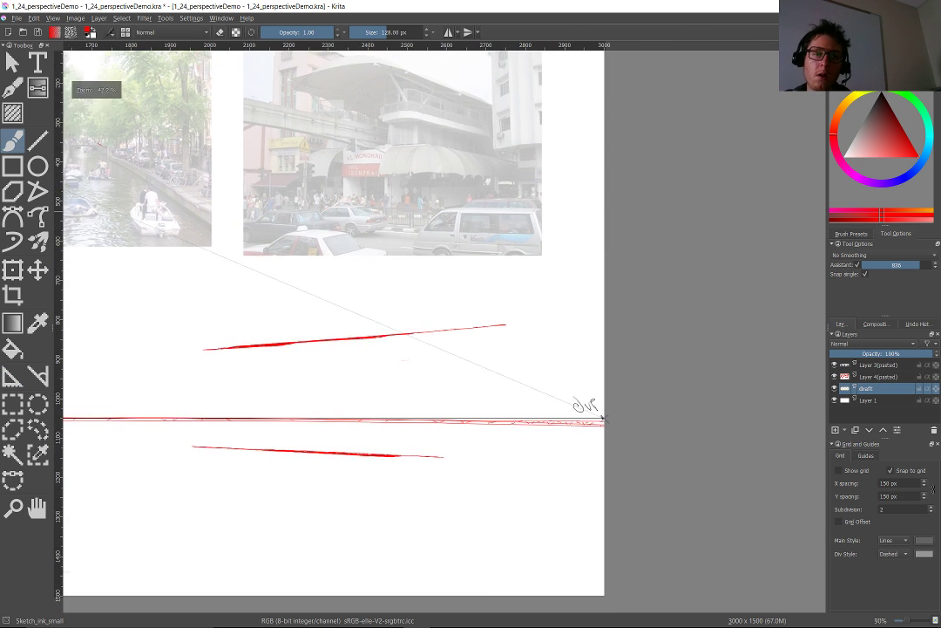
scroll(317, 452, "up", 1)
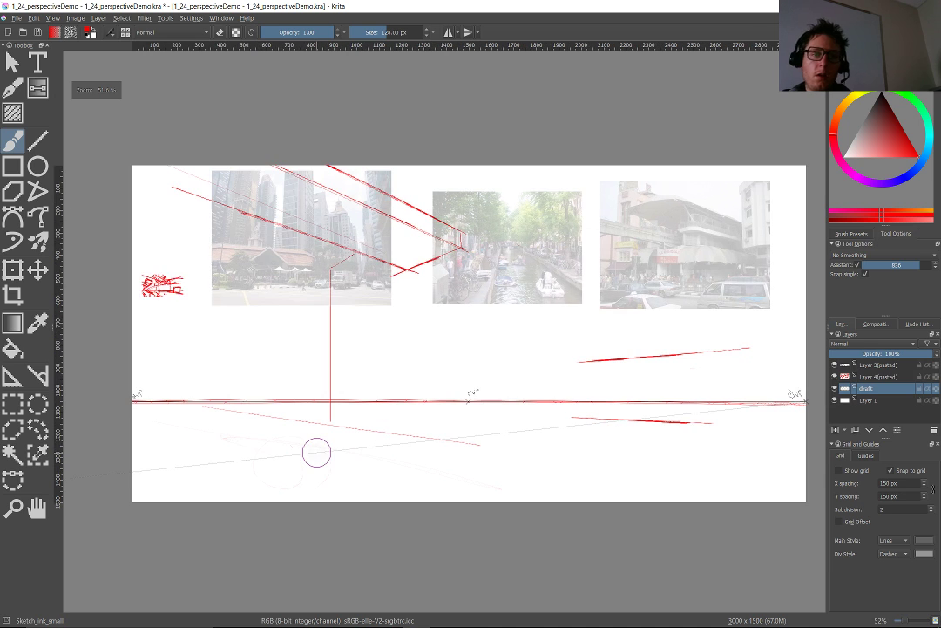
key("ctrl+shift+l")
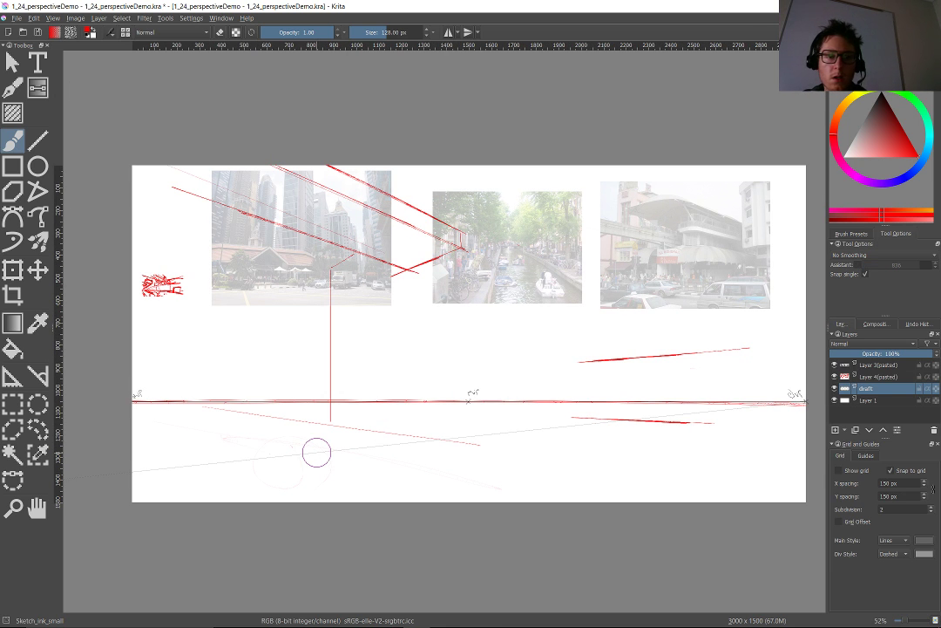
left_click_drag(747, 349, 749, 408)
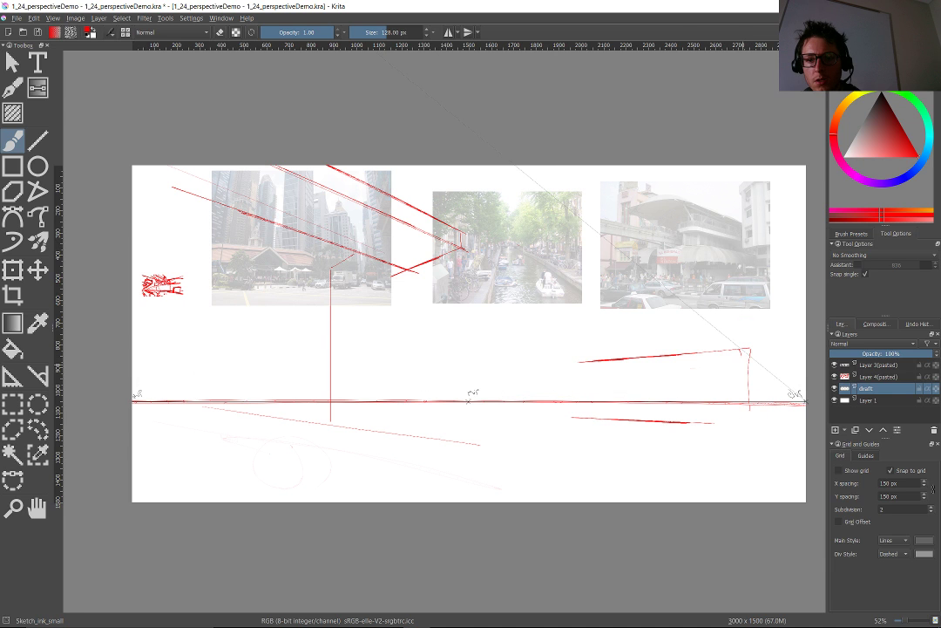
left_click_drag(747, 349, 747, 425)
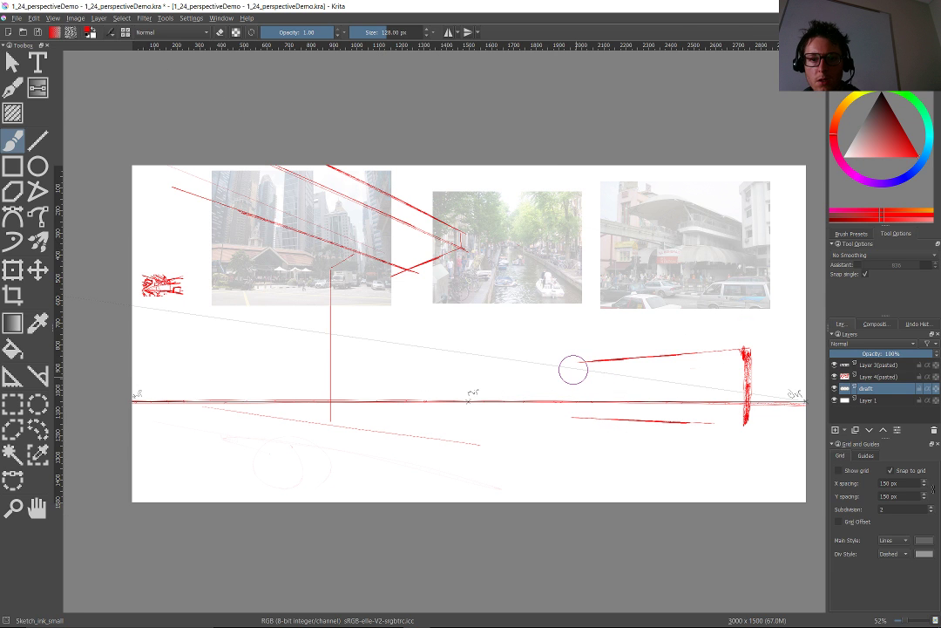
left_click_drag(572, 370, 573, 406)
Brush two freehand red lines descending from around the left vanishing point and undo the second one.
scroll(580, 376, "down", 3)
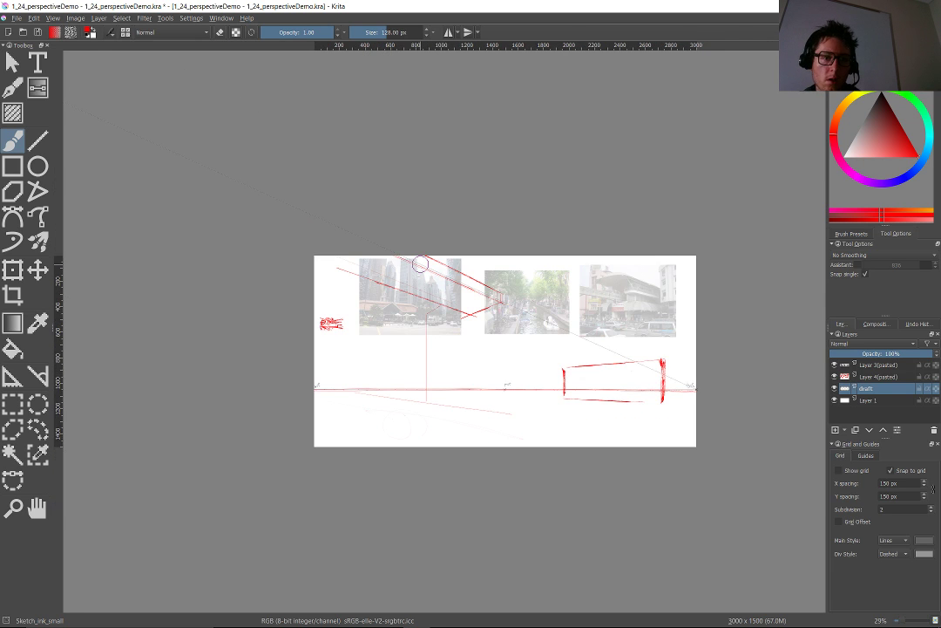
scroll(420, 263, "up", 5)
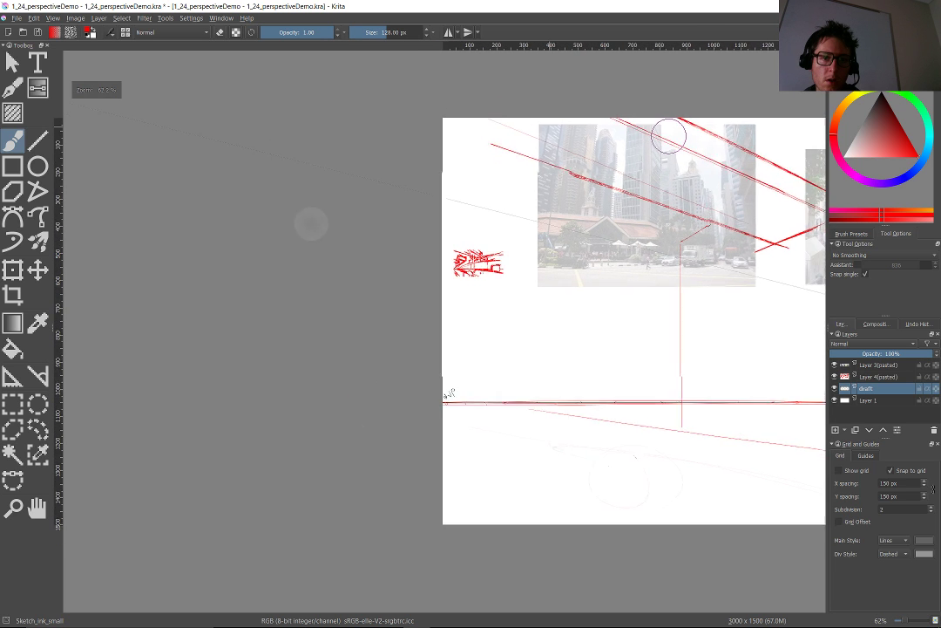
mouse_move(669, 136)
left_mouse_down()
mouse_move(565, 113)
mouse_move(538, 90)
left_mouse_up()
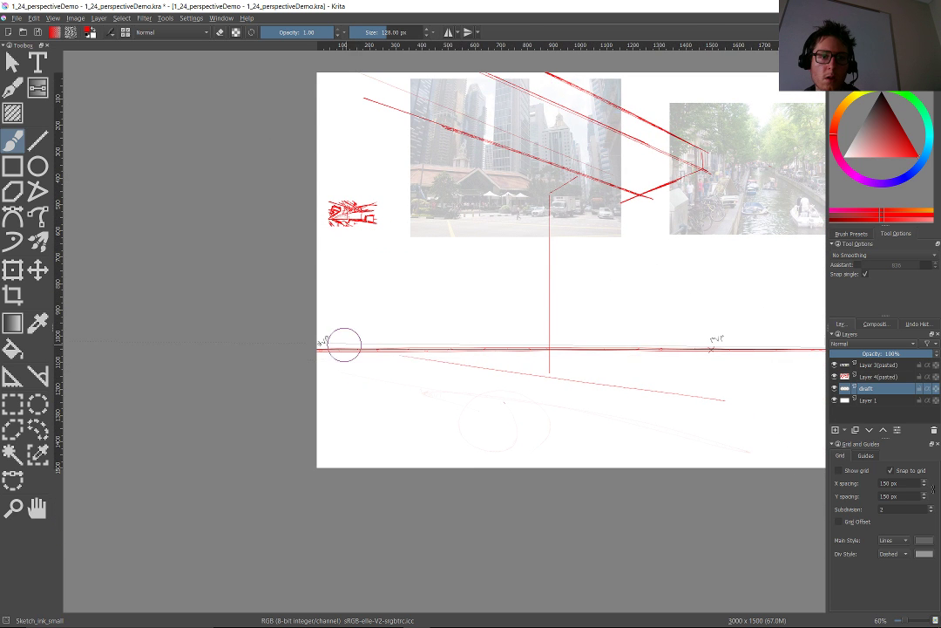
mouse_move(319, 350)
left_mouse_down()
mouse_move(569, 467)
mouse_move(359, 356)
left_mouse_up()
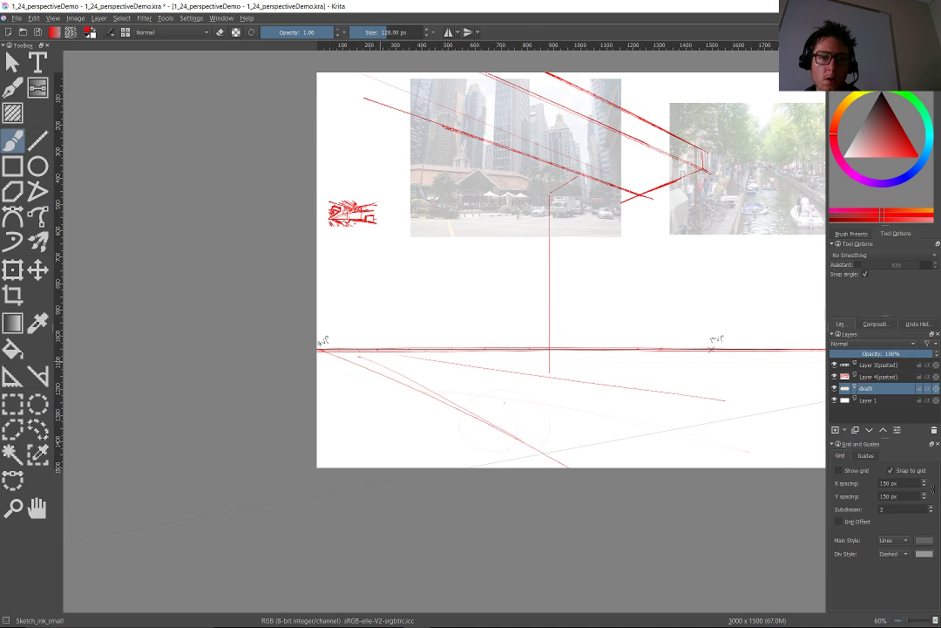
key("ctrl+z")
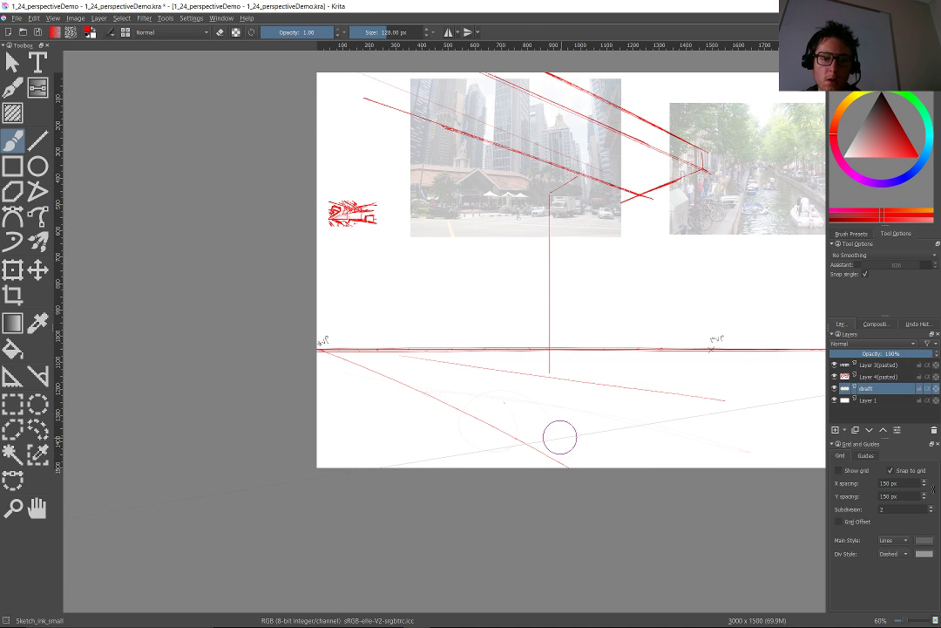
Turn assistant snapping back on and brush shallow red lines just below the horizon near the left vanishing point.
key("ctrl+shift+l")
left_click_drag(326, 353, 414, 361)
left_click_drag(326, 352, 508, 368)
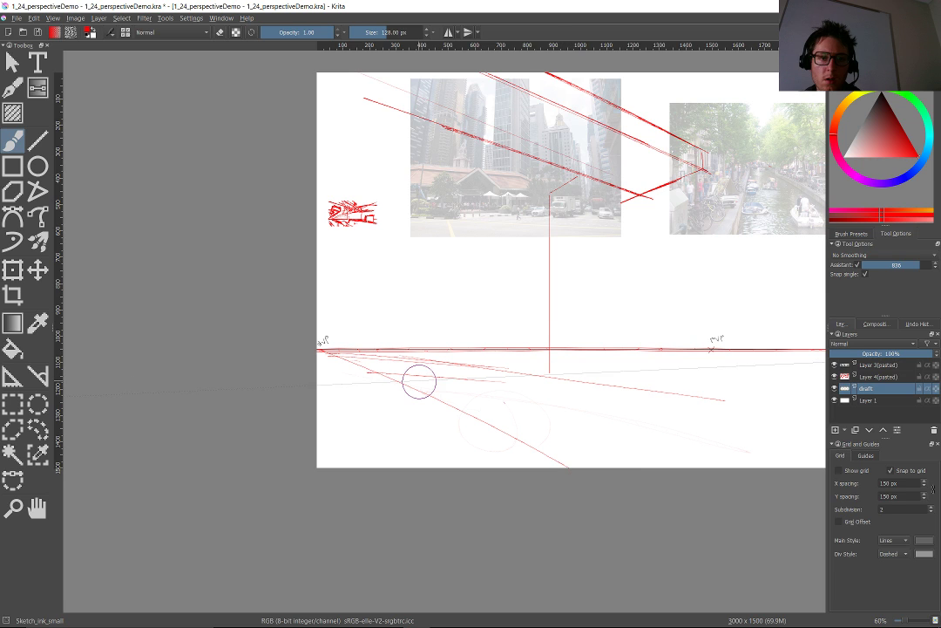
Add a Vanishing Point assistant at the horizon's left end and brush snapped red lines radiating from it toward the bottom edge.
left_click(12, 375)
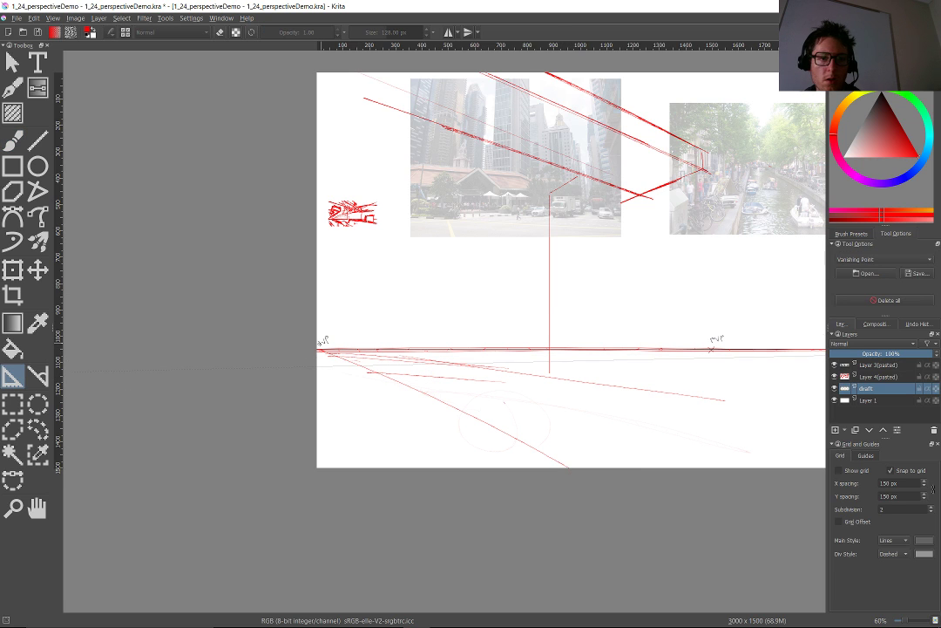
left_click(317, 350)
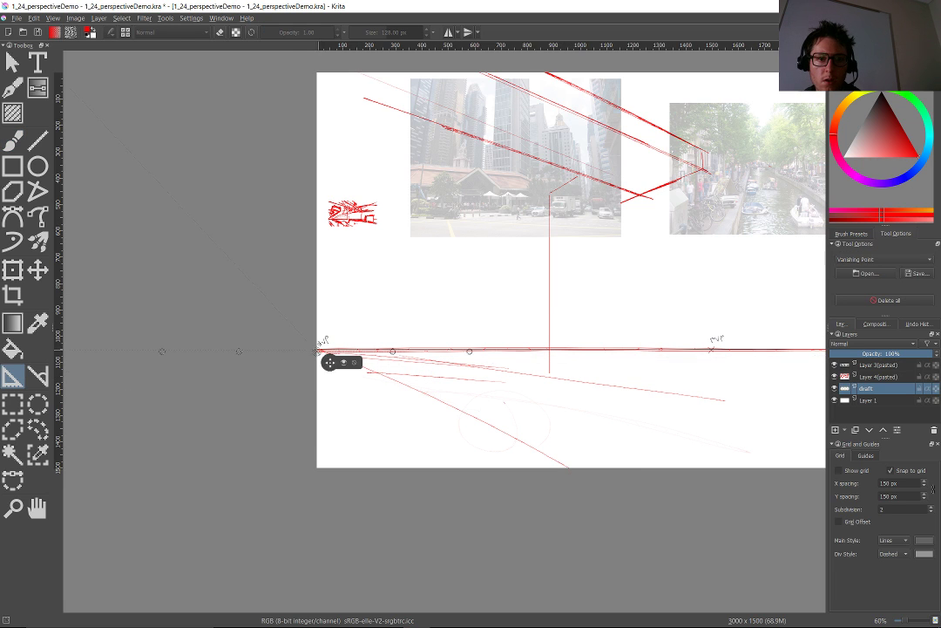
key("b")
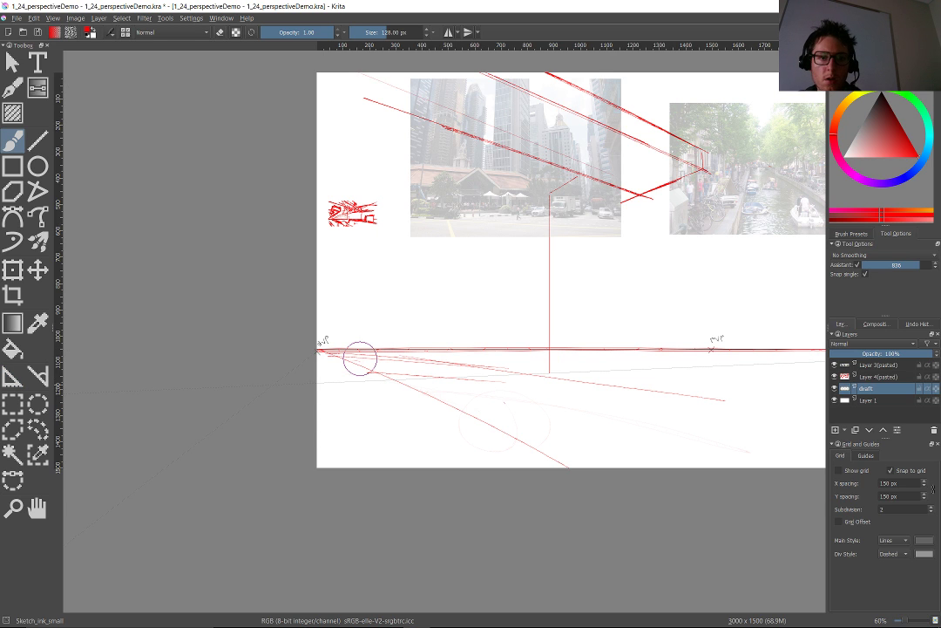
left_click_drag(360, 368, 552, 468)
mouse_move(340, 362)
left_mouse_down()
mouse_move(528, 467)
mouse_move(495, 437)
left_mouse_up()
Turn off assistant snapping and brush five freehand red vertical lines from the descending perspective lines to the canvas's bottom edge.
scroll(332, 332, "up", 3)
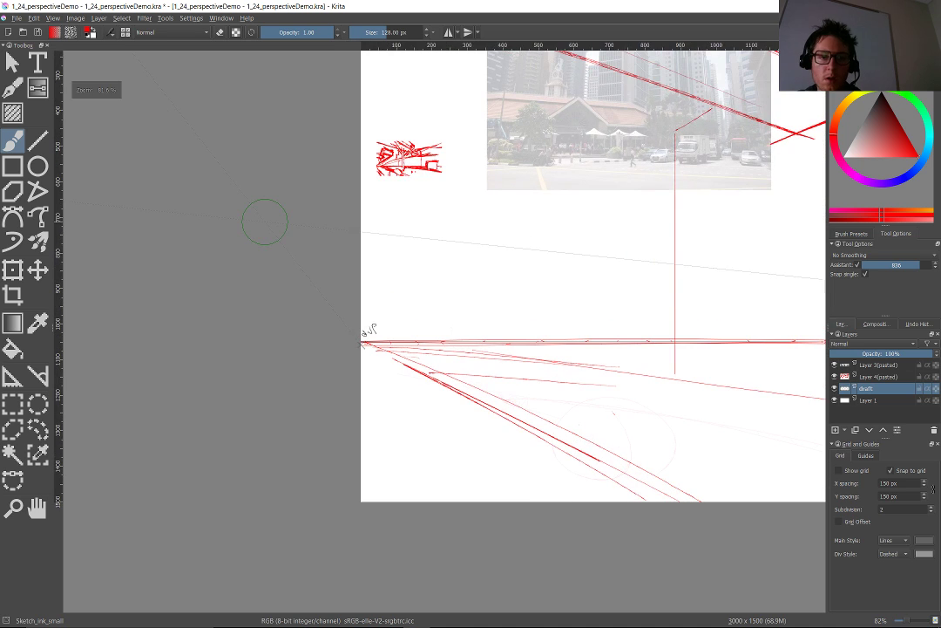
key("ctrl+shift+l")
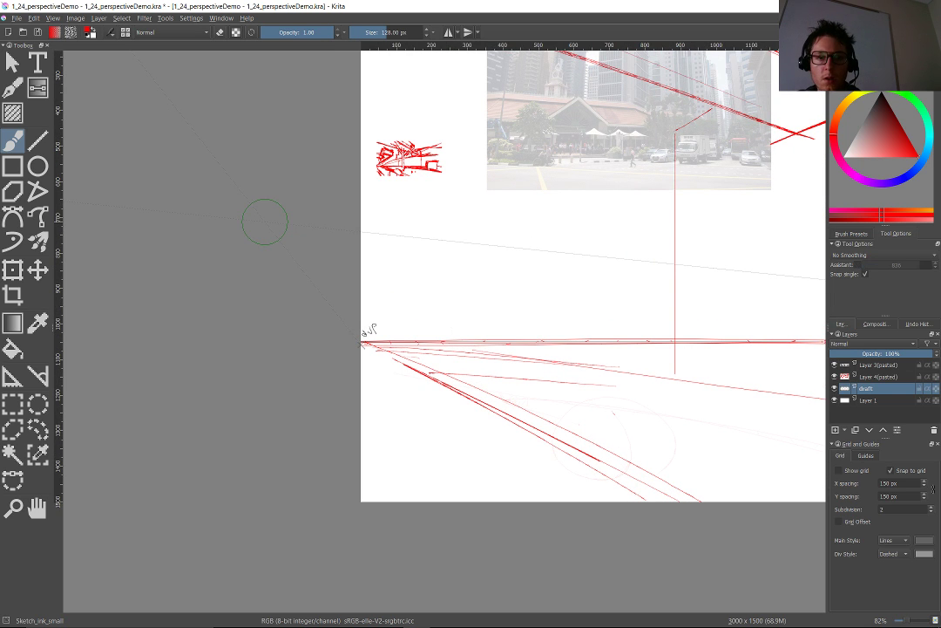
mouse_move(547, 445)
left_mouse_down()
mouse_move(561, 518)
mouse_move(551, 538)
left_mouse_up()
left_click_drag(582, 467, 579, 538)
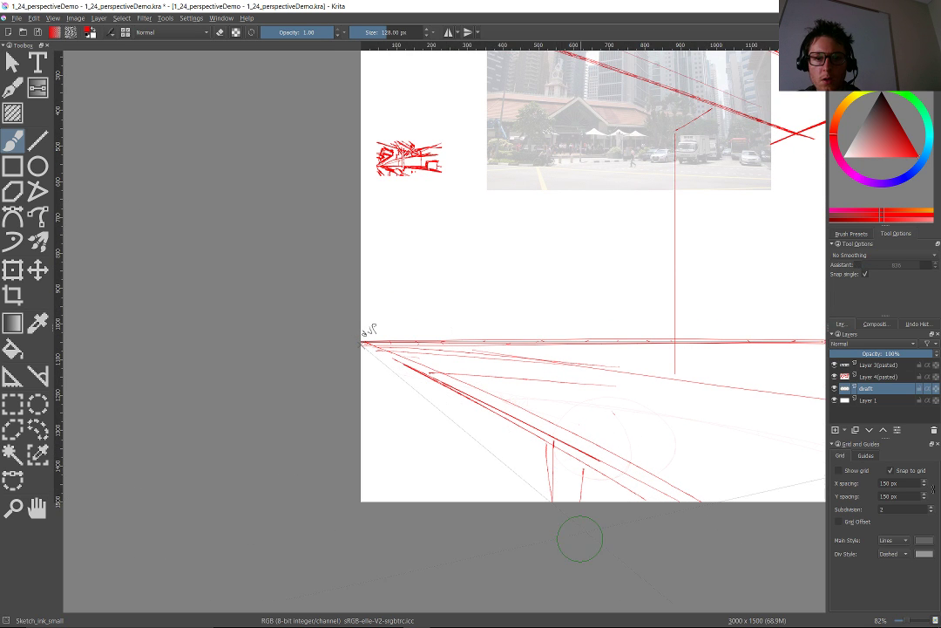
left_click_drag(510, 419, 513, 523)
left_click_drag(466, 398, 454, 548)
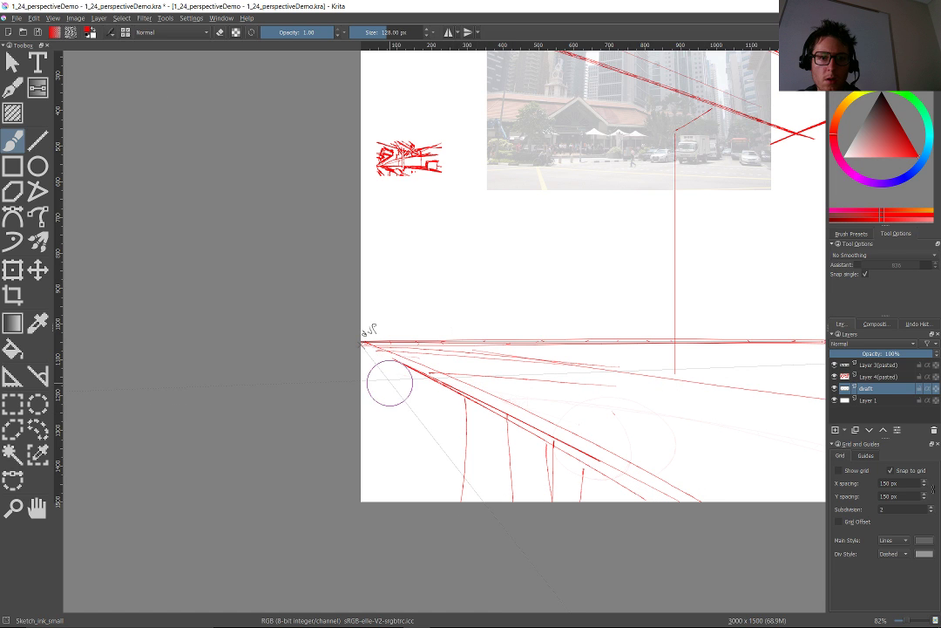
Turn on assistant snapping and brush steeper red lines converging on the left vanishing point across the vertical strokes.
key("ctrl+shift+l")
left_click_drag(375, 353, 550, 482)
left_click_drag(399, 389, 492, 484)
left_click_drag(388, 383, 485, 511)
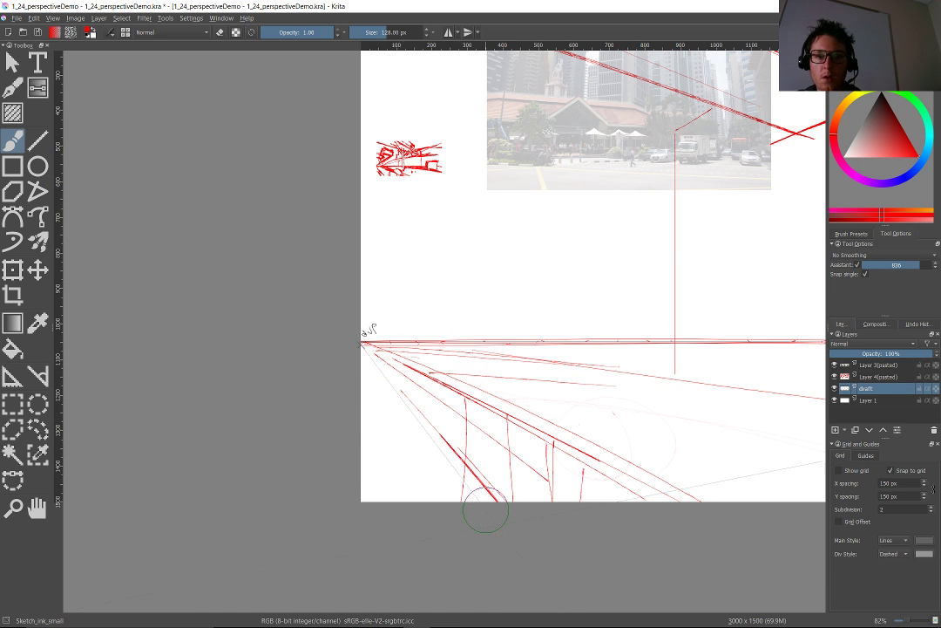
Brush a long, nearly horizontal red line just below the horizon, ending at the lower-left corner of the red box shape.
scroll(332, 416, "down", 5)
scroll(353, 407, "up", 4)
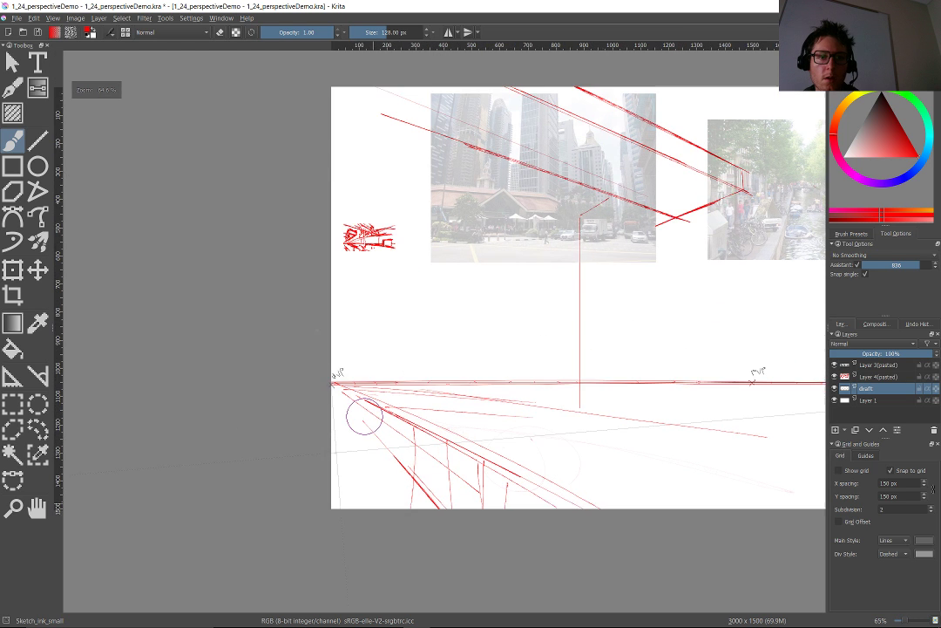
scroll(349, 414, "down", 1)
scroll(102, 357, "down", 1)
left_click_drag(400, 350, 721, 324)
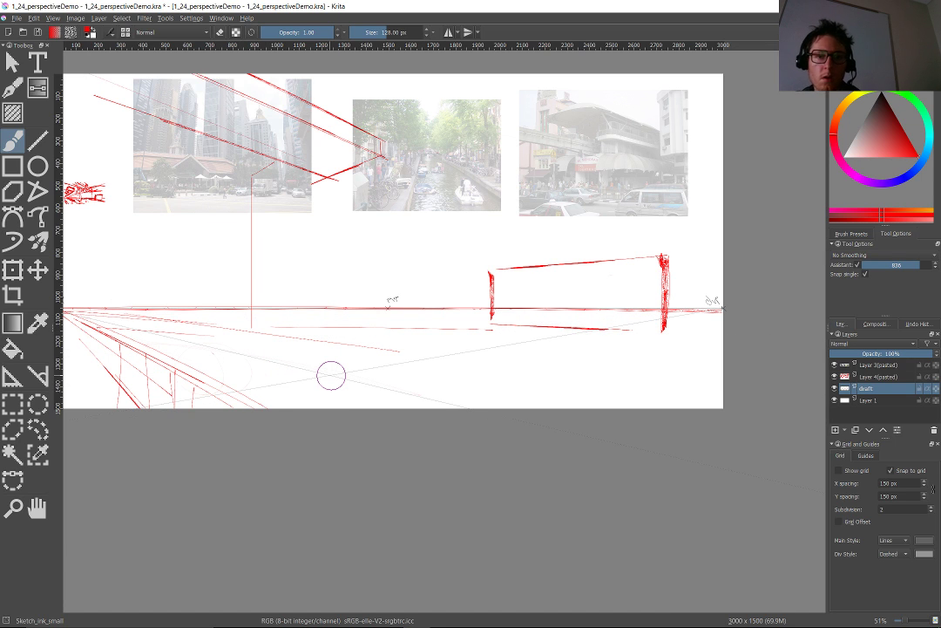
left_click_drag(631, 334, 349, 373)
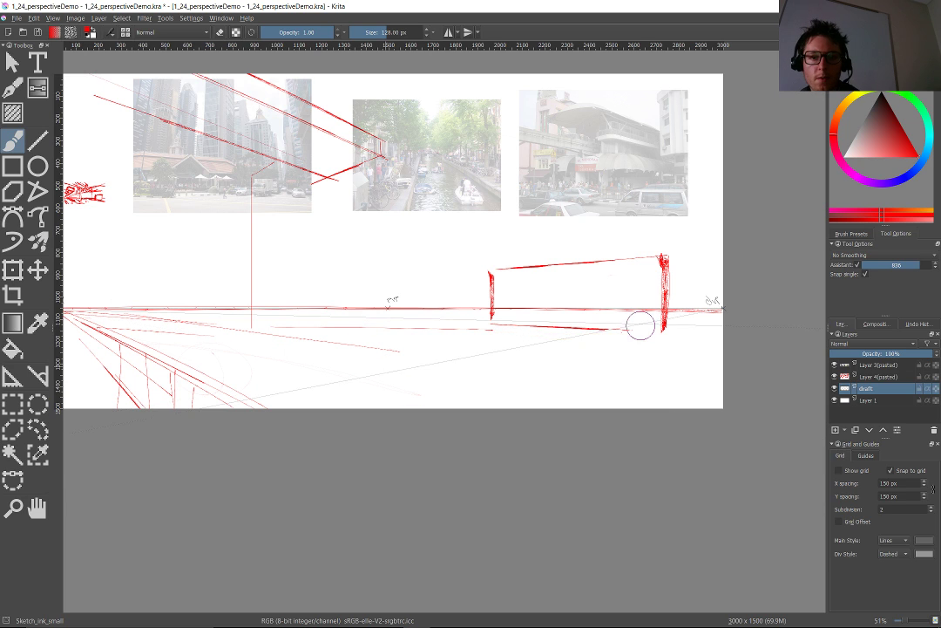
mouse_move(636, 334)
left_mouse_down()
mouse_move(475, 384)
mouse_move(544, 361)
left_mouse_up()
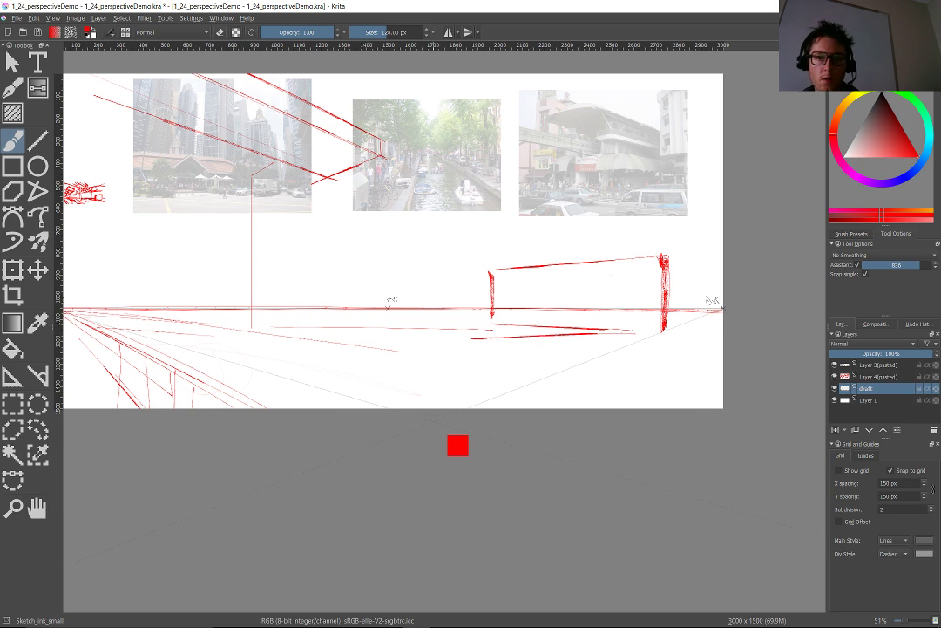
key("ctrl+z")
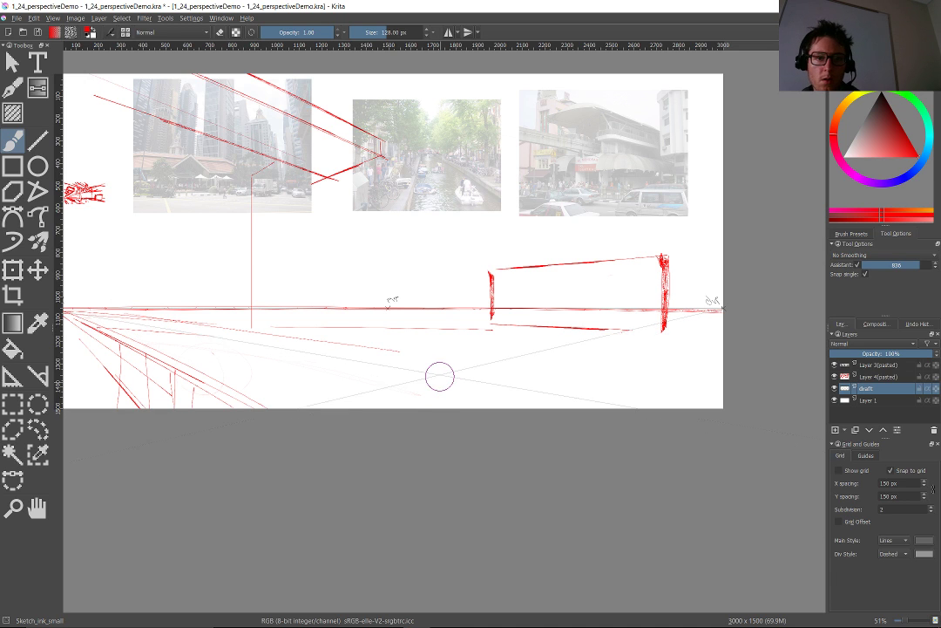
Brush snapped red perspective lines below the horizon, two rising toward the red box's base and one descending to the canvas's lower-right corner.
left_click_drag(442, 364, 644, 327)
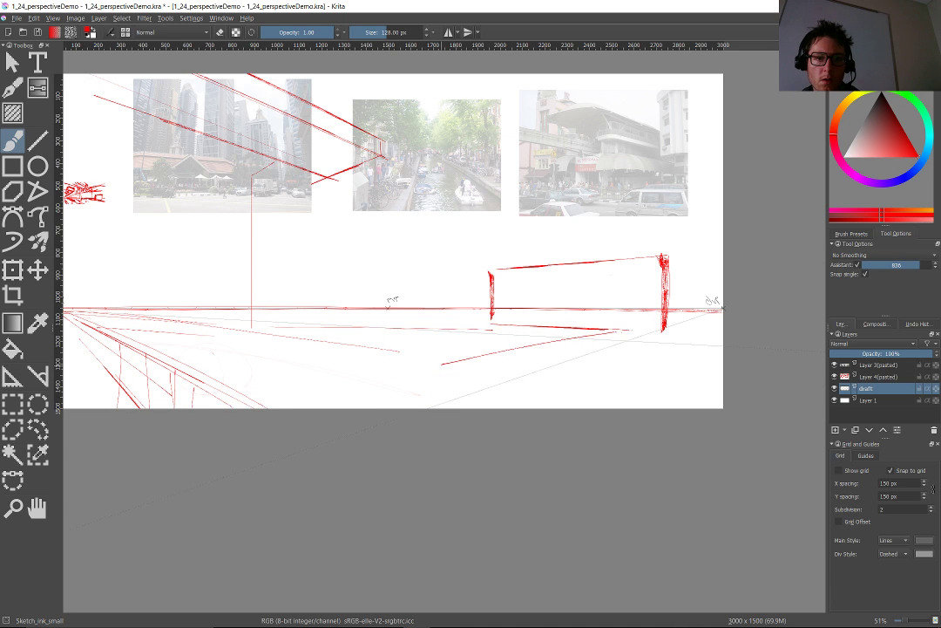
left_click_drag(340, 338, 493, 326)
left_click_drag(336, 342, 479, 328)
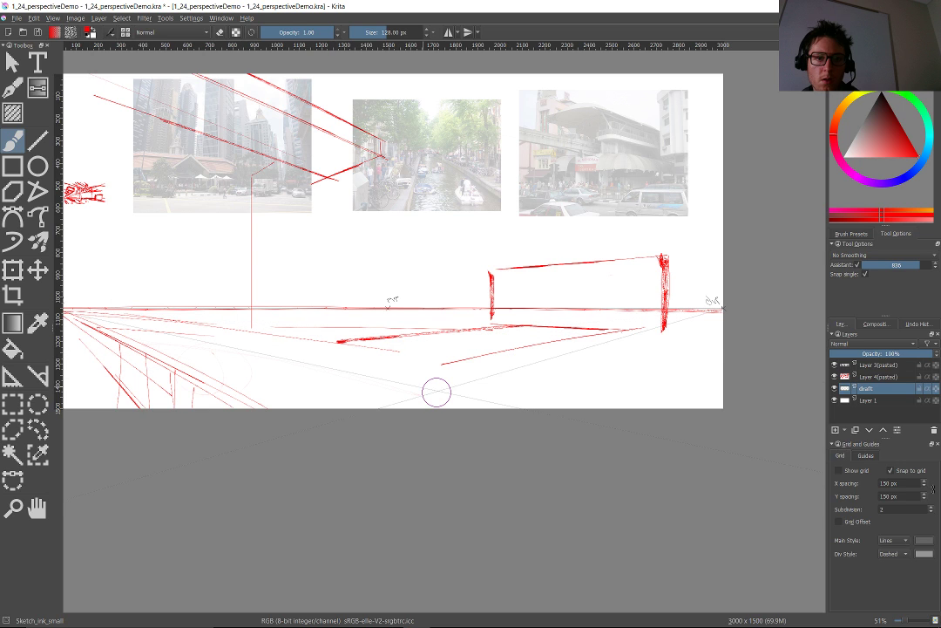
left_click_drag(443, 365, 707, 407)
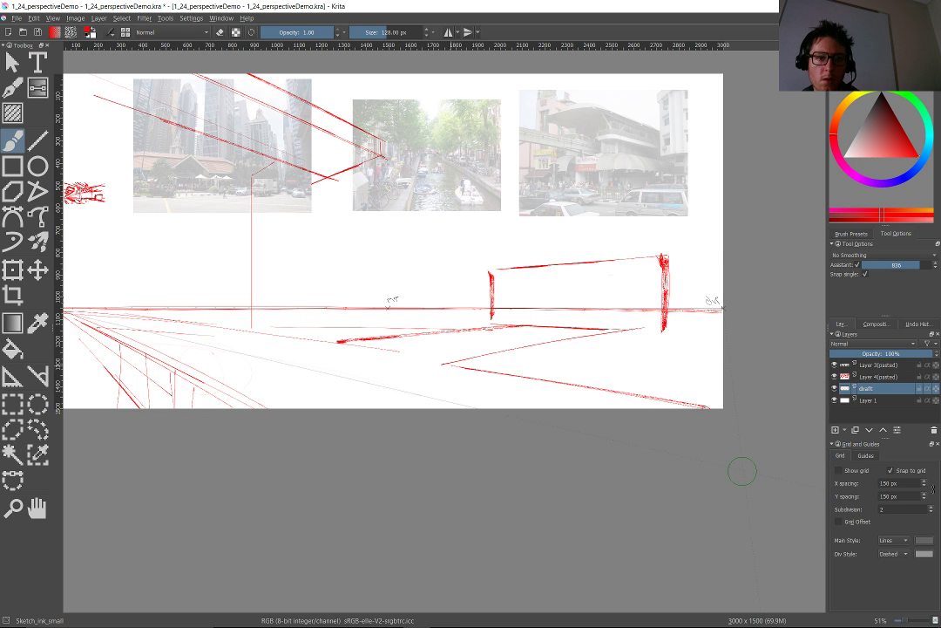
Brush snapped, nearly horizontal red lines just below the horizon leading to the box's lower-left corner, and thicken one of them into a heavy ground line.
scroll(490, 403, "down", 2)
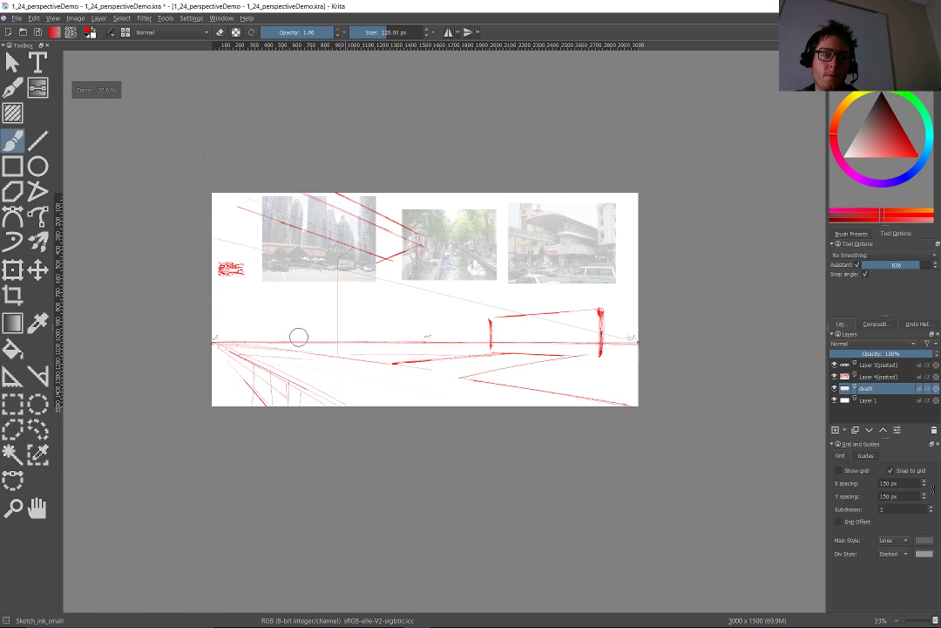
scroll(299, 337, "up", 2)
left_click_drag(299, 337, 439, 350)
scroll(438, 350, "up", 4)
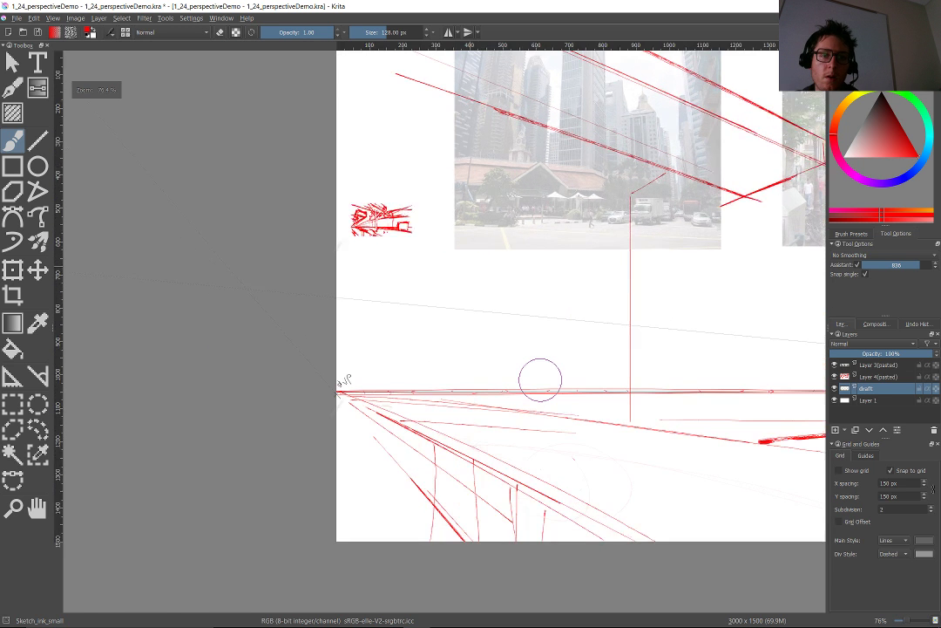
scroll(363, 373, "down", 4)
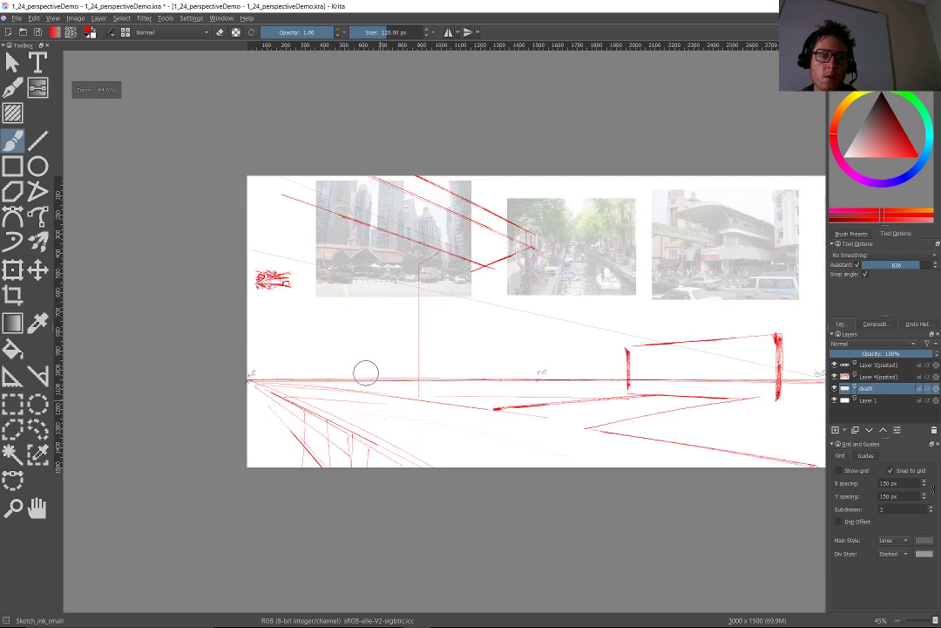
scroll(393, 383, "up", 1)
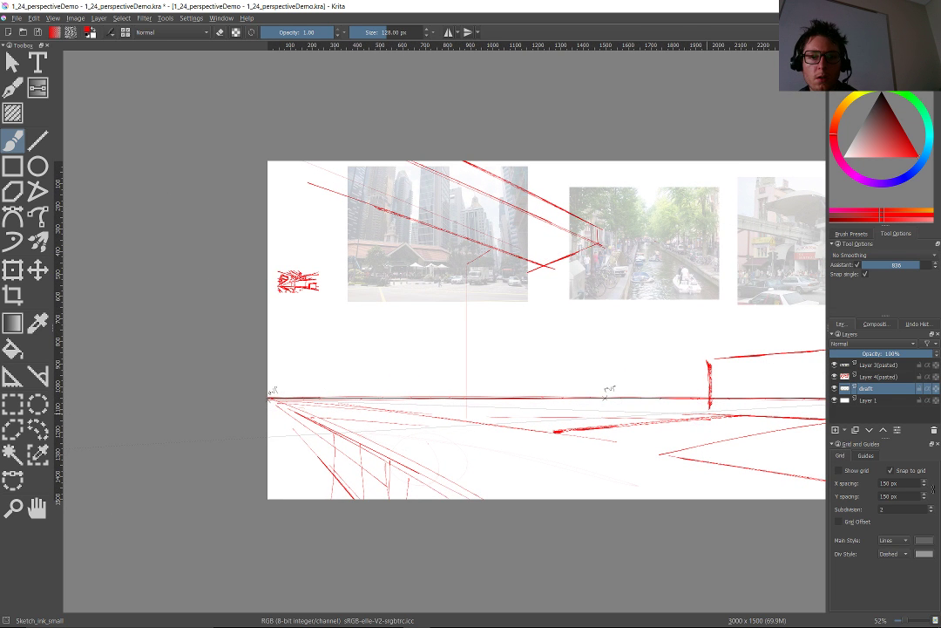
left_click_drag(560, 414, 699, 410)
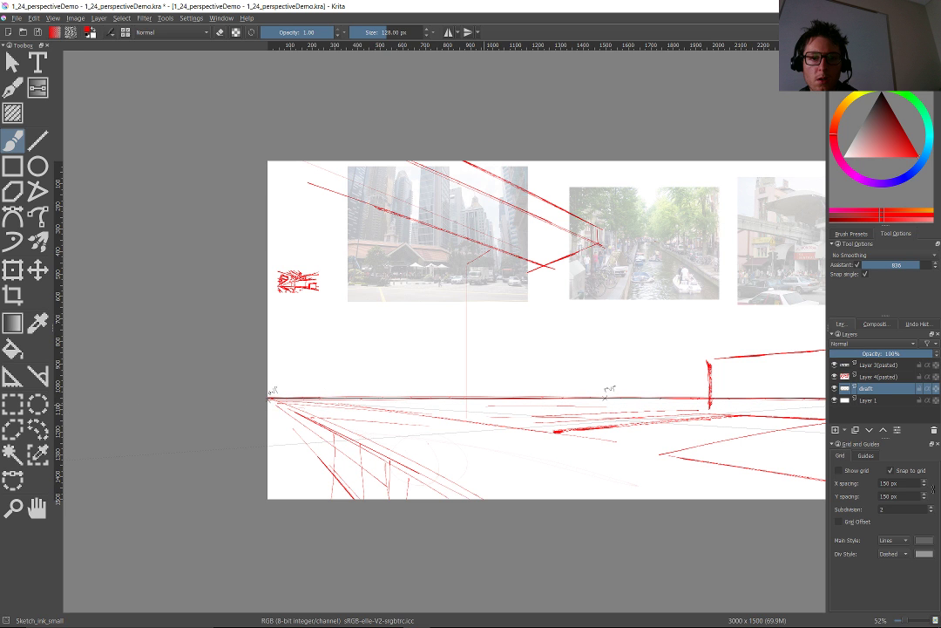
scroll(696, 415, "up", 3)
left_click_drag(802, 434, 597, 420)
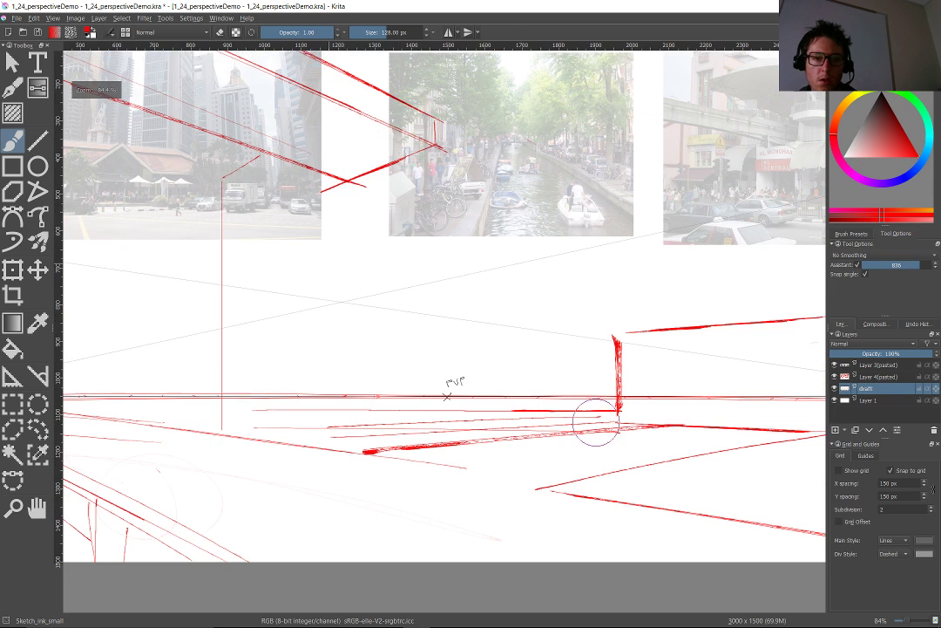
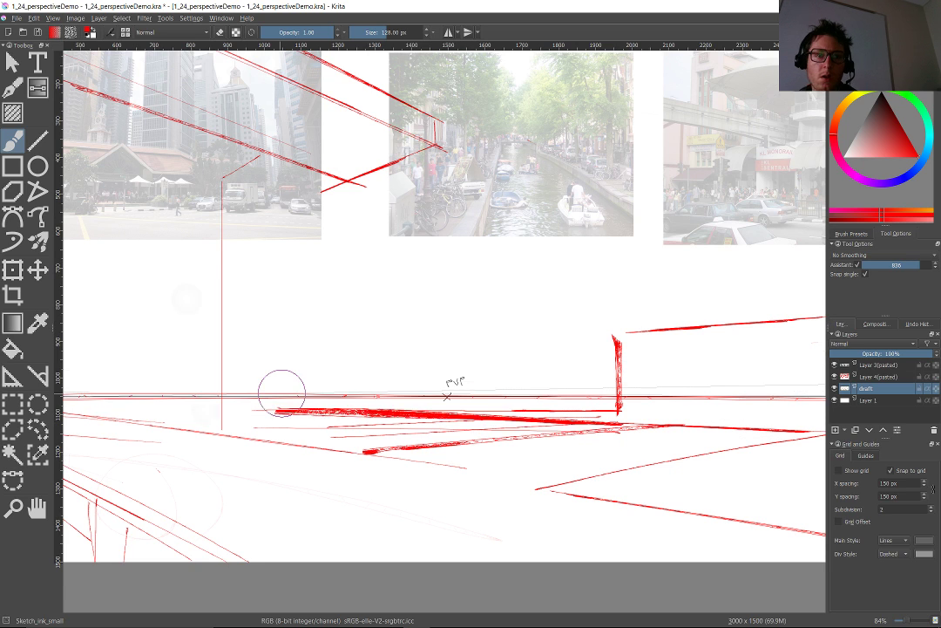
Turn off assistant snapping and brush a thick freehand red vertical upward from the heavy ground line's left end.
scroll(399, 504, "down", 1)
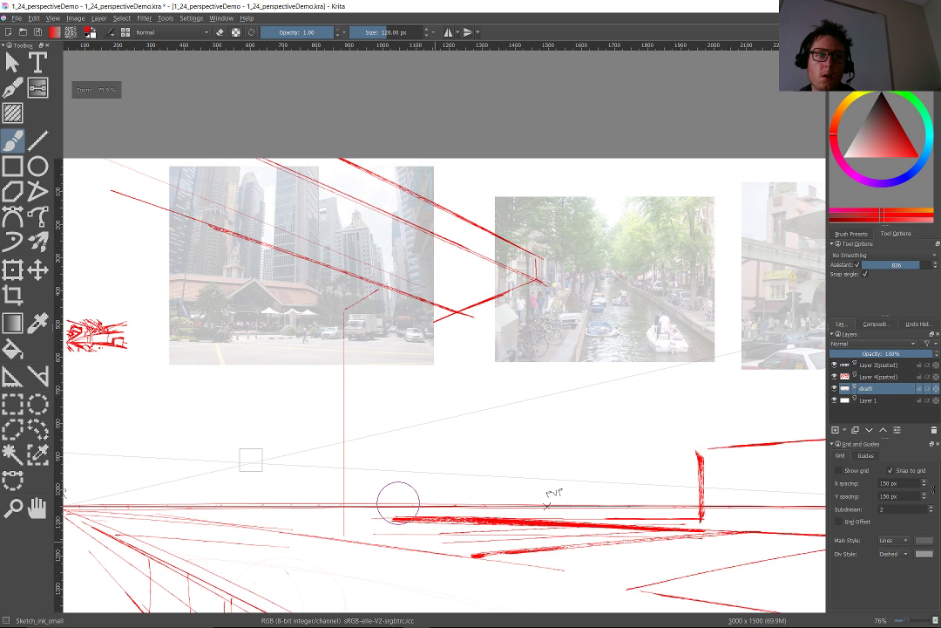
scroll(399, 504, "down", 1)
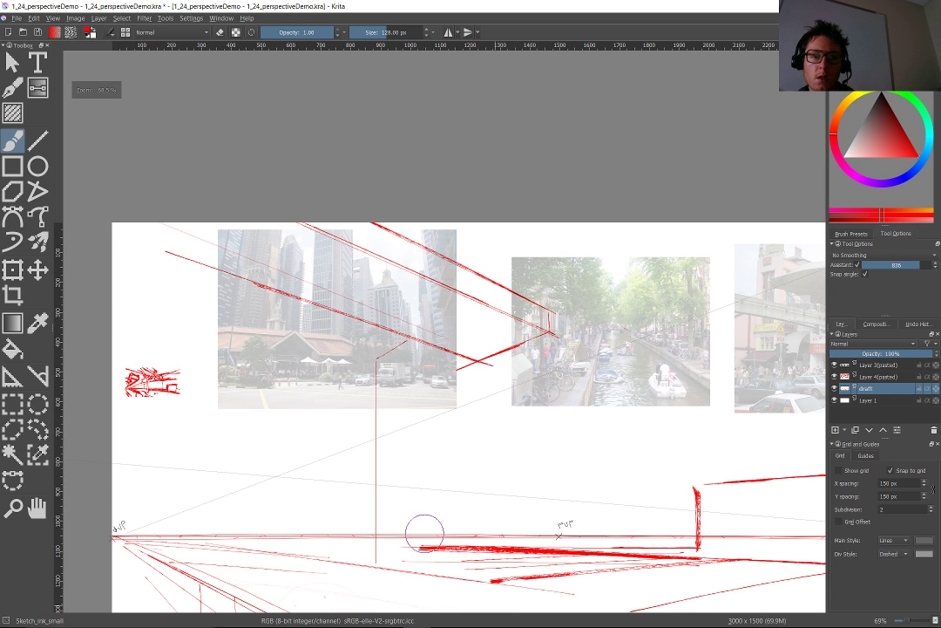
scroll(425, 532, "up", 3)
left_click_drag(459, 509, 459, 527)
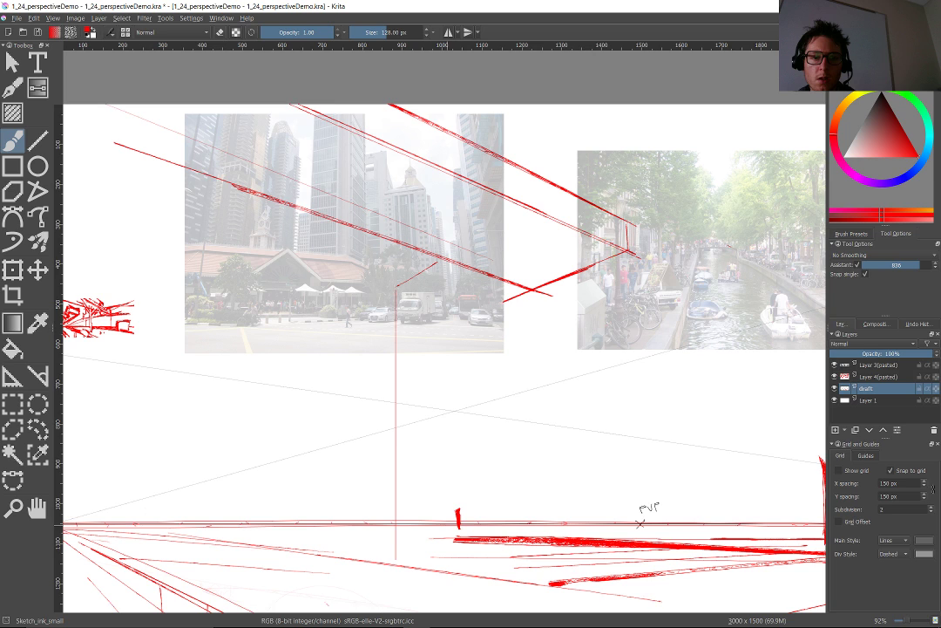
key("ctrl+shift+l")
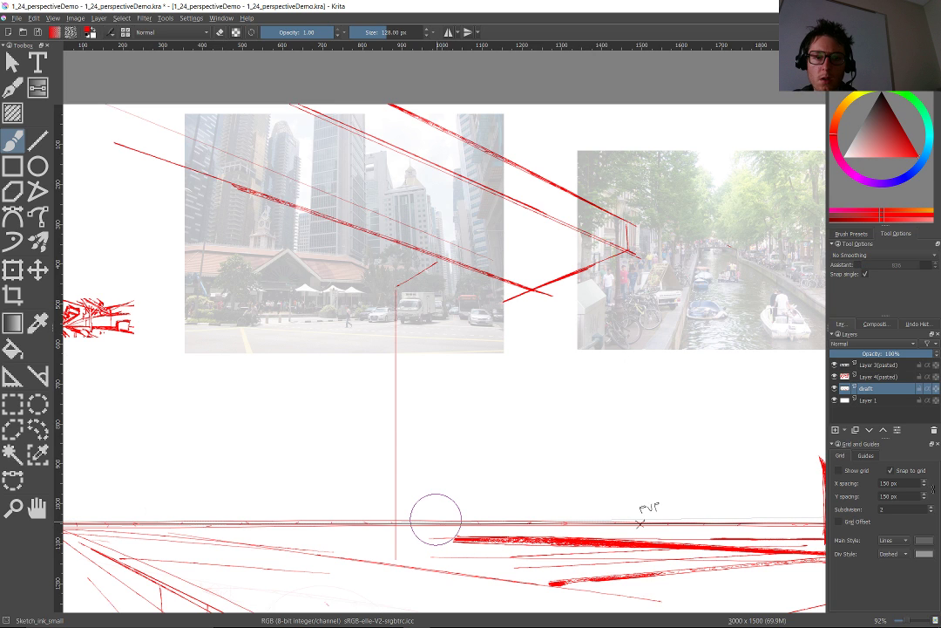
mouse_move(450, 536)
left_mouse_down()
mouse_move(454, 469)
mouse_move(451, 414)
left_mouse_up()
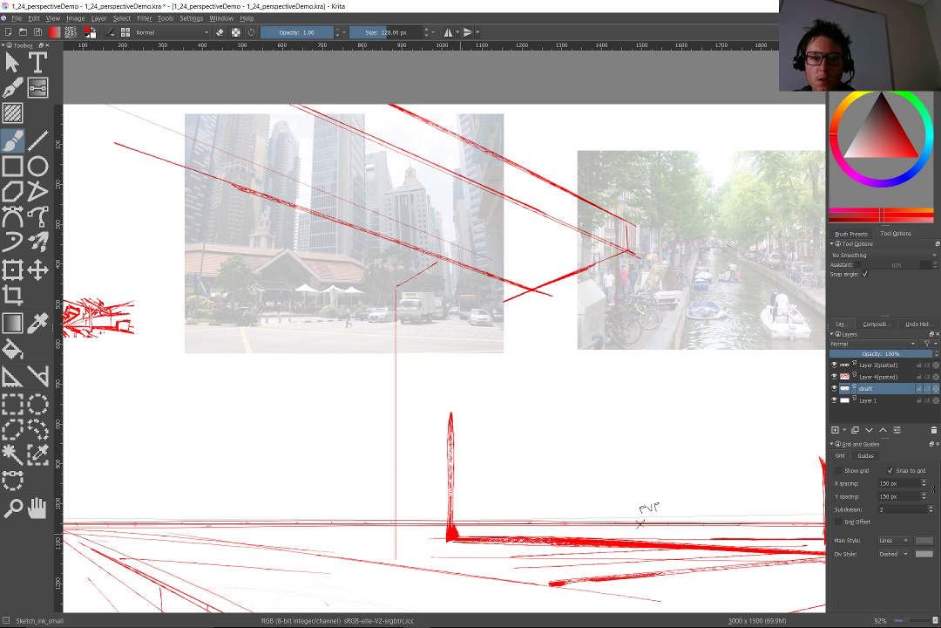
mouse_move(453, 520)
left_mouse_down()
mouse_move(457, 306)
mouse_move(668, 391)
mouse_move(708, 386)
mouse_move(626, 322)
mouse_move(598, 269)
left_mouse_up()
Brush a tall, tapered freehand red column from below the horizon up over the city street photo.
scroll(668, 390, "down", 1)
scroll(626, 321, "down", 1)
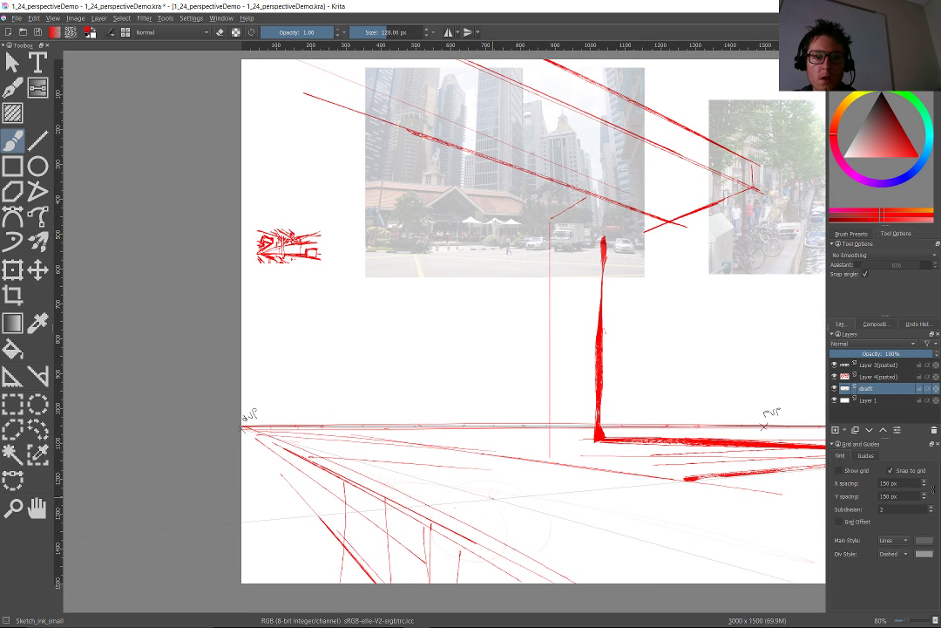
mouse_move(493, 499)
left_mouse_down()
mouse_move(519, 199)
mouse_move(508, 198)
mouse_move(481, 498)
mouse_move(476, 89)
mouse_move(479, 235)
mouse_move(492, 127)
mouse_move(483, 416)
left_mouse_up()
Reinforce the tall column with freehand strokes along its right side, down to its base and up to its top.
scroll(483, 415, "down", 3)
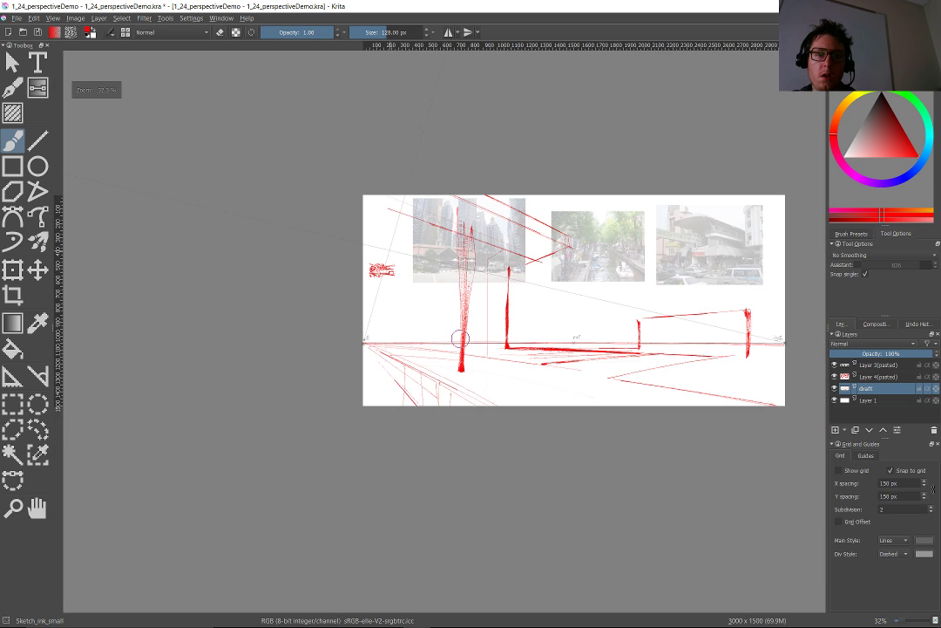
scroll(460, 337, "up", 3)
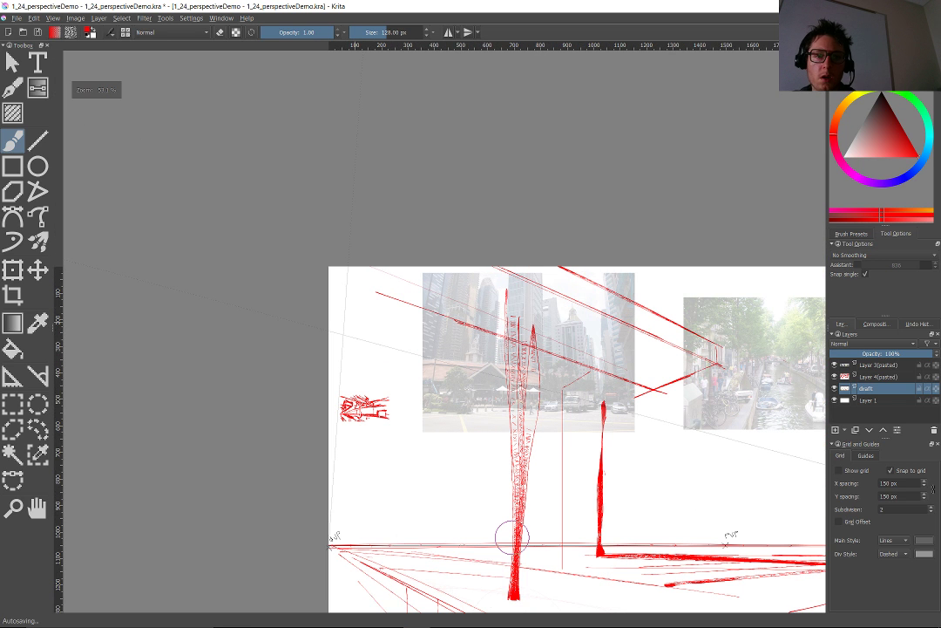
scroll(512, 537, "down", 1)
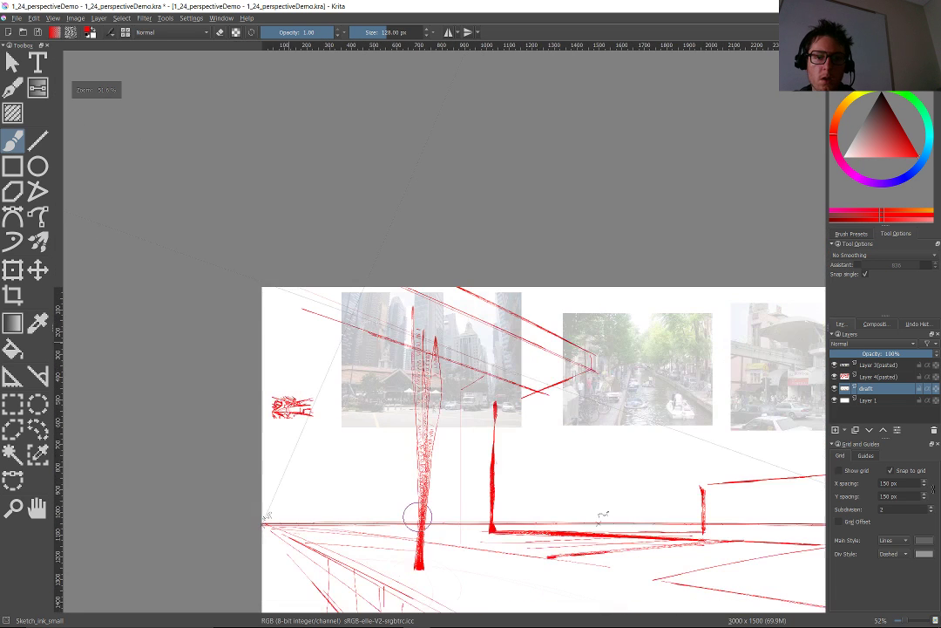
scroll(417, 515, "up", 5)
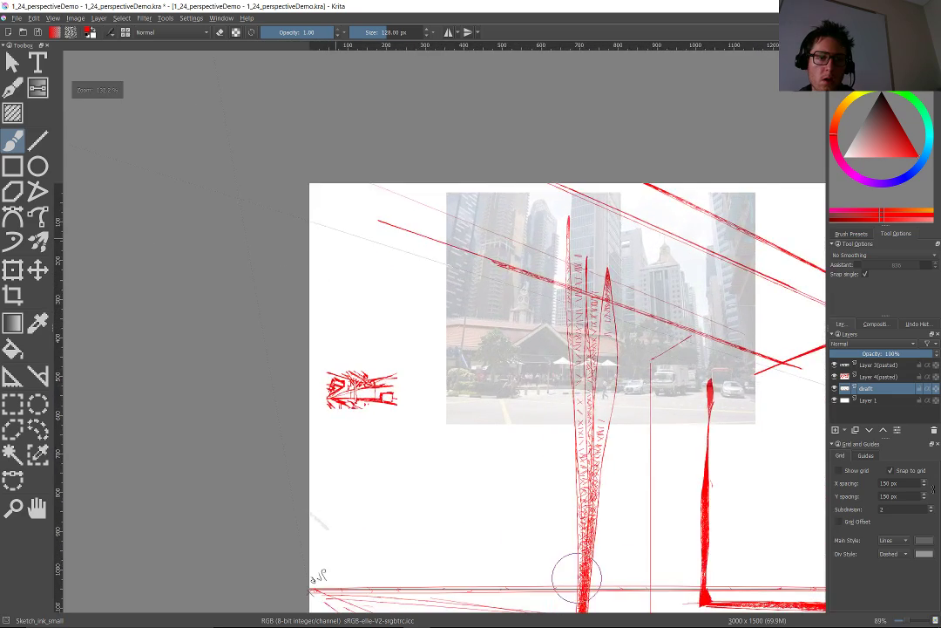
scroll(475, 498, "down", 1)
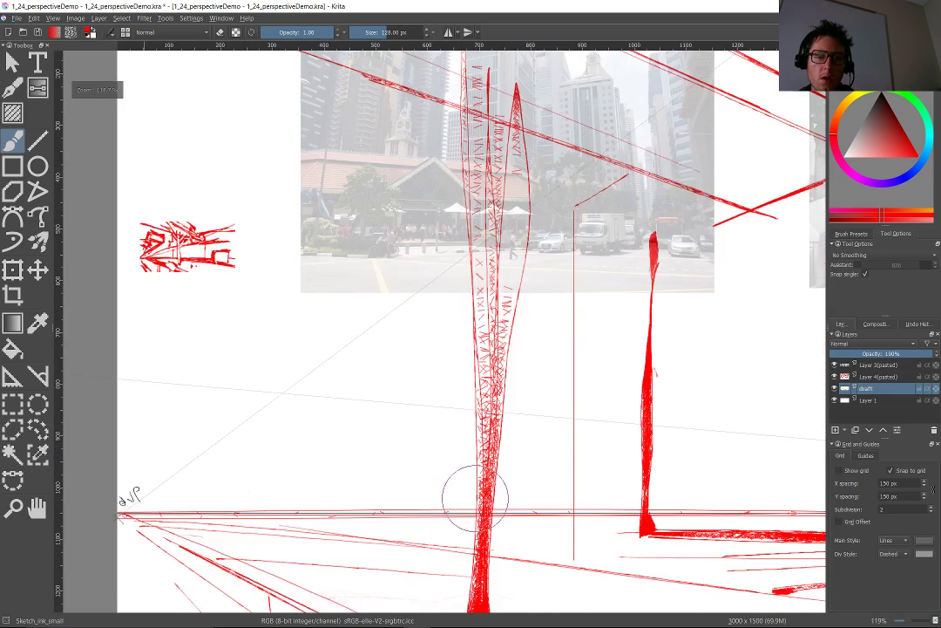
scroll(475, 498, "down", 4)
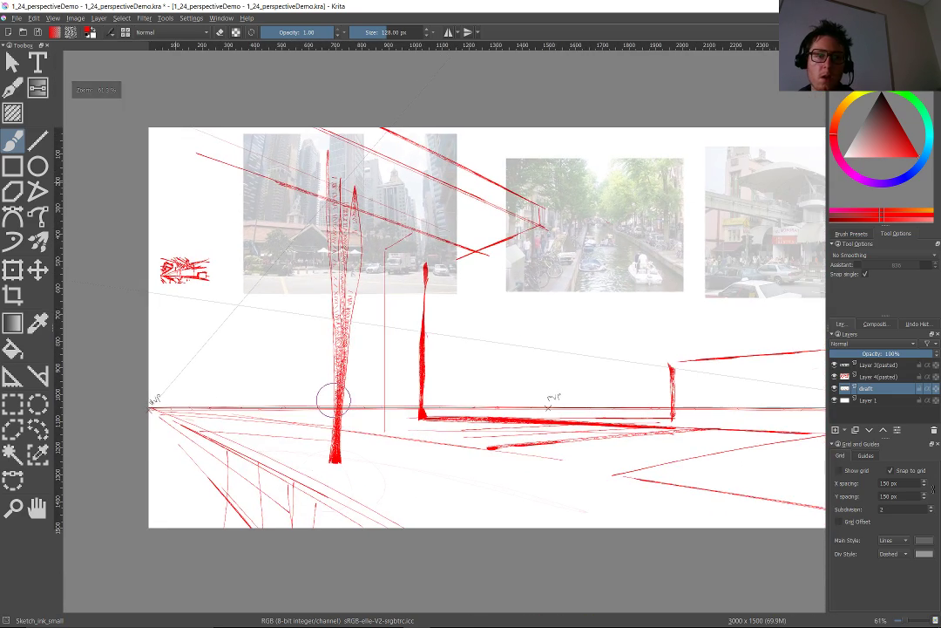
left_click_drag(350, 342, 351, 444)
mouse_move(346, 352)
left_mouse_down()
mouse_move(348, 461)
mouse_move(347, 442)
left_mouse_up()
mouse_move(351, 209)
left_mouse_down()
mouse_move(343, 174)
mouse_move(346, 235)
left_mouse_up()
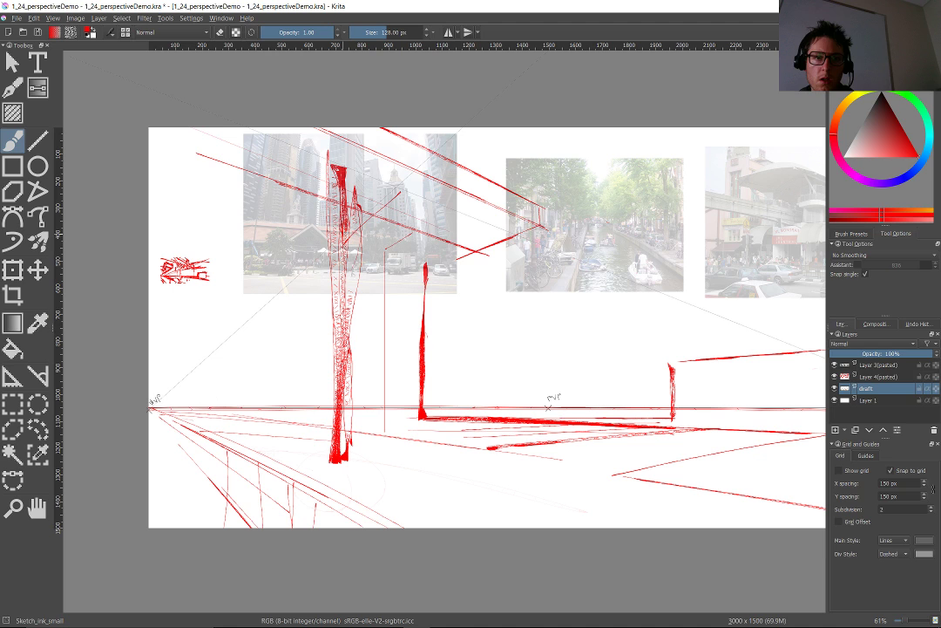
Brush a slanted freehand beam across the tall column's top, with diagonal braces running from both beam ends down to the shaft.
left_click_drag(346, 177, 395, 193)
left_click_drag(273, 141, 282, 159)
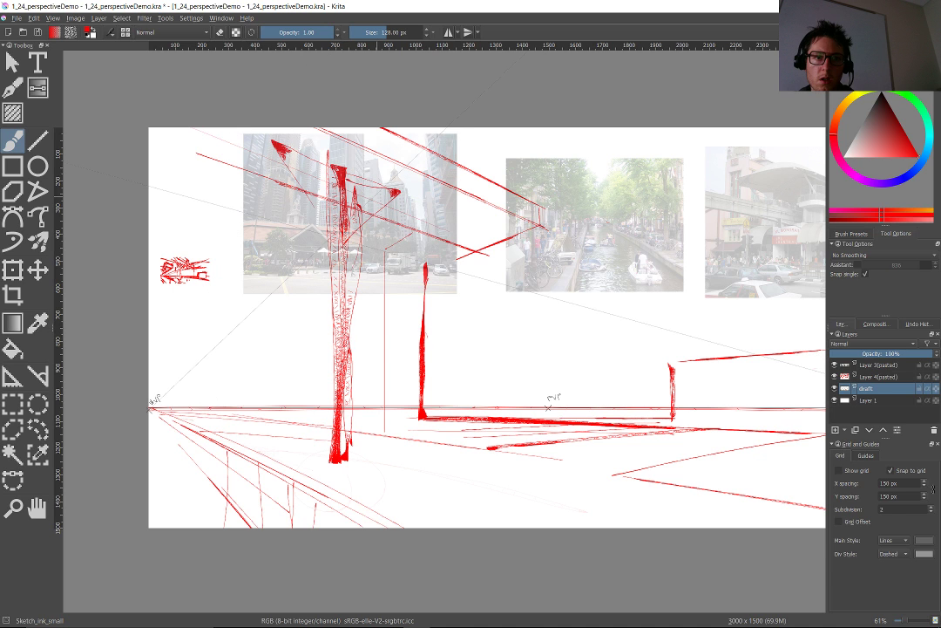
left_click_drag(422, 209, 257, 132)
mouse_move(285, 155)
left_mouse_down()
mouse_move(342, 243)
mouse_move(327, 236)
left_mouse_up()
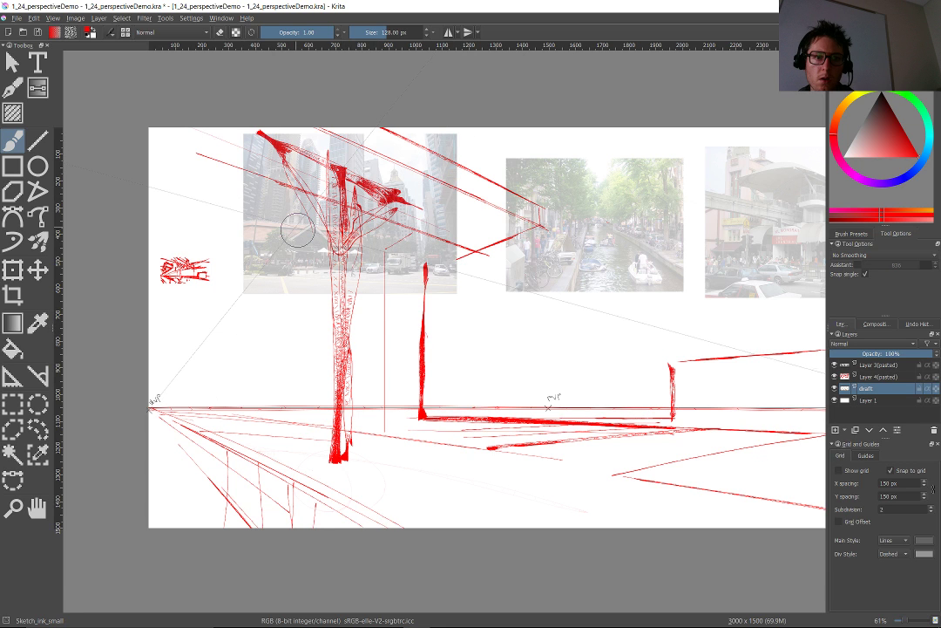
left_click_drag(338, 369, 390, 482)
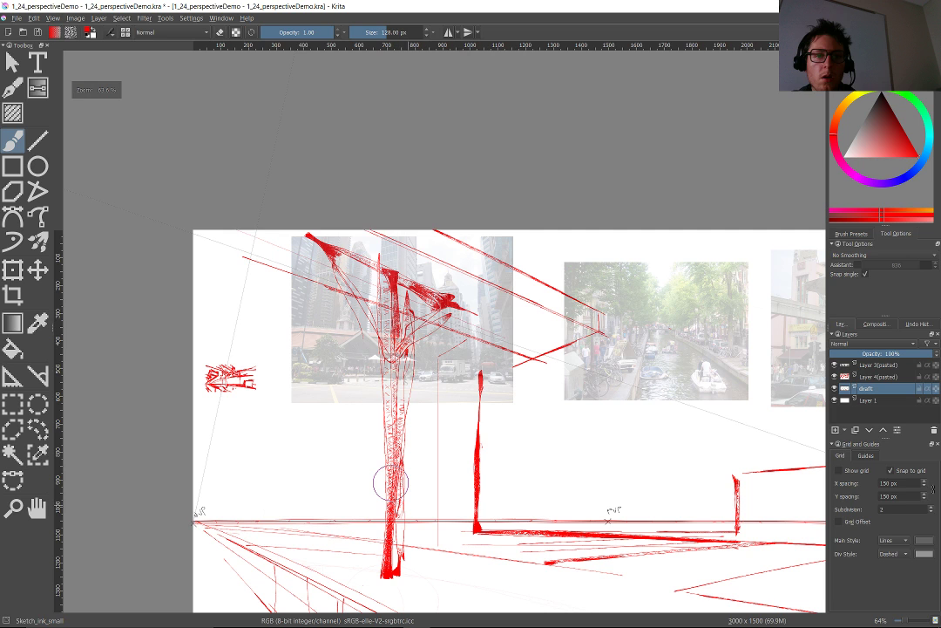
Brush a short thick freehand vertical with diagonal strokes beneath the converging upper lines at the canal photo's left edge.
scroll(454, 289, "down", 3)
left_click_drag(455, 288, 586, 191)
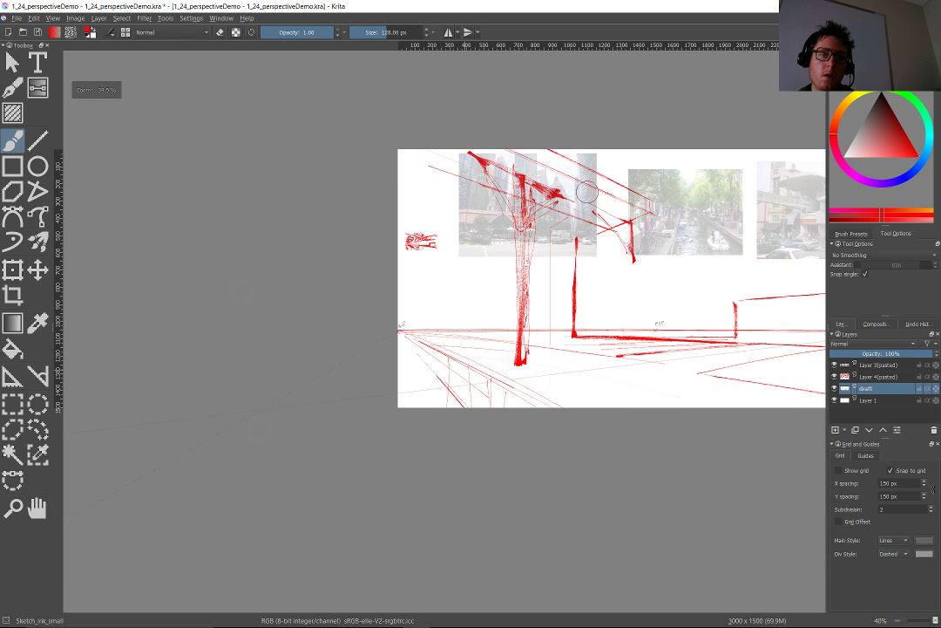
left_click_drag(587, 191, 662, 155)
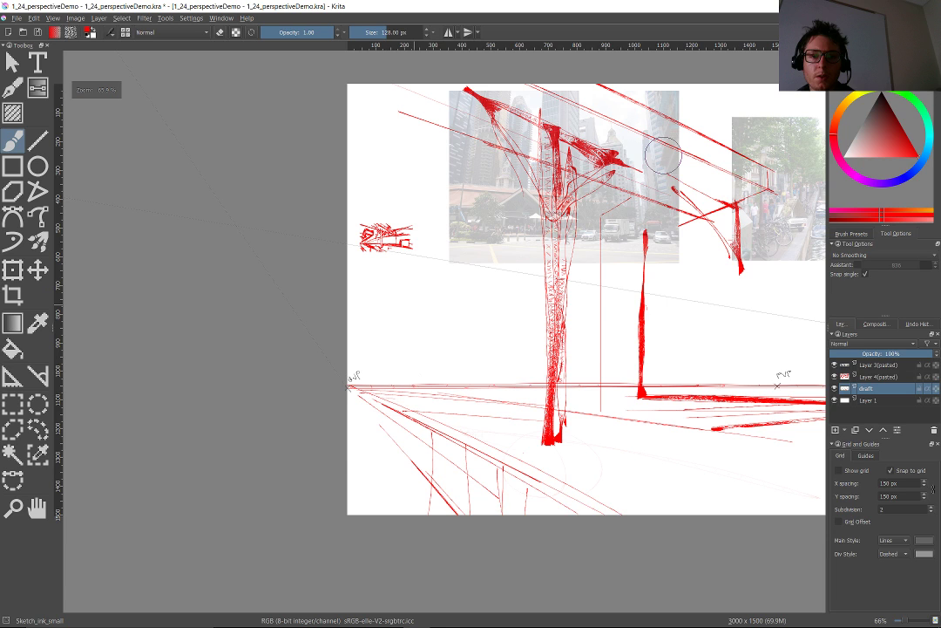
Sketch the four-sided front face of a small freehand box above the horizon, between the scribble and the tall column.
left_click_drag(423, 254, 424, 296)
mouse_move(501, 268)
left_mouse_down()
mouse_move(502, 315)
mouse_move(488, 311)
left_mouse_up()
left_click_drag(424, 296, 498, 305)
left_click_drag(432, 254, 514, 268)
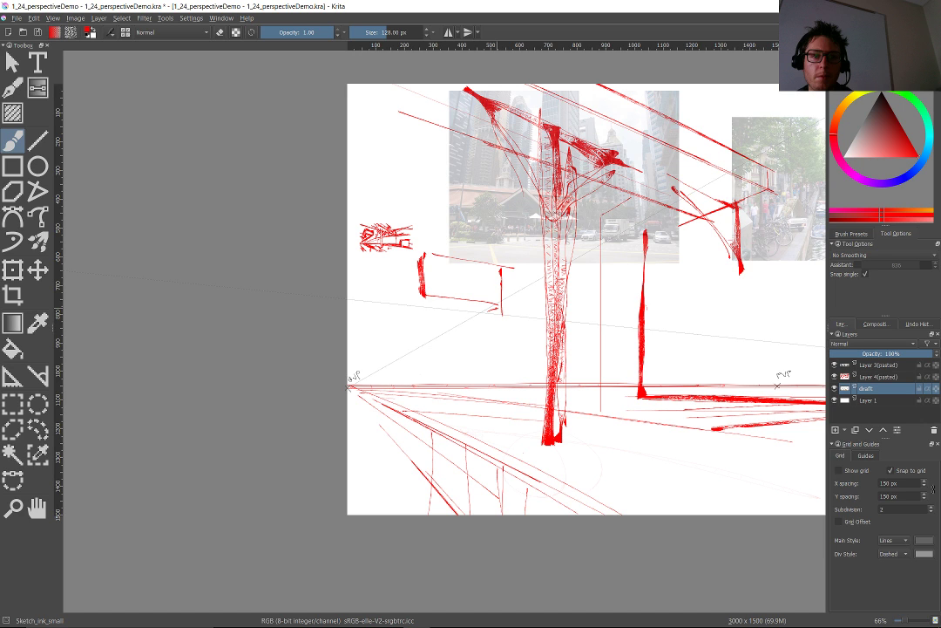
Brush receding edges from the small box's front face toward the left vanishing point and close its back corner with short strokes.
left_click_drag(488, 311, 383, 349)
left_click_drag(425, 297, 373, 352)
left_click_drag(419, 263, 373, 343)
left_click_drag(387, 313, 386, 345)
left_click_drag(390, 341, 427, 341)
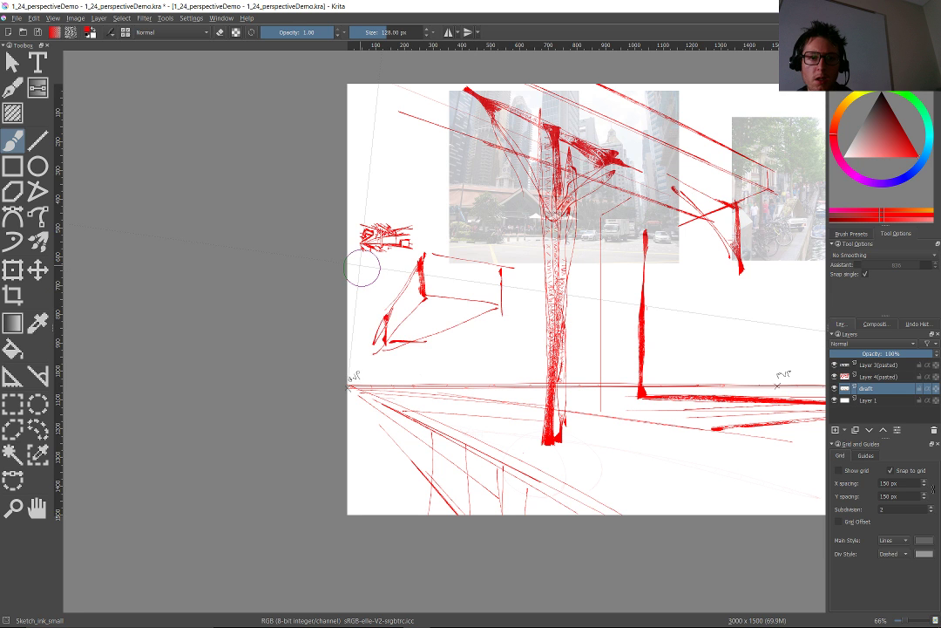
Thicken the line from the left vanishing point to the bottom edge, and brush a second freehand column beneath the beam's right end.
scroll(364, 268, "up", 1)
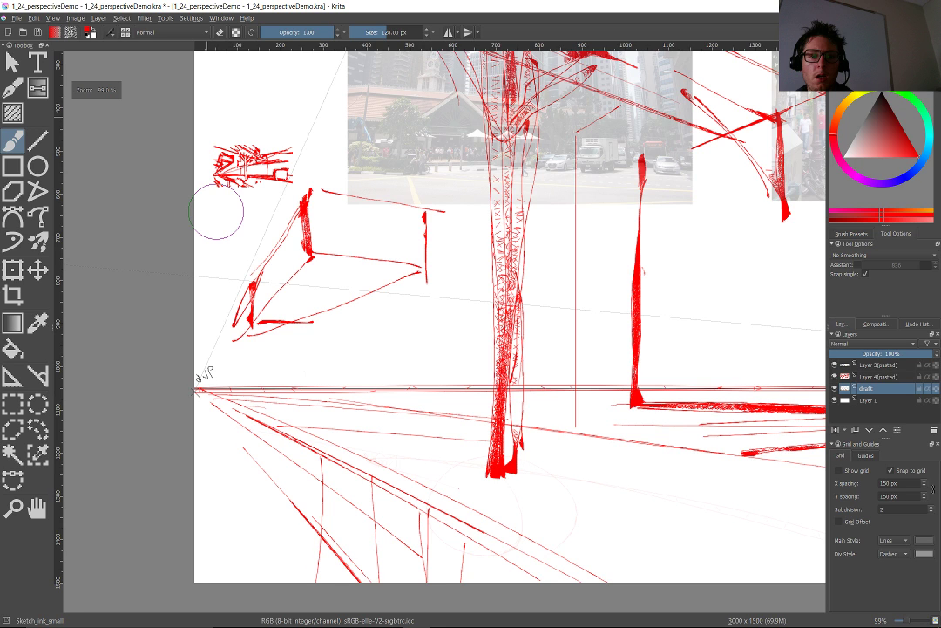
scroll(216, 211, "down", 4)
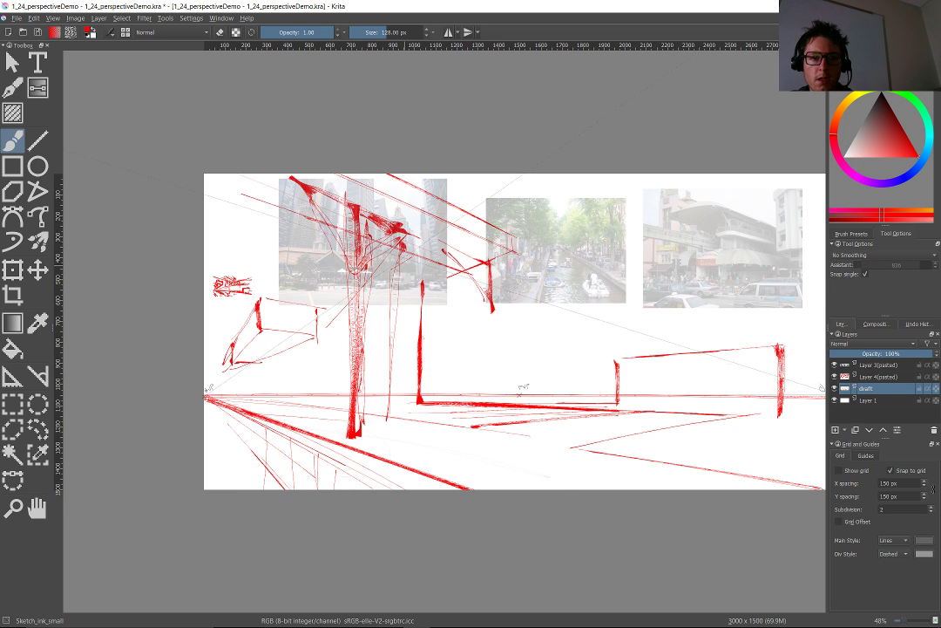
mouse_move(403, 257)
left_mouse_down()
mouse_move(400, 441)
mouse_move(405, 340)
left_mouse_up()
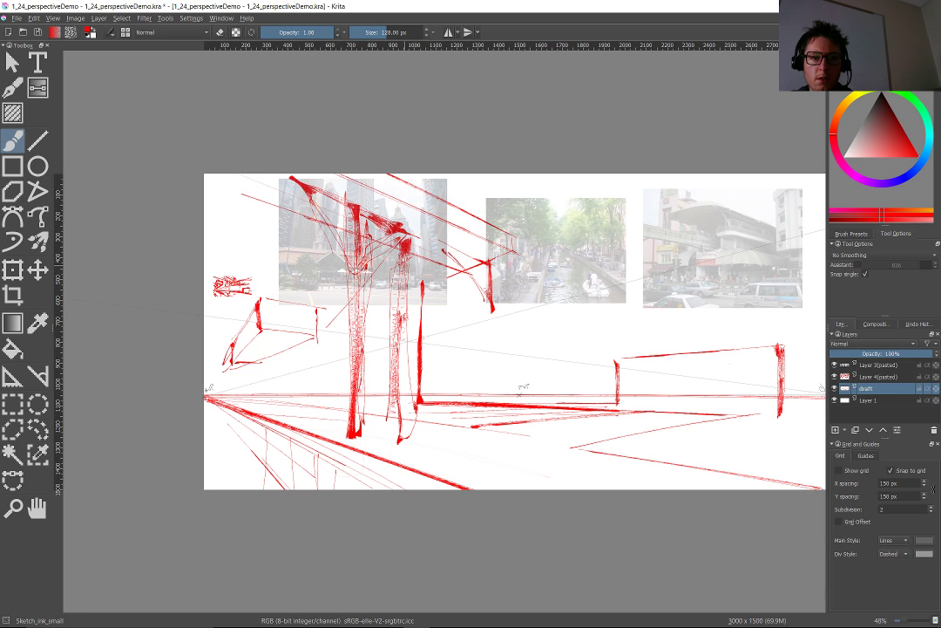
left_click_drag(406, 341, 394, 424)
left_click_drag(409, 229, 425, 237)
Erase the stray right foot of the first column's base in eraser mode, and switch to the Shape_fill brush preset.
key("e")
left_click_drag(361, 431, 361, 414)
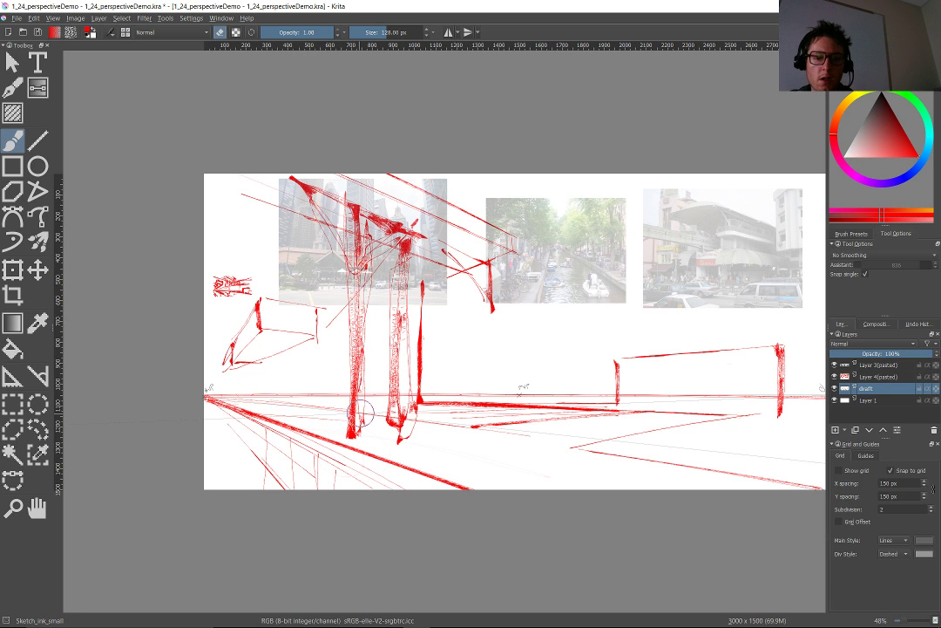
key("slash")
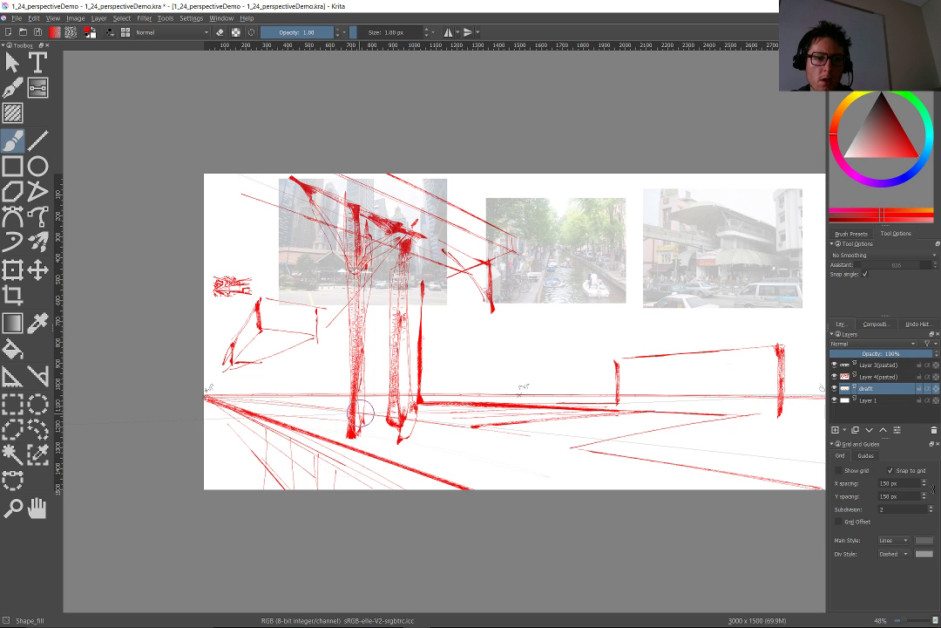
Erase the first freehand column beneath the beam with the Shape_fill brush, leaving the second column standing.
mouse_move(361, 414)
left_mouse_down()
mouse_move(381, 381)
mouse_move(341, 455)
left_mouse_up()
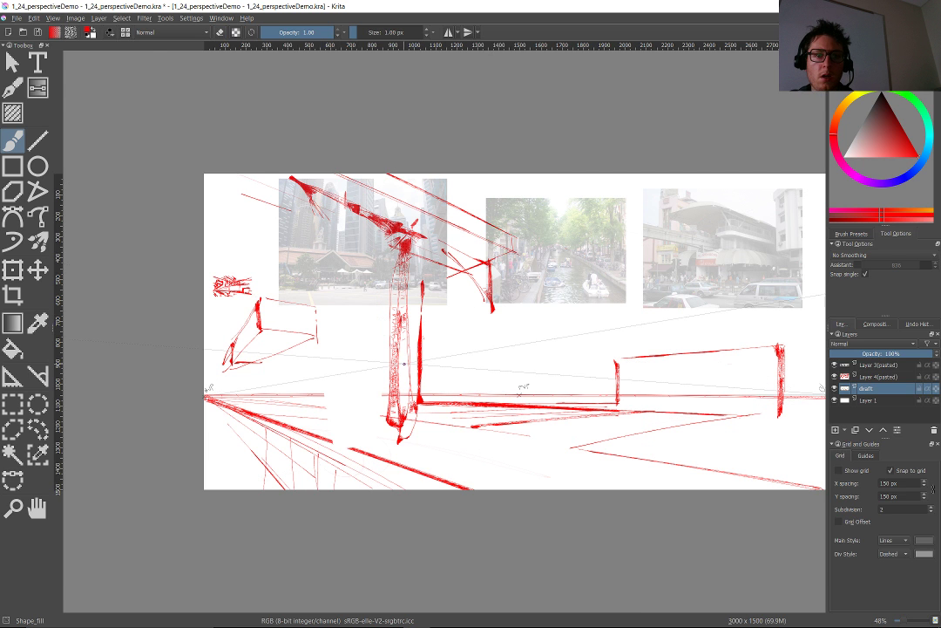
scroll(405, 364, "up", 3)
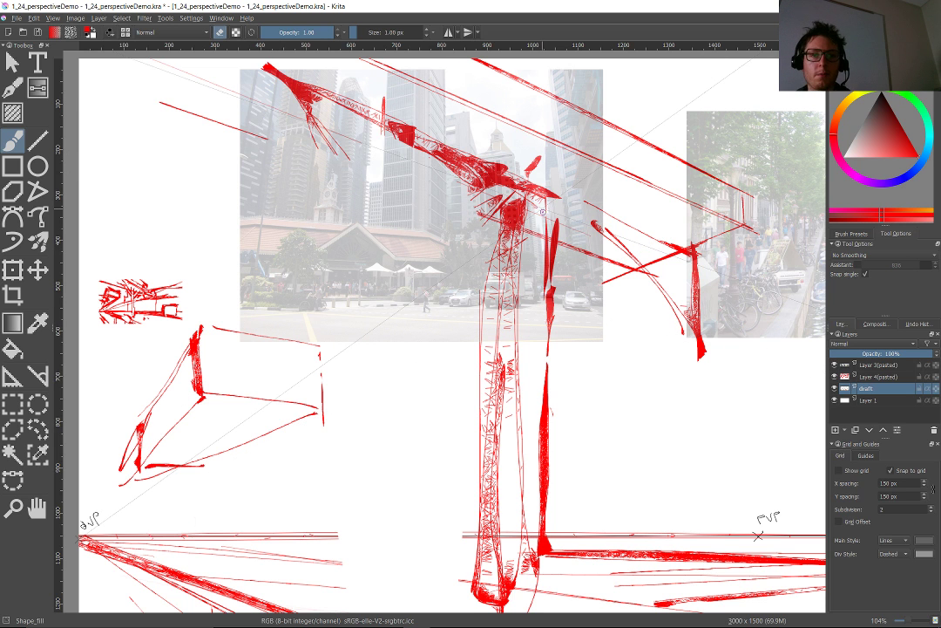
key("e")
scroll(543, 211, "up", 3)
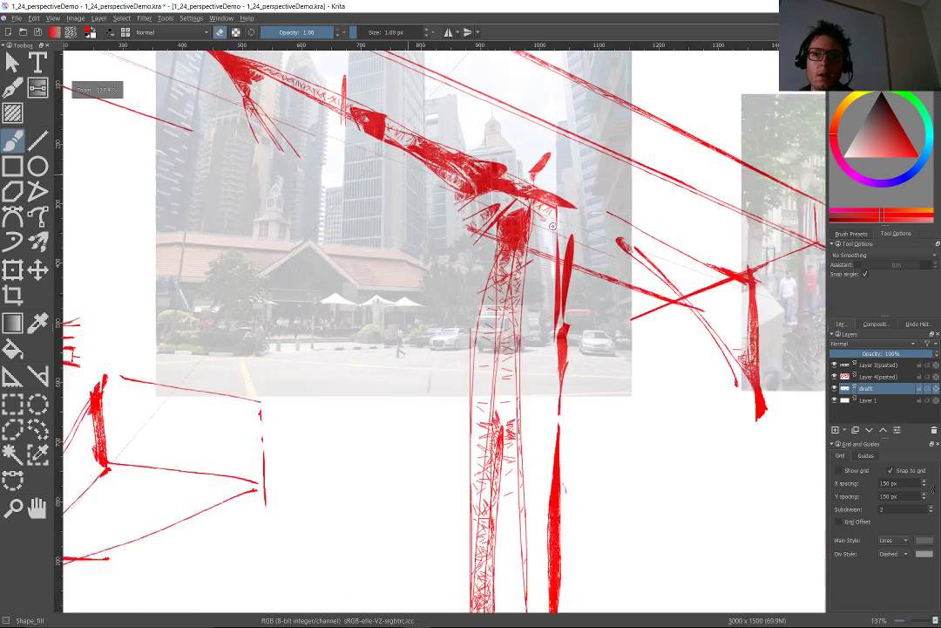
Switch to the Sketch_ink_small brush preset, strengthen the thin post beside the second column, and extend the beam's lower edge past it.
key("slash")
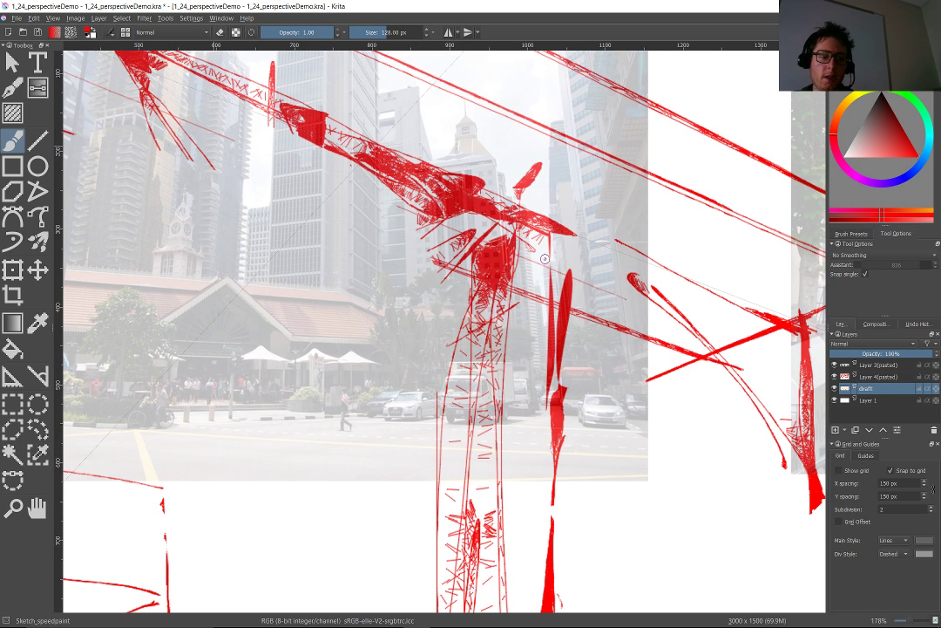
right_click(366, 155)
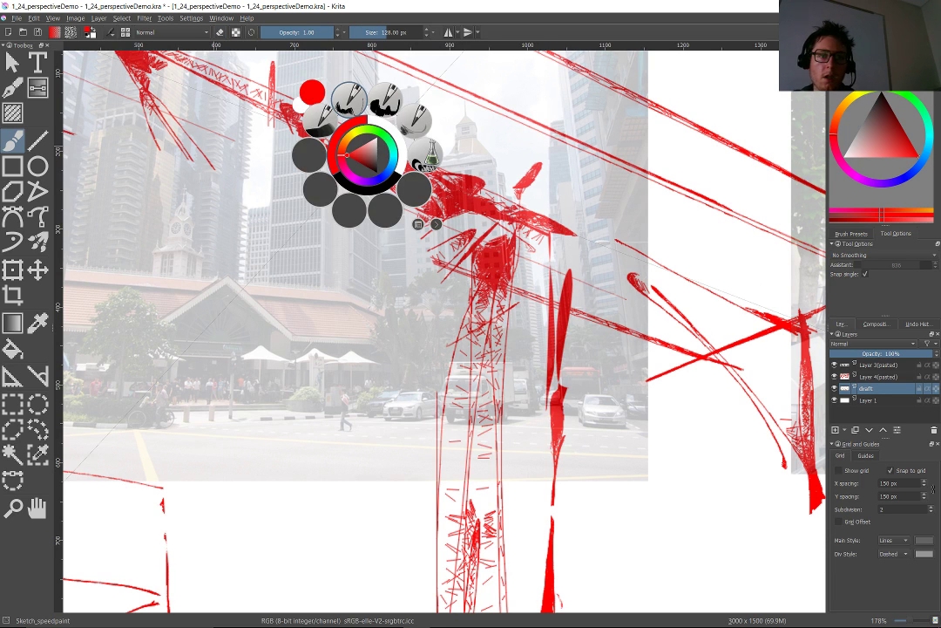
left_click(425, 156)
left_click(546, 218)
left_click_drag(548, 256, 556, 340)
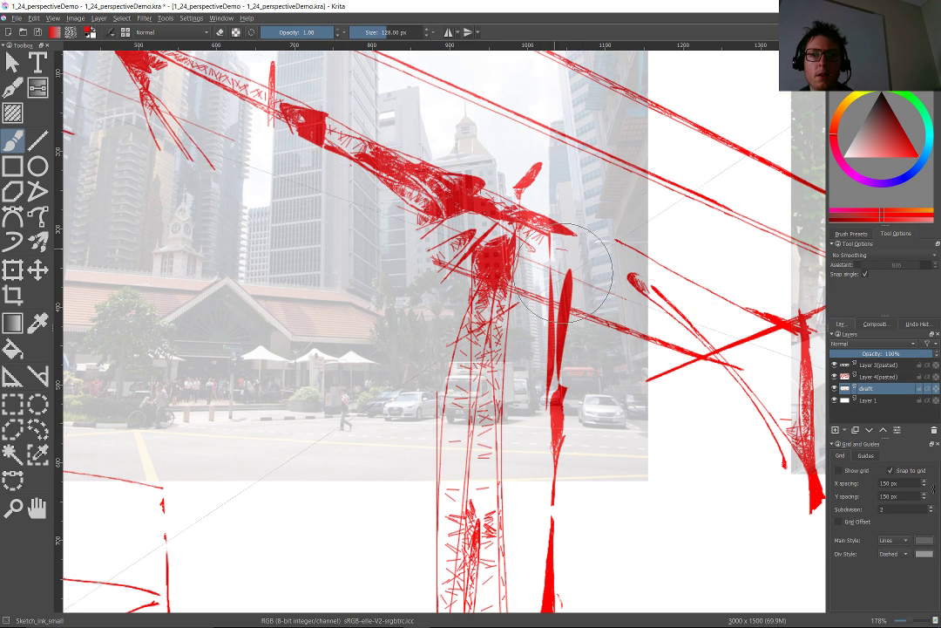
left_click_drag(570, 272, 568, 344)
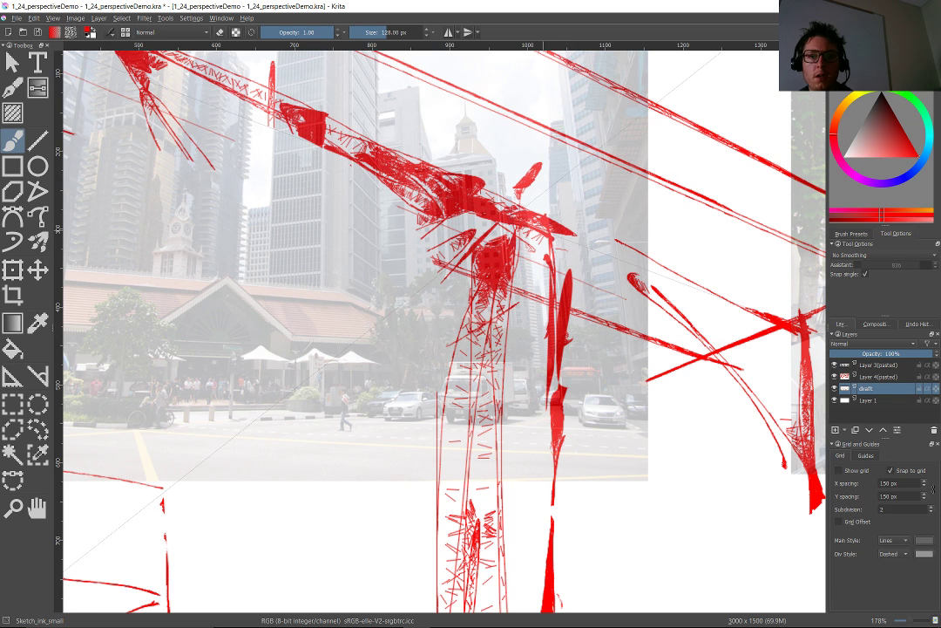
left_click_drag(523, 210, 664, 284)
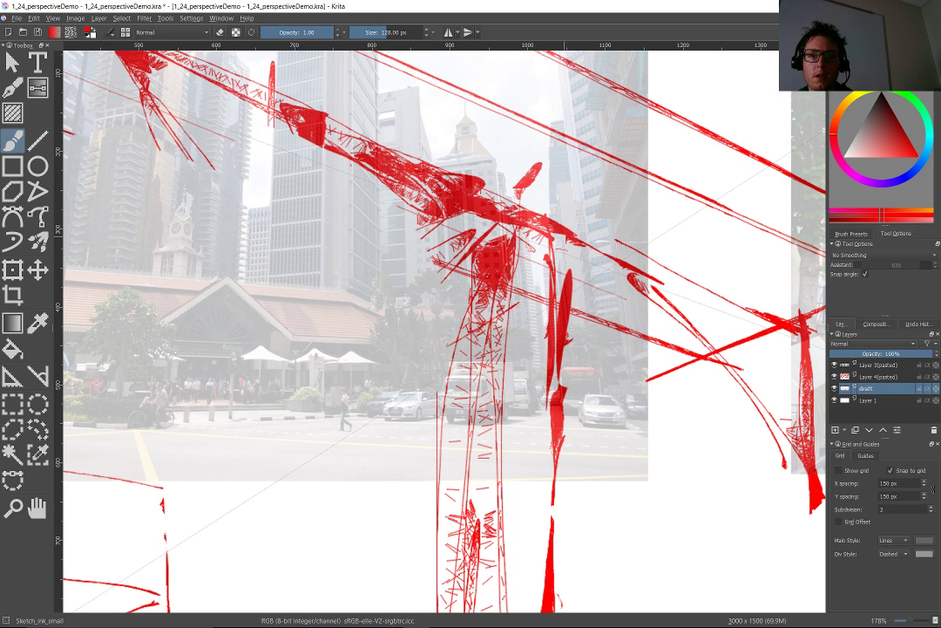
Brush curved brackets joining the beam to the posts on both sides, and erase the stray diagonal lines beside the far post.
mouse_move(735, 303)
left_mouse_down()
mouse_move(804, 401)
mouse_move(812, 436)
left_mouse_up()
left_click_drag(715, 289, 767, 330)
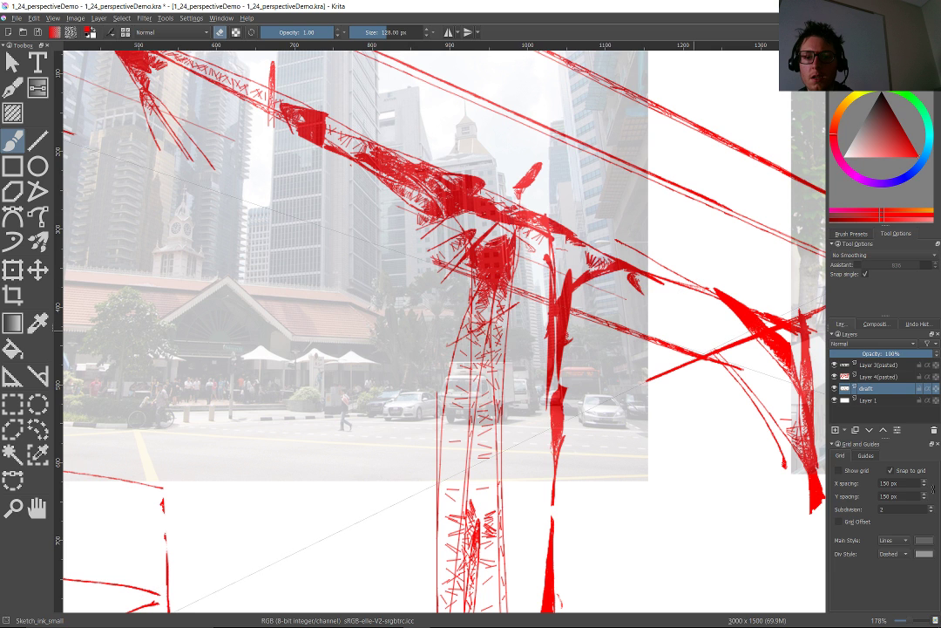
scroll(794, 497, "down", 3)
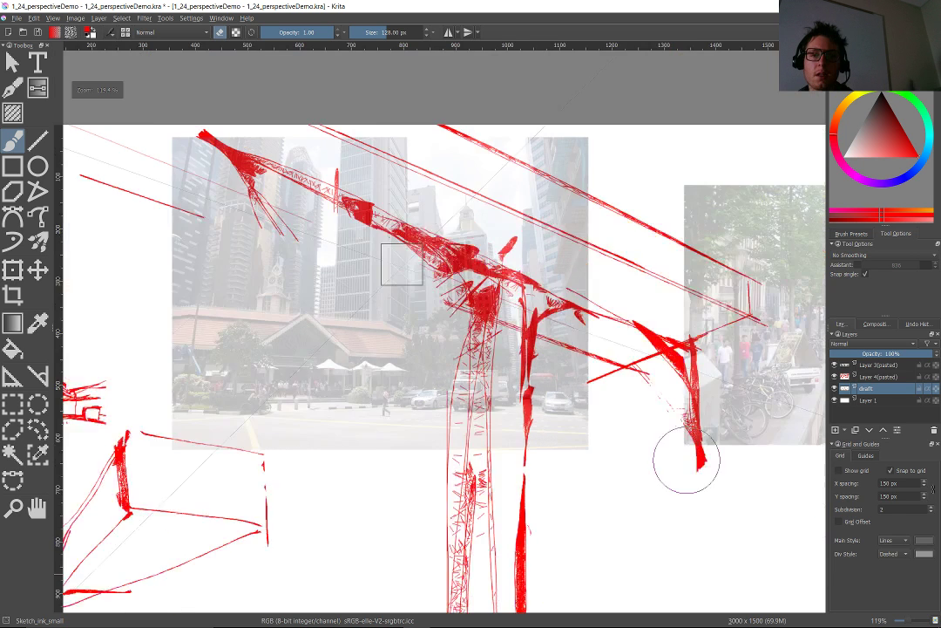
Close the second column's base with short strokes and fill the gap in the thick line from the left vanishing point.
scroll(645, 423, "down", 4)
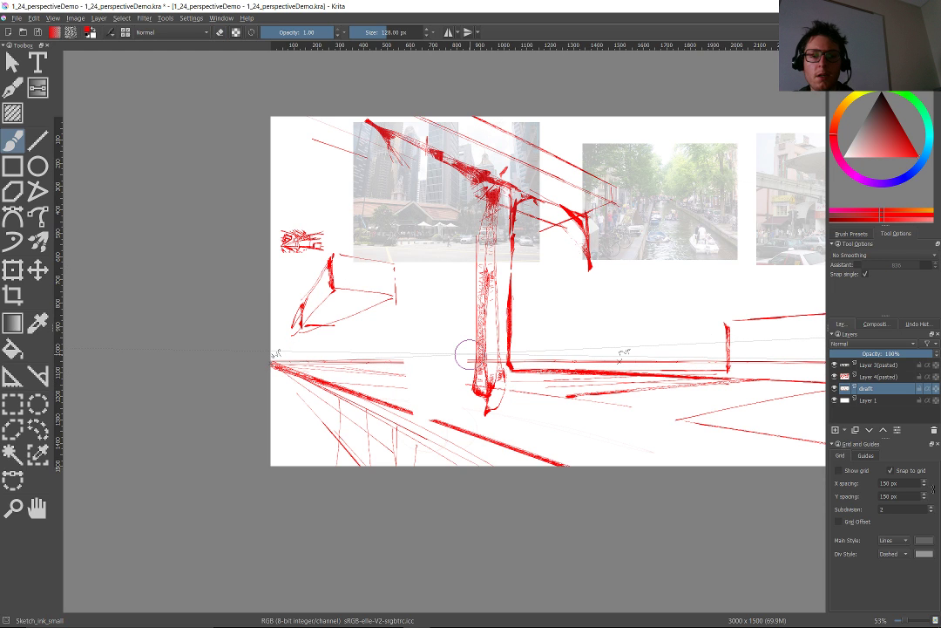
left_click_drag(503, 366, 511, 408)
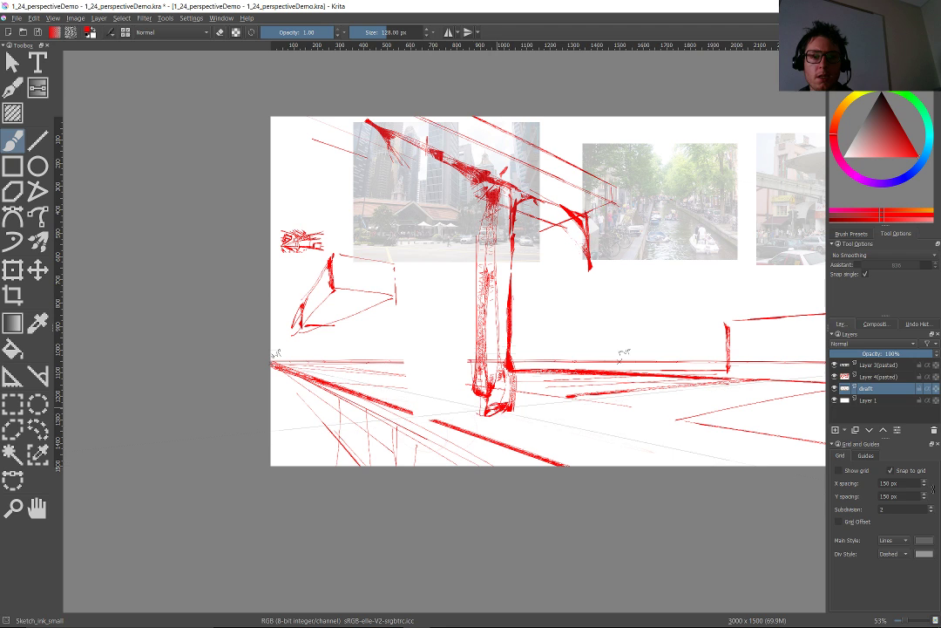
left_click_drag(457, 426, 380, 397)
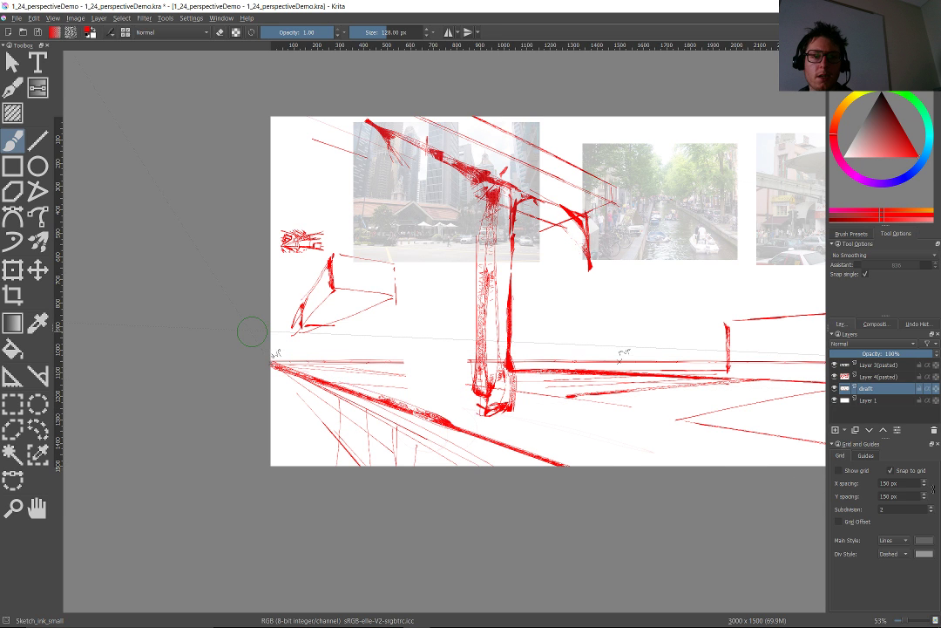
scroll(252, 330, "up", 2)
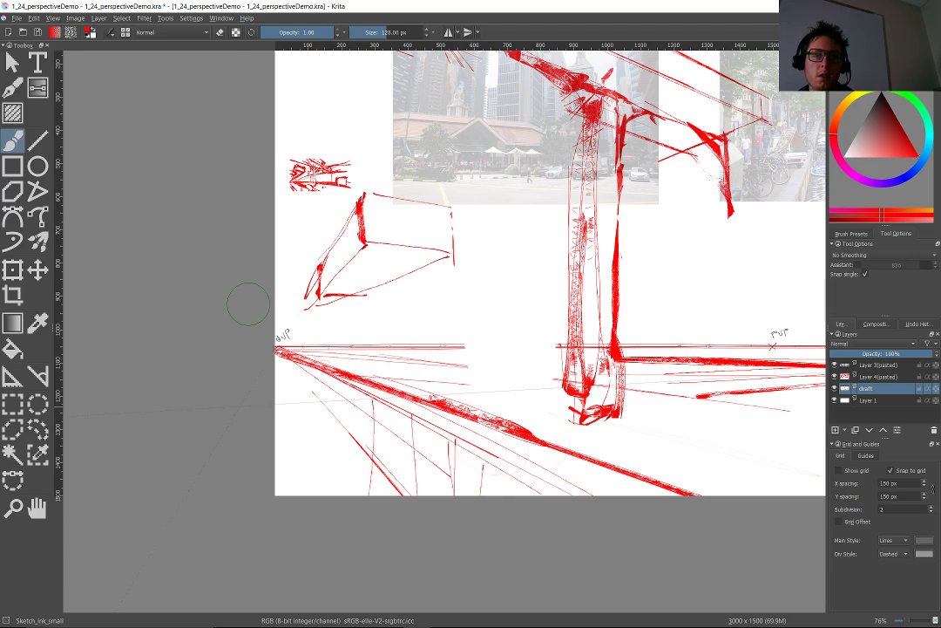
scroll(249, 303, "up", 3)
scroll(264, 323, "up", 2)
left_click_drag(264, 323, 69, 358)
scroll(70, 358, "down", 3)
scroll(390, 331, "down", 6)
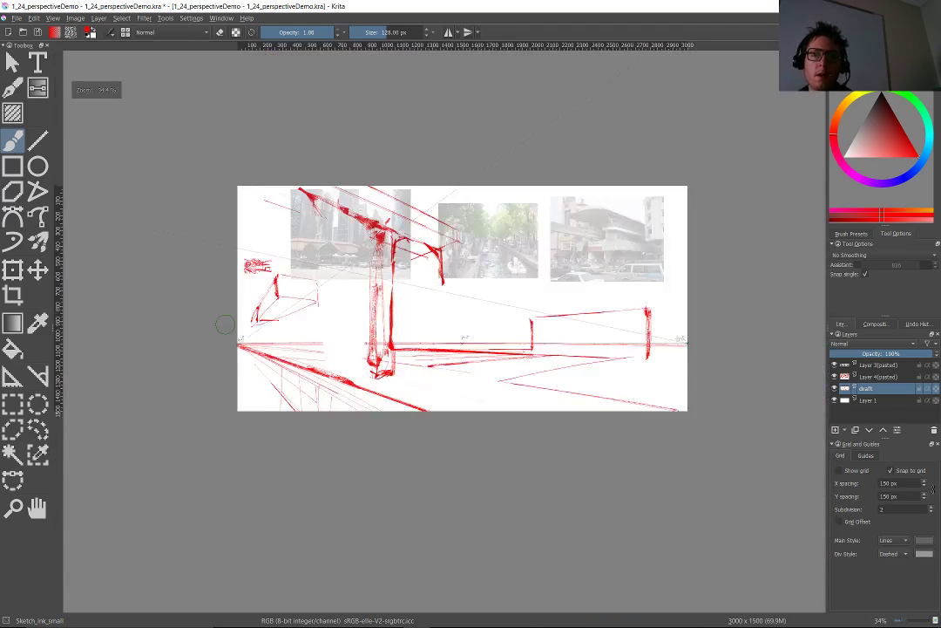
Sketch a small solid standing figure between the thick line and the column, with level marks at its head, feet and the horizon.
scroll(261, 335, "up", 2)
mouse_move(251, 306)
left_mouse_down()
mouse_move(88, 248)
mouse_move(106, 212)
left_mouse_up()
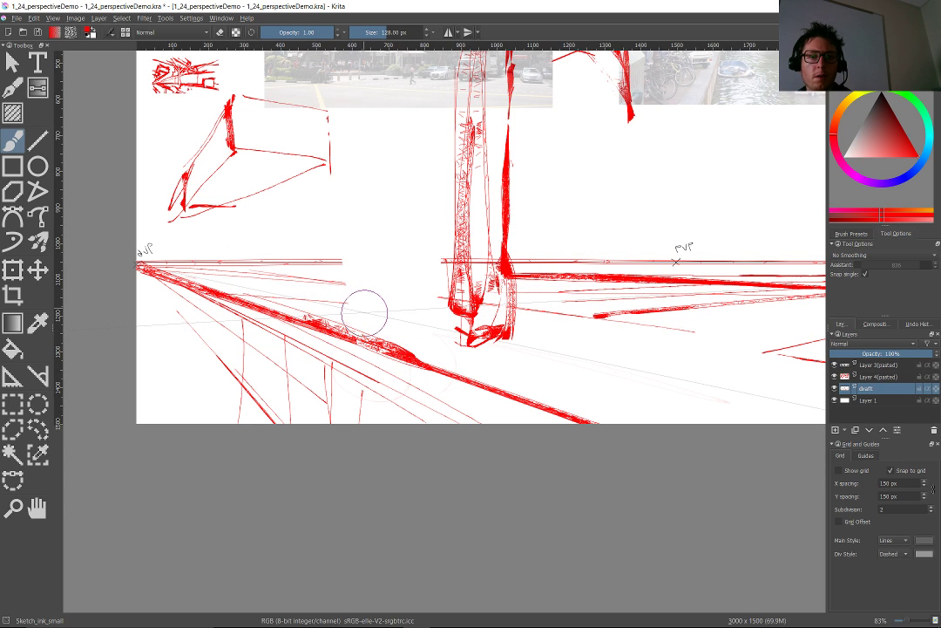
mouse_move(373, 316)
left_mouse_down()
mouse_move(373, 297)
mouse_move(475, 326)
left_mouse_up()
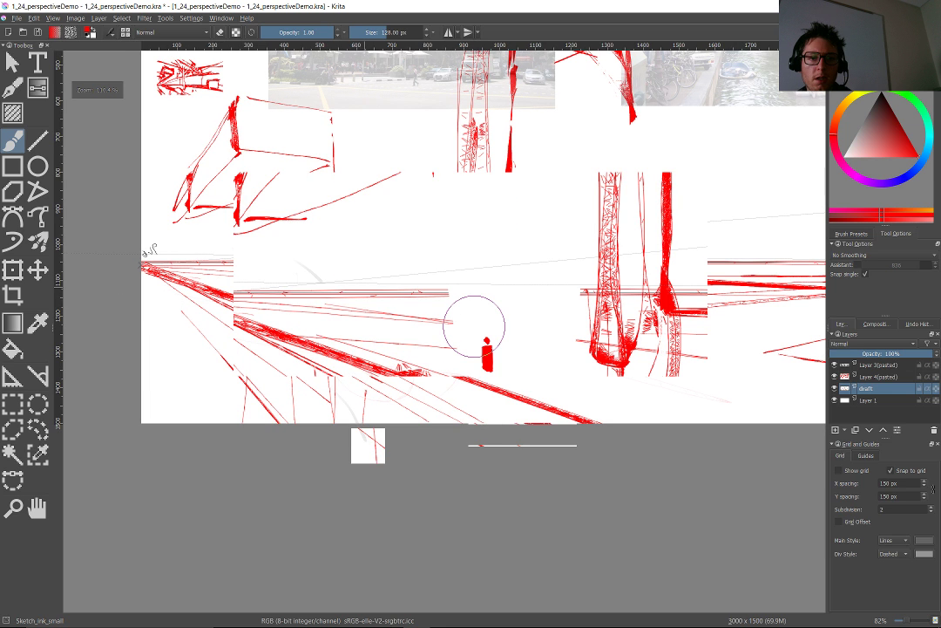
scroll(474, 326, "up", 3)
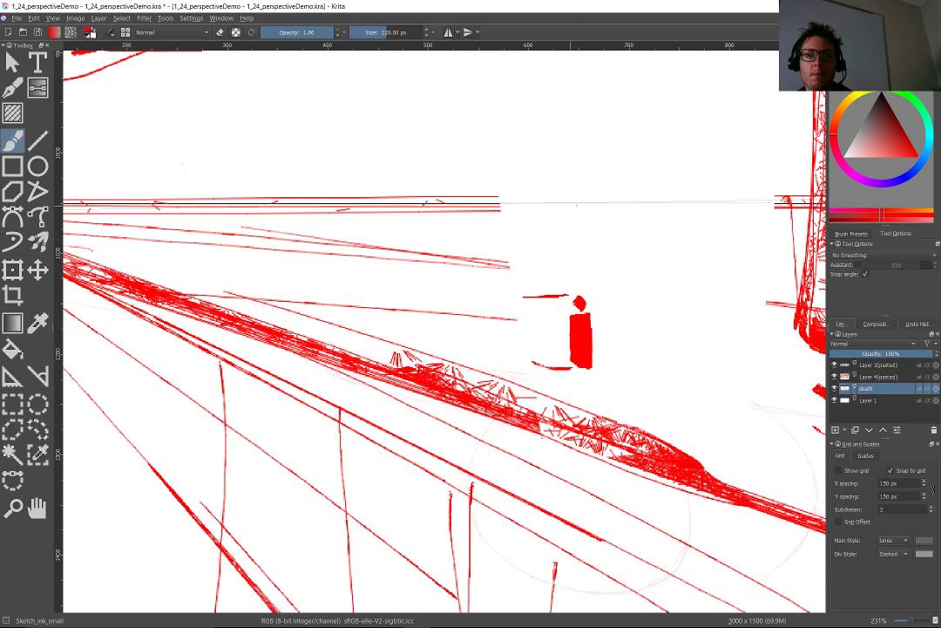
left_click_drag(576, 205, 519, 203)
left_click_drag(577, 294, 585, 305)
left_click_drag(595, 316, 563, 316)
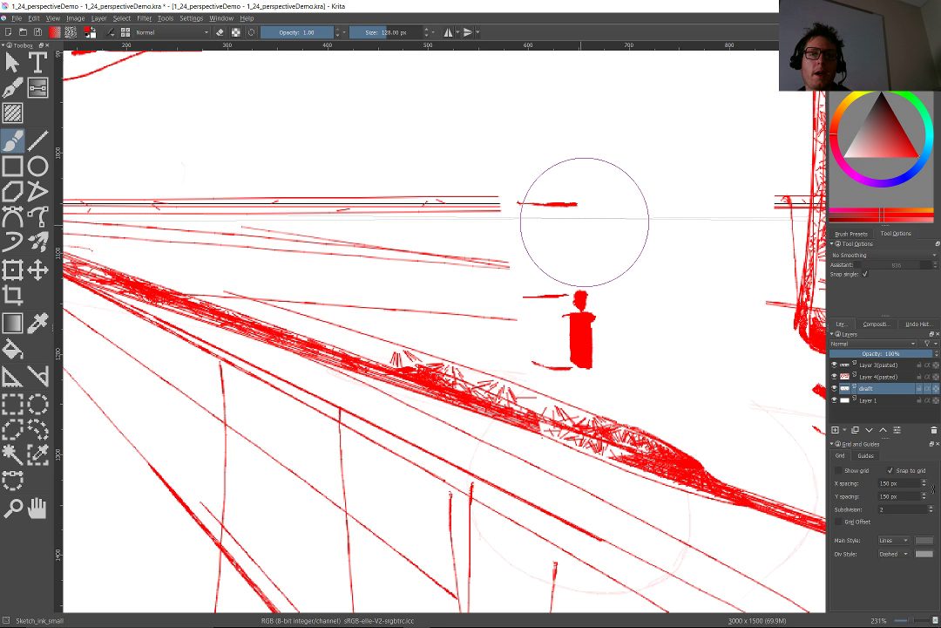
Mark the horizon and foot levels beside the figure, join them with a vertical bracket, and refine a small label next to it.
left_click_drag(630, 204, 642, 205)
left_click_drag(609, 368, 636, 368)
left_click_drag(664, 423, 708, 437)
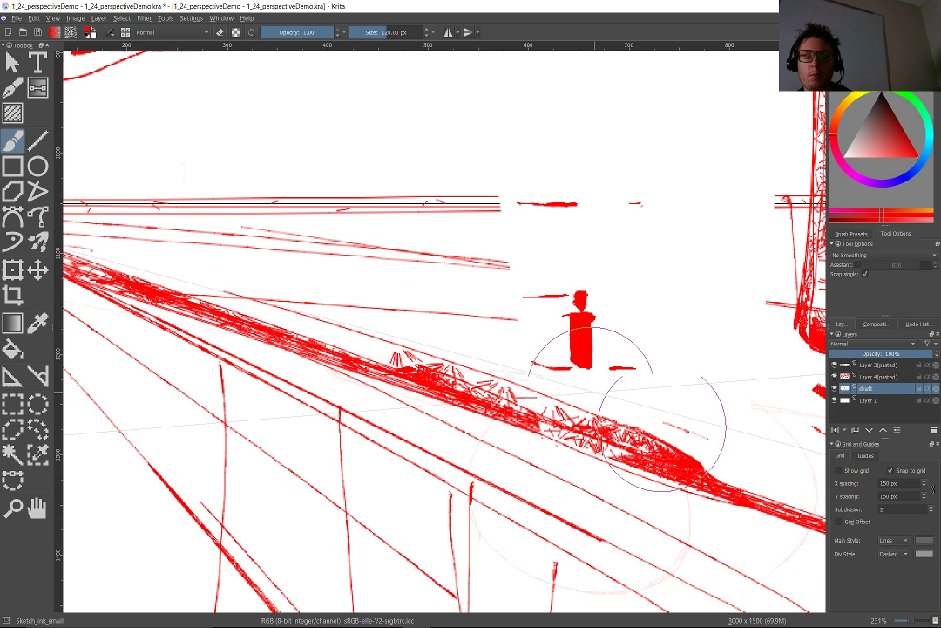
left_click_drag(515, 293, 299, 385)
left_click_drag(420, 285, 436, 287)
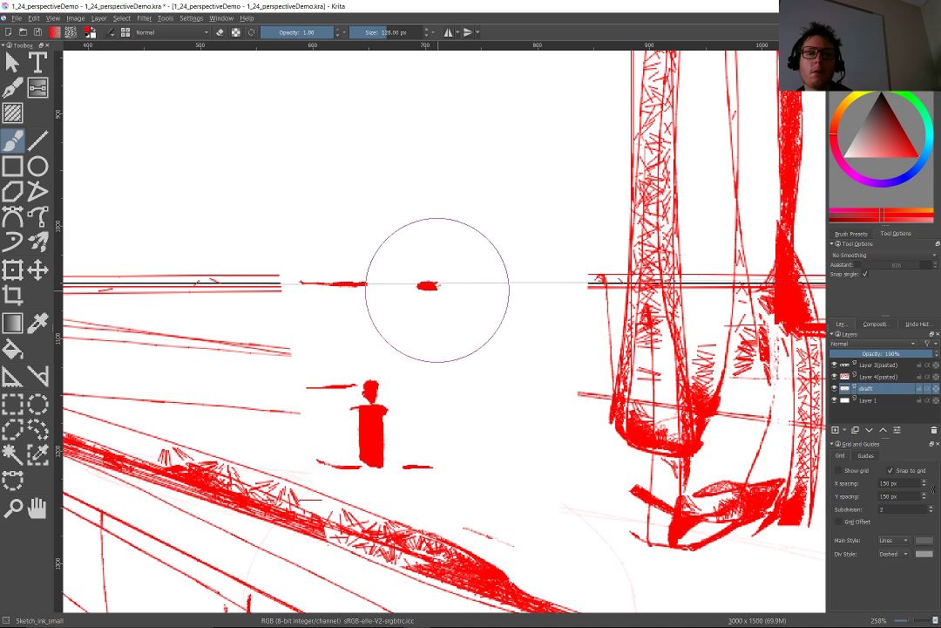
key("e")
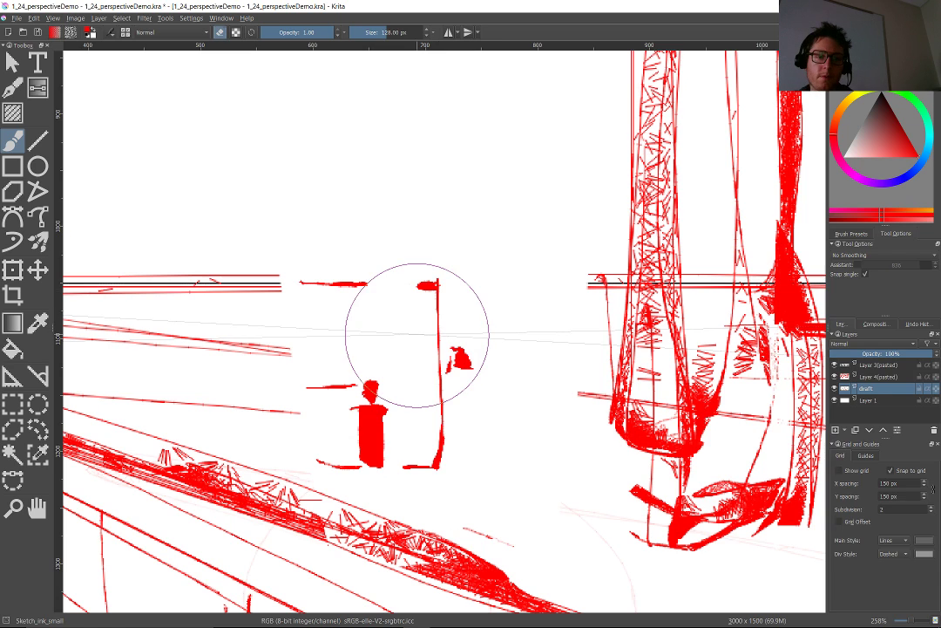
left_click_drag(450, 354, 471, 361)
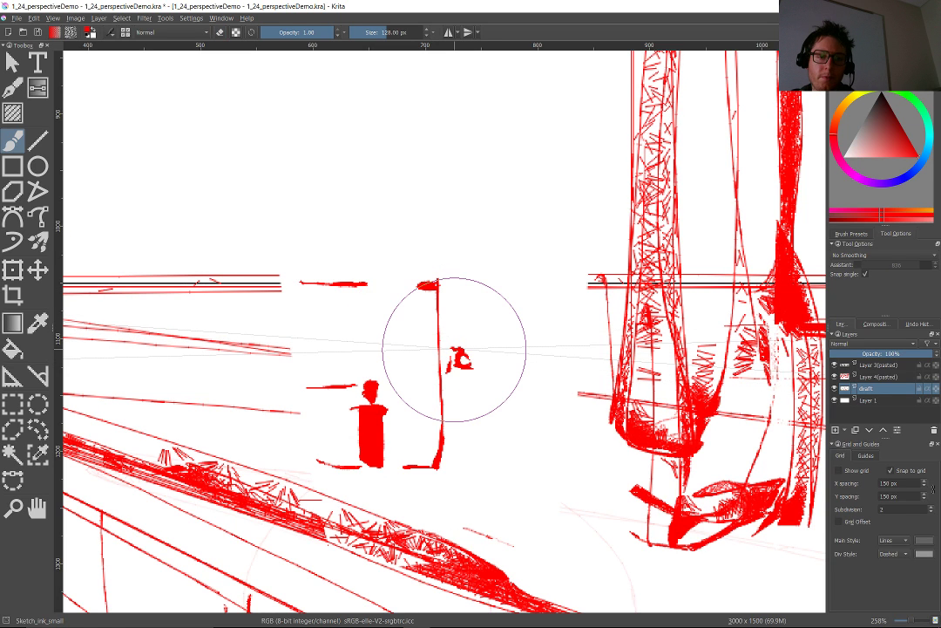
Sketch overlapping ellipses and a hatched rounded outline across the thick line near the left vanishing point.
scroll(454, 349, "down", 4)
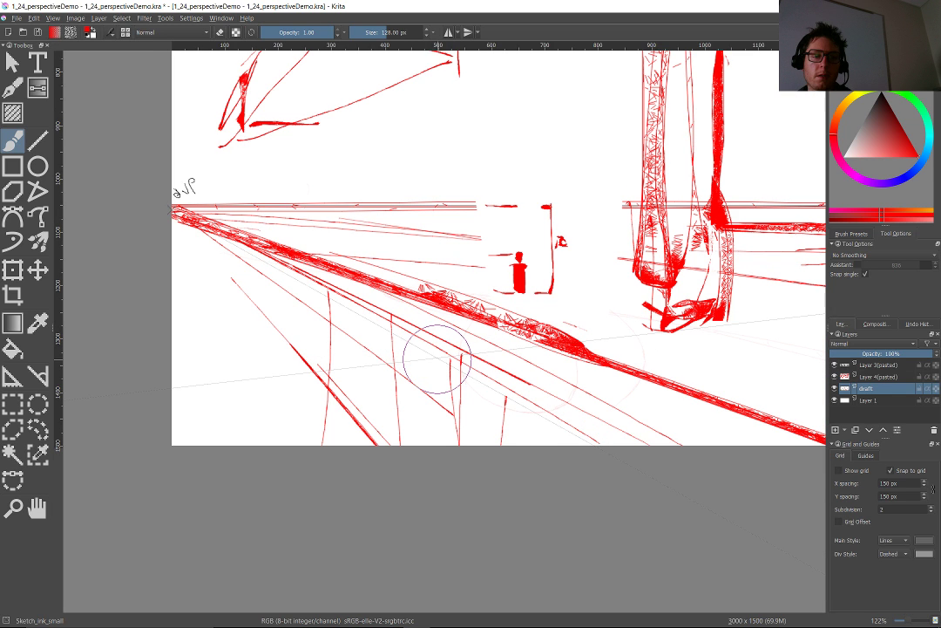
mouse_move(437, 360)
left_mouse_down()
mouse_move(357, 281)
mouse_move(440, 356)
left_mouse_up()
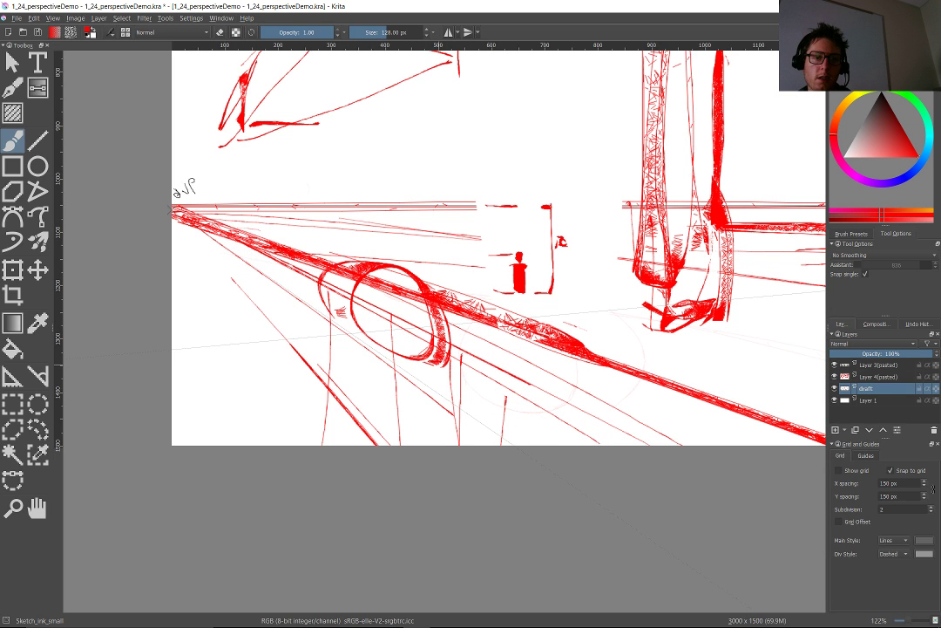
left_click_drag(346, 329, 399, 363)
left_click_drag(373, 256, 406, 373)
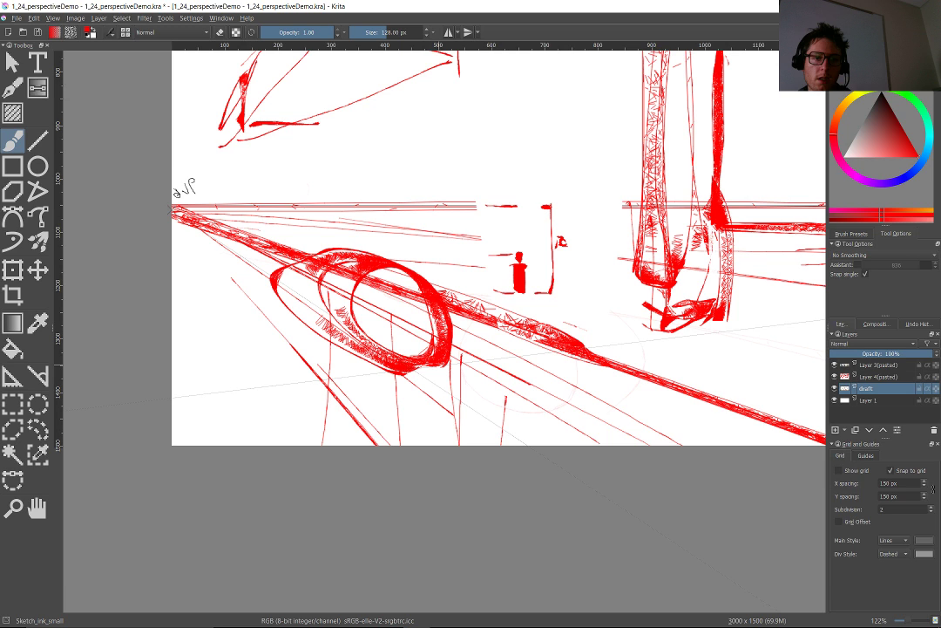
Add a curved upper edge and short side strokes to the rounded form, and erase construction lines inside it.
left_click_drag(353, 229, 359, 261)
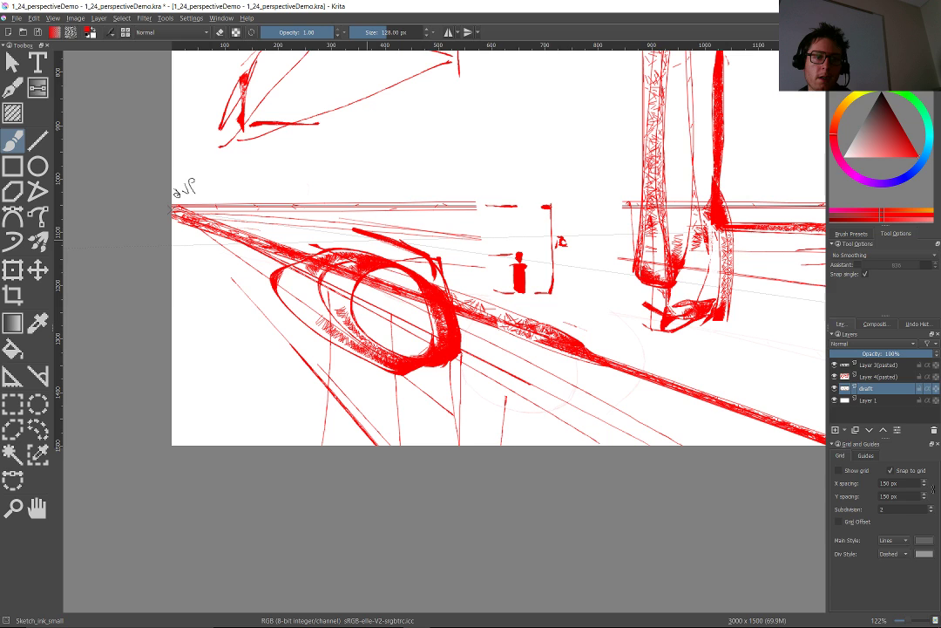
left_click_drag(264, 230, 437, 259)
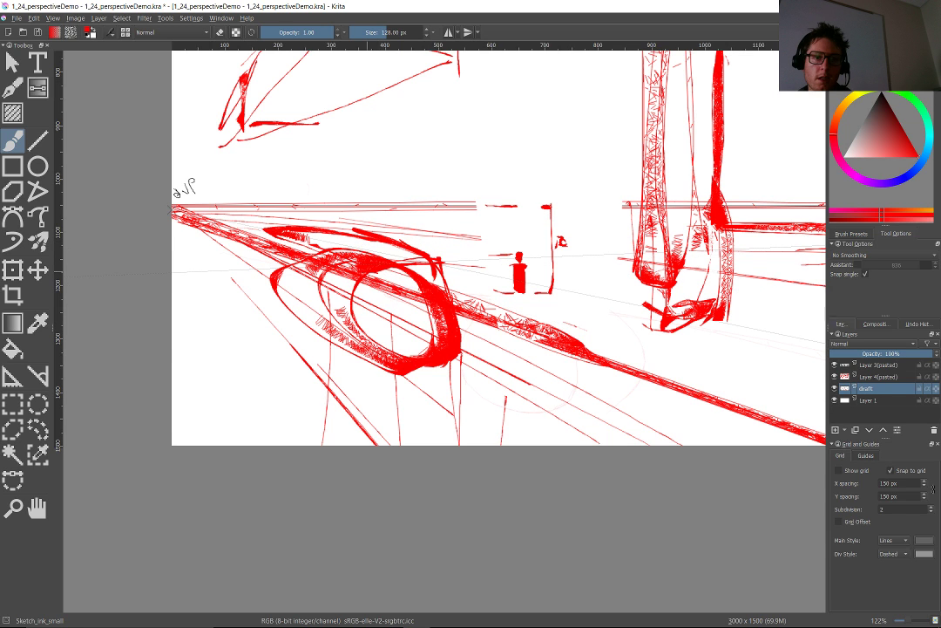
left_click_drag(266, 234, 288, 301)
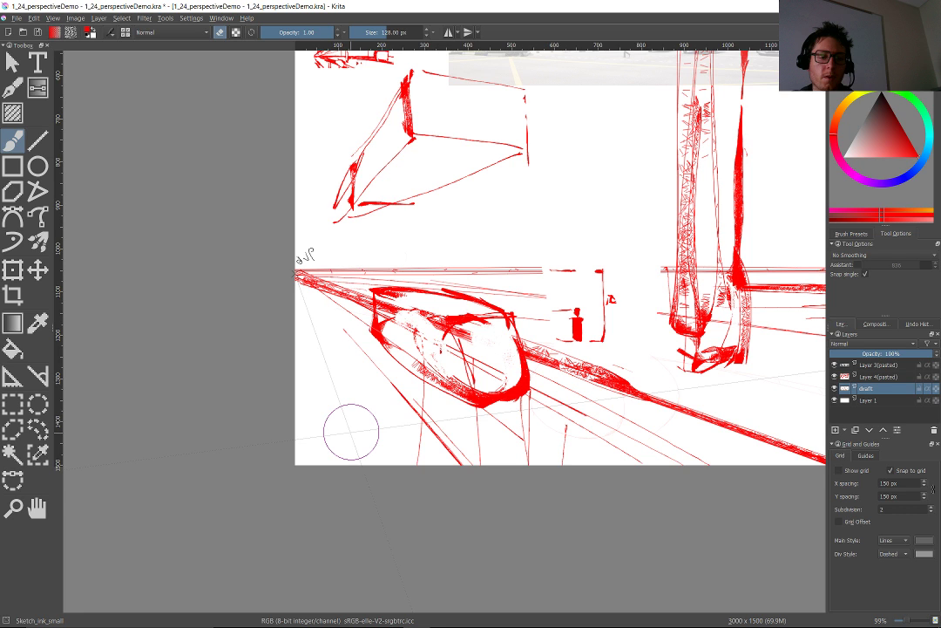
key("e")
Turn on assistant snapping and brush straight lines aligned with the left vanishing point past the small box's lower right corner.
scroll(370, 386, "down", 3)
left_click_drag(369, 386, 368, 571)
scroll(368, 571, "up", 4)
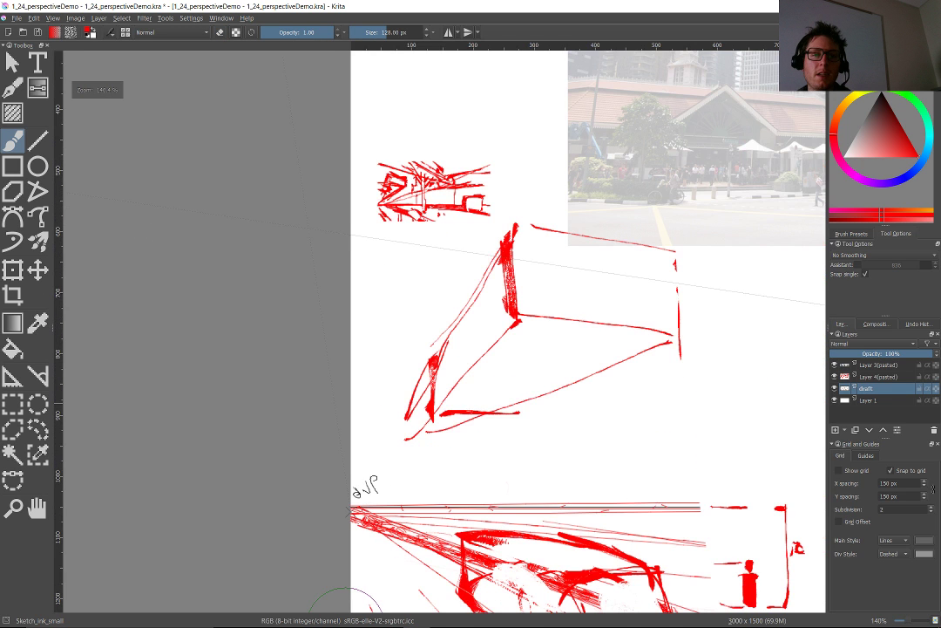
scroll(351, 601, "down", 1)
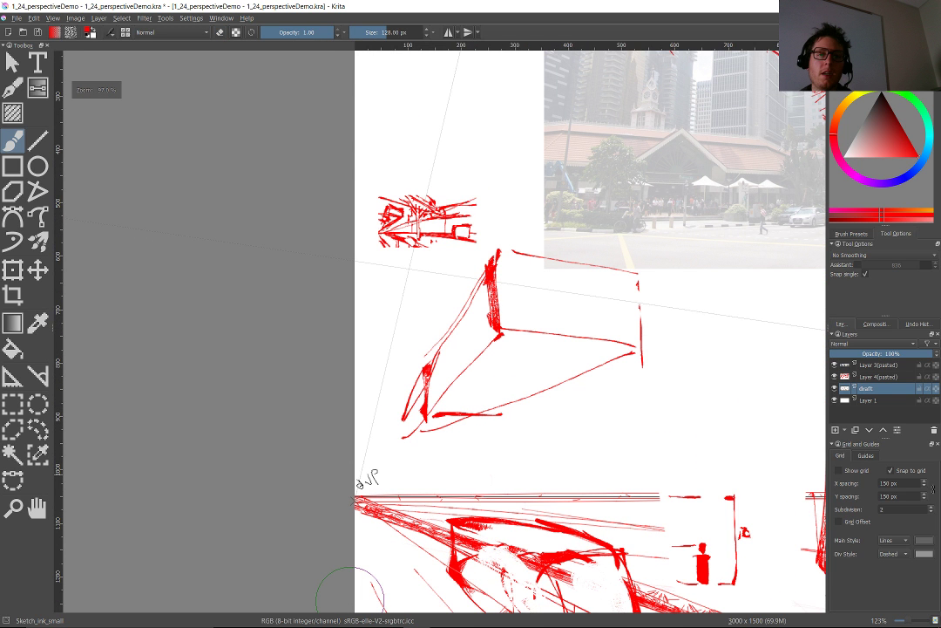
scroll(349, 590, "down", 2)
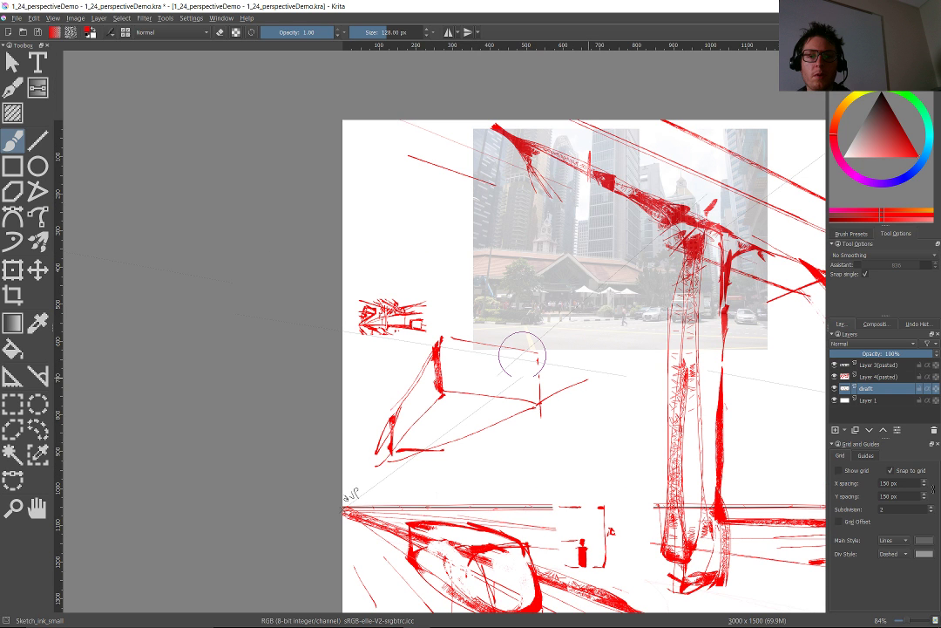
key("ctrl+shift+l")
left_click_drag(521, 418, 547, 409)
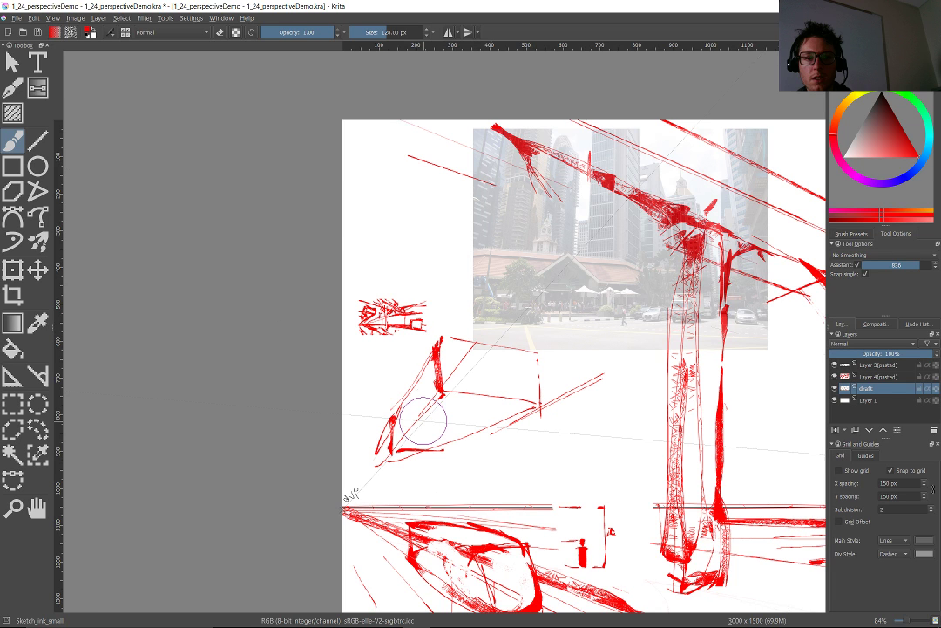
Brush the box's slanted side and upper edges along the assistants, and close its far corner with a straight vertical line.
left_click_drag(434, 353, 491, 275)
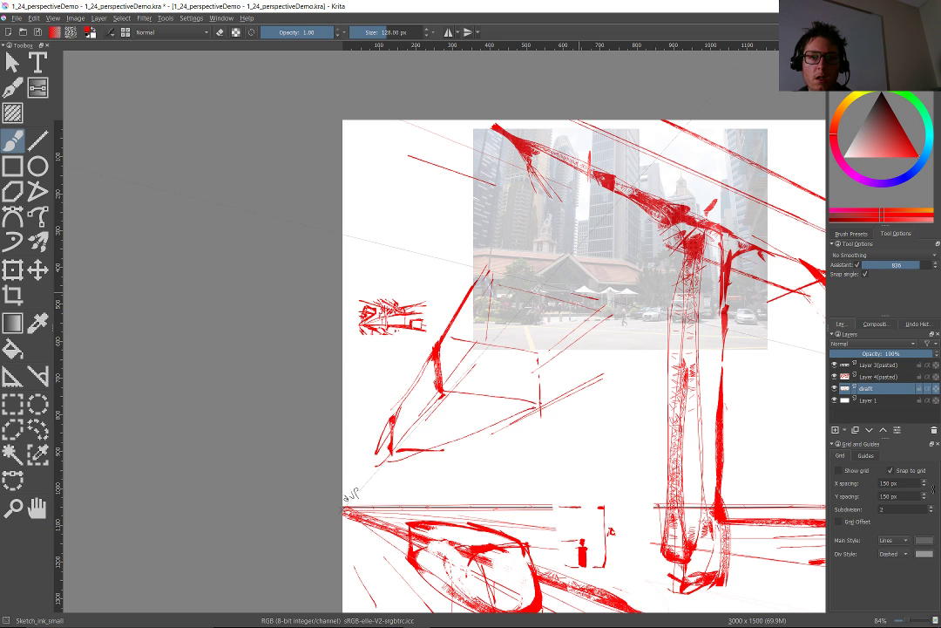
left_click_drag(572, 293, 510, 278)
left_click_drag(605, 306, 549, 331)
left_click_drag(606, 305, 536, 340)
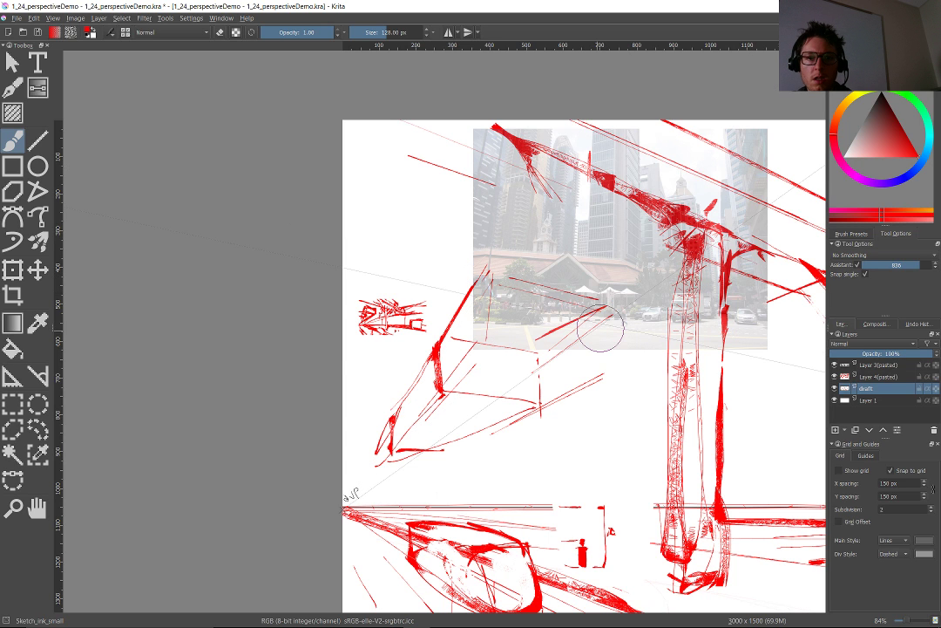
key("v")
left_click_drag(606, 307, 600, 384)
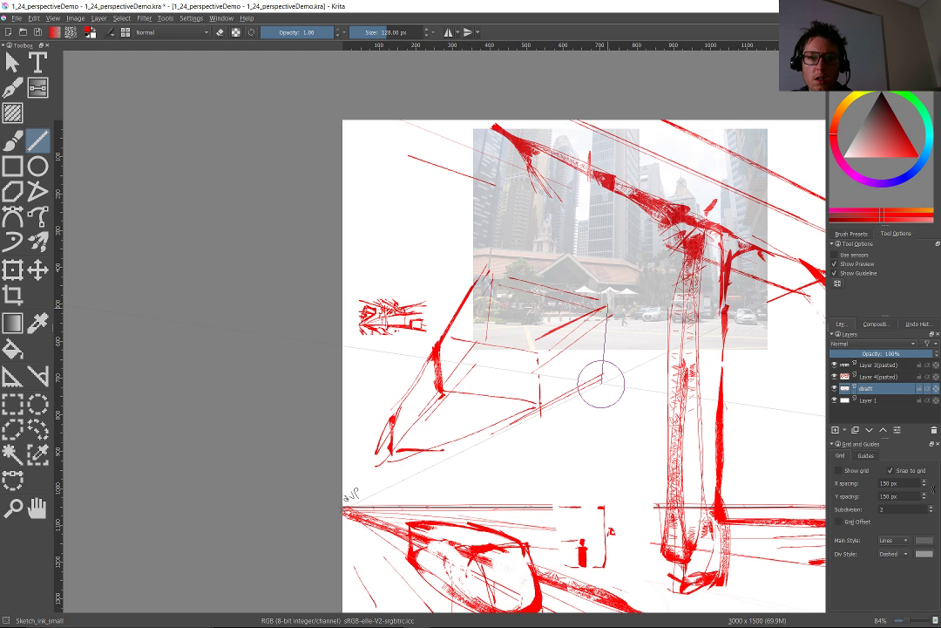
Enlarge the box by brushing snapped edges toward the left vanishing point and a top edge reaching the column.
scroll(479, 368, "down", 6)
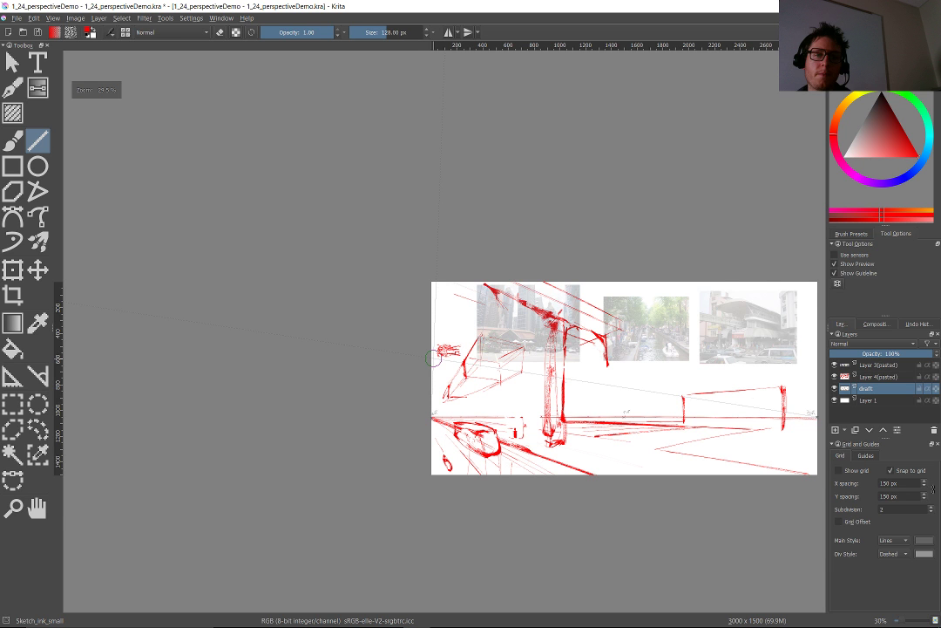
scroll(433, 357, "up", 5)
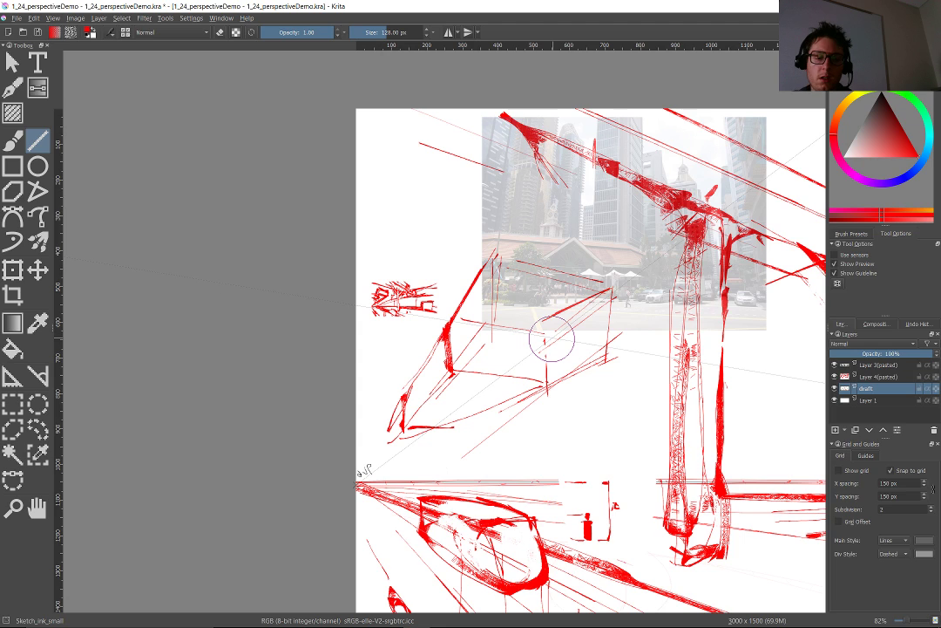
key("b")
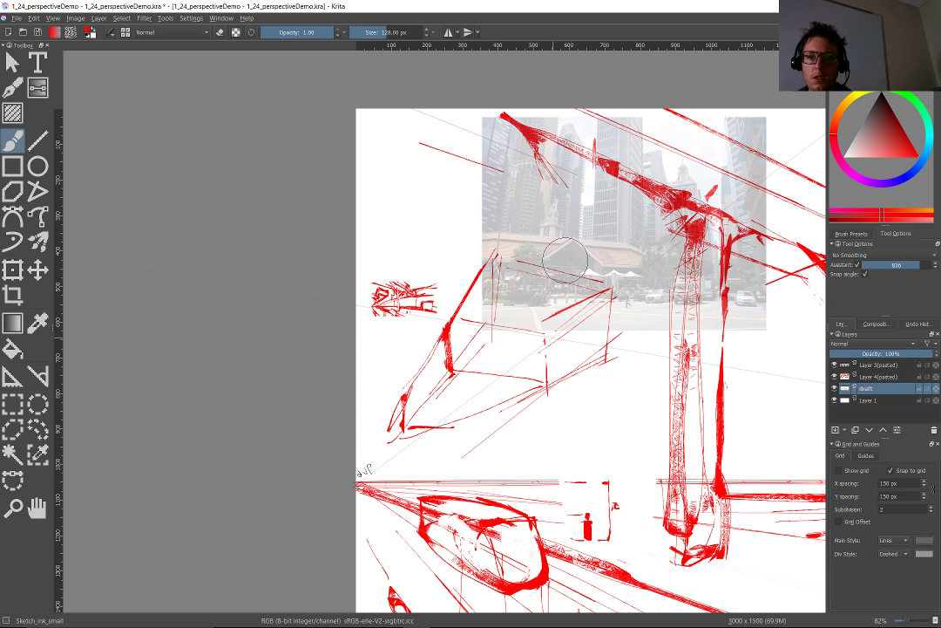
left_click_drag(573, 280, 409, 345)
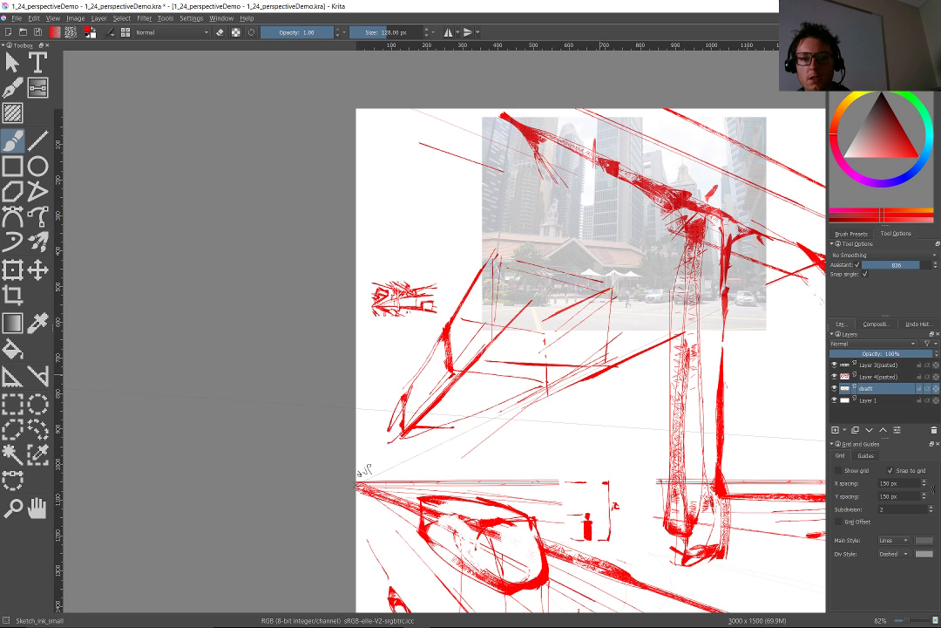
left_click_drag(703, 334, 523, 301)
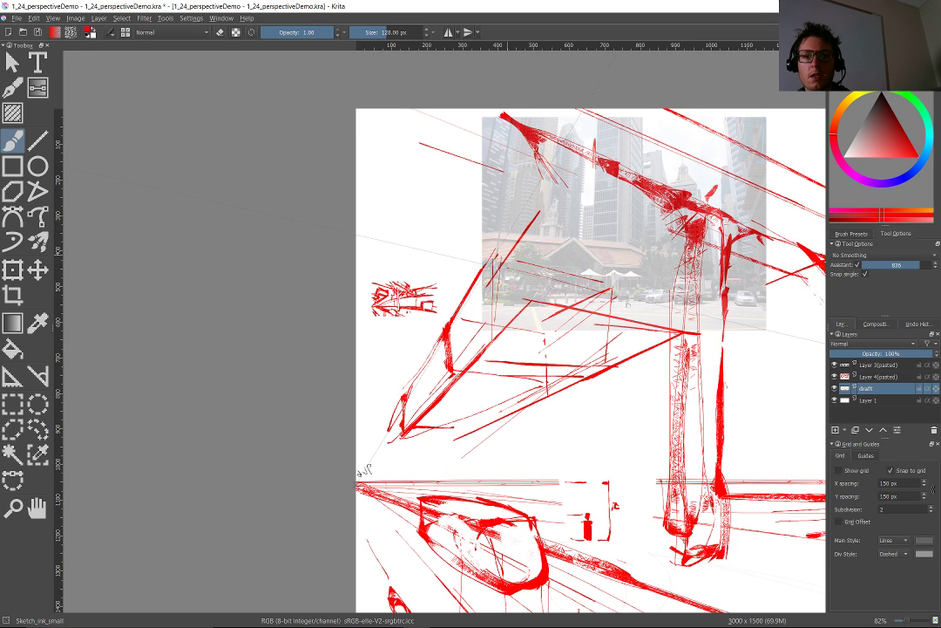
Extend the box past the column with straight vertical guides and snapped brush edges, forming a larger slab below the beam.
key("v")
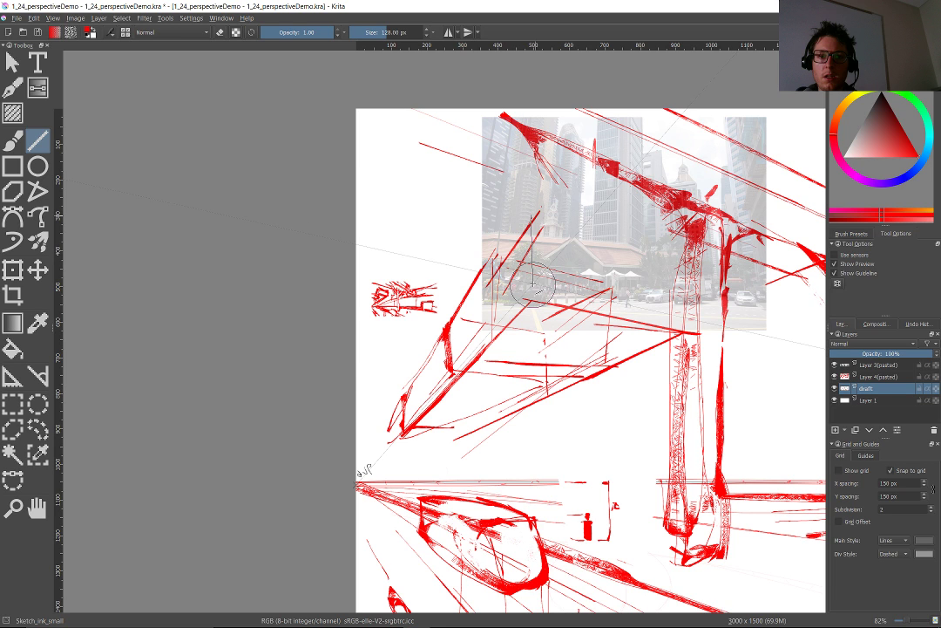
scroll(467, 377, "down", 3)
scroll(392, 271, "up", 4)
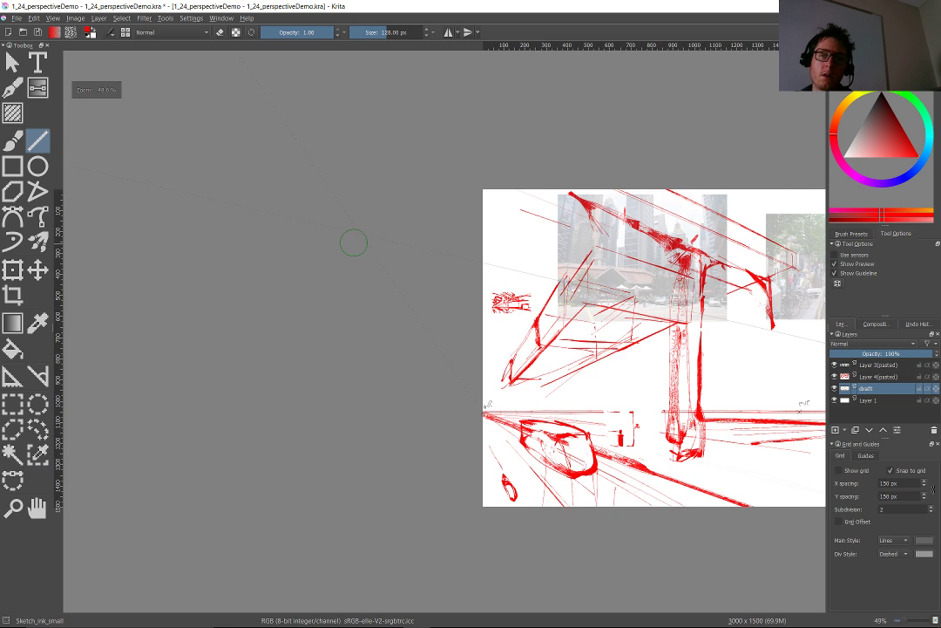
scroll(364, 241, "up", 1)
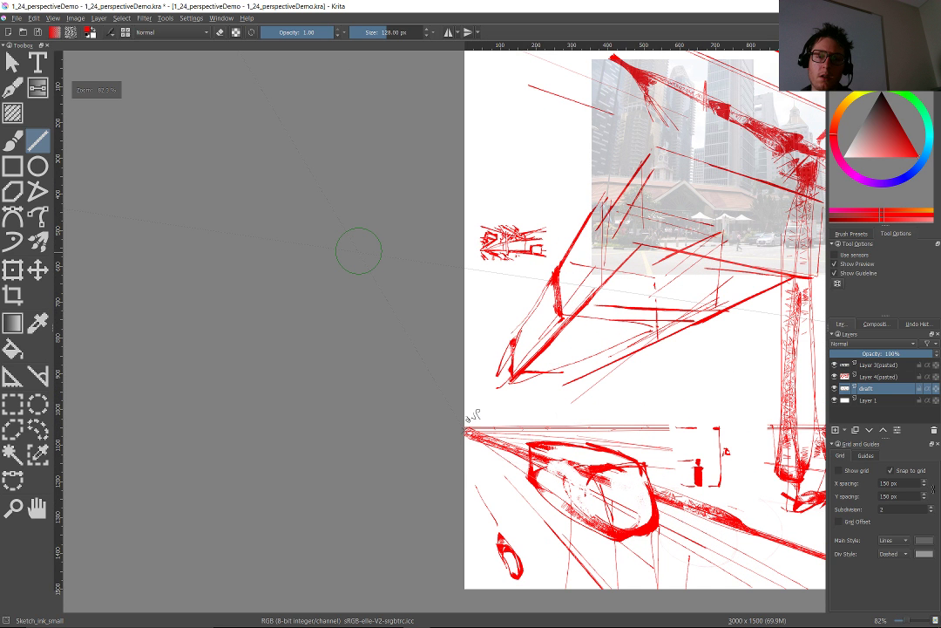
scroll(389, 294, "down", 2)
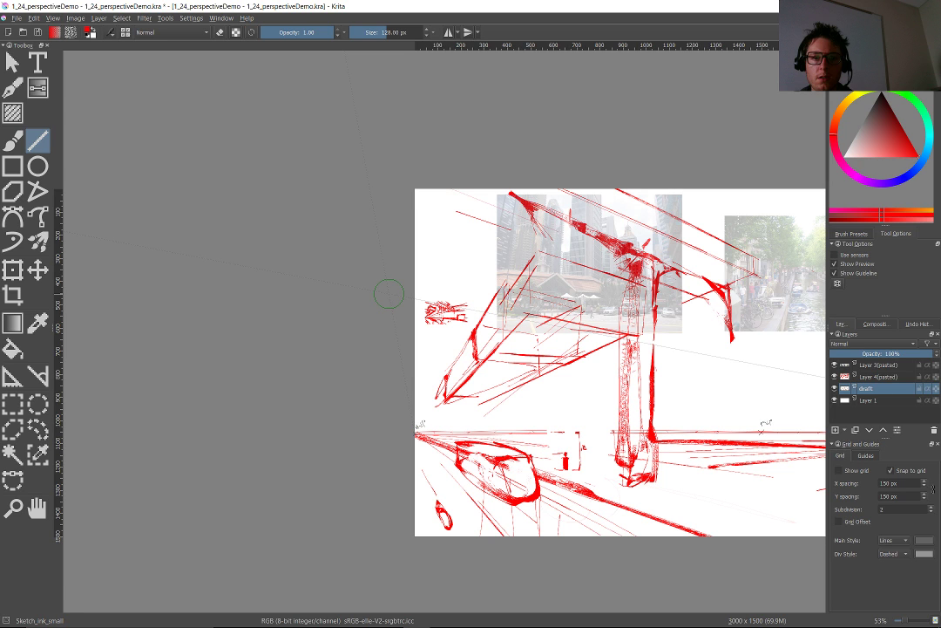
scroll(542, 399, "up", 1)
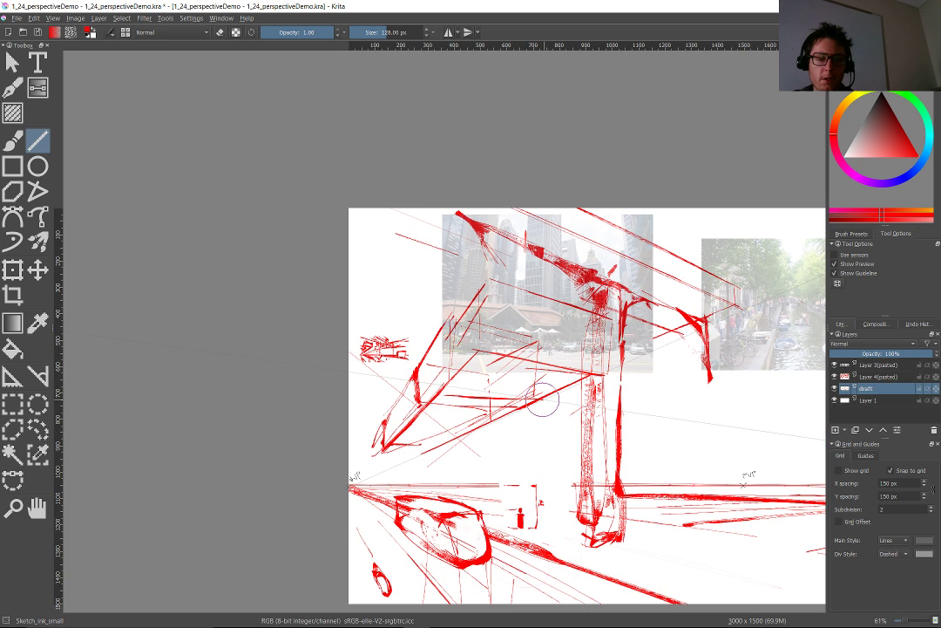
key("b")
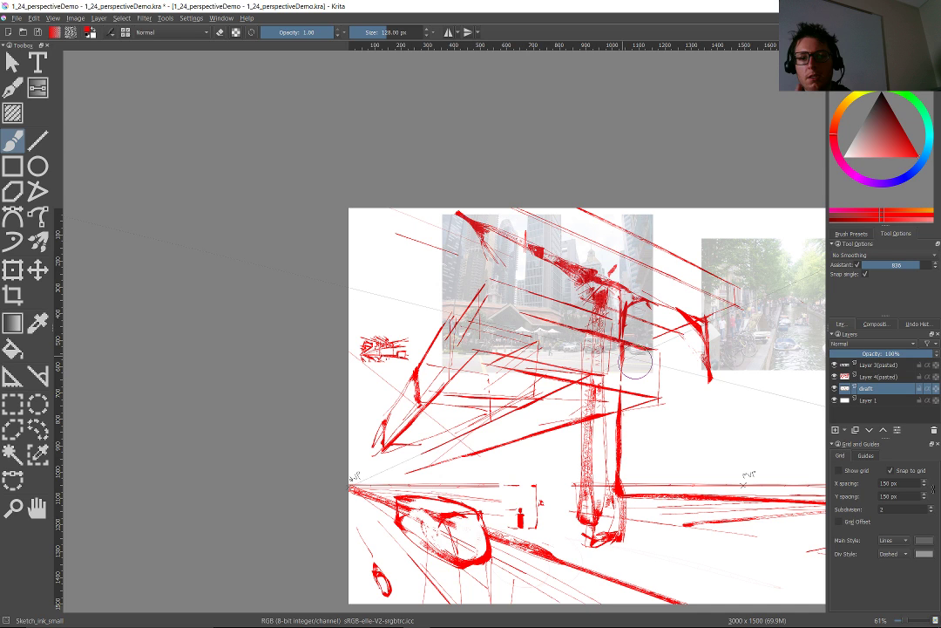
Turn off assistant snapping, erase the crowded construction lines of the left box, and add strokes above the beam.
key("v")
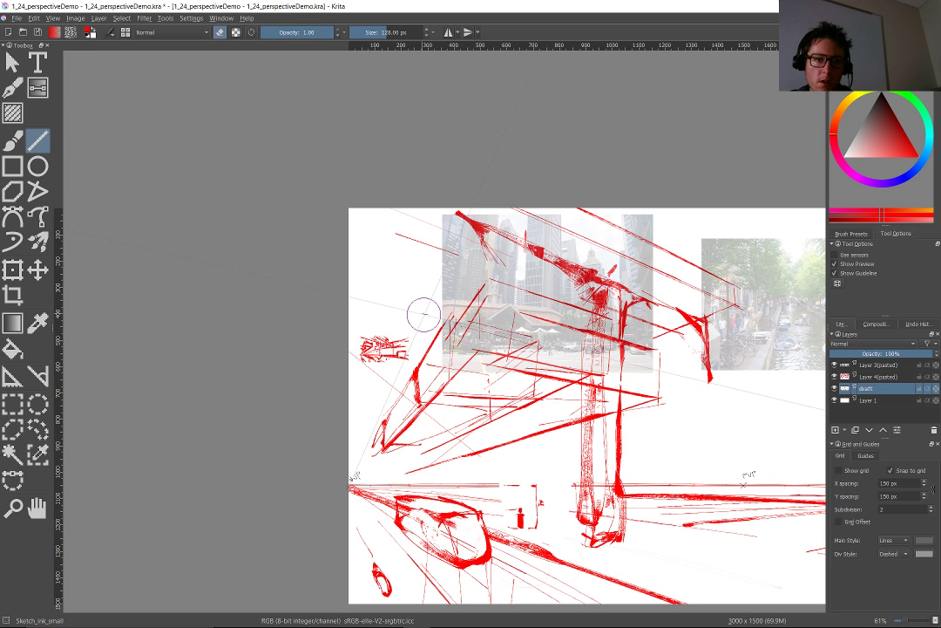
key("slash")
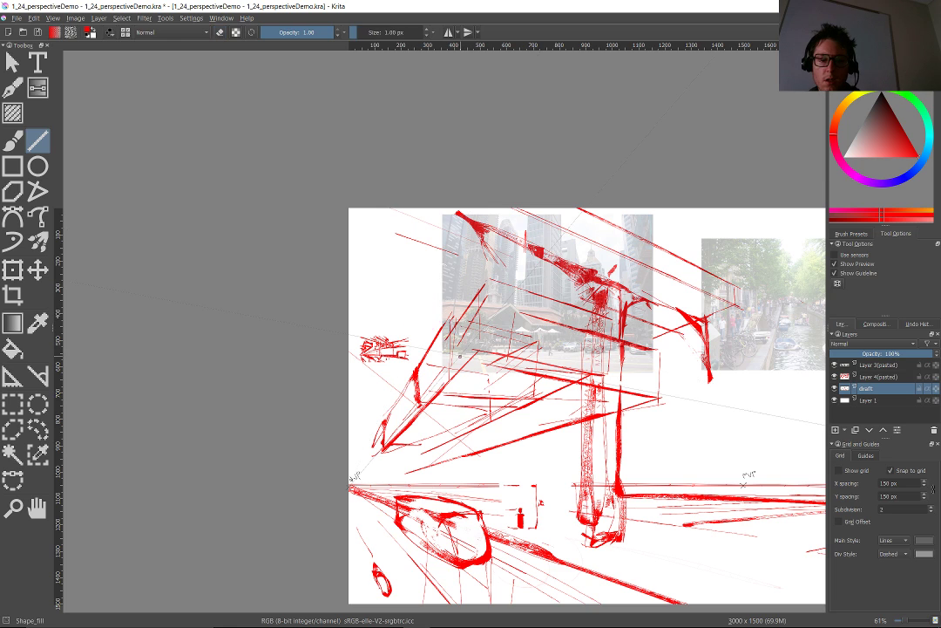
key("b")
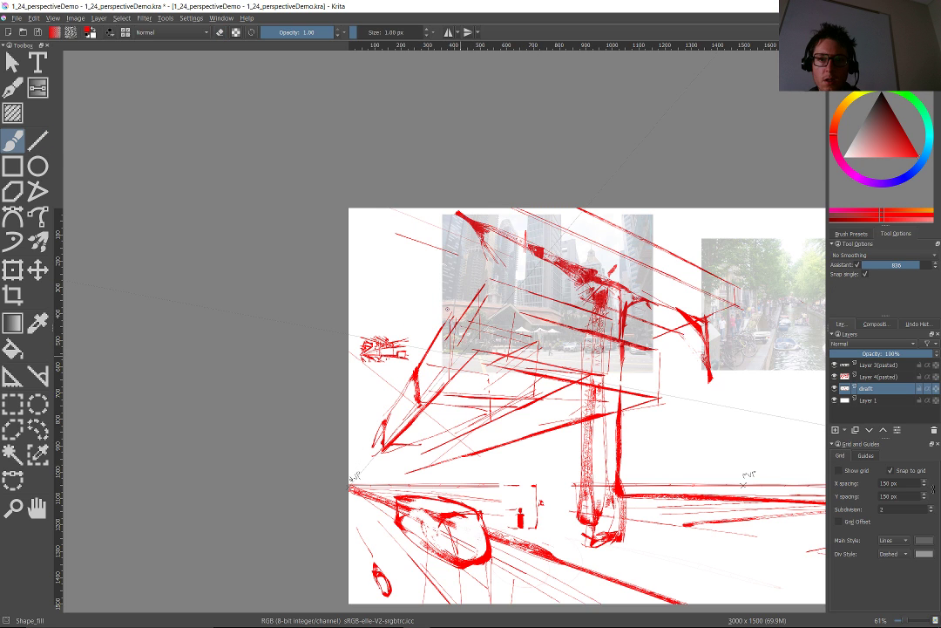
right_click(459, 360)
right_click(494, 335)
key("ctrl+shift+l")
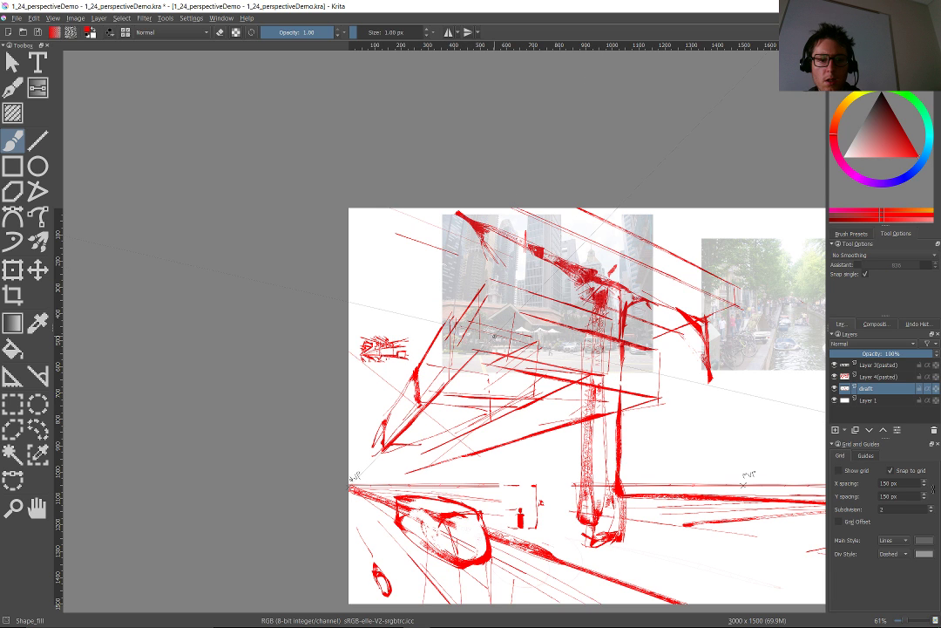
key("e")
mouse_move(494, 337)
left_mouse_down()
mouse_move(499, 447)
mouse_move(410, 454)
mouse_move(442, 400)
mouse_move(547, 400)
left_mouse_up()
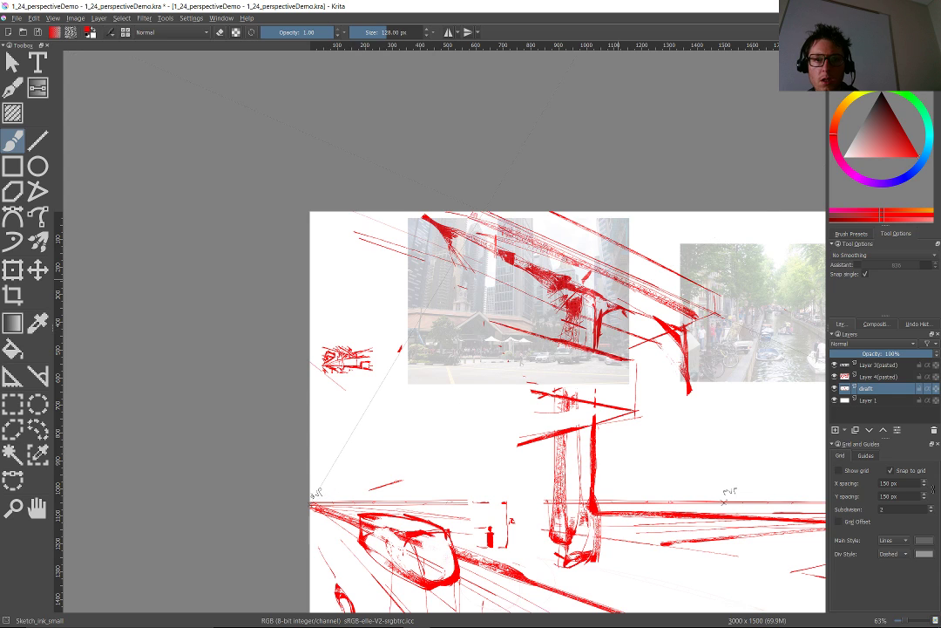
mouse_move(618, 280)
left_mouse_down()
mouse_move(475, 214)
mouse_move(361, 206)
left_mouse_up()
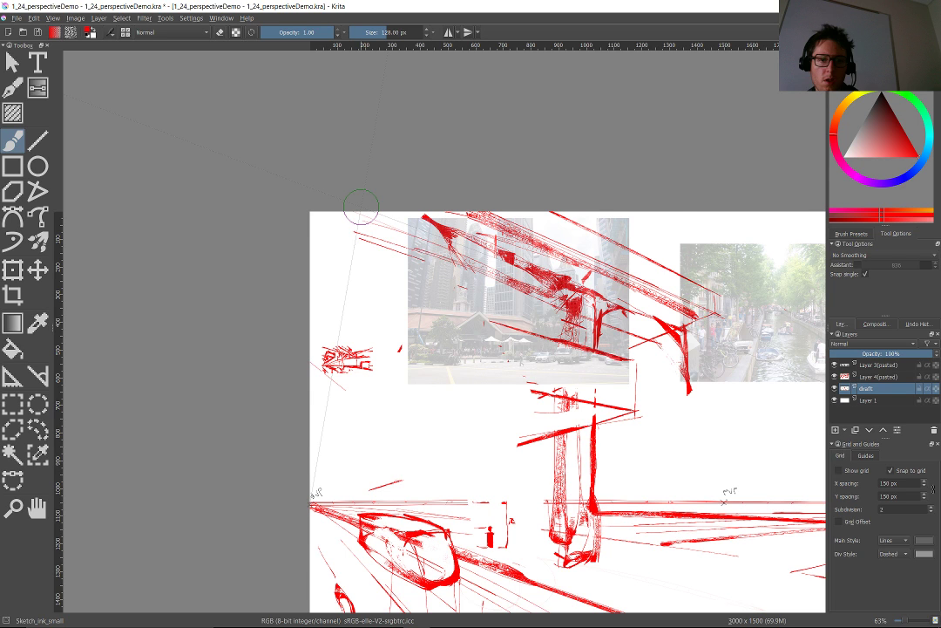
Turn assistant snapping back on and redraw the slab's left part with a vertical corner and edges receding to the left vanishing point.
key("ctrl+shift+l")
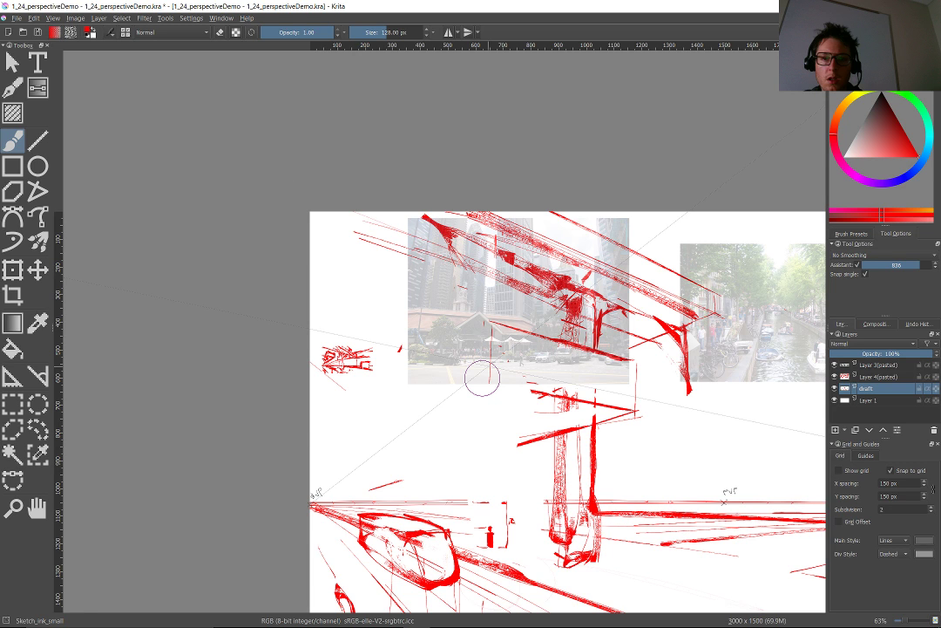
left_click_drag(479, 382, 533, 392)
left_click_drag(495, 320, 391, 422)
mouse_move(492, 383)
left_mouse_down()
mouse_move(415, 436)
mouse_move(516, 447)
left_mouse_up()
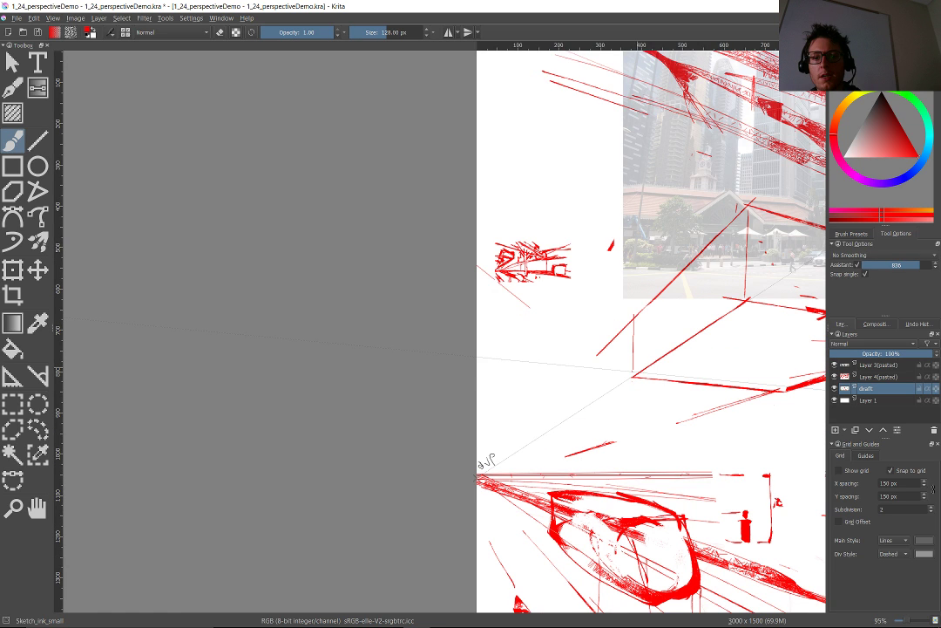
left_click_drag(634, 377, 575, 417)
left_click_drag(602, 356, 562, 393)
left_click_drag(626, 324, 579, 370)
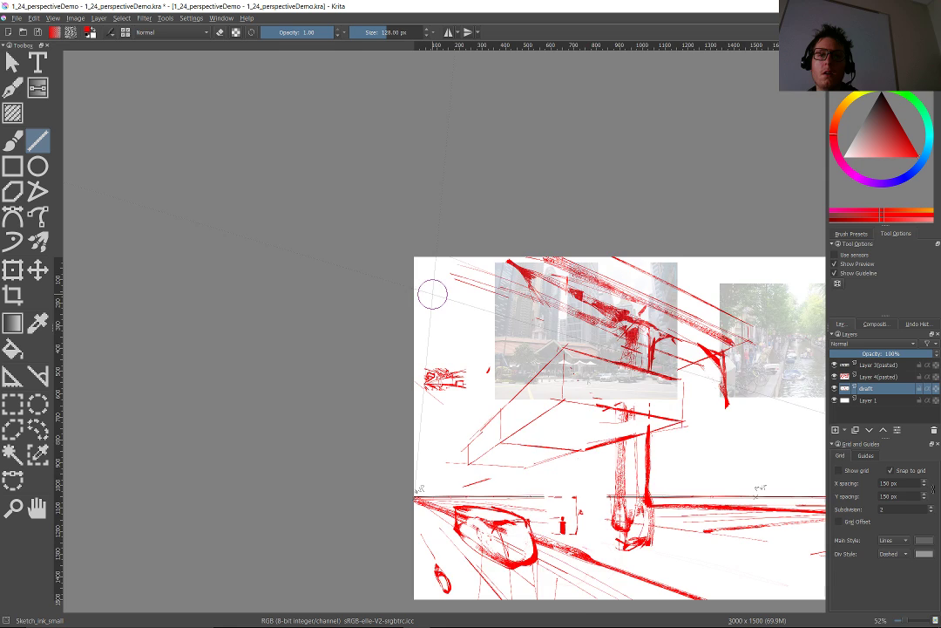
Turn off assistant snapping and sketch a standing figure between the vertical bracket and the column, with a small mark at the horizon.
left_click_drag(432, 293, 355, 117)
left_click_drag(414, 455, 414, 427)
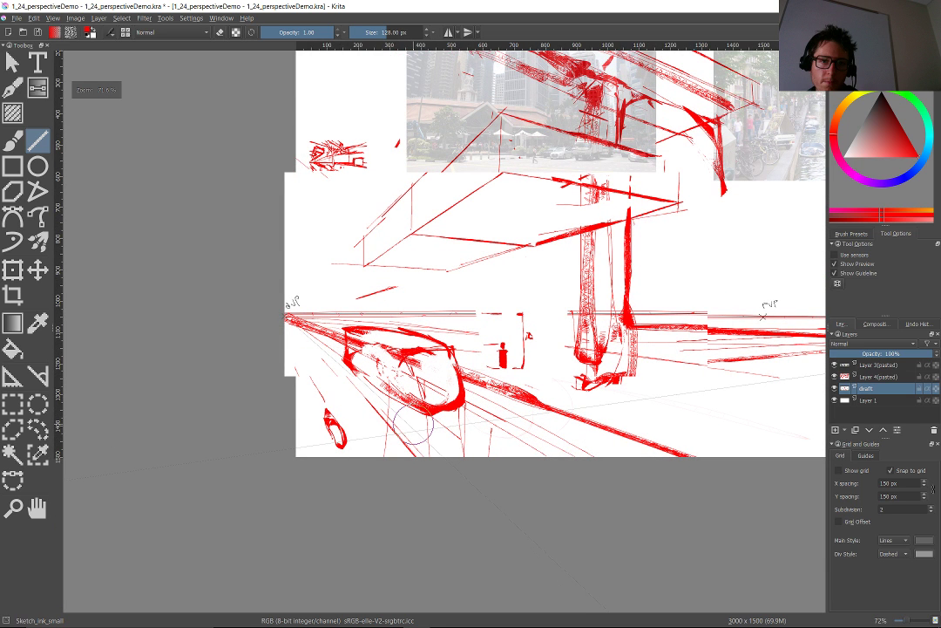
left_click_drag(413, 425, 457, 432)
key("b")
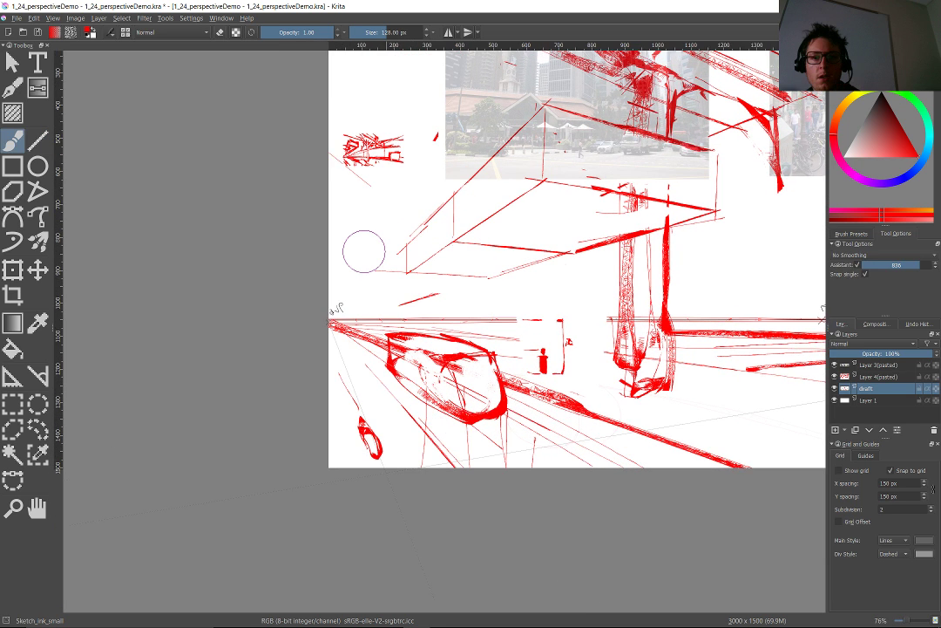
scroll(364, 251, "up", 3)
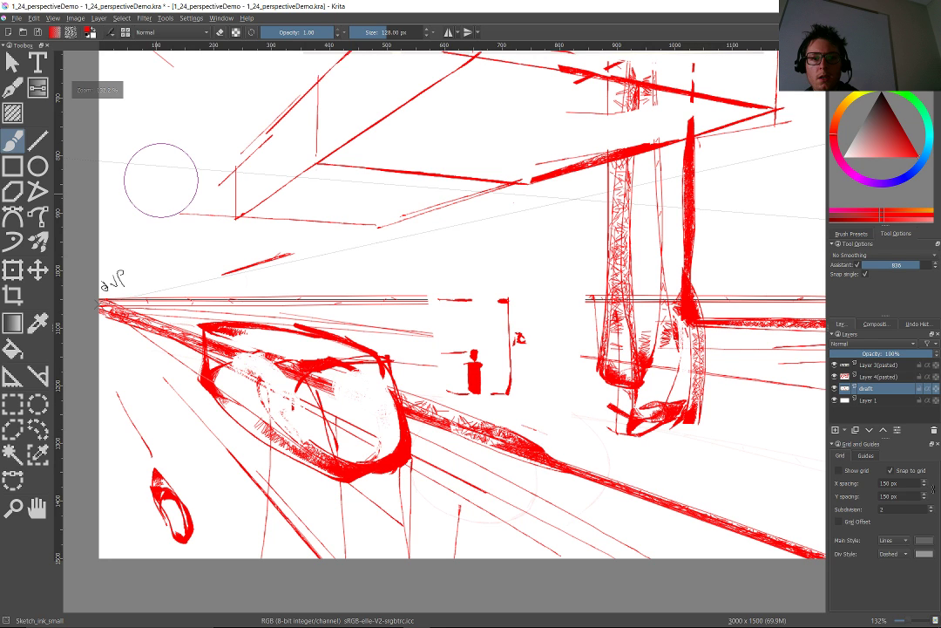
key("ctrl+shift+l")
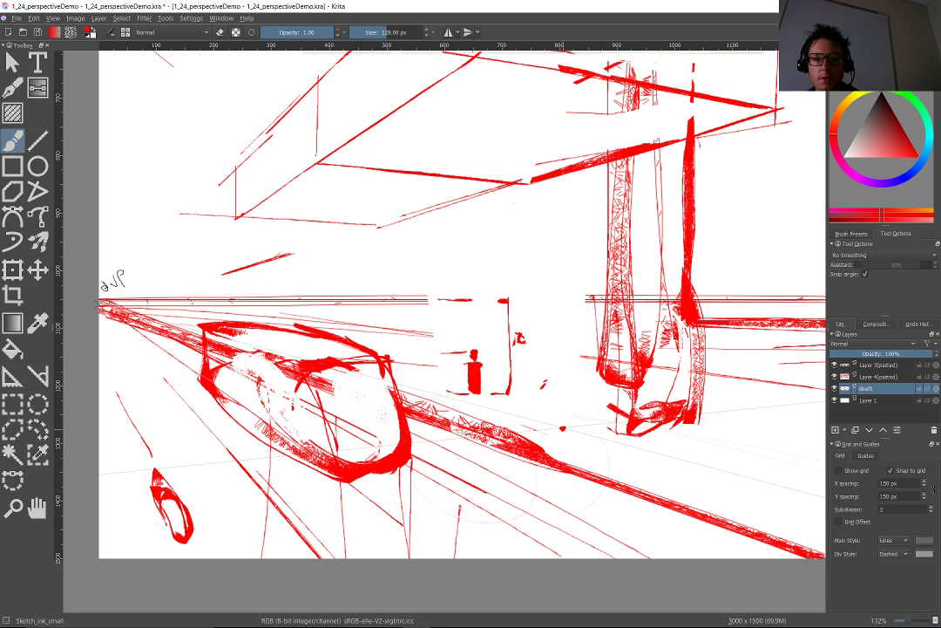
left_click_drag(563, 427, 564, 359)
left_click_drag(573, 299, 571, 306)
left_click_drag(545, 380, 571, 388)
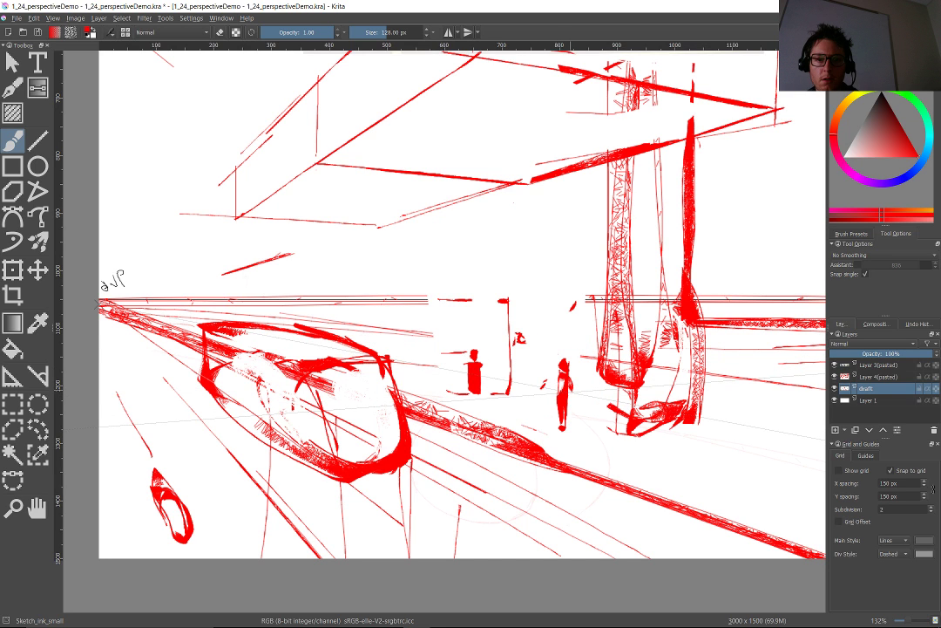
Sketch a larger standing figure below the middle vanishing point, marking its foot level and the horizon level above it.
left_click_drag(571, 462, 124, 420)
scroll(129, 427, "down", 1)
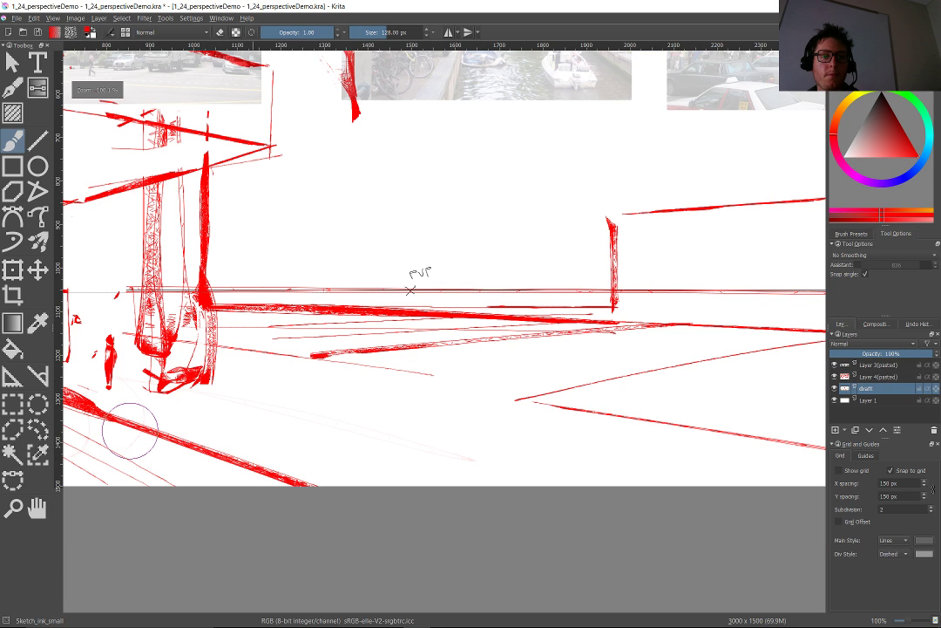
mouse_move(409, 407)
left_mouse_down()
mouse_move(418, 468)
mouse_move(423, 451)
left_mouse_up()
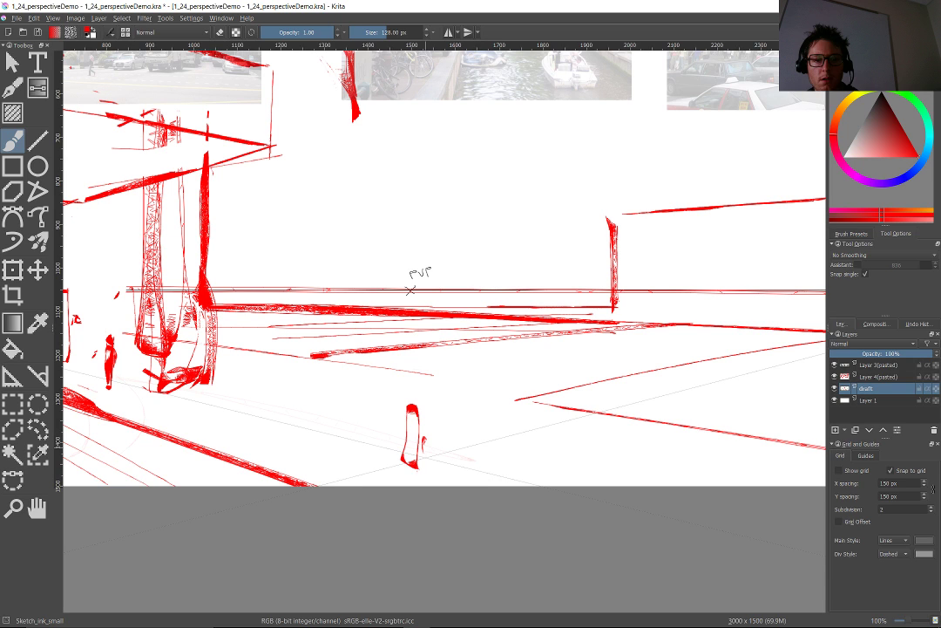
left_click_drag(423, 437, 424, 467)
left_click_drag(412, 405, 420, 407)
left_click_drag(394, 471, 442, 474)
left_click_drag(400, 294, 437, 292)
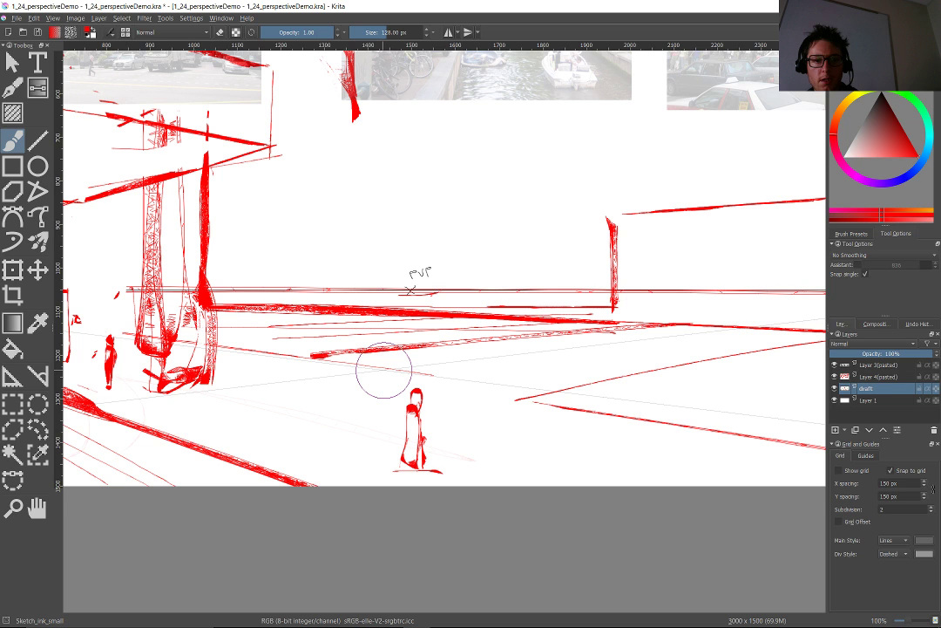
Sketch a vertical post inside the right-hand frame and a rounded box-like form beside the far right column.
scroll(383, 370, "up", 2)
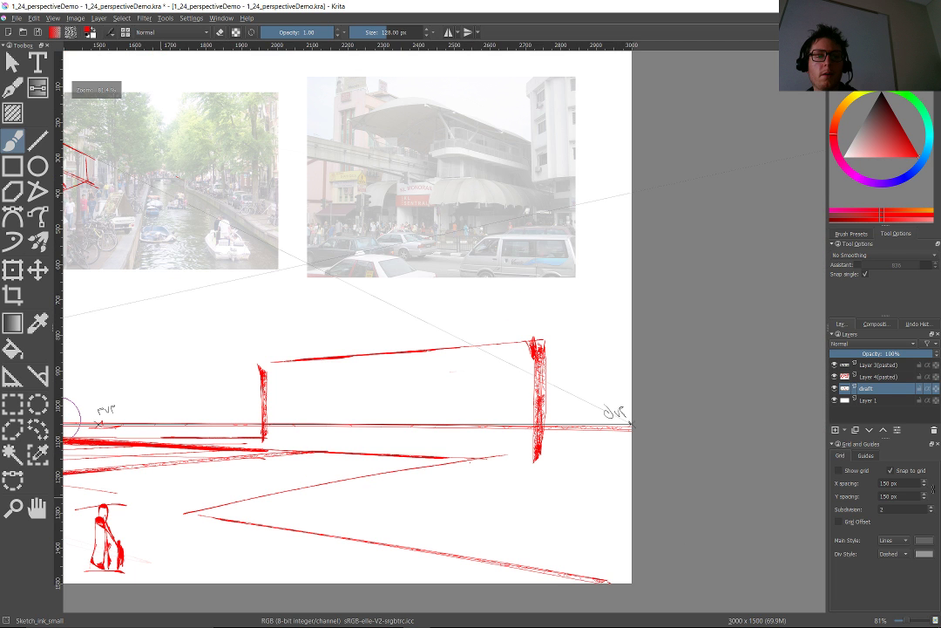
scroll(216, 528, "up", 3)
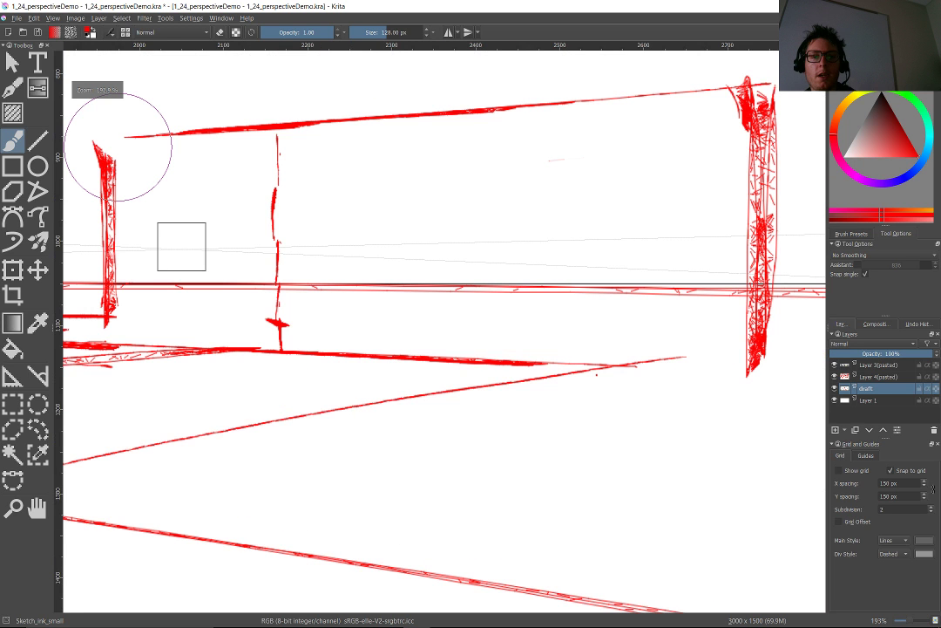
scroll(118, 146, "down", 2)
left_click_drag(691, 278, 725, 274)
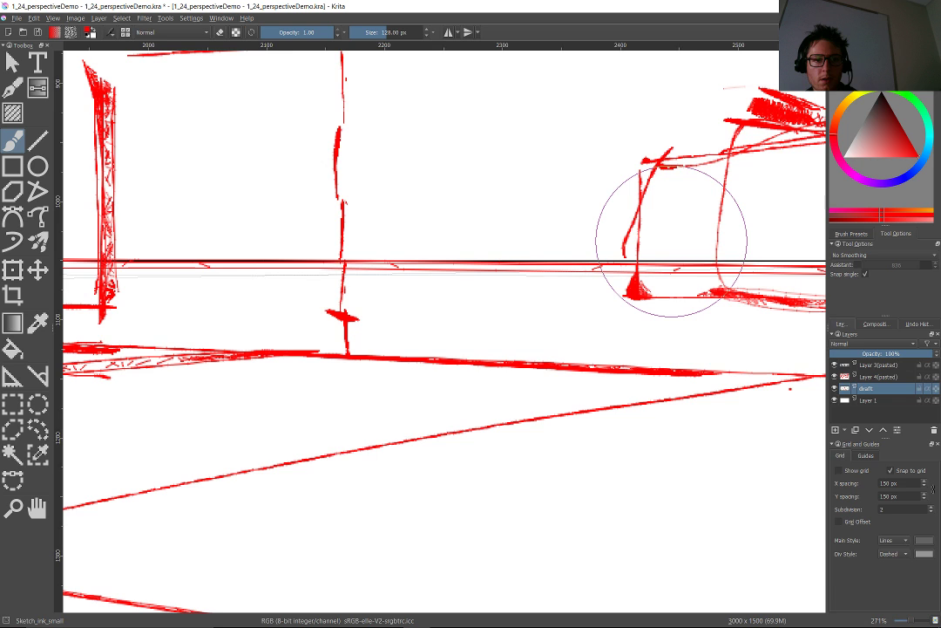
scroll(671, 241, "down", 5)
left_click_drag(181, 240, 326, 193)
scroll(326, 193, "up", 1)
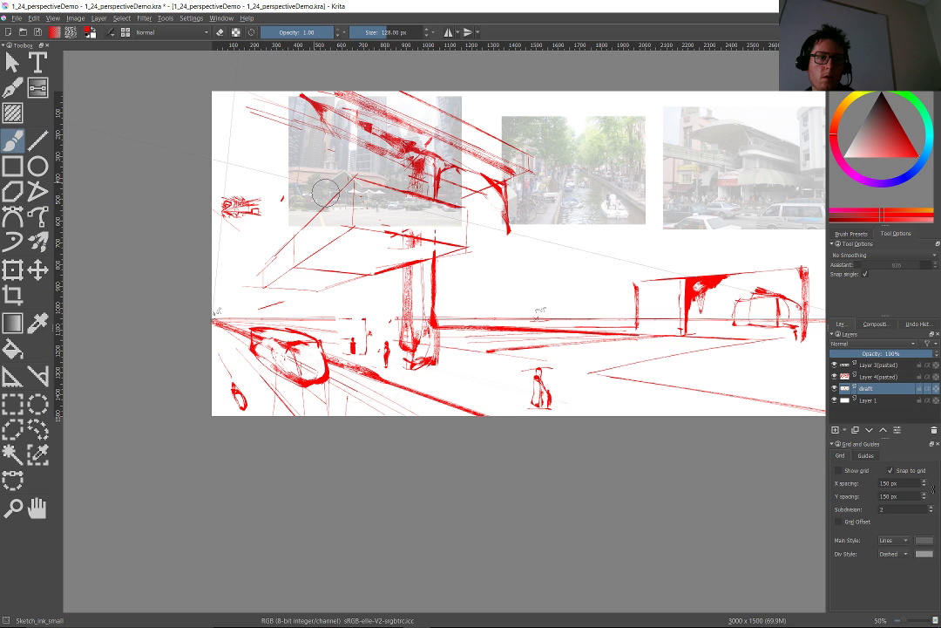
Extend the overhead beam's edges towards the right vanishing point and draw a long edge receding to the left above the right-hand frame.
left_click_drag(326, 192, 285, 400)
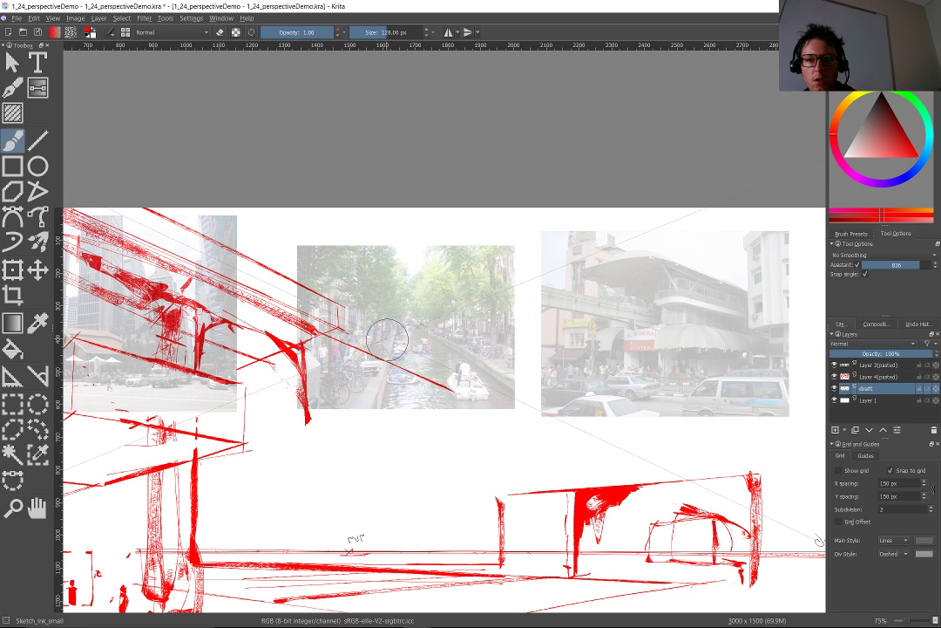
left_click_drag(388, 339, 453, 378)
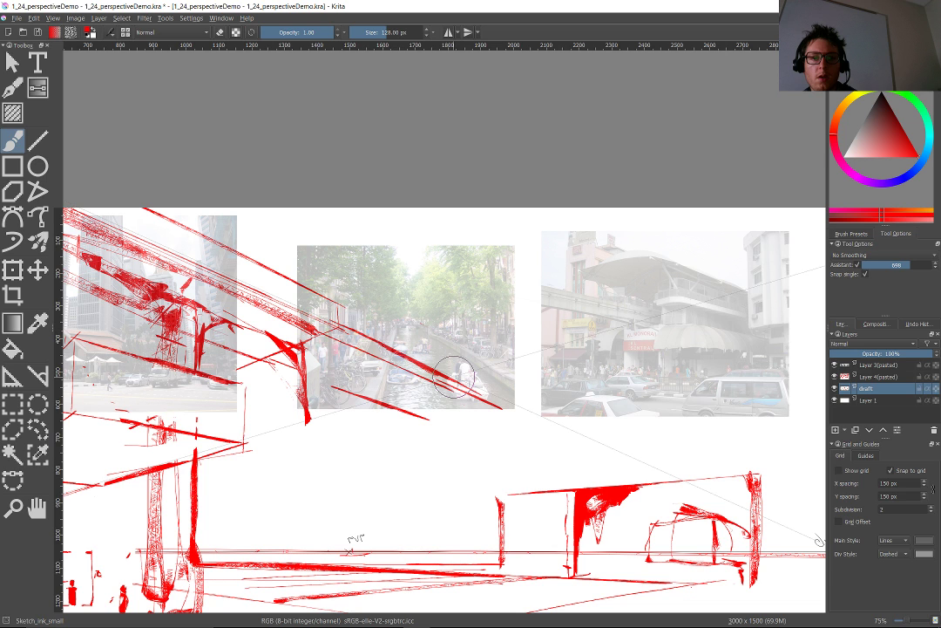
scroll(367, 302, "up", 3, "ctrl")
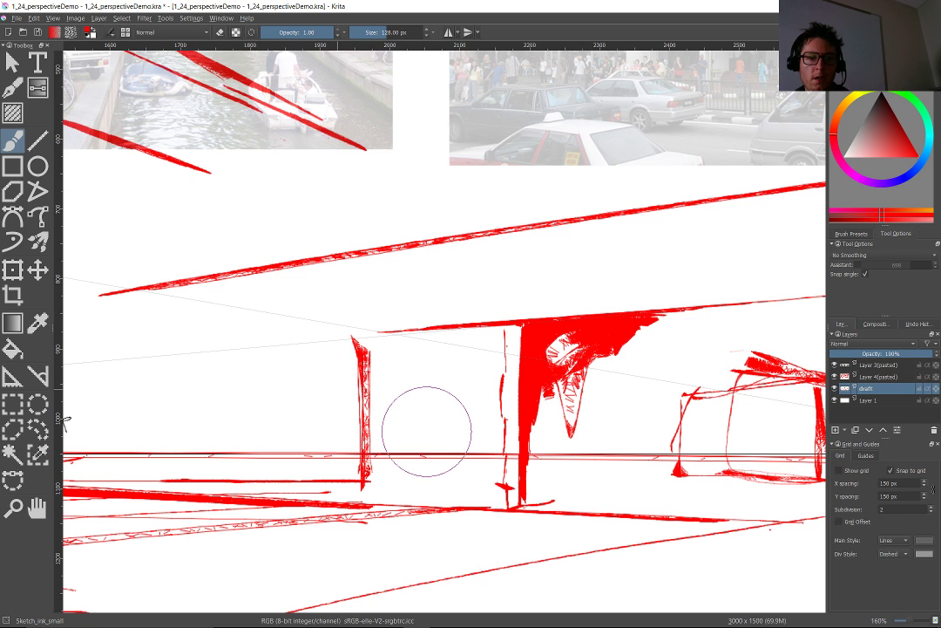
Erase the post left of the right-hand frame and draw a snapped ground line from the frame's right column to the canvas edge.
scroll(88, 308, "down", 2)
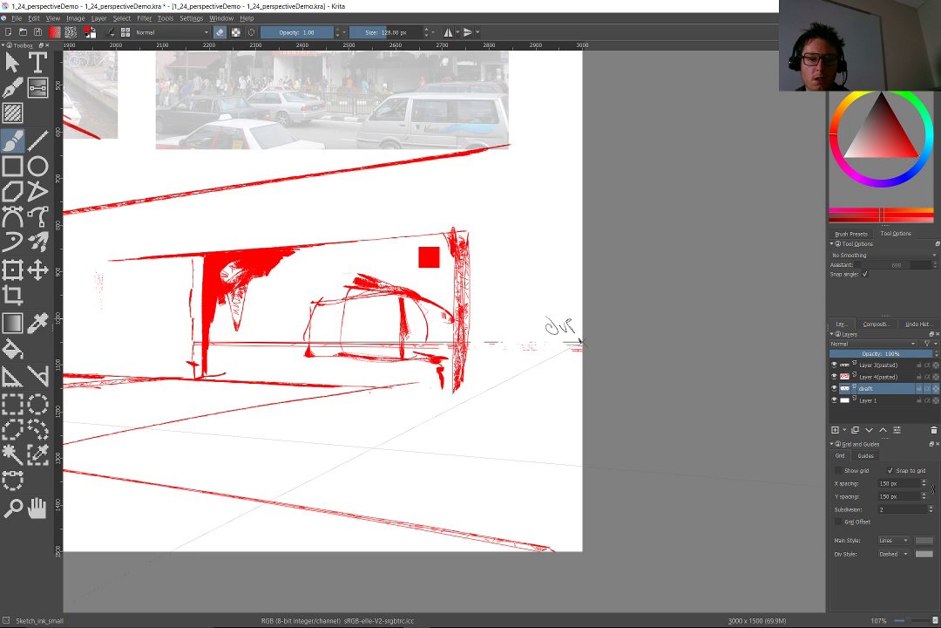
left_click(858, 265)
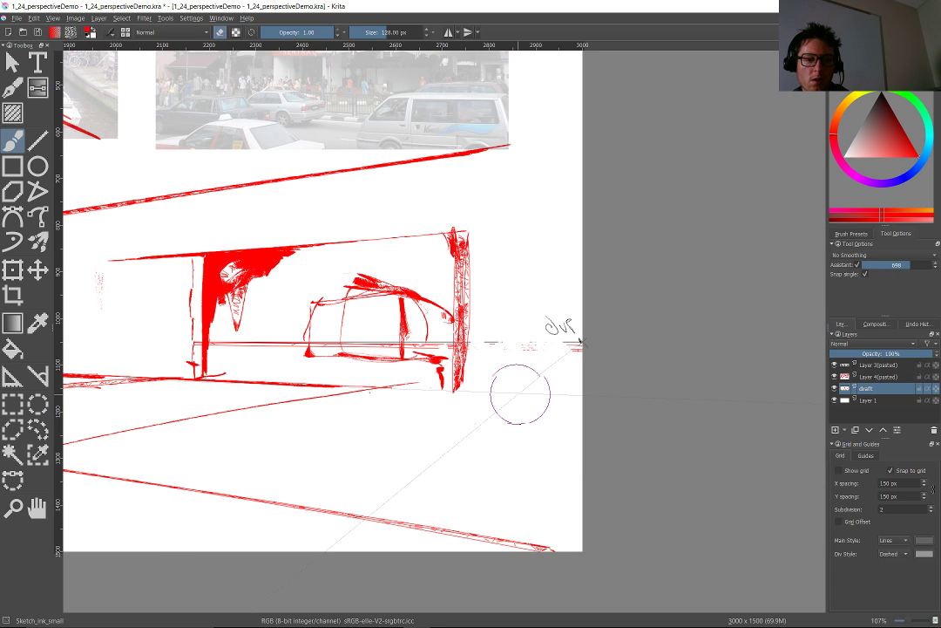
key("e")
mouse_move(455, 392)
left_mouse_down()
mouse_move(580, 400)
mouse_move(473, 394)
left_mouse_up()
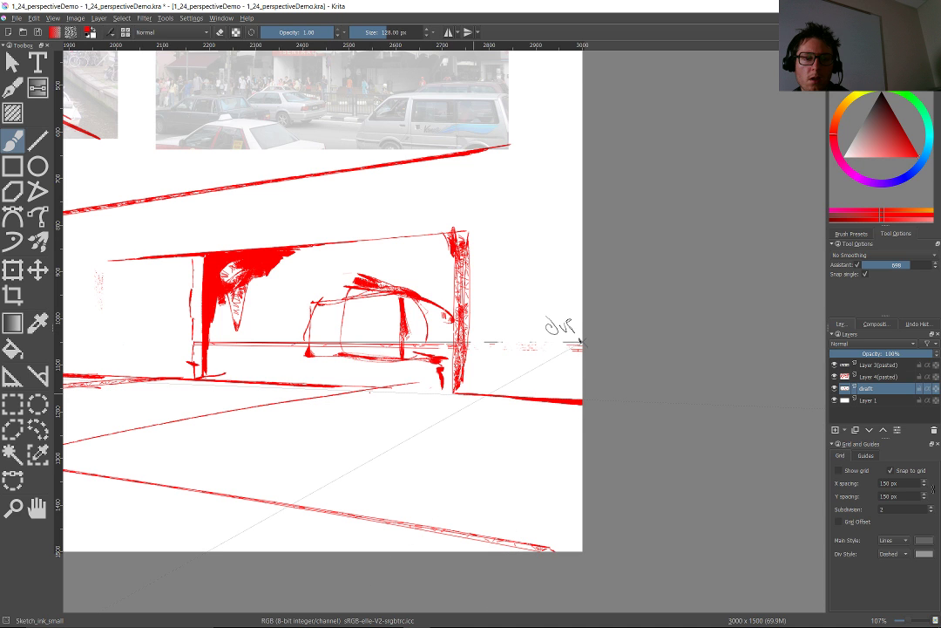
Turn off assistant snapping and draw a thick vertical building corner down from the far end of the long upper edge.
scroll(279, 427, "down", 5)
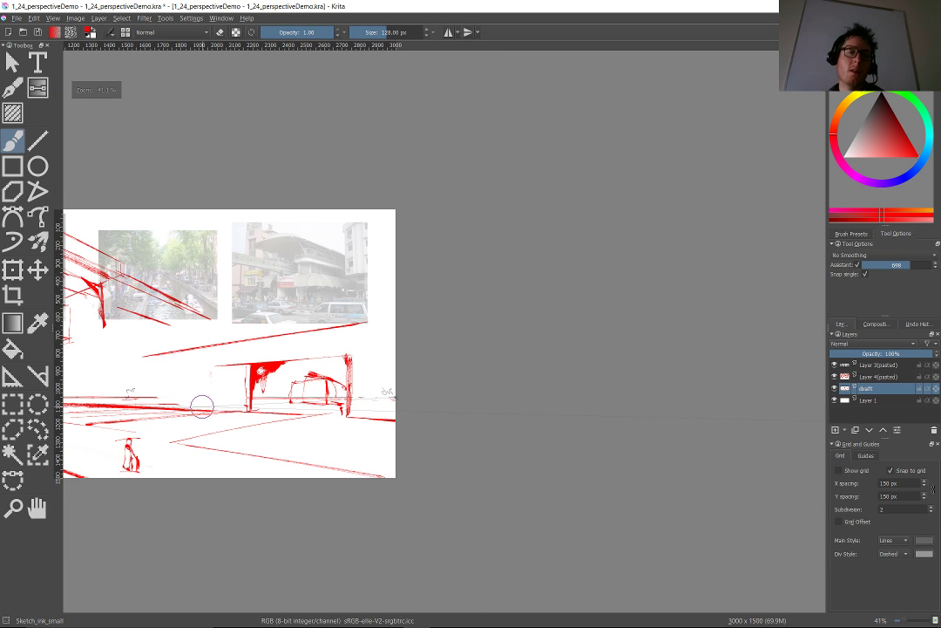
scroll(201, 406, "up", 5)
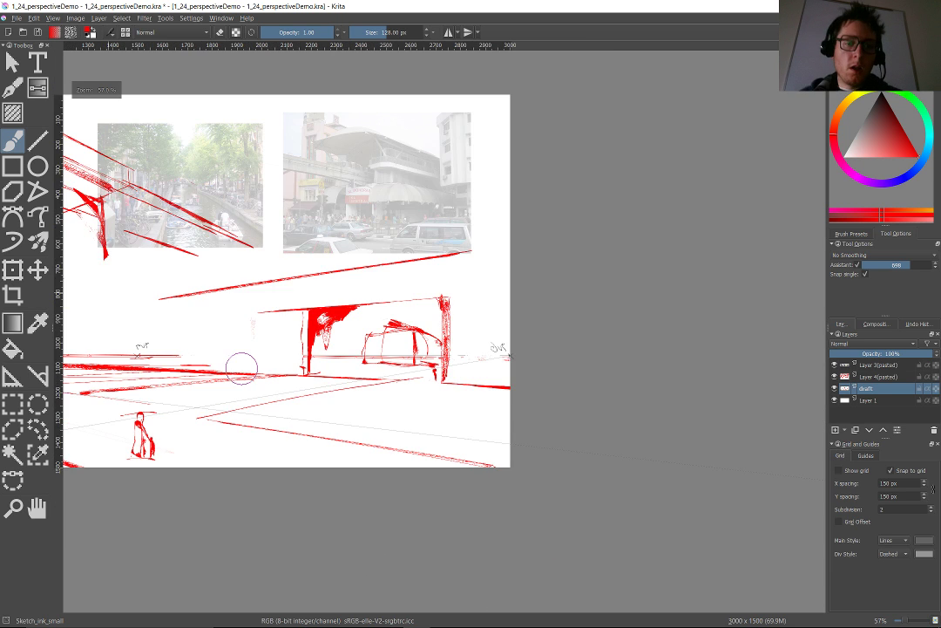
scroll(166, 340, "down", 2)
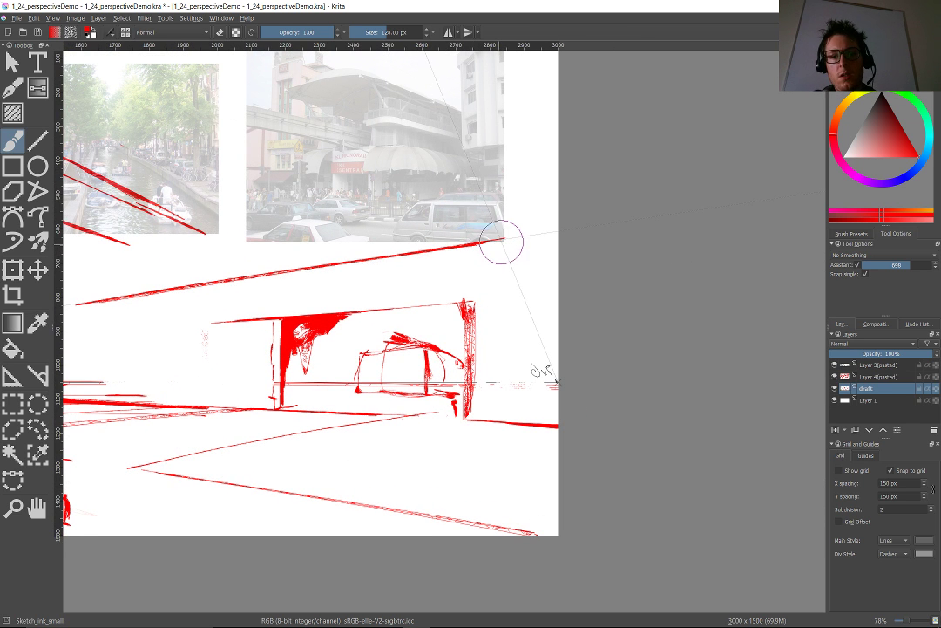
key("ctrl+shift+l")
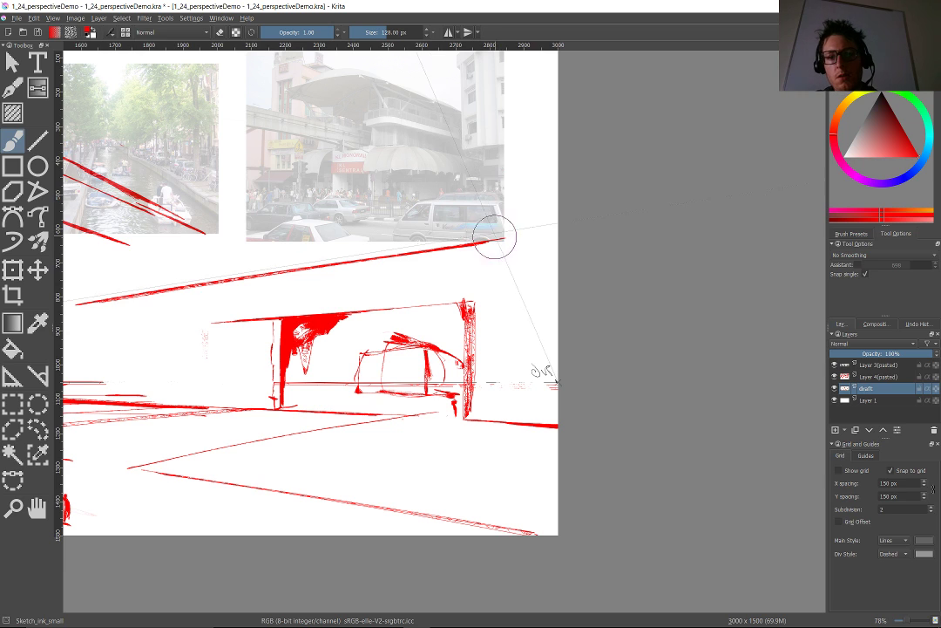
left_click_drag(502, 234, 507, 414)
left_click_drag(507, 271, 503, 414)
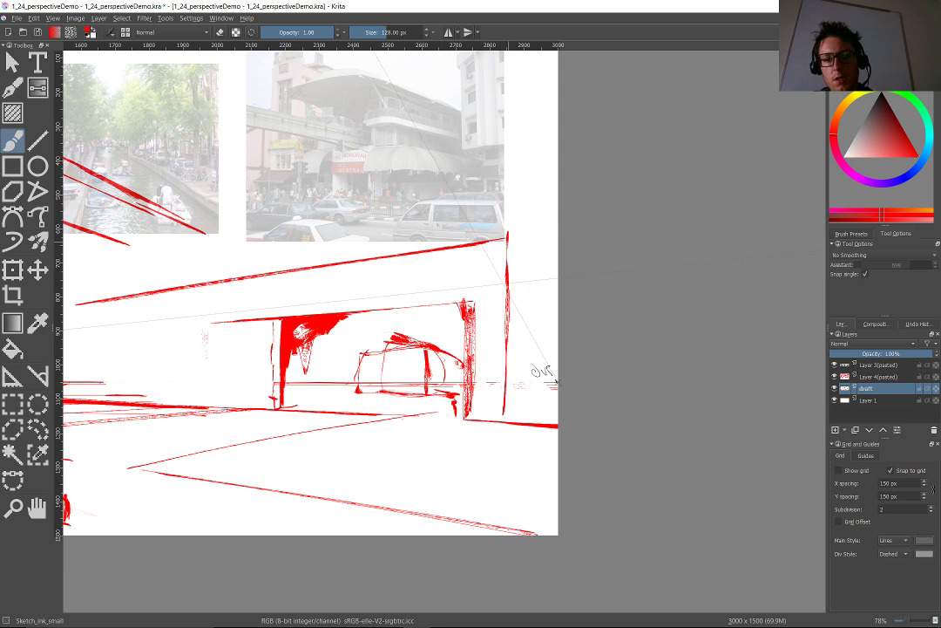
left_click_drag(507, 244, 501, 415)
Sketch ground edges from the right vanishing point to the vertical corner's base and to the lower canvas edge.
mouse_move(506, 279)
left_mouse_down()
mouse_move(497, 425)
mouse_move(552, 387)
left_mouse_up()
mouse_move(508, 469)
left_mouse_down()
mouse_move(552, 390)
mouse_move(474, 530)
left_mouse_up()
scroll(472, 533, "down", 3)
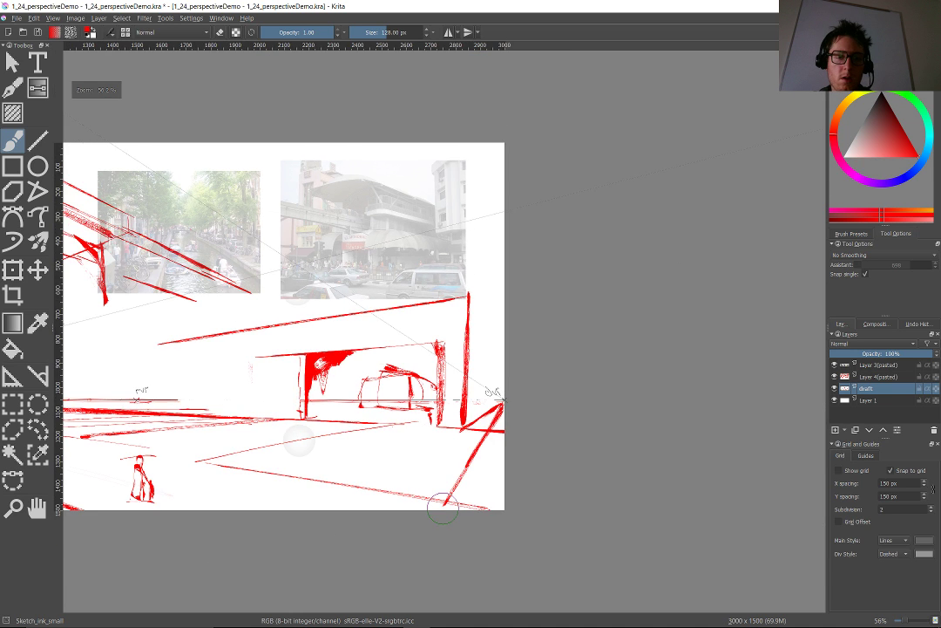
scroll(443, 509, "up", 1)
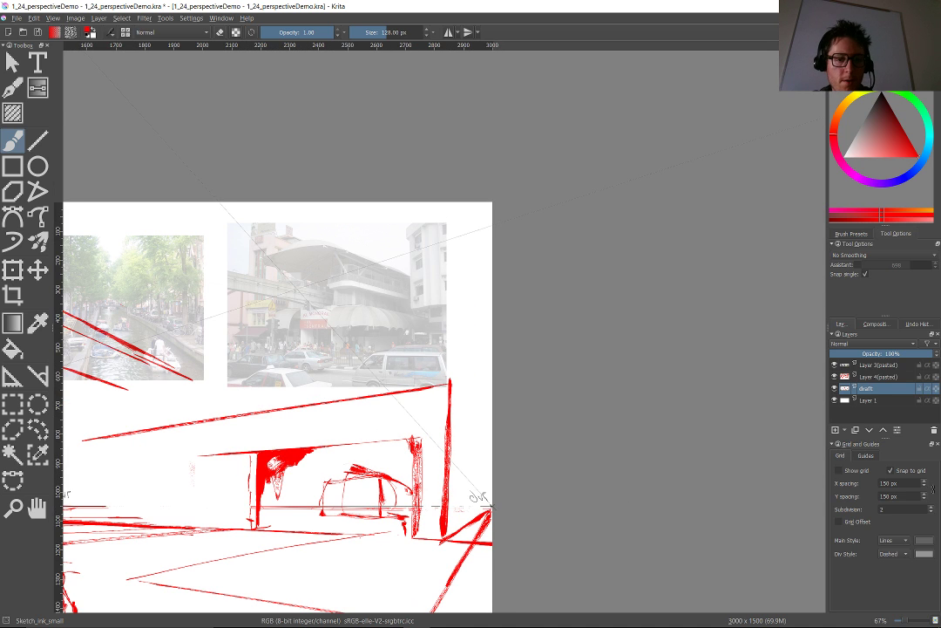
Erase the ends of the ground edges around the right vanishing point.
key("e")
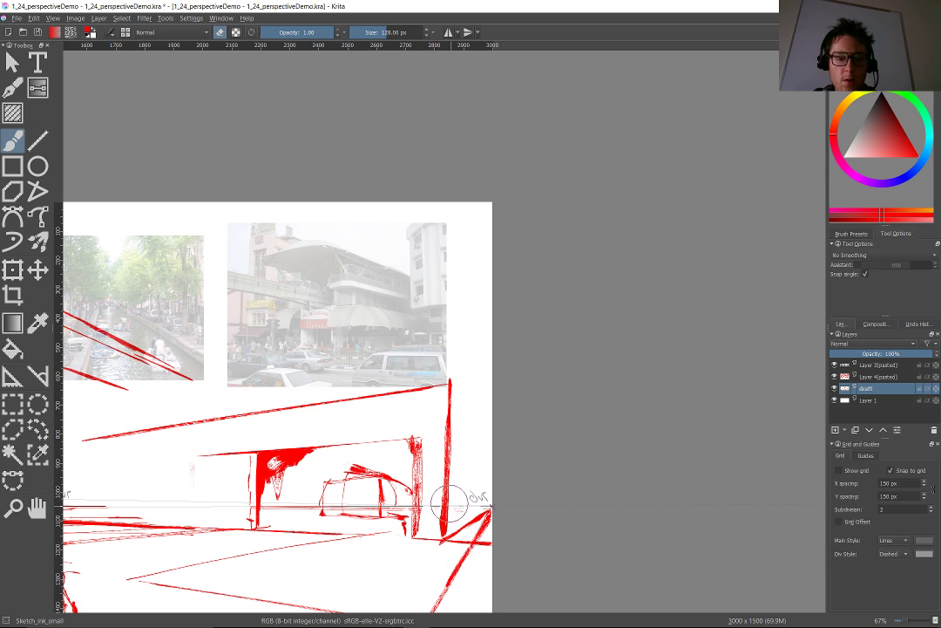
key("ctrl+shift+l")
scroll(449, 503, "up", 1)
left_click_drag(450, 503, 413, 317)
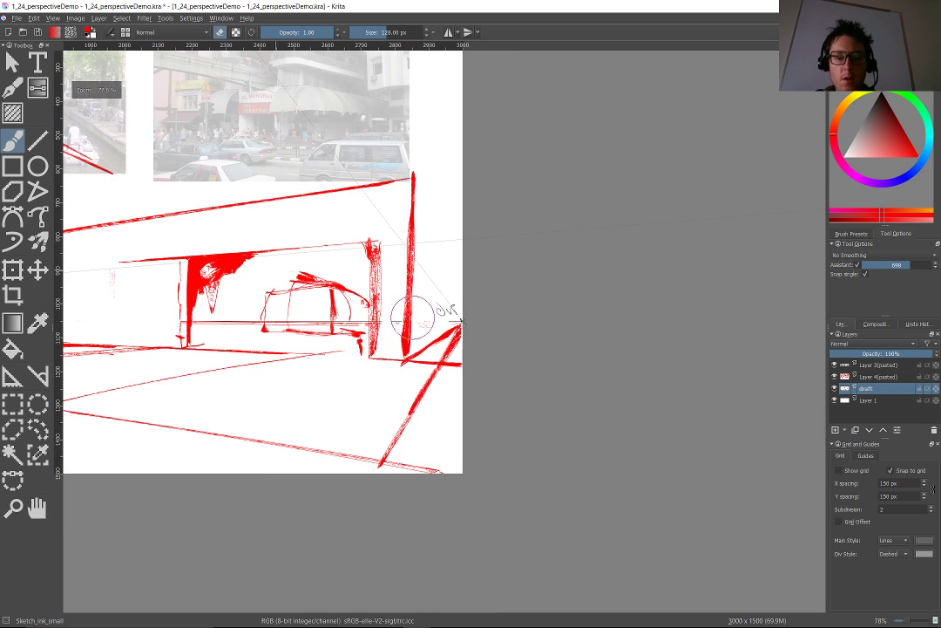
Redraw the ground edge to the right vanishing point freehand and add a steeper second edge from the lower canvas corner.
key("ctrl+shift+l")
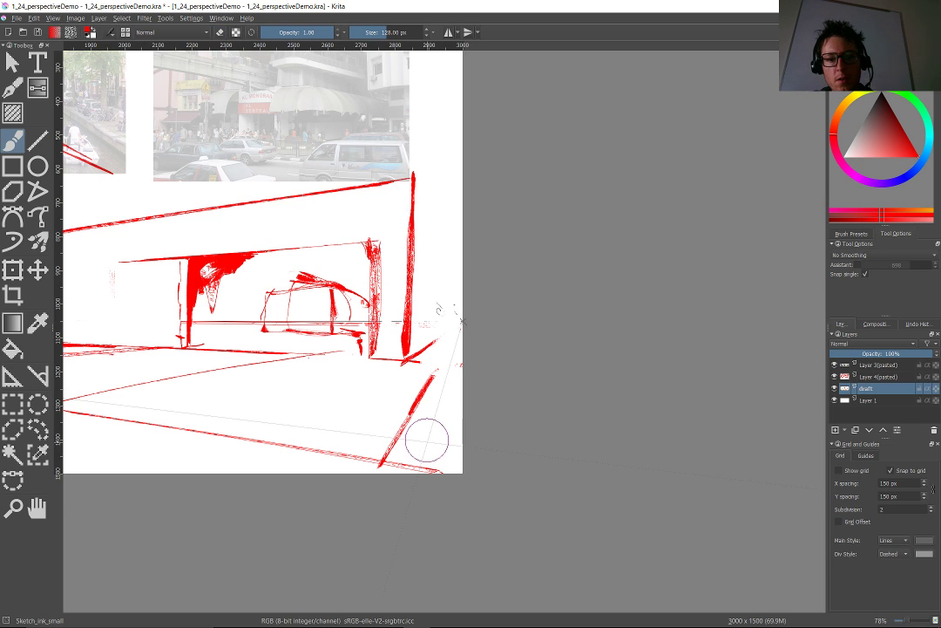
left_click_drag(434, 471, 455, 373)
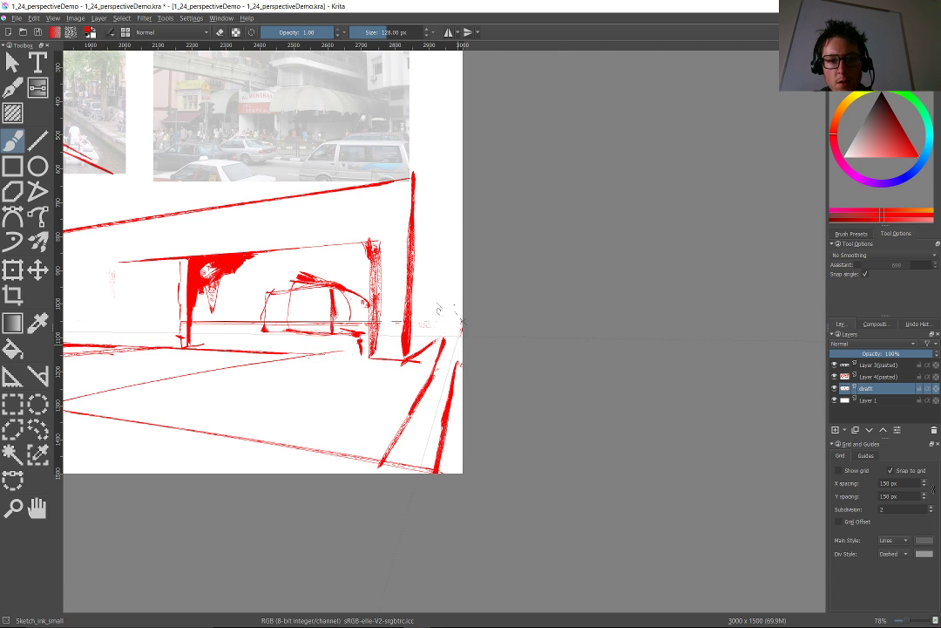
left_click_drag(462, 328, 423, 394)
left_click_drag(462, 352, 453, 392)
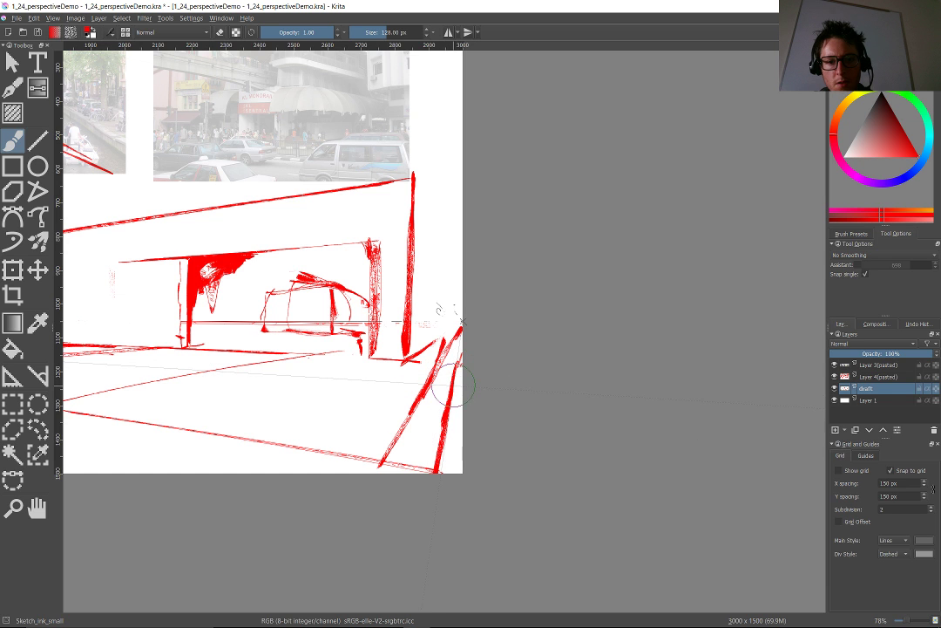
scroll(441, 342, "down", 1)
left_click_drag(511, 388, 613, 409)
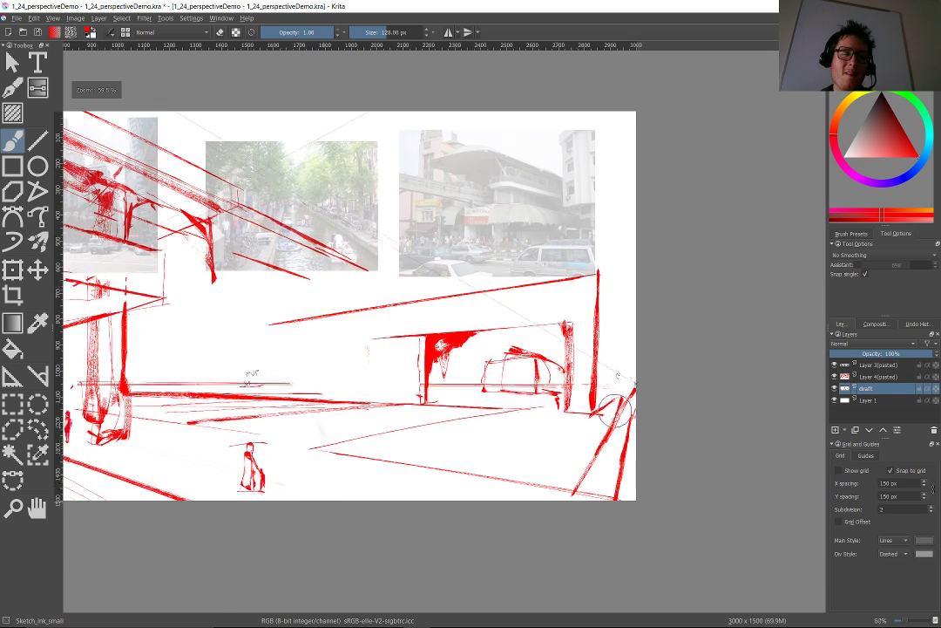
scroll(613, 409, "up", 1)
scroll(324, 357, "down", 3)
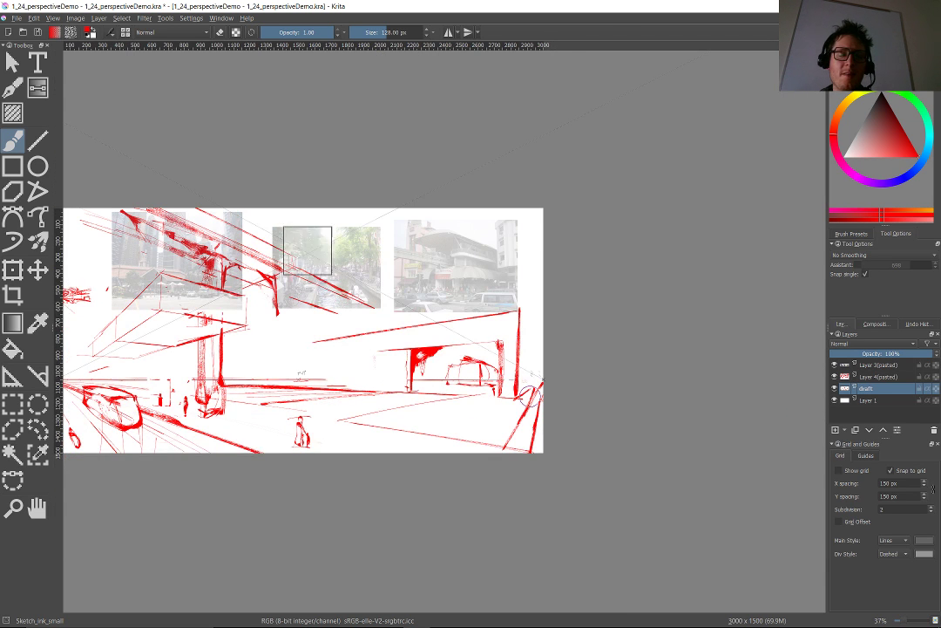
scroll(527, 396, "up", 5)
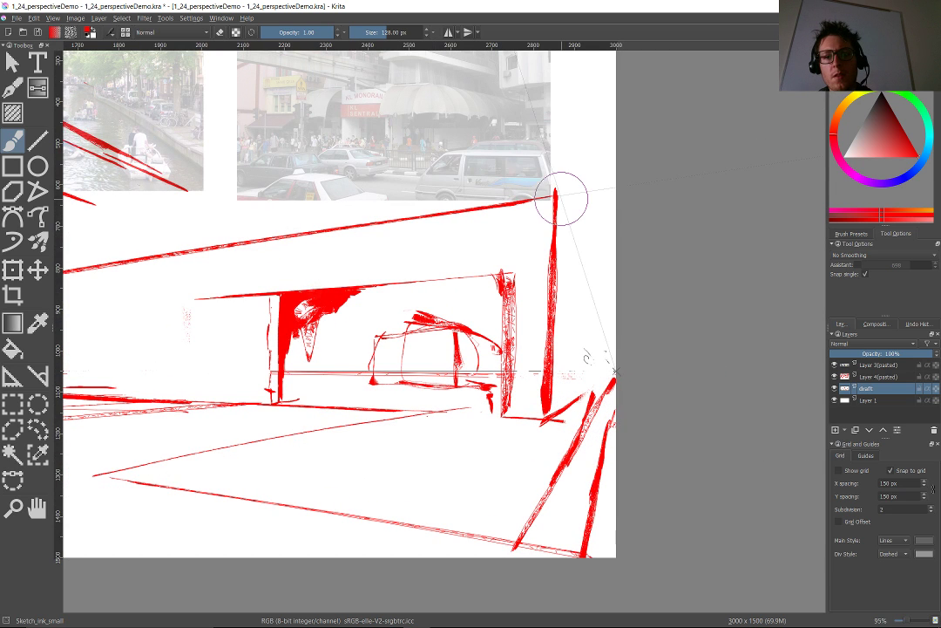
left_click_drag(560, 196, 606, 312)
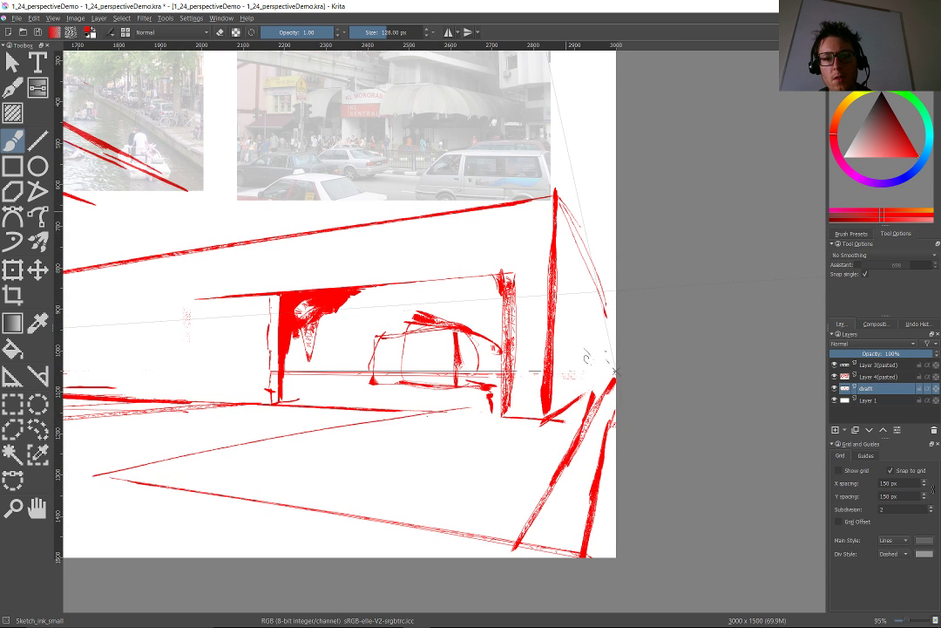
key("ctrl+z")
left_click_drag(560, 198, 606, 305)
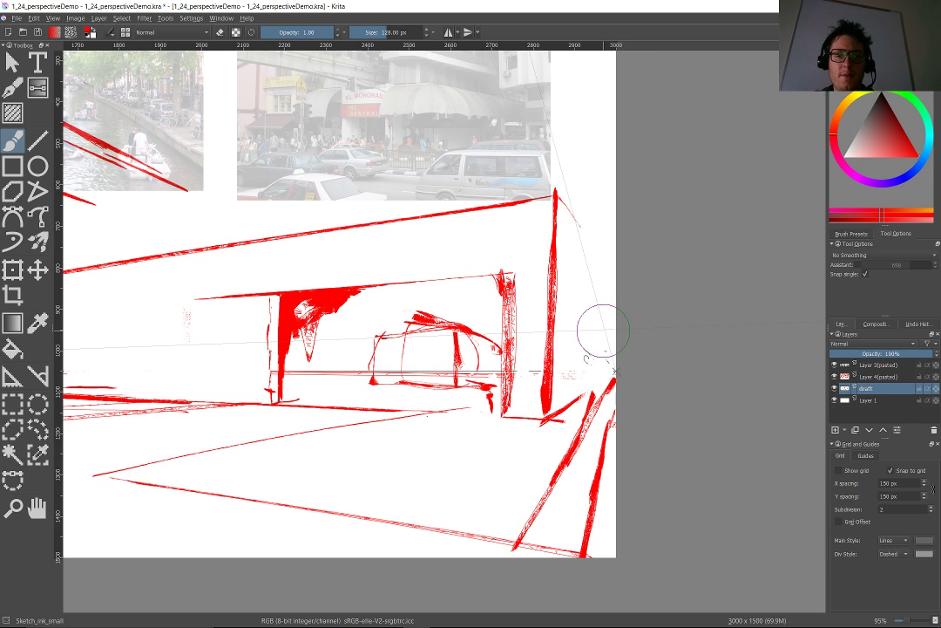
Turn on assistant snapping and draw the building's upper edge from the vertical corner's top to the right vanishing point.
key("ctrl+shift+l")
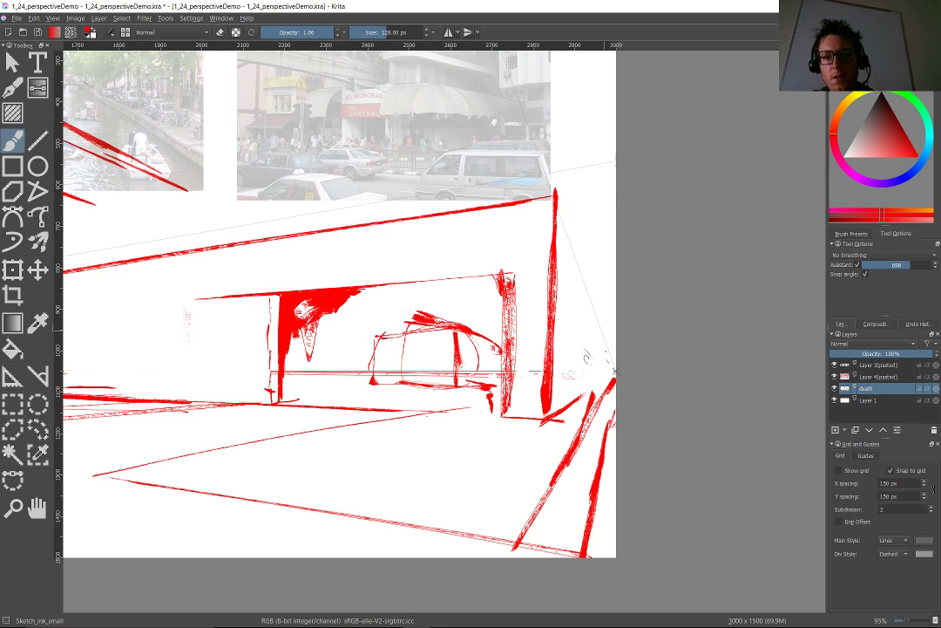
left_click_drag(562, 204, 613, 359)
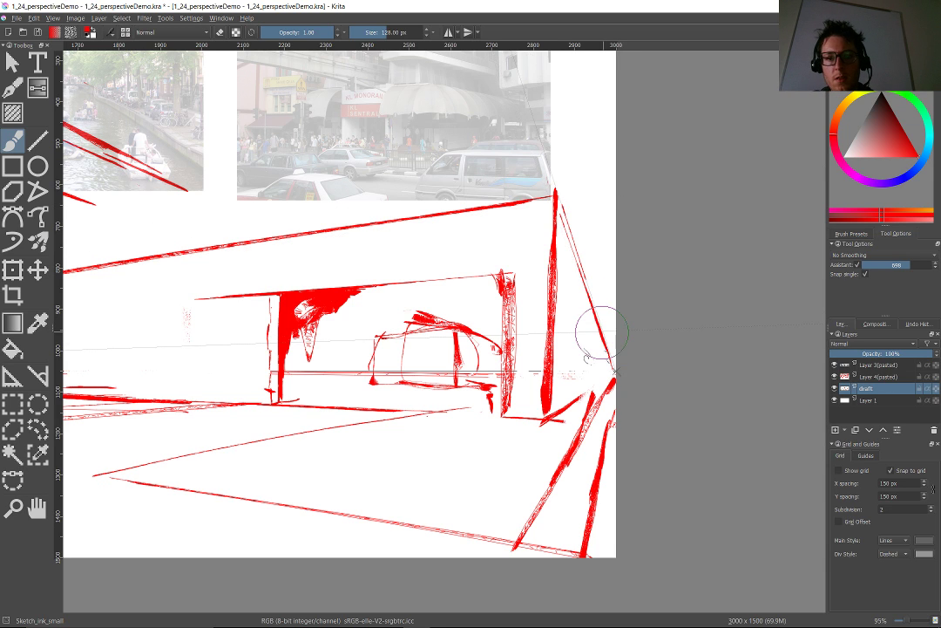
scroll(602, 332, "down", 3)
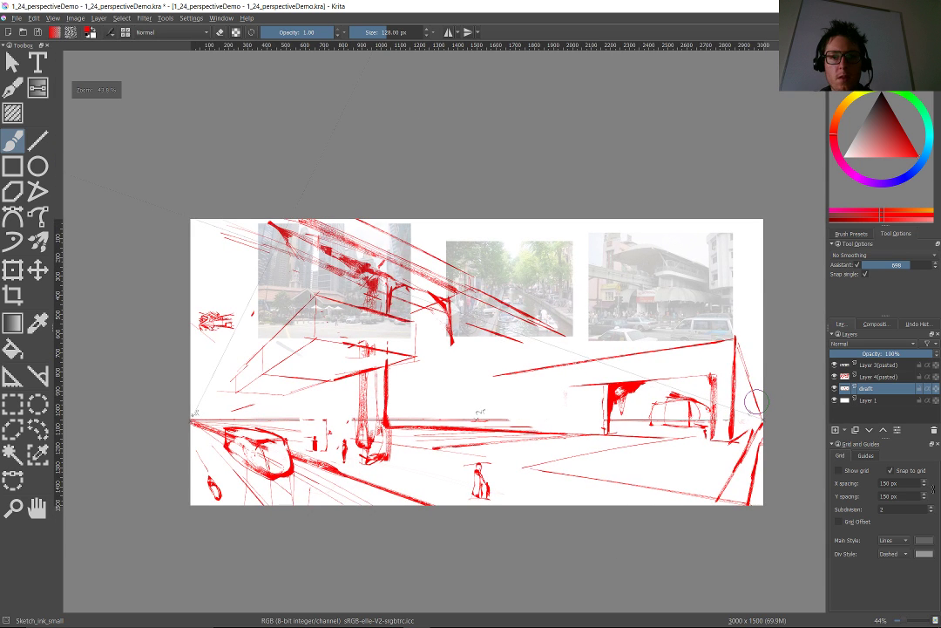
scroll(755, 402, "up", 5)
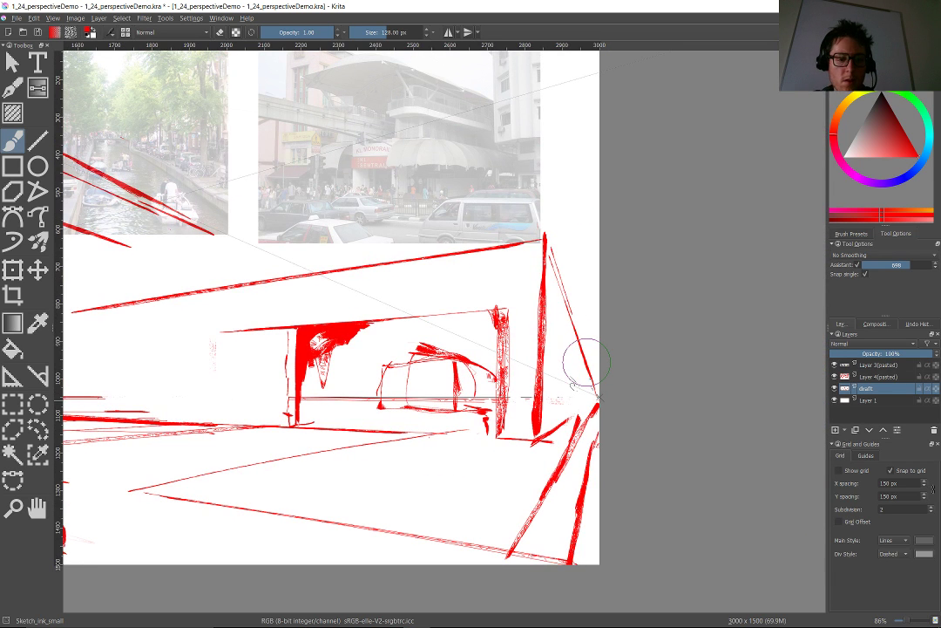
Turn off assistant snapping and erase the thick vertical line of the building corner with the brush eraser.
key("v")
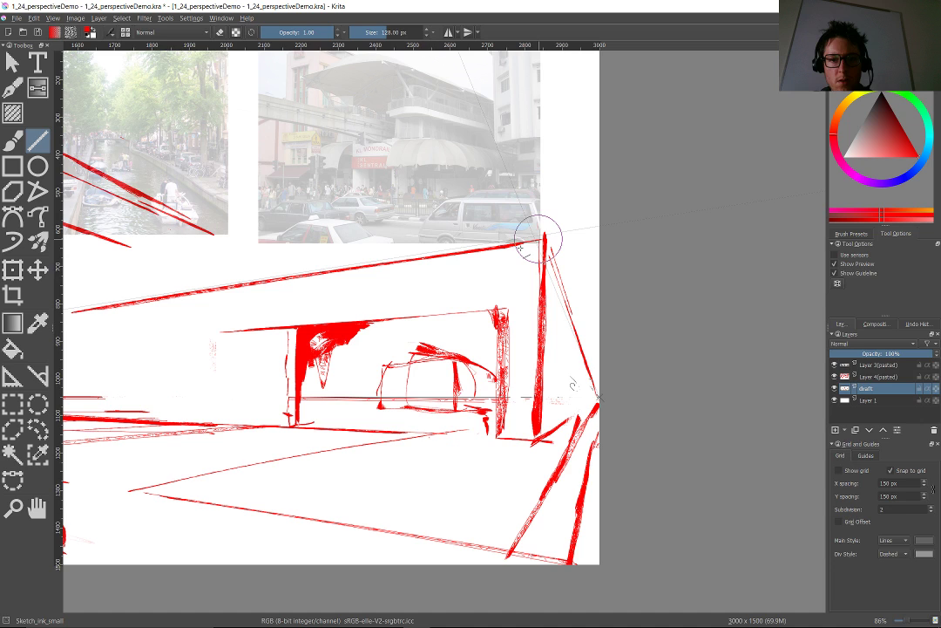
key("v")
key("e")
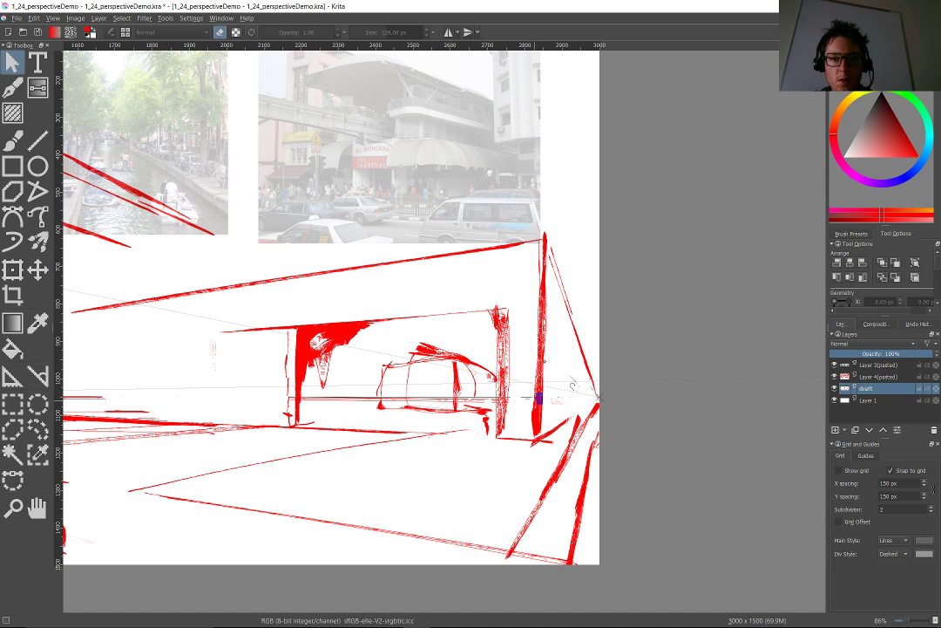
key("b")
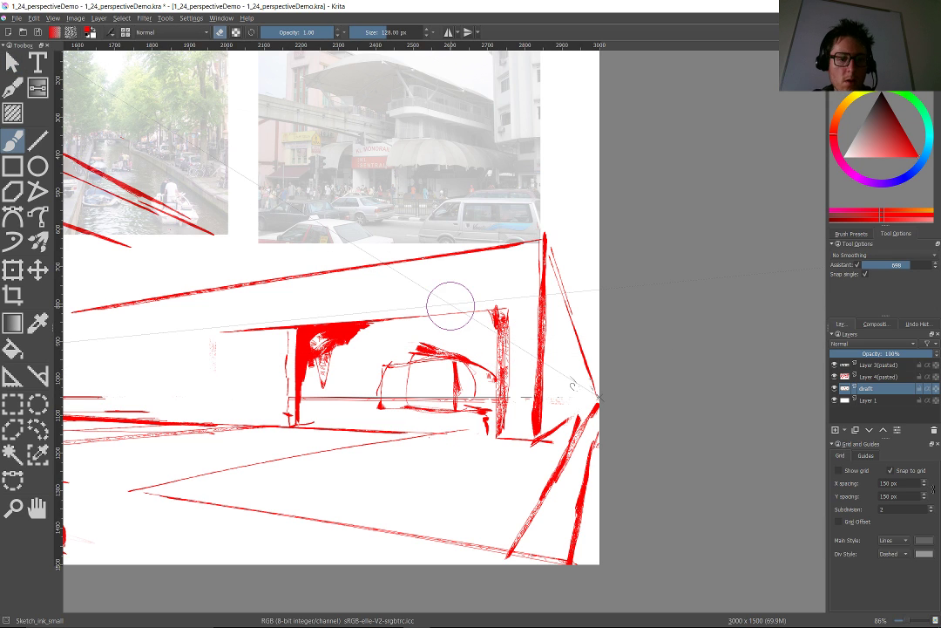
key("ctrl+shift+l")
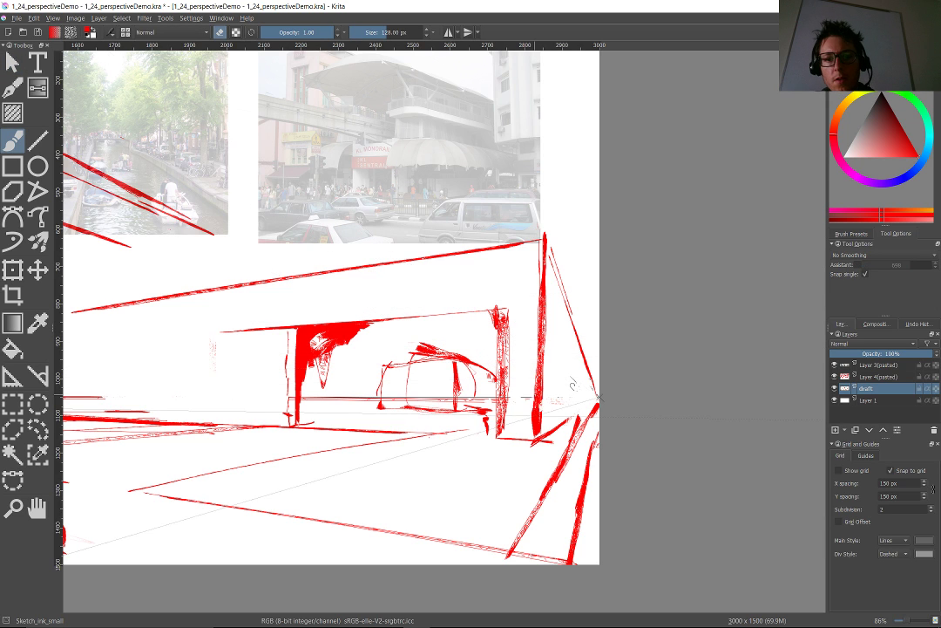
mouse_move(543, 332)
left_mouse_down()
mouse_move(542, 275)
mouse_move(541, 391)
left_mouse_up()
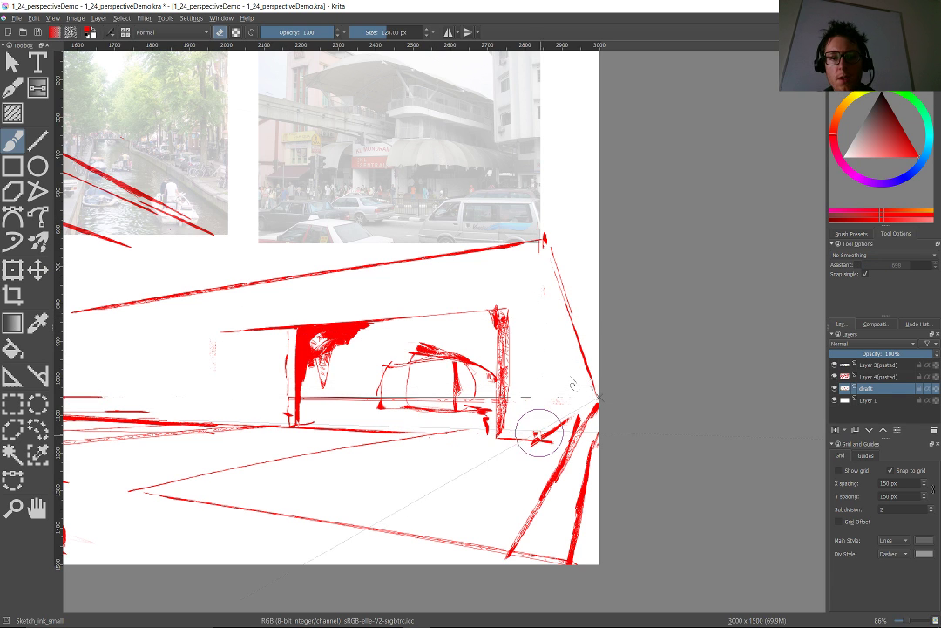
Redraw the building's vertical corner slightly further left and connect its top to the right vanishing point with a freehand edge.
key("e")
left_click_drag(536, 440, 535, 302)
left_click_drag(537, 245, 535, 362)
mouse_move(535, 296)
left_mouse_down()
mouse_move(535, 252)
mouse_move(599, 398)
left_mouse_up()
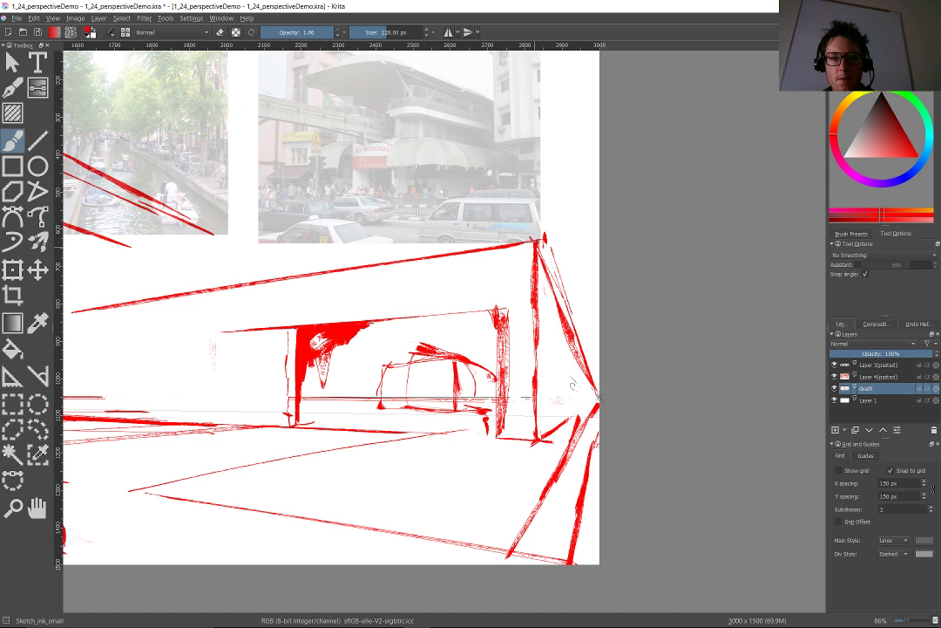
scroll(572, 384, "down", 5)
scroll(633, 386, "up", 2)
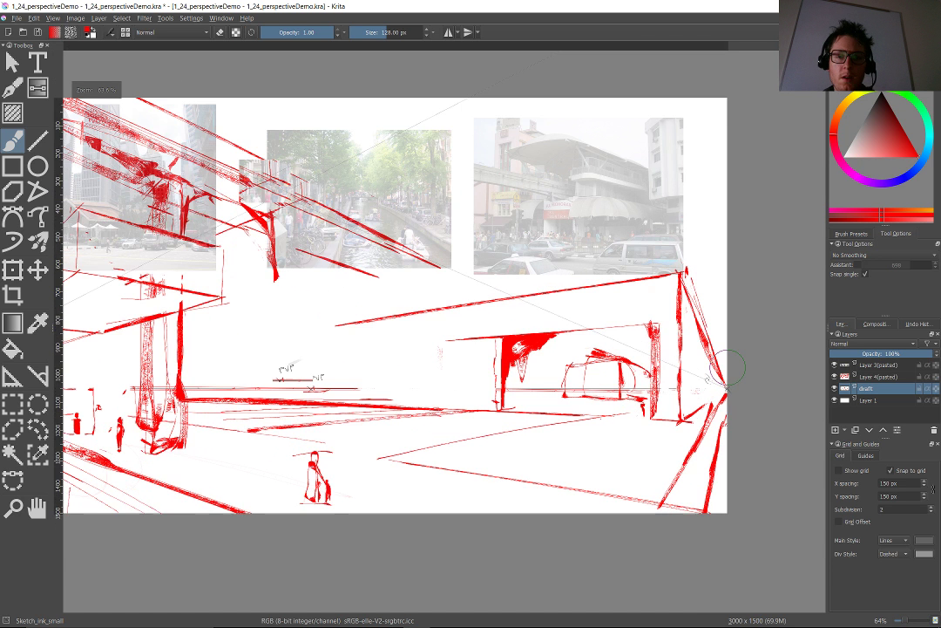
scroll(224, 128, "up", 4)
scroll(458, 249, "up", 2)
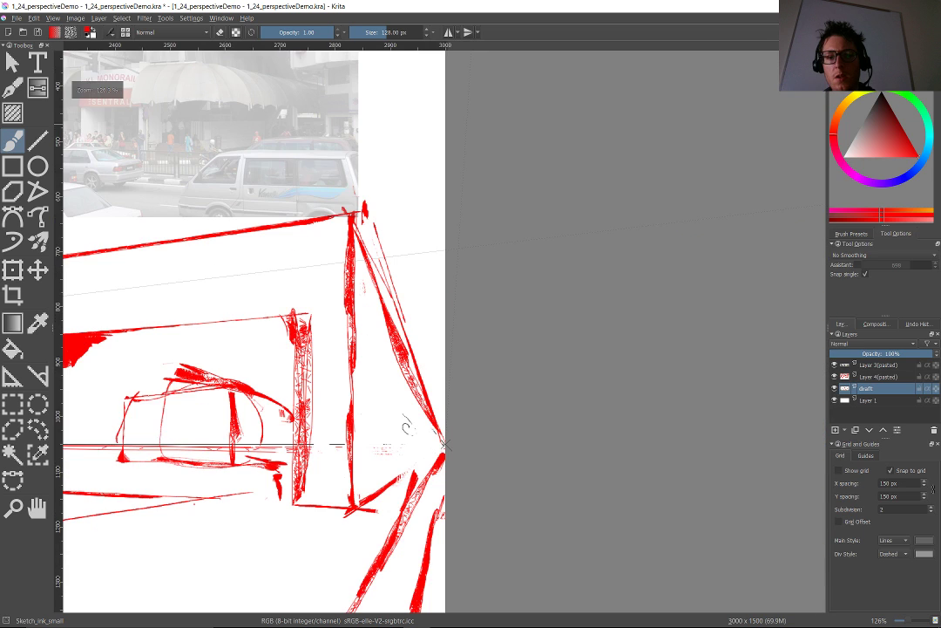
Add a short vertical stroke closing the building's receding upper edge just before the right vanishing point.
scroll(460, 248, "down", 1)
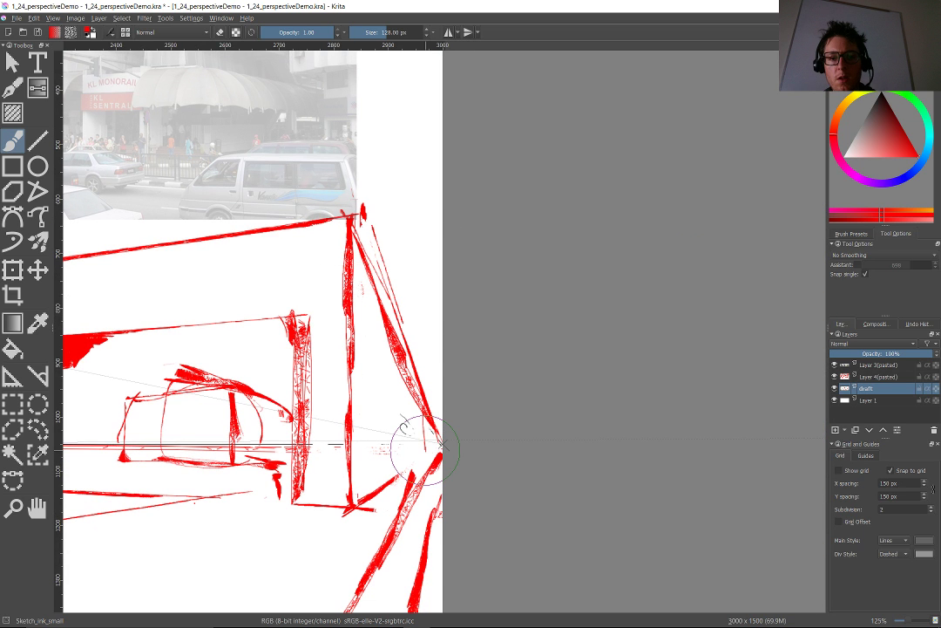
left_click_drag(425, 449, 426, 459)
scroll(436, 449, "down", 1)
scroll(432, 419, "down", 2)
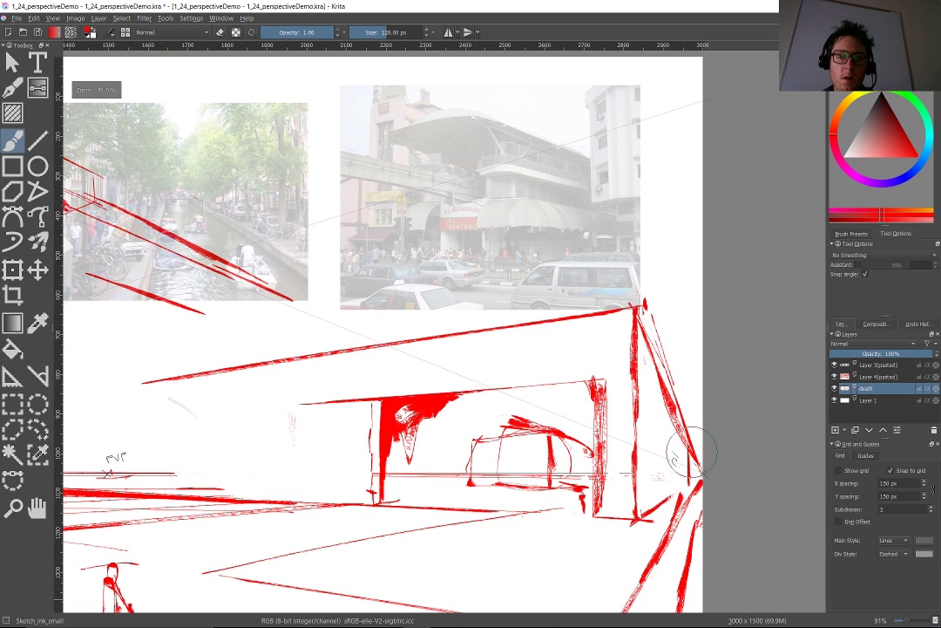
Sketch a tiny distant figure beside the arcade, a horizon-high doorway around it and a short vertical stroke above the doorway.
scroll(693, 453, "up", 2)
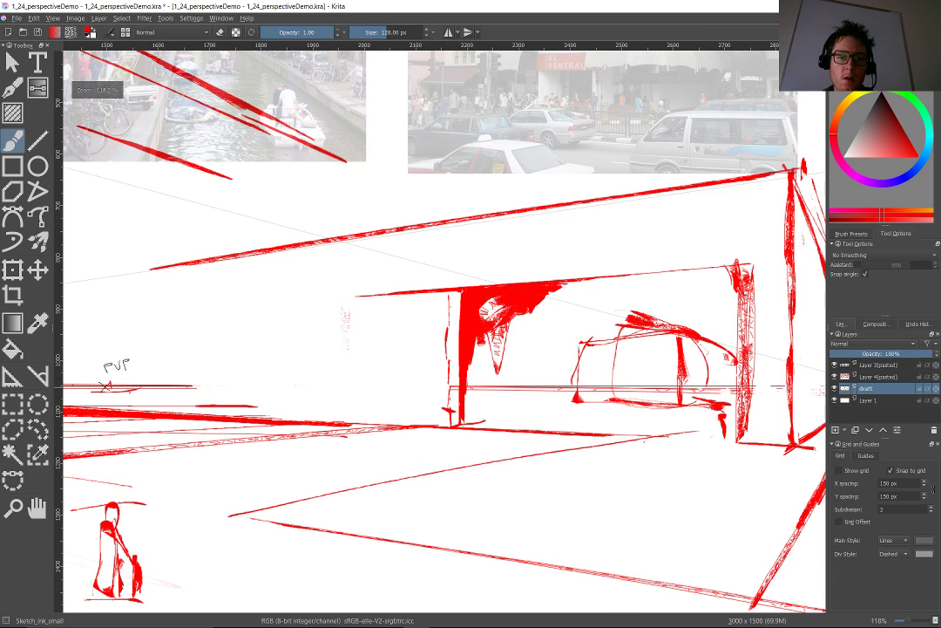
scroll(695, 410, "up", 3)
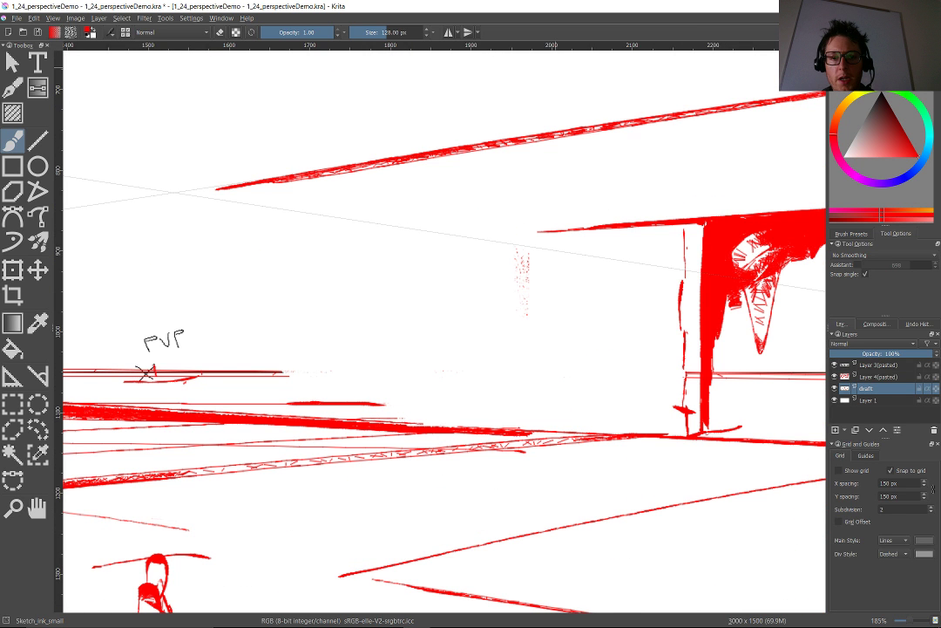
left_click_drag(544, 410, 544, 427)
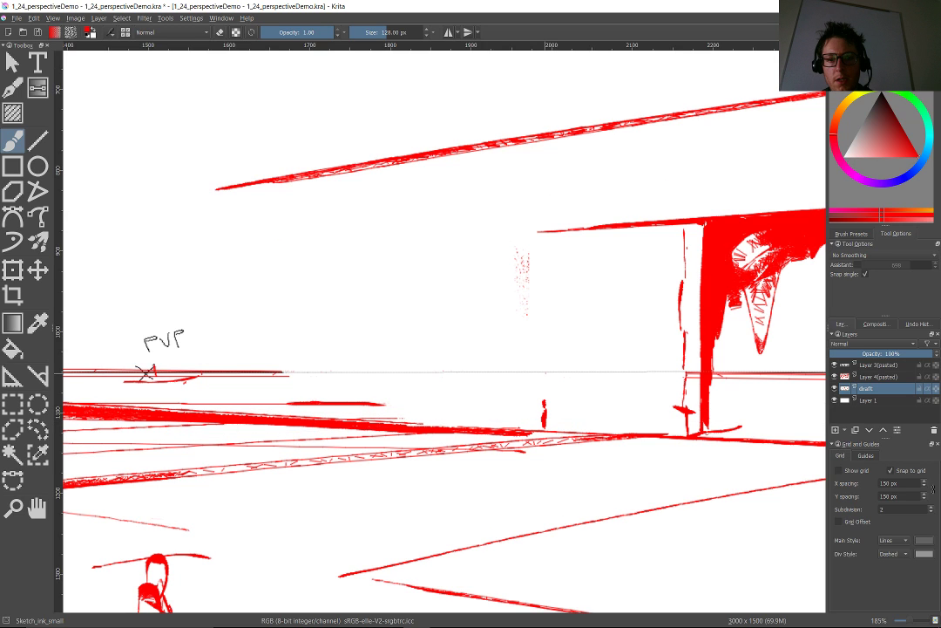
left_click_drag(545, 375, 513, 370)
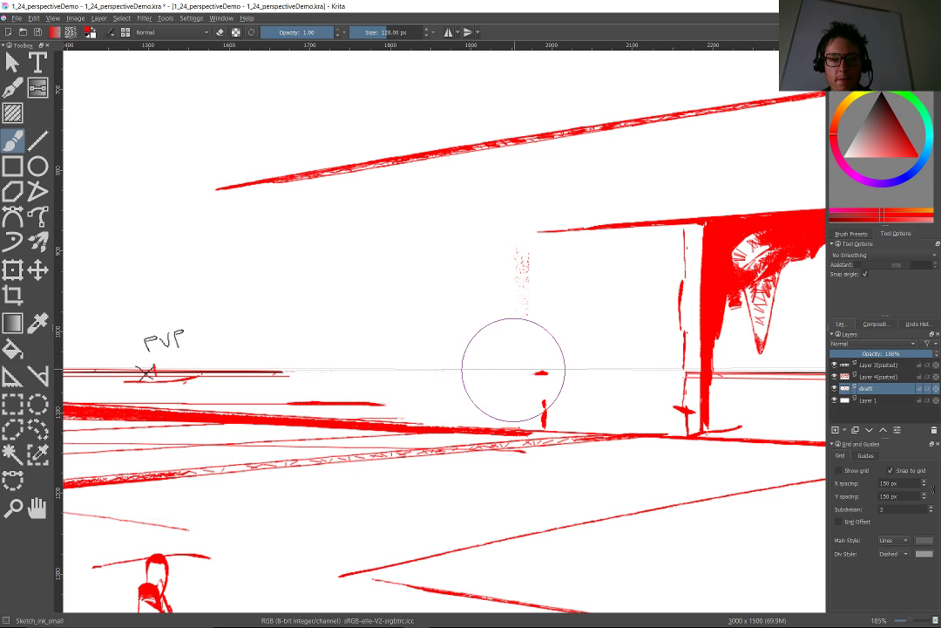
scroll(514, 369, "up", 2)
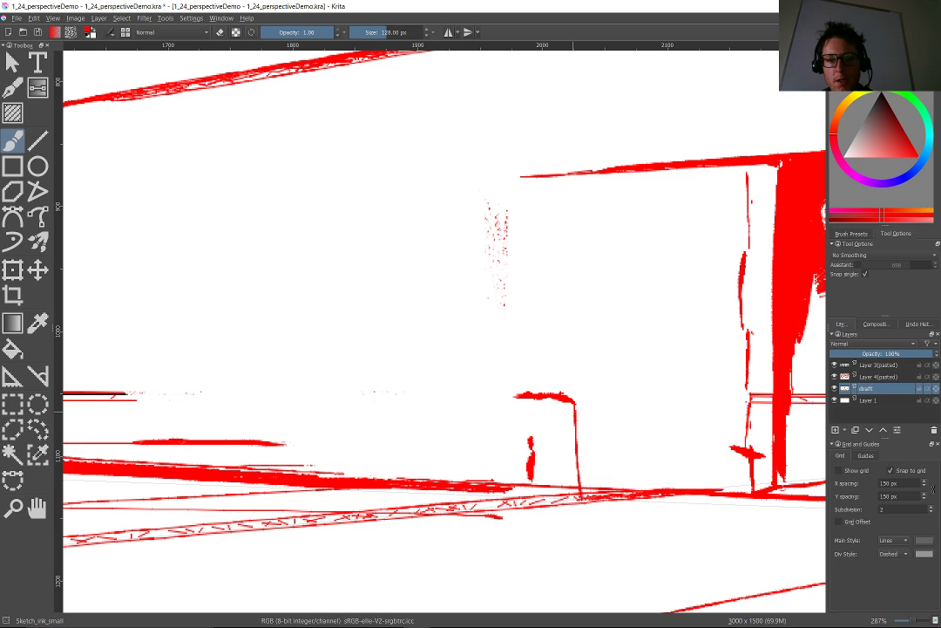
mouse_move(477, 493)
left_mouse_down()
mouse_move(523, 396)
mouse_move(568, 336)
left_mouse_up()
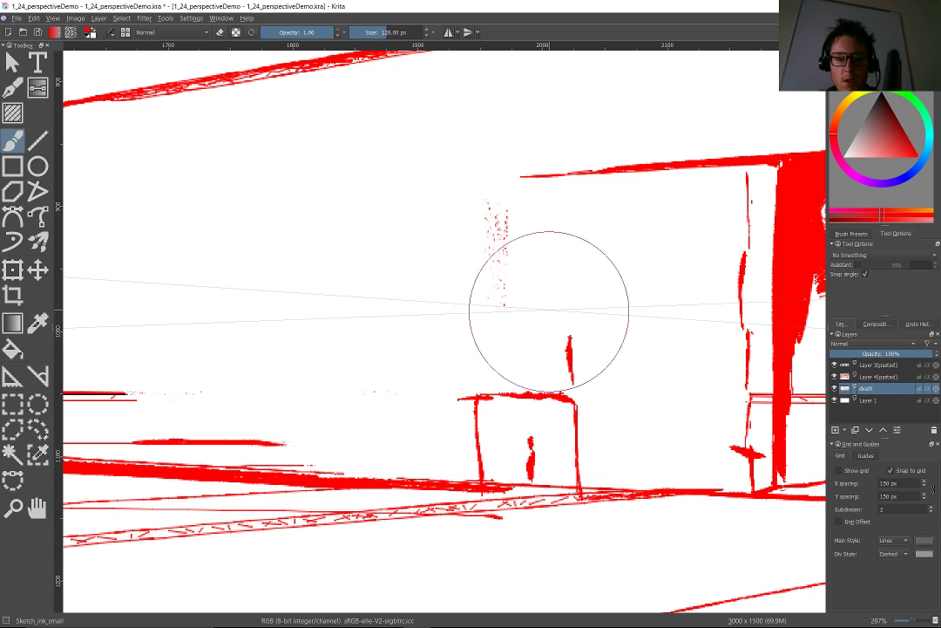
Turn on assistant snapping and complete a small rectangular sign above the doorway, starting from the vertical stroke, with the Line tool.
key("ctrl+shift+l")
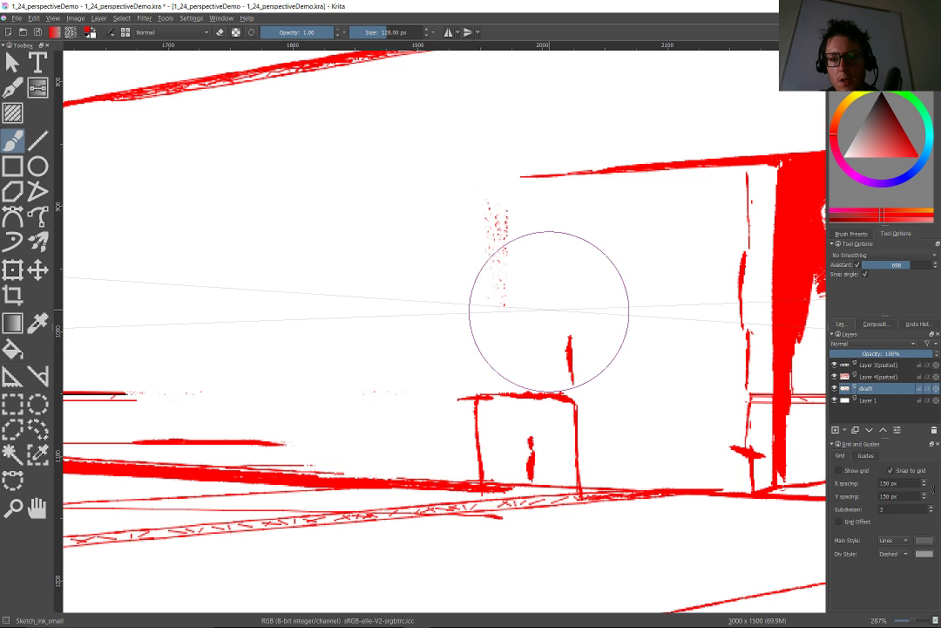
key("v")
left_click_drag(571, 334, 473, 339)
left_click_drag(571, 380, 468, 382)
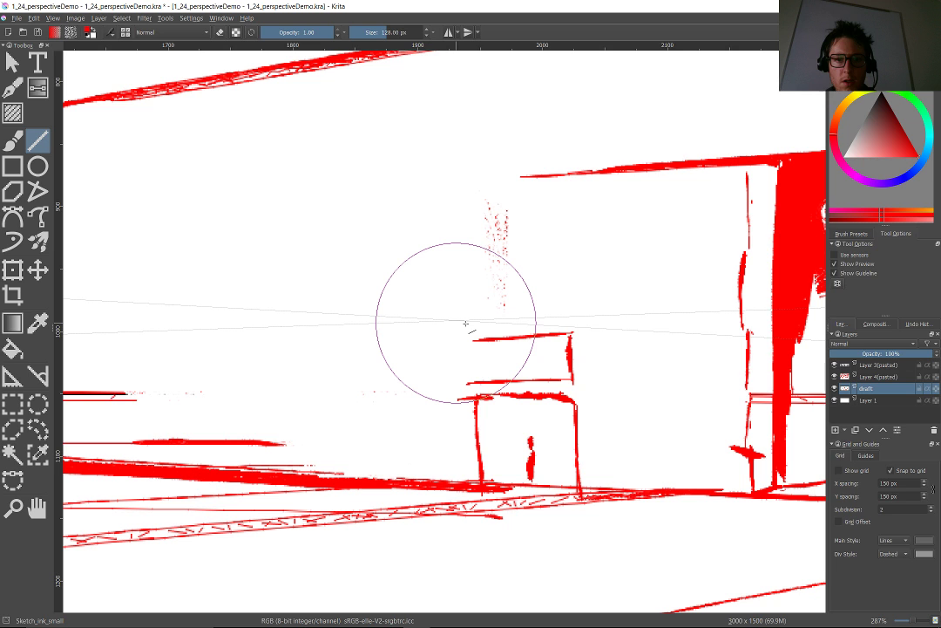
left_click_drag(474, 338, 475, 381)
scroll(427, 323, "down", 2)
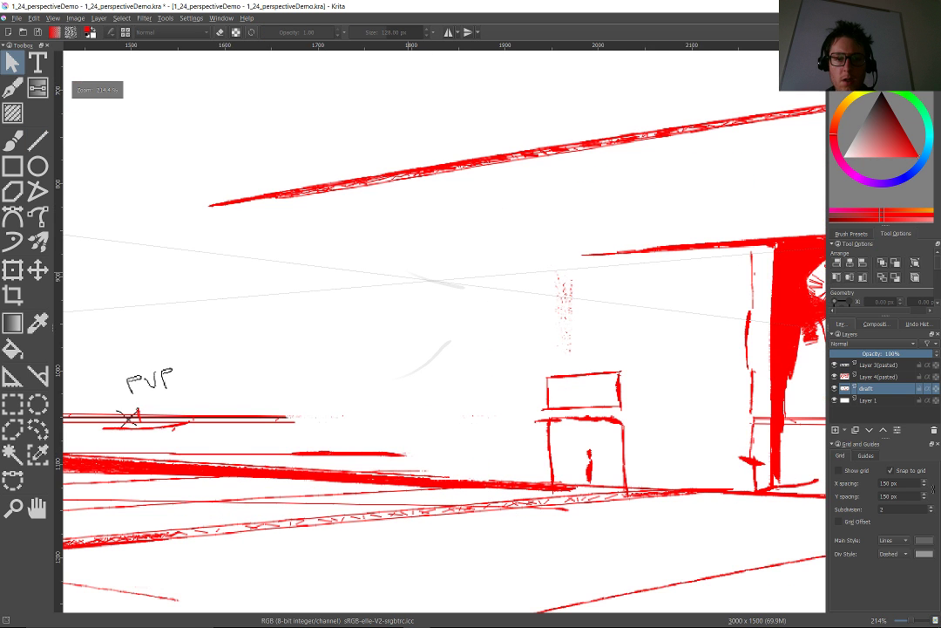
Draw a tall narrow upright panel across the building's upper edge, close its ends, add cross lines and erase the edge inside it.
key("minus")
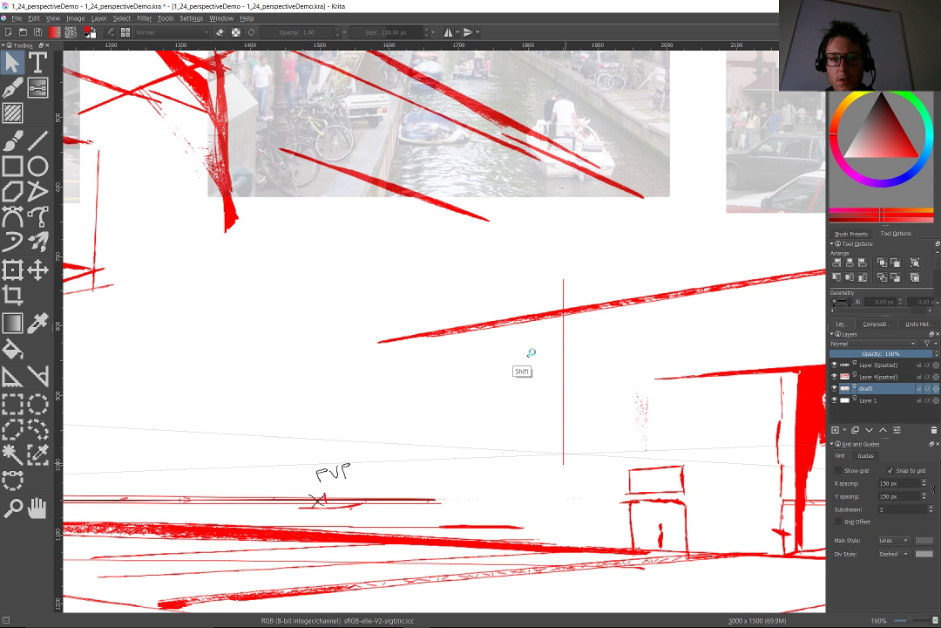
left_click_drag(523, 297, 549, 467)
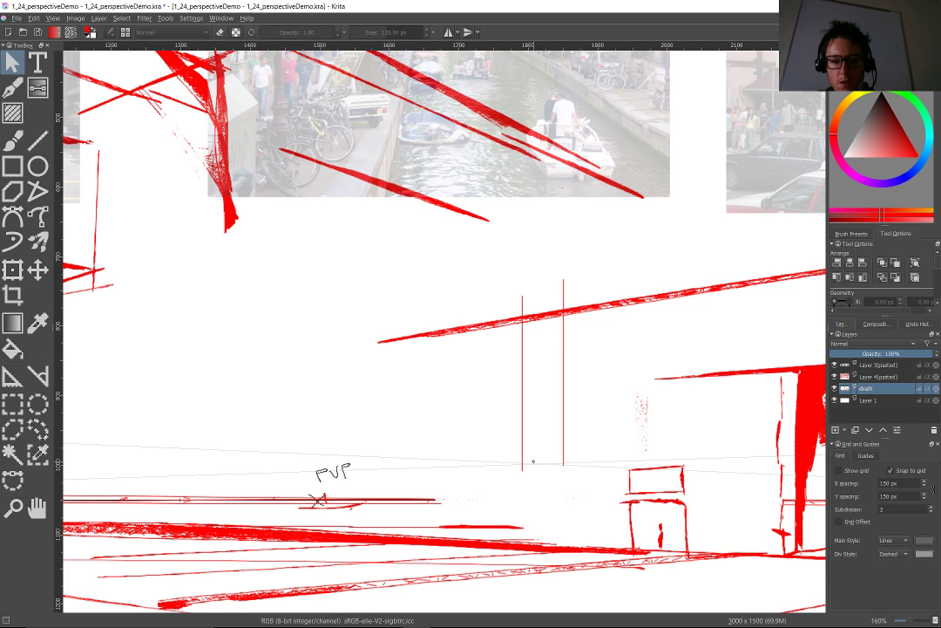
key("b")
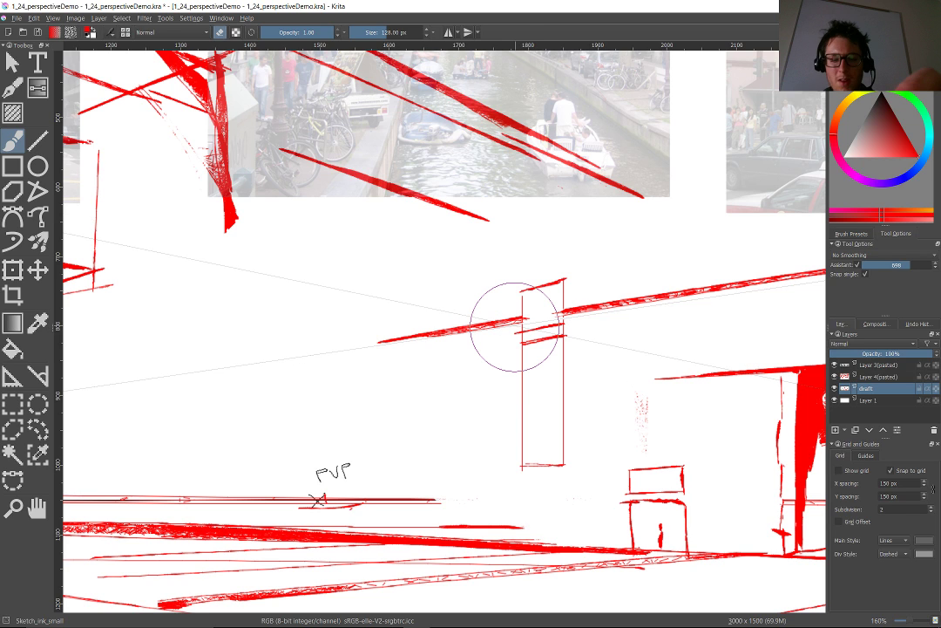
scroll(514, 327, "down", 4)
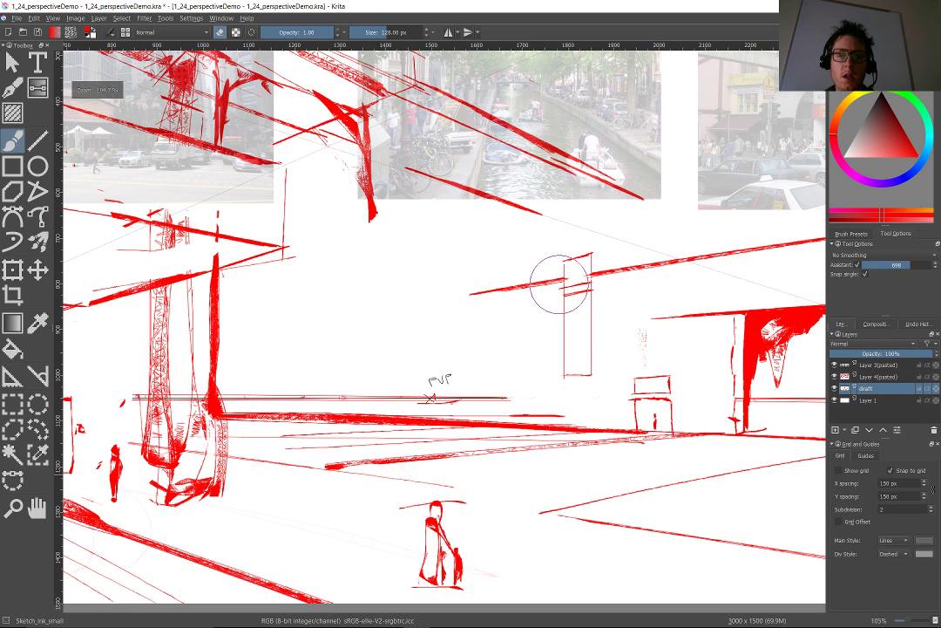
Rework the building's end near the right vanishing point freehand, moving the vertical corner outward and adding a sloped edge above it.
scroll(558, 284, "down", 4)
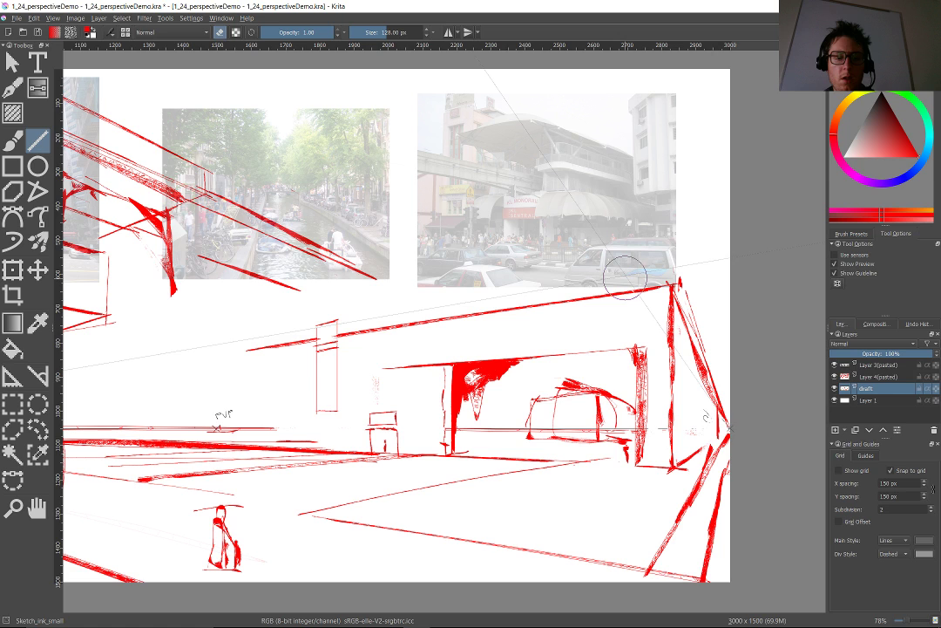
key("b")
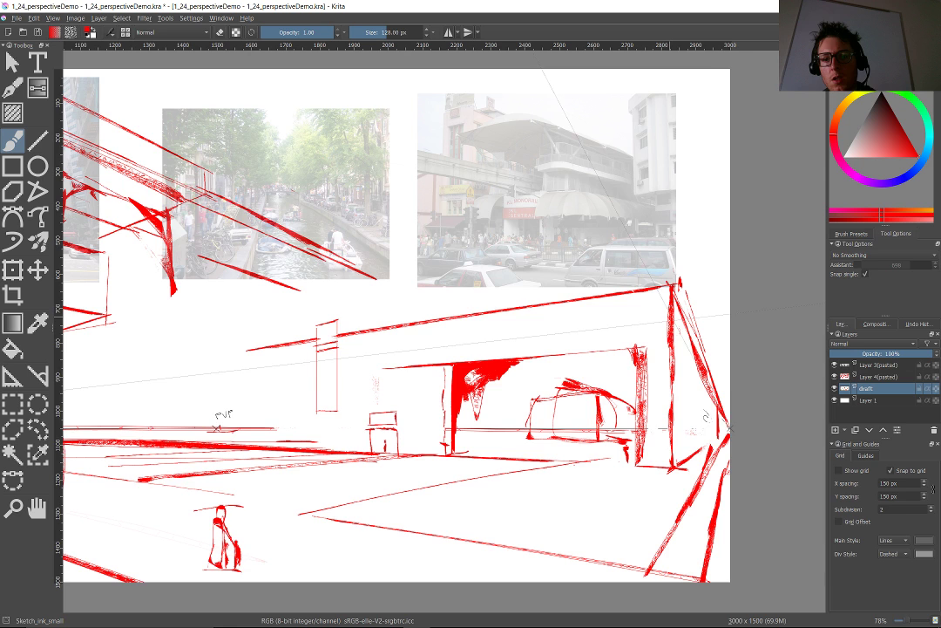
scroll(717, 293, "down", 3)
key("e")
scroll(713, 294, "down", 1)
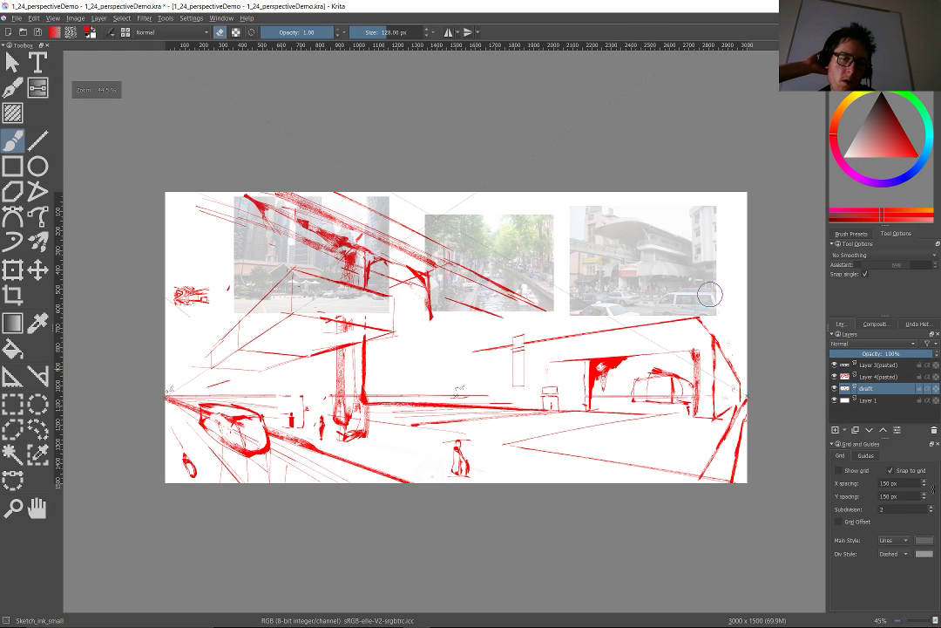
Erase the steep ground edge at the canvas corner and the upper end of the neighbouring ground edge with the brush eraser.
scroll(709, 294, "up", 3)
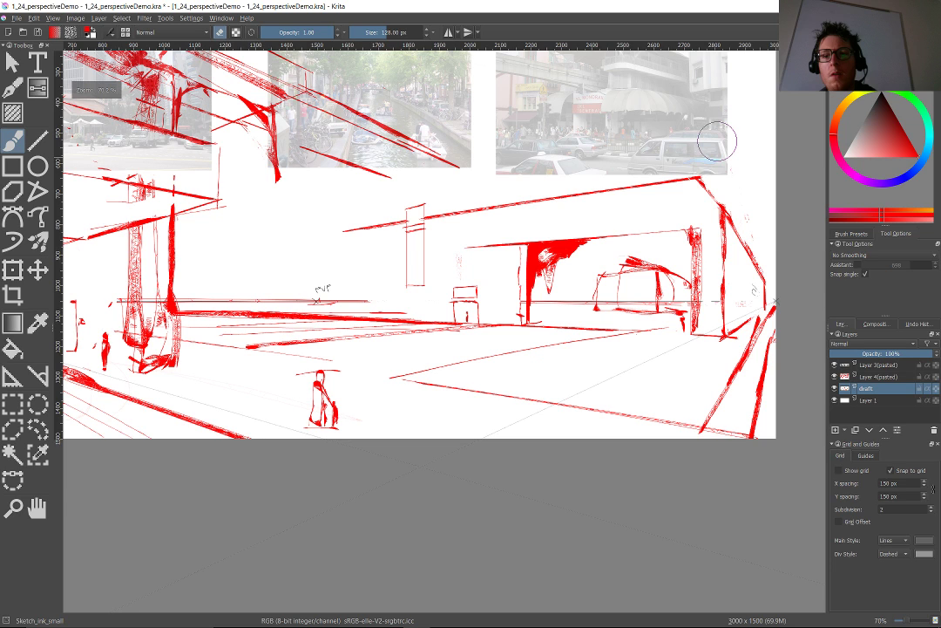
left_click_drag(771, 316, 764, 431)
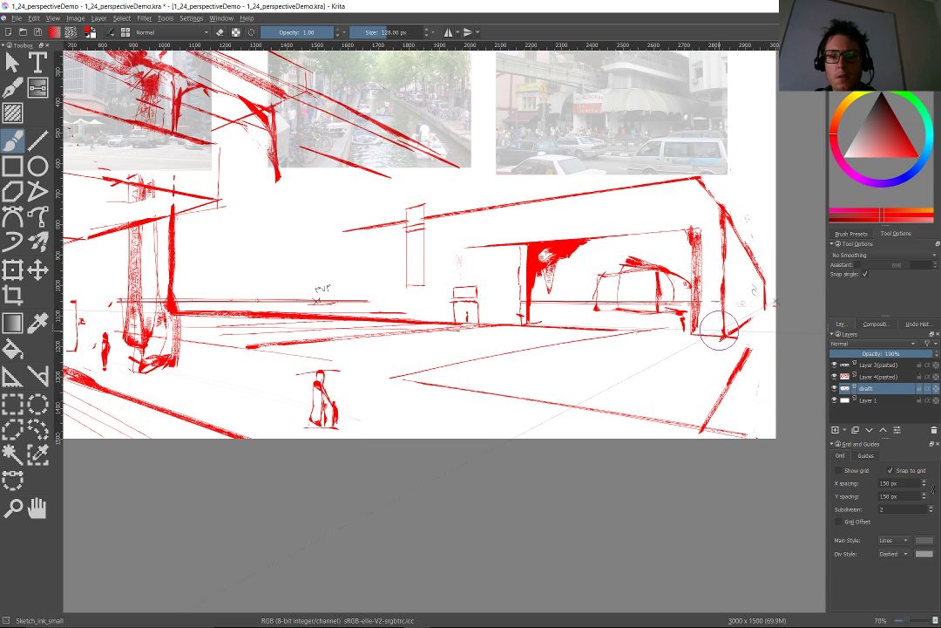
key("e")
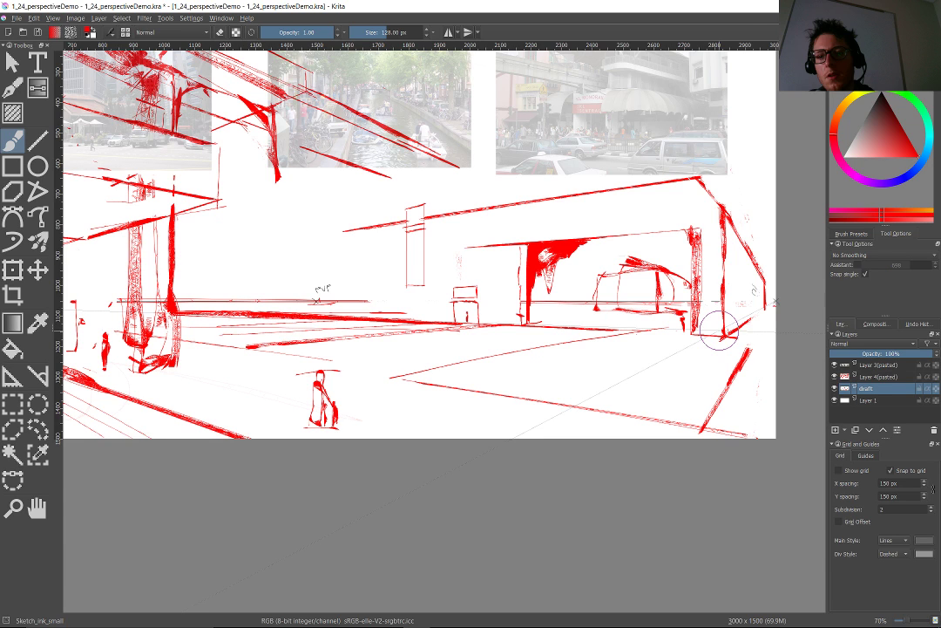
Erase the building corner's lower part, draw a horizontal underside from its remaining upper part and extend the ground edge to the canvas border.
left_click_drag(752, 192, 748, 326)
left_click_drag(750, 325, 775, 329)
key("e")
left_click_drag(766, 277, 765, 310)
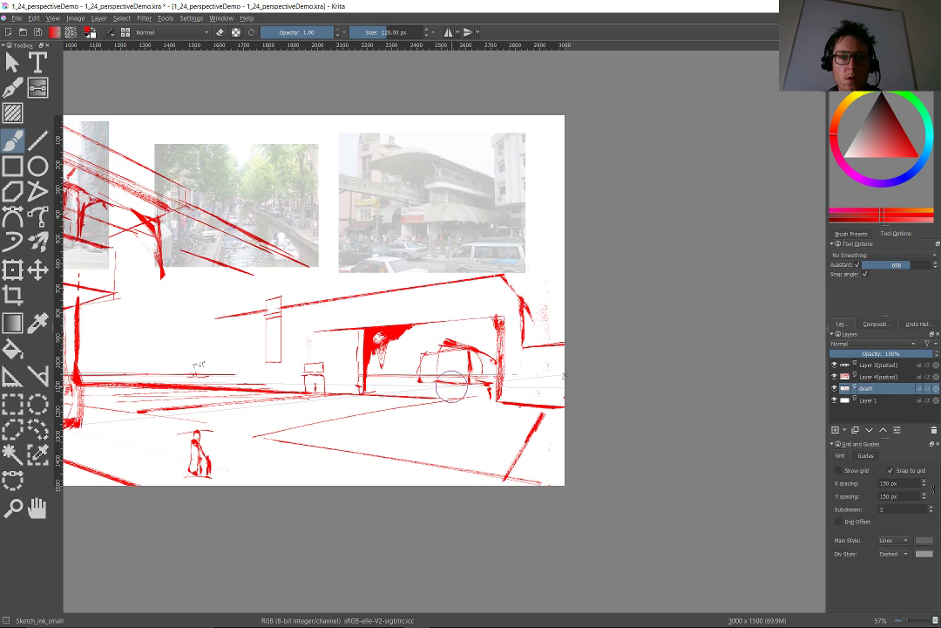
Turn off assistant snapping and sketch a slanted edge below the roof corner plus a taller upright volume with its top edge beside it.
left_click_drag(451, 386, 278, 362)
scroll(279, 363, "down", 1)
key("e")
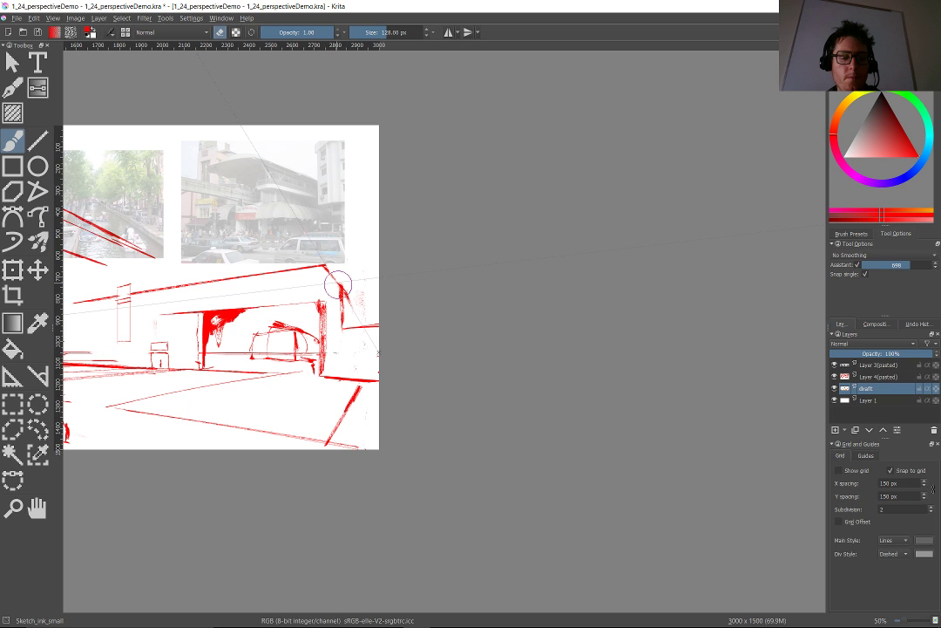
key("e")
key("ctrl+shift+l")
left_click_drag(338, 284, 356, 313)
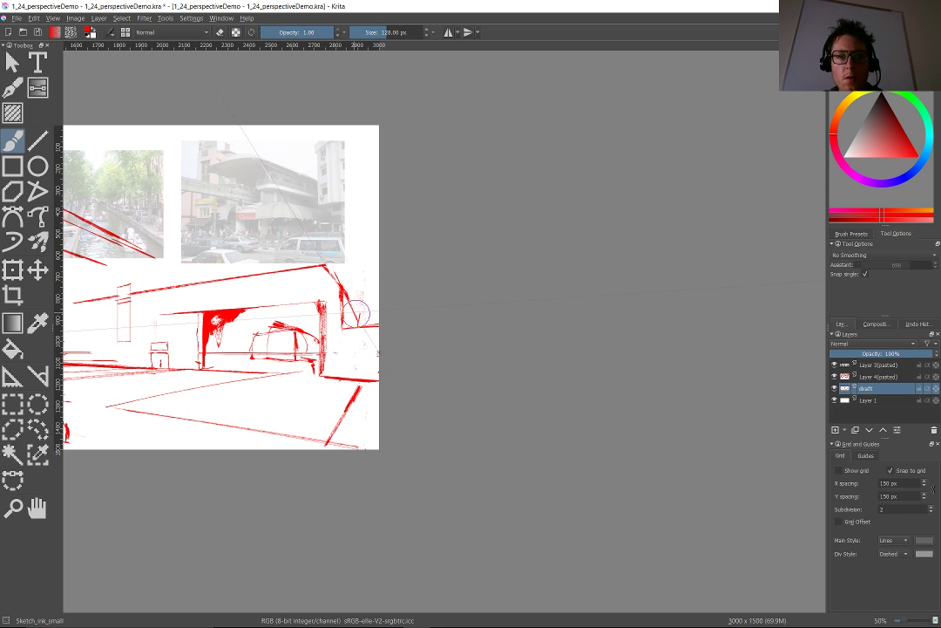
left_click_drag(357, 313, 355, 251)
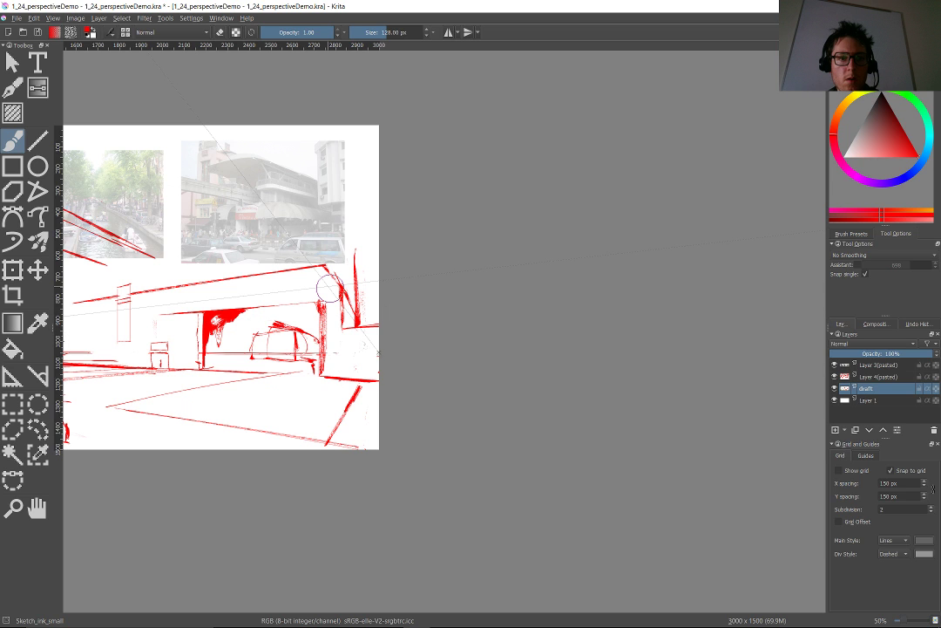
left_click_drag(356, 252, 376, 243)
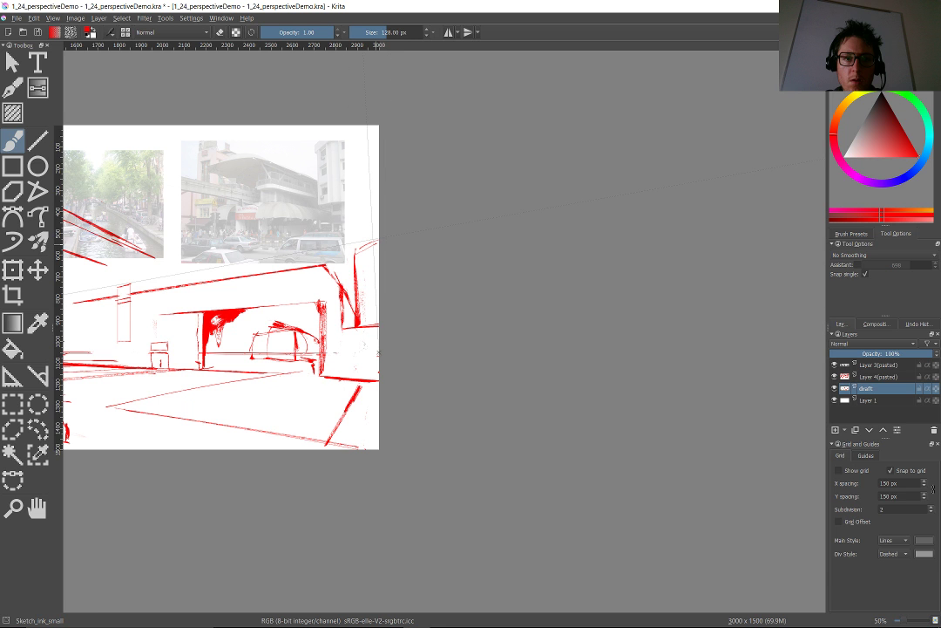
Sketch a tall tapered pillar rising from the building's roof and extend the overhead beam towards it with parallel receding edges.
left_click_drag(373, 240, 799, 315)
scroll(799, 315, "up", 2)
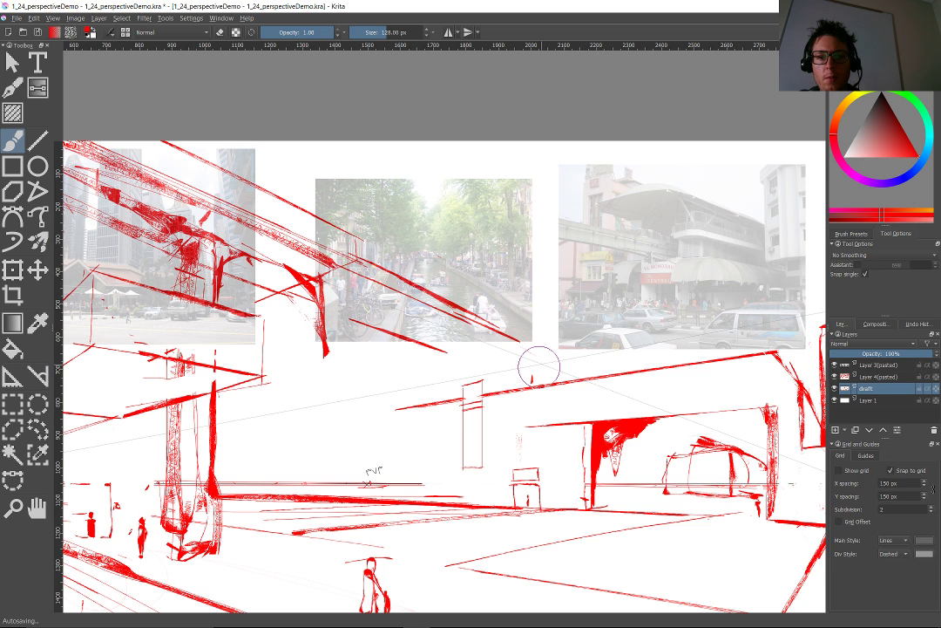
scroll(538, 366, "up", 2)
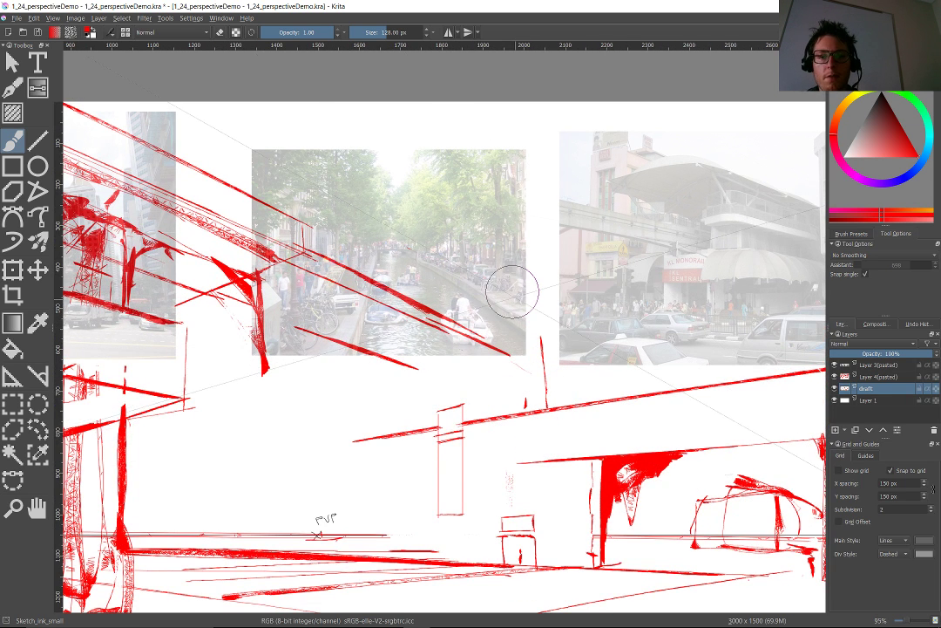
left_click_drag(539, 408, 536, 277)
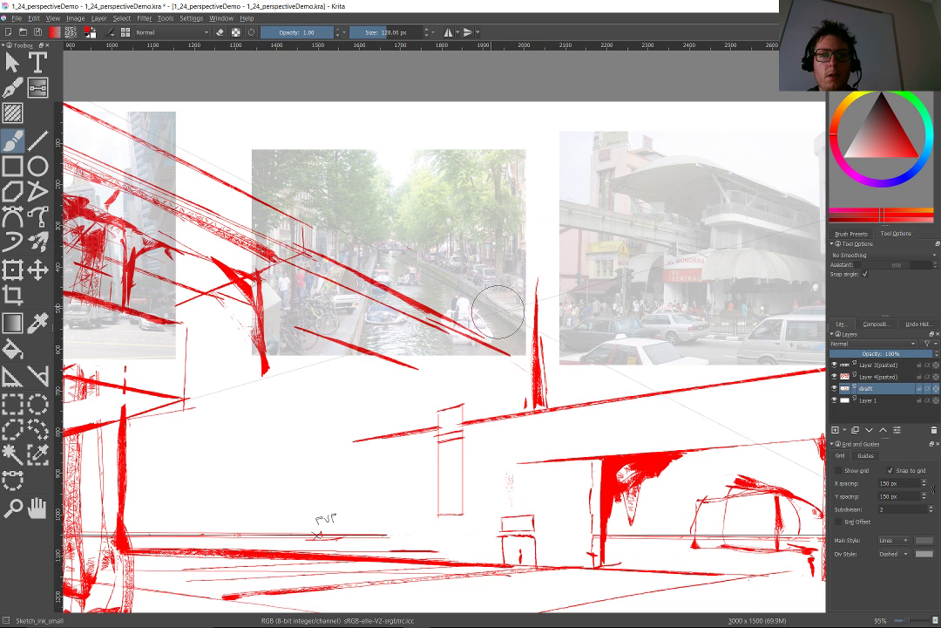
left_click_drag(452, 290, 527, 337)
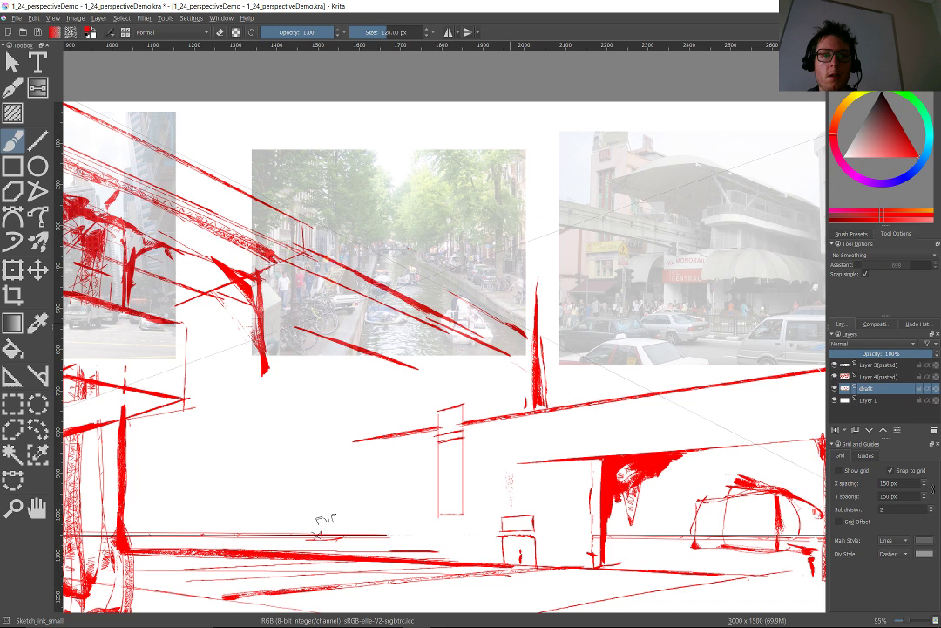
mouse_move(346, 242)
left_mouse_down()
mouse_move(469, 304)
mouse_move(394, 268)
left_mouse_up()
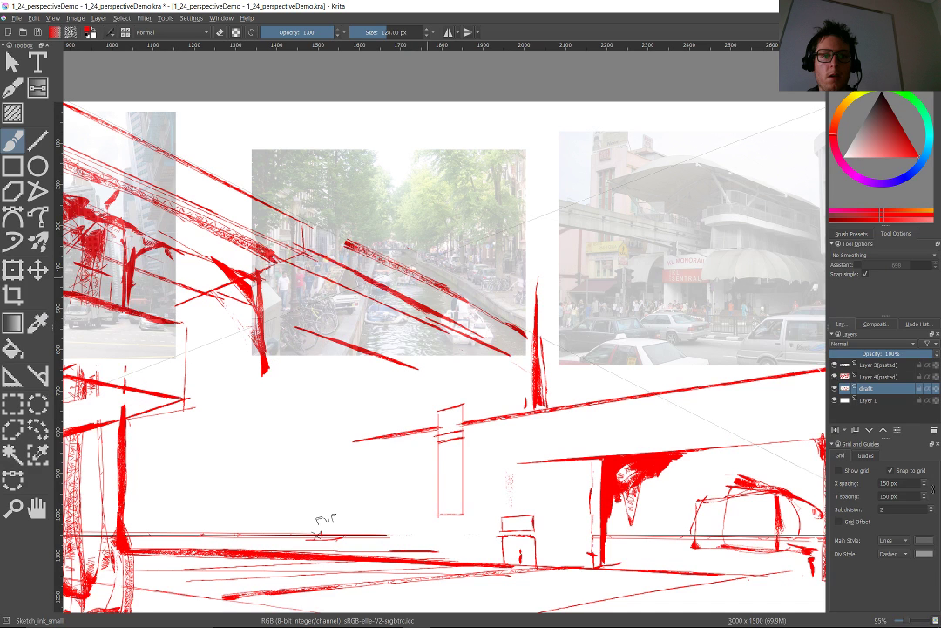
Connect the beam to the pillar's top, bevel the pillar's outer top corner and fill the beam's end face solid red.
left_click_drag(485, 300, 538, 281)
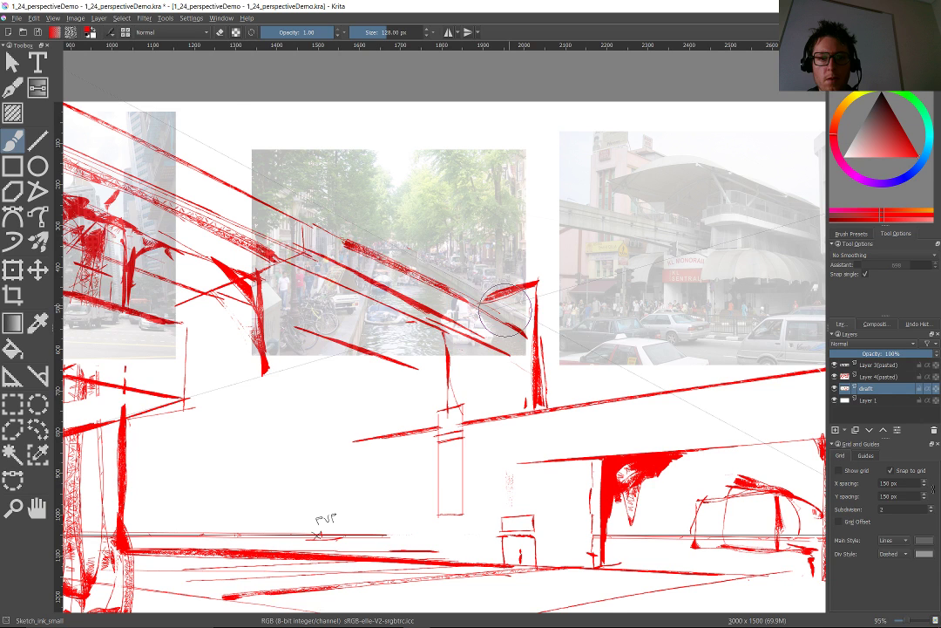
key("ctrl+z")
key("e")
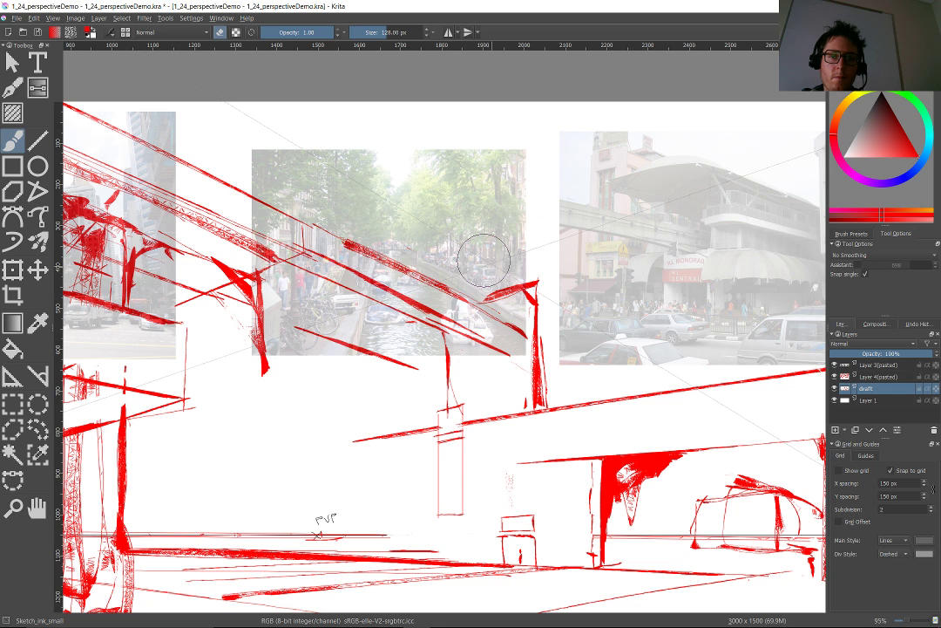
key("e")
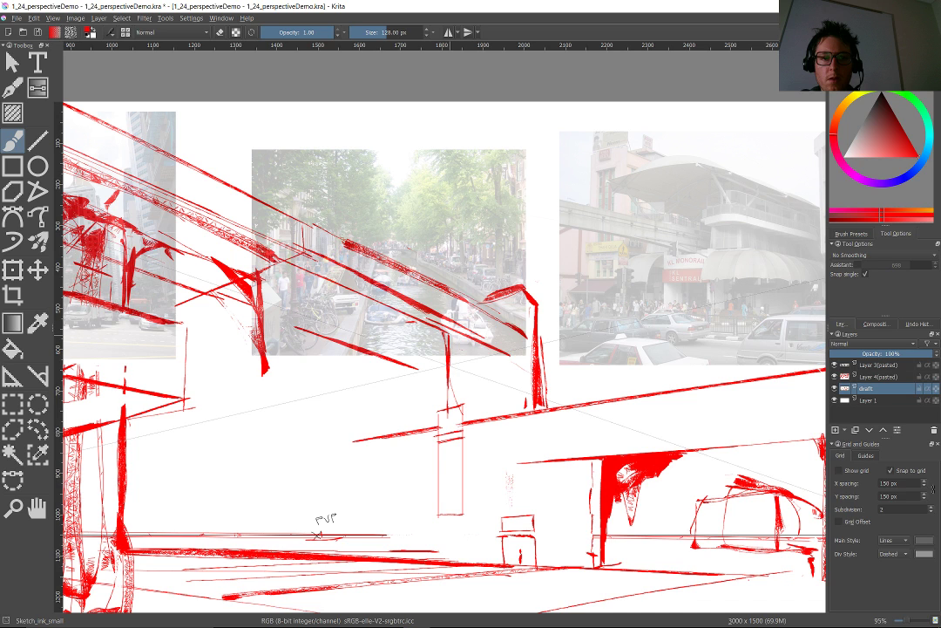
mouse_move(485, 301)
left_mouse_down()
mouse_move(527, 321)
mouse_move(473, 300)
left_mouse_up()
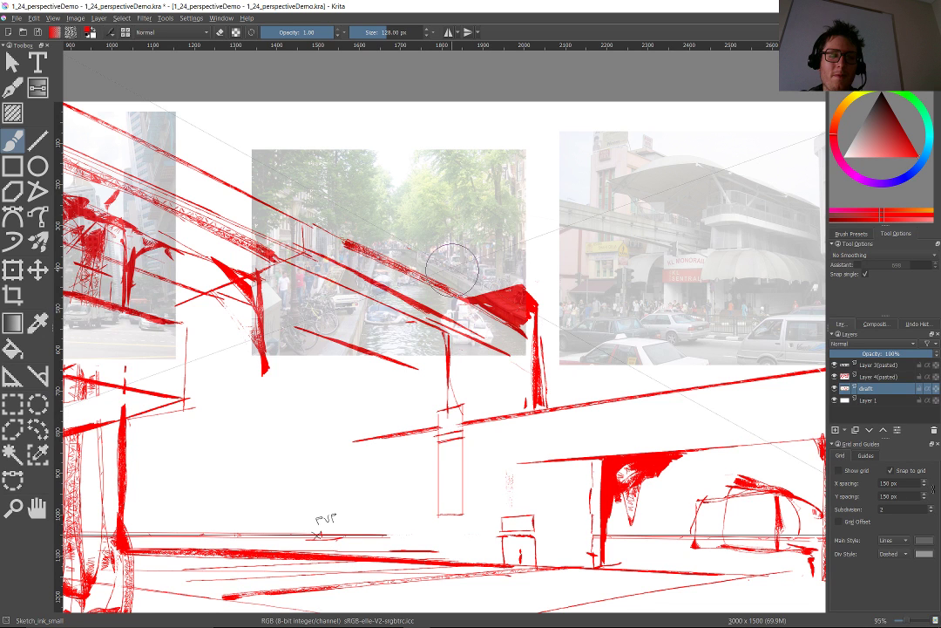
Sketch a vertical edge beside the tall roof pillar and slanted lines descending from its top towards the building's roof.
scroll(452, 270, "down", 2)
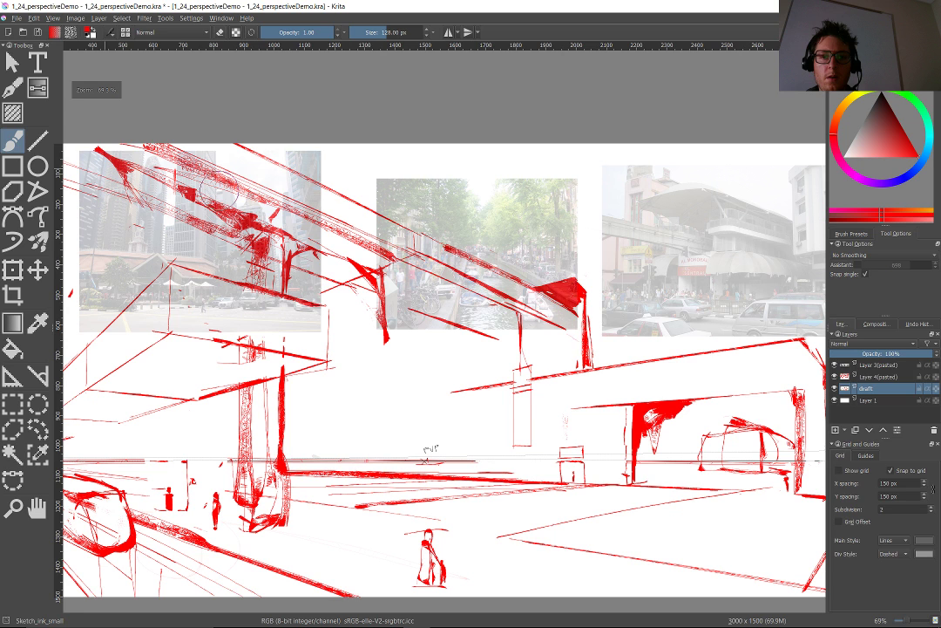
scroll(707, 349, "up", 1)
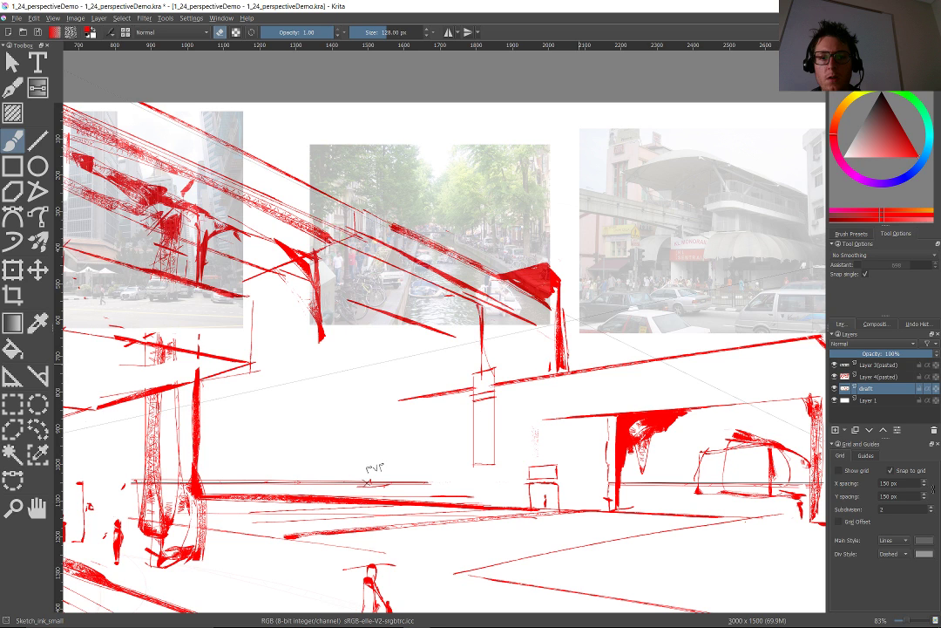
key("e")
left_click_drag(575, 292, 574, 369)
left_click_drag(575, 292, 649, 351)
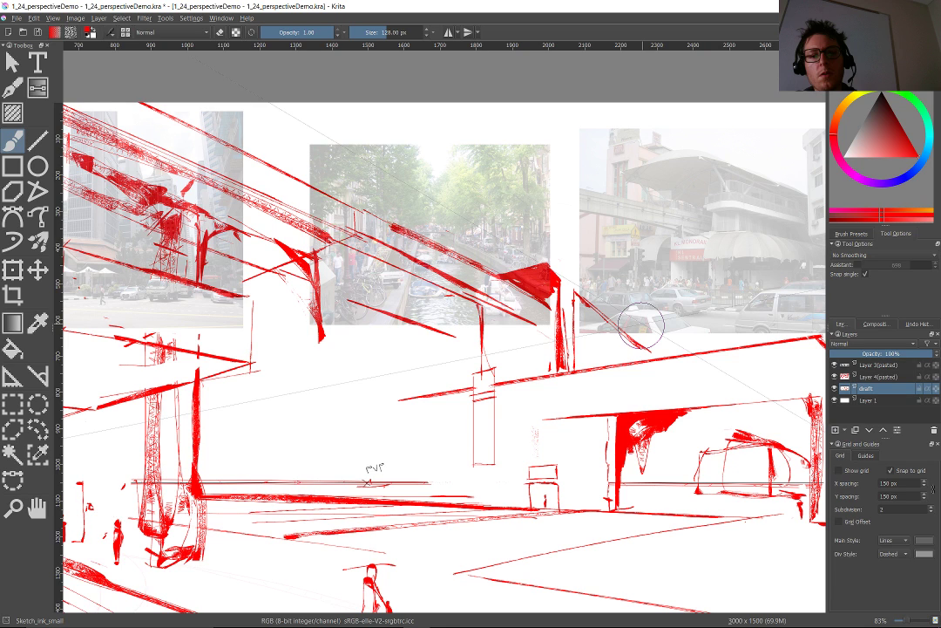
left_click_drag(544, 252, 687, 348)
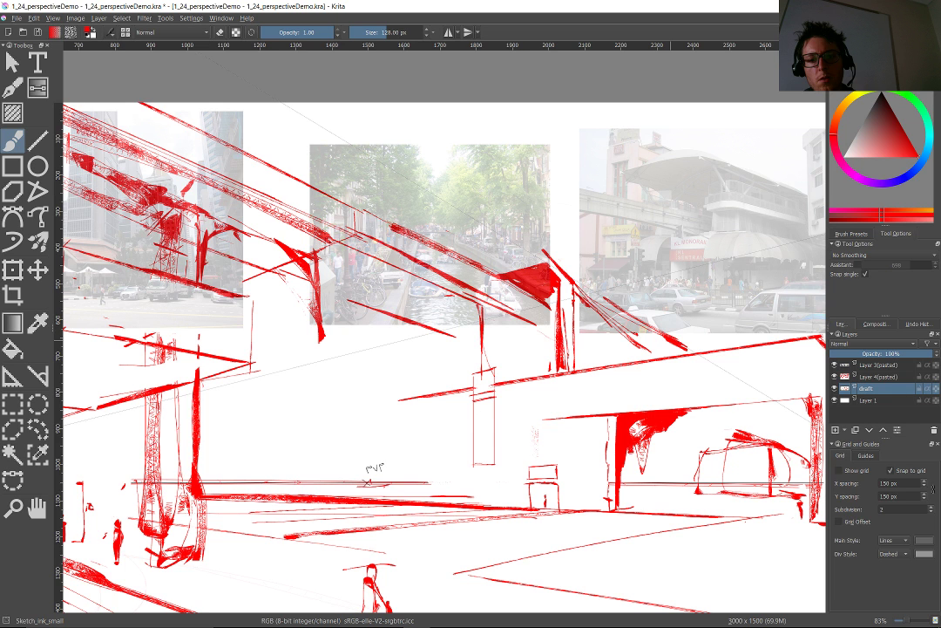
key("plus")
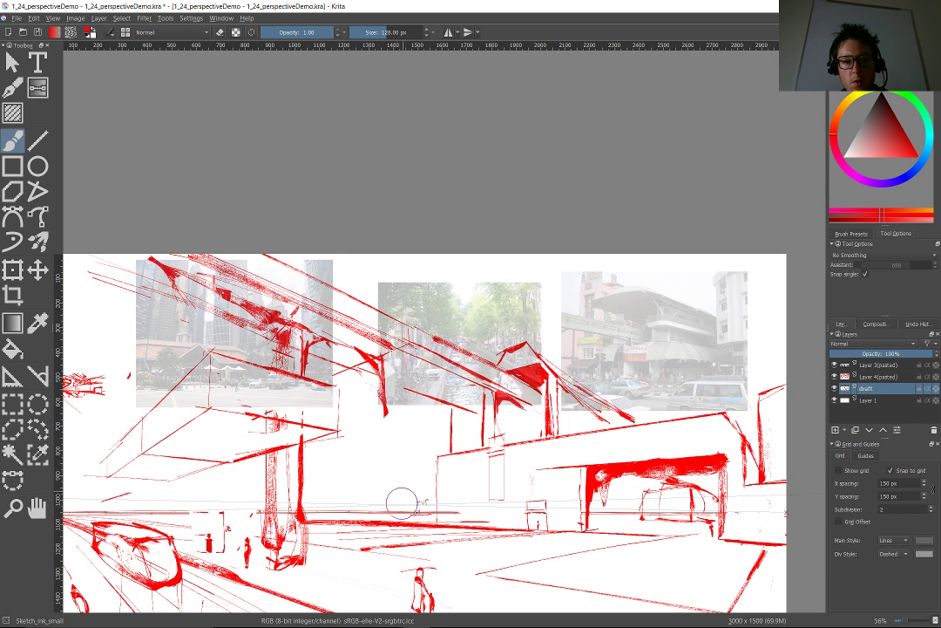
Draw a long window strip in perspective above the building's entrance, with two receding edges below the roofline and vertical ends.
scroll(486, 504, "up", 2)
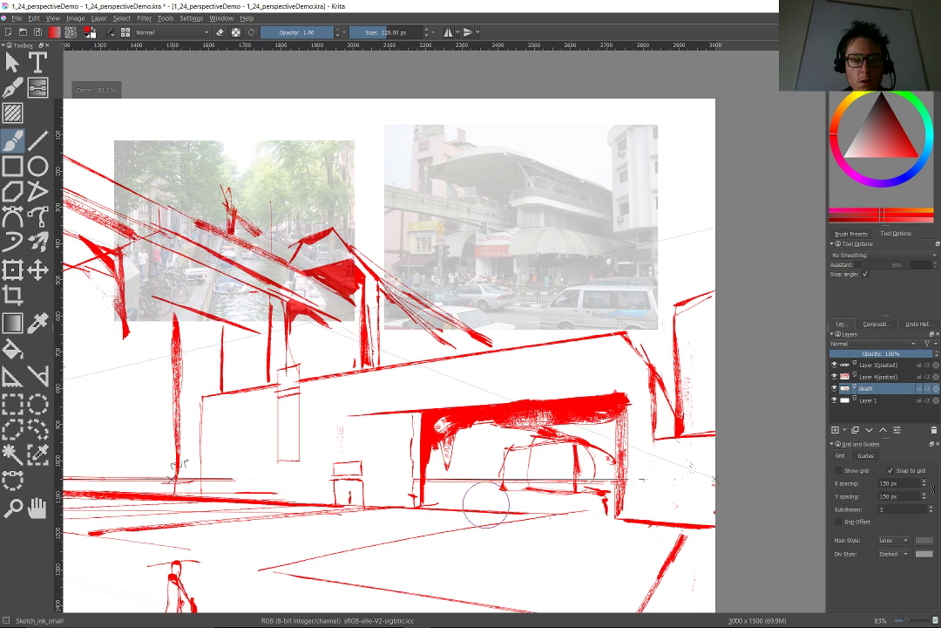
left_click_drag(666, 326, 633, 332)
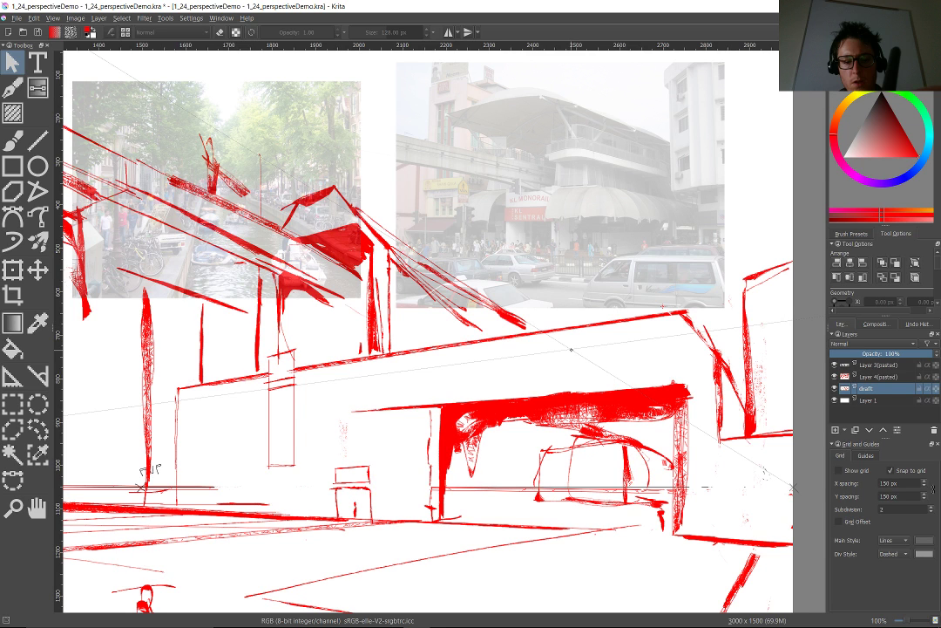
key("b")
left_click_drag(667, 329, 456, 357)
left_click_drag(681, 356, 472, 379)
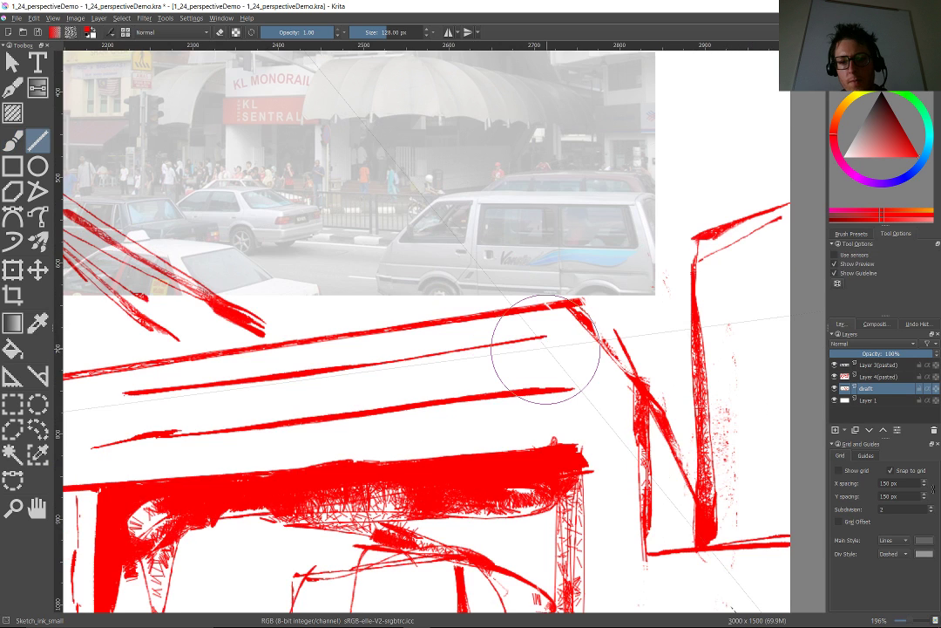
left_click_drag(547, 336, 543, 382)
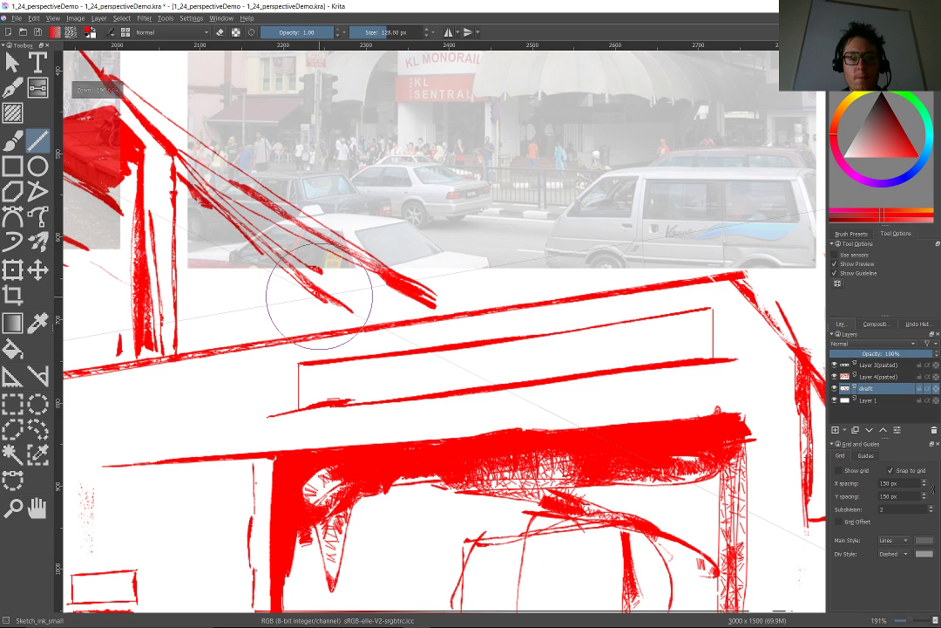
Cross the window strip with corner-to-corner diagonals to find its perspective centre and divide it into four with paired vertical dividers.
left_click_drag(299, 409, 713, 308)
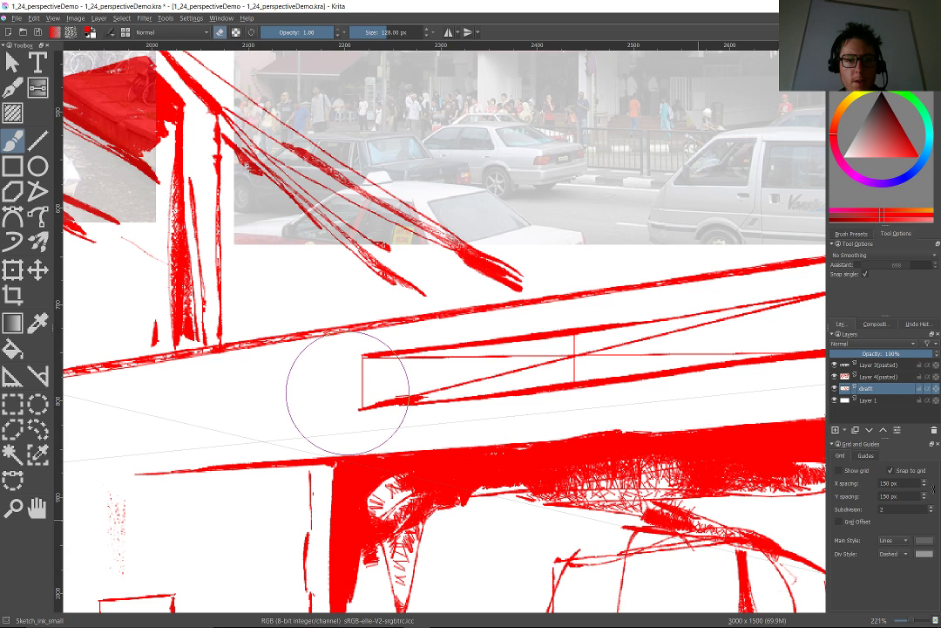
key("ctrl+z")
key("e")
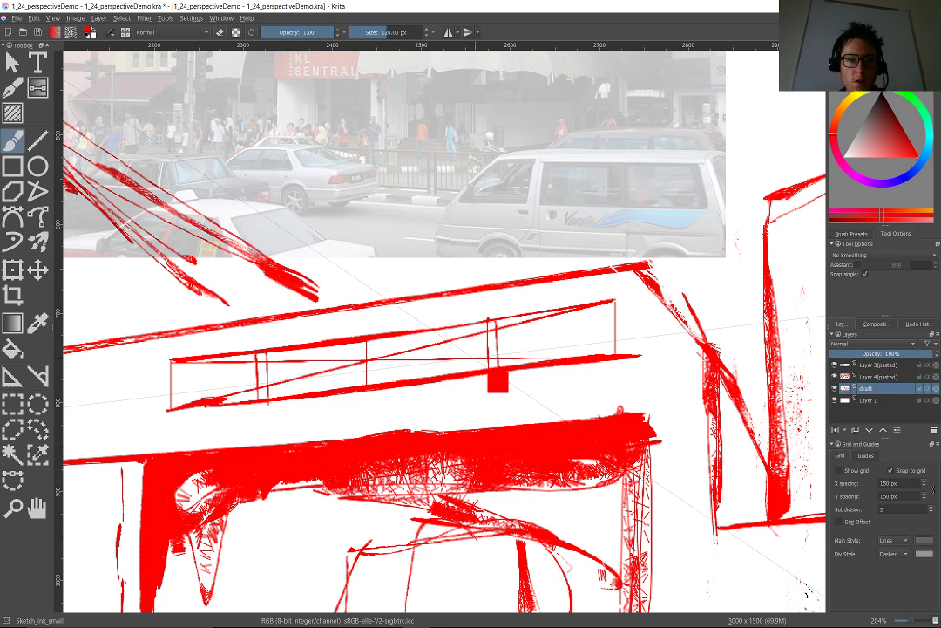
scroll(498, 381, "up", 2)
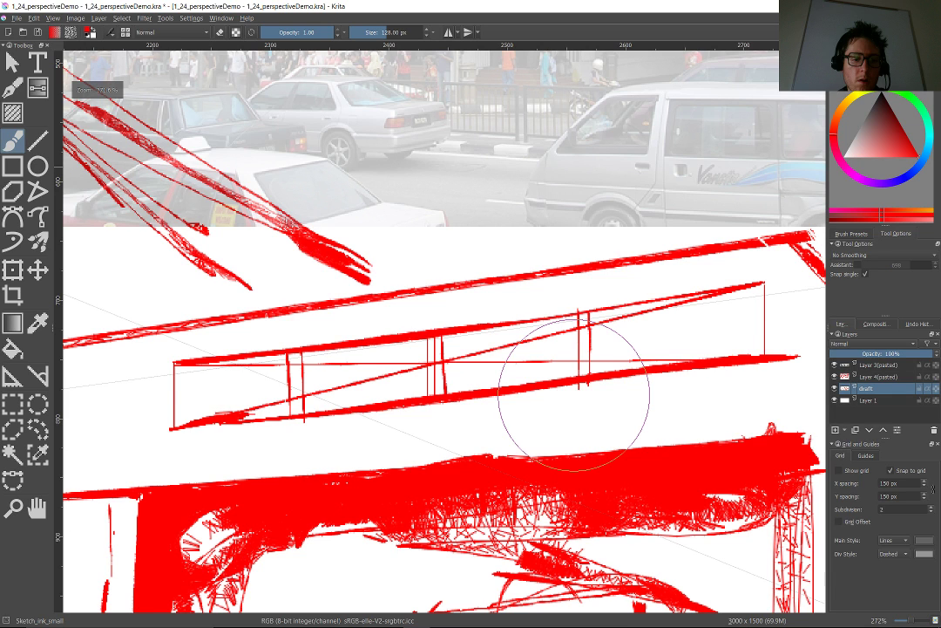
left_click_drag(574, 395, 577, 315)
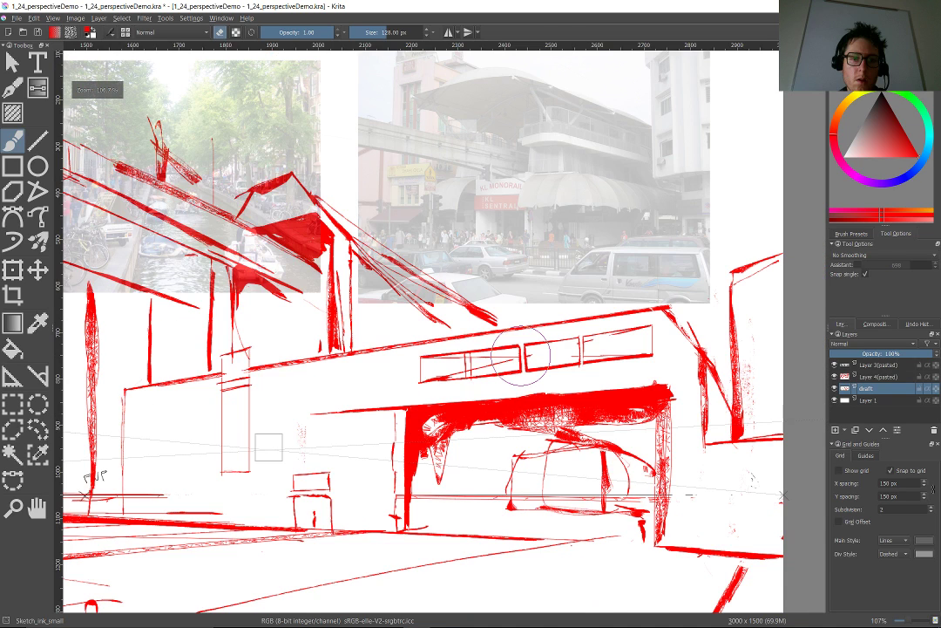
Erase the strip edges between the paired dividers and the leftover diagonals, leaving four separate windows.
scroll(522, 356, "up", 2)
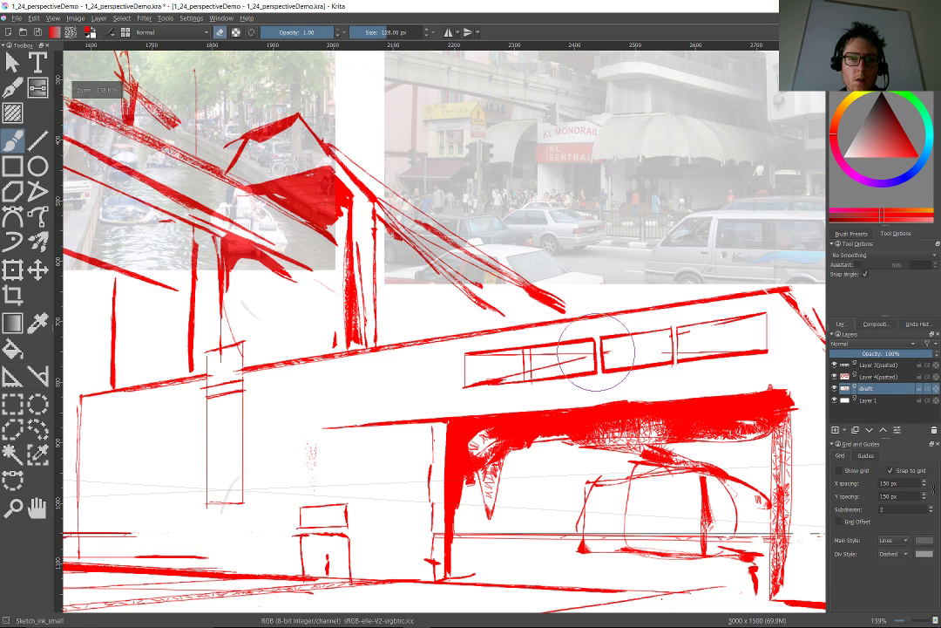
left_click_drag(596, 352, 551, 364)
left_click_drag(552, 364, 809, 214)
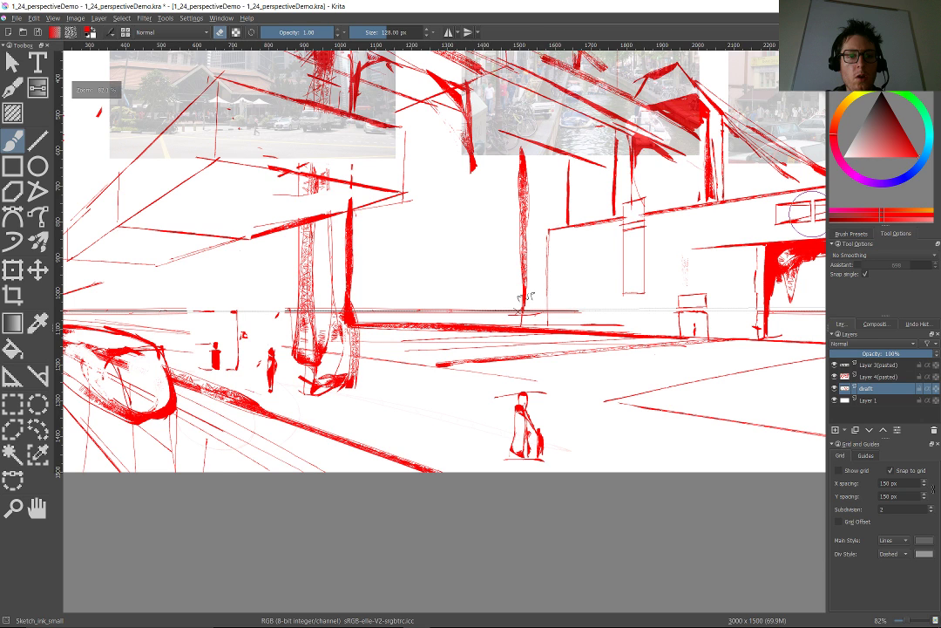
left_click_drag(809, 214, 656, 144)
Try the straight line tool and assistant snapping, return to the unsnapped freehand brush and turn eraser mode off.
key("v")
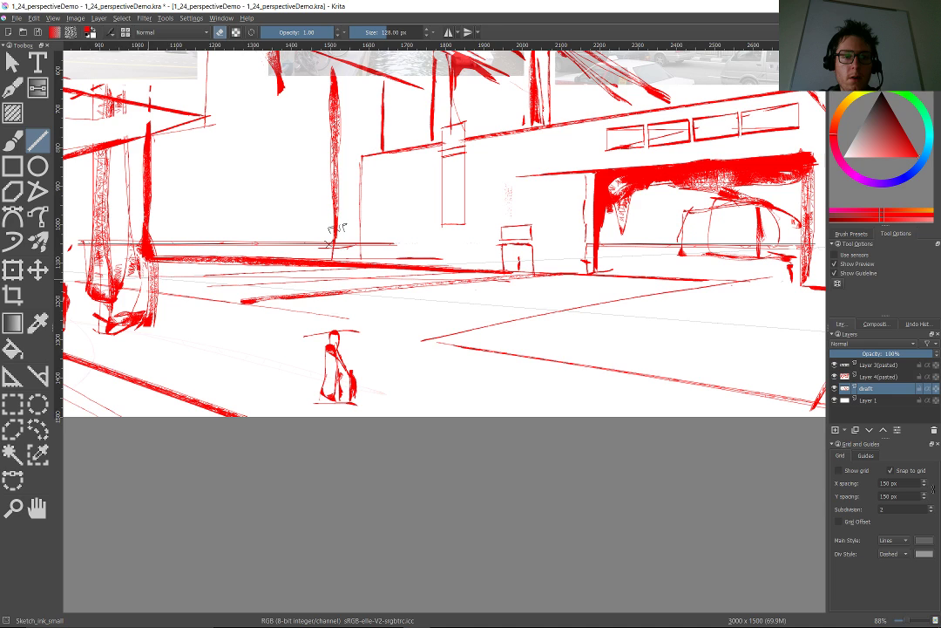
key("b")
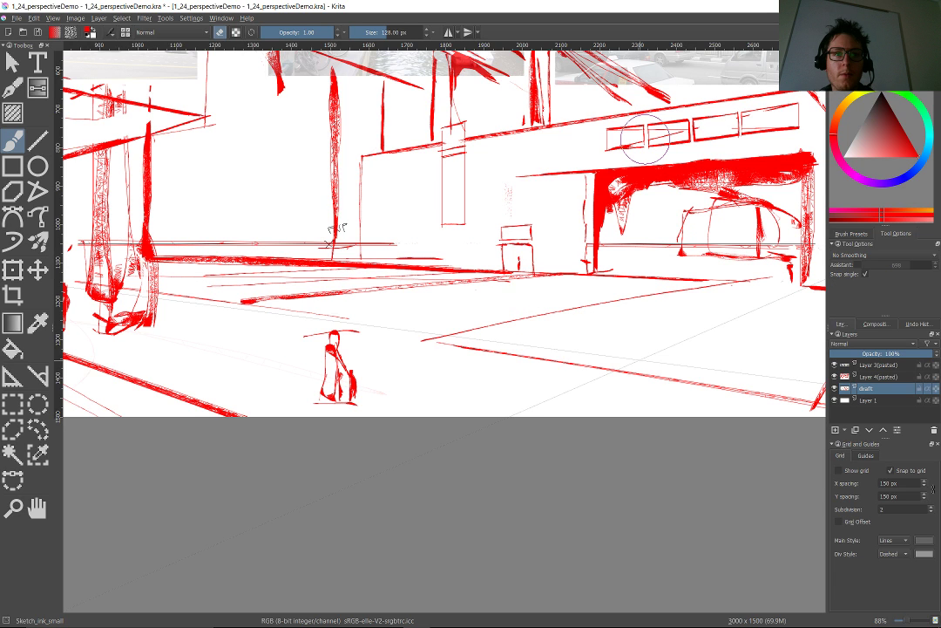
key("ctrl+shift+l")
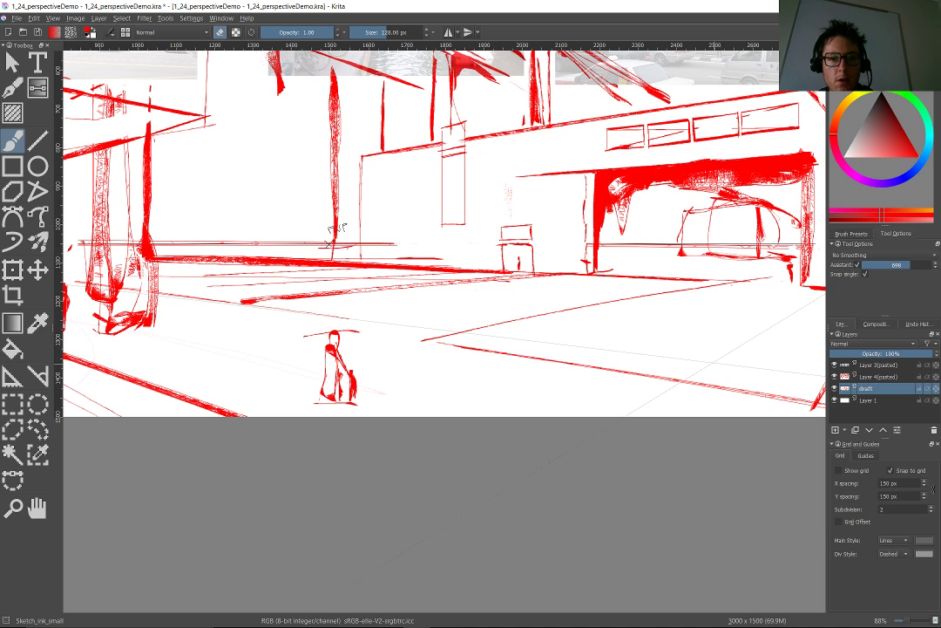
key("e")
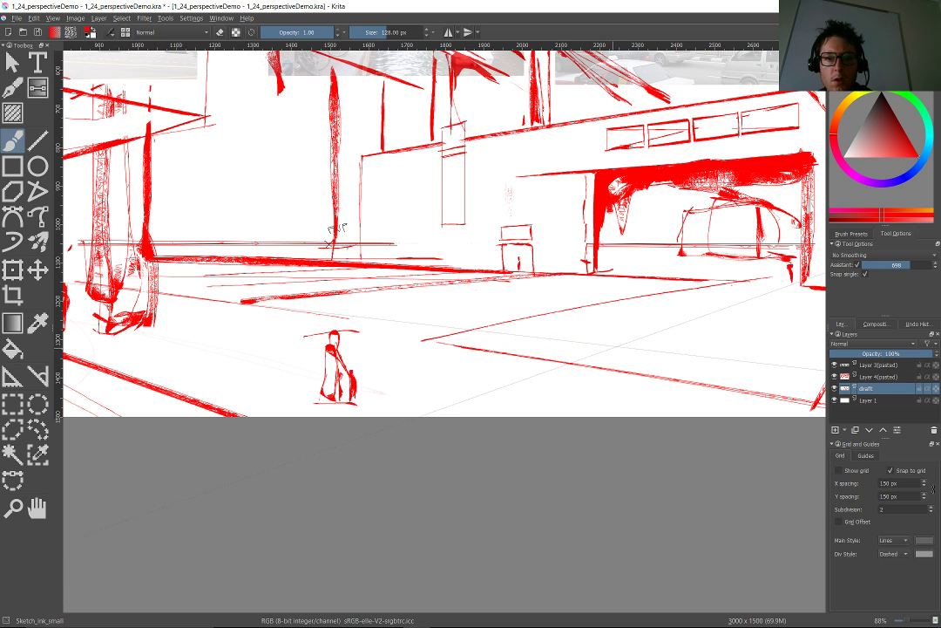
key("ctrl+shift+l")
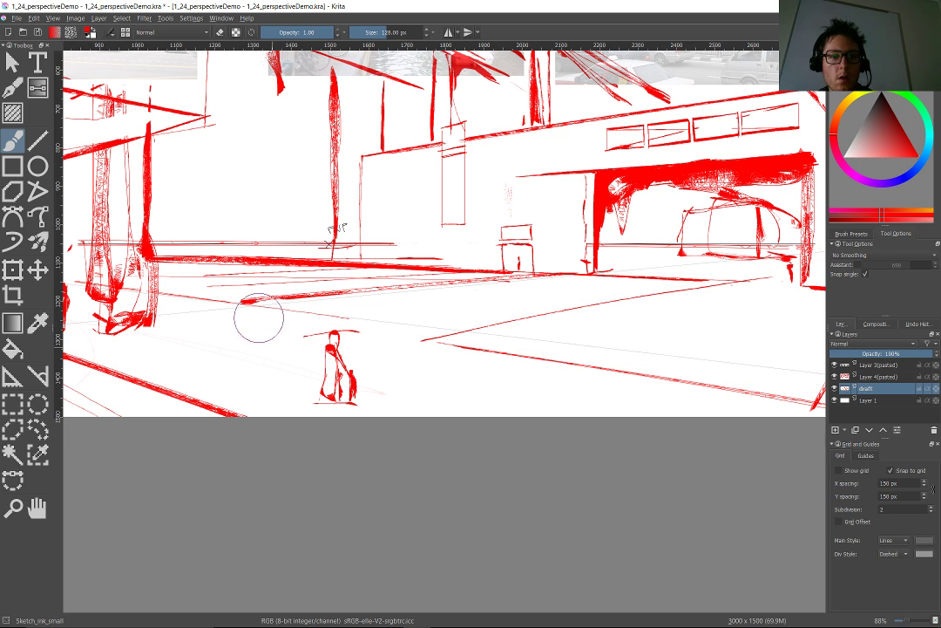
Shift the brush colour to a slightly more orange red using the pop-up palette.
scroll(301, 311, "down", 4)
scroll(327, 340, "up", 2)
scroll(427, 301, "down", 2)
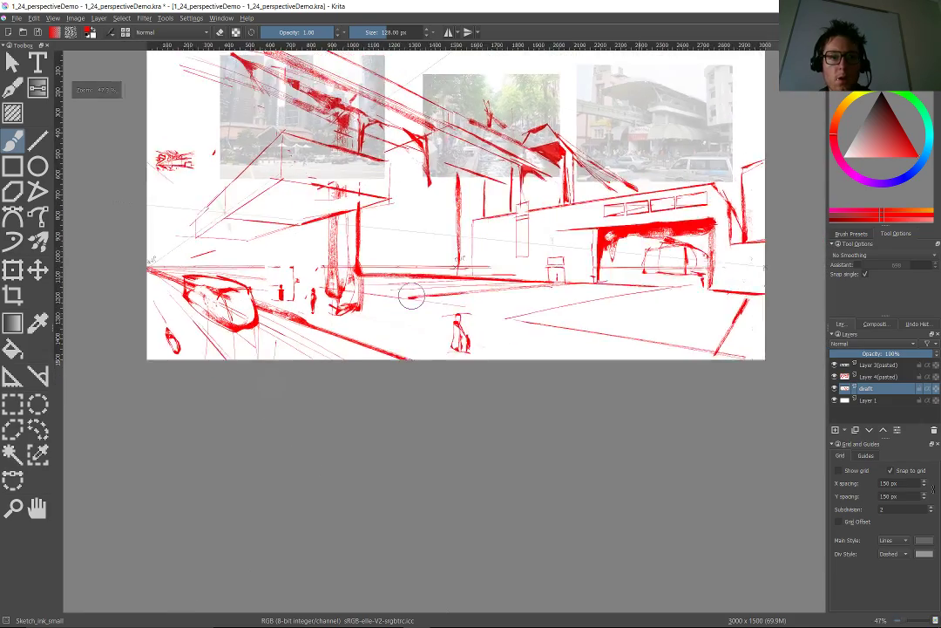
scroll(206, 402, "up", 4)
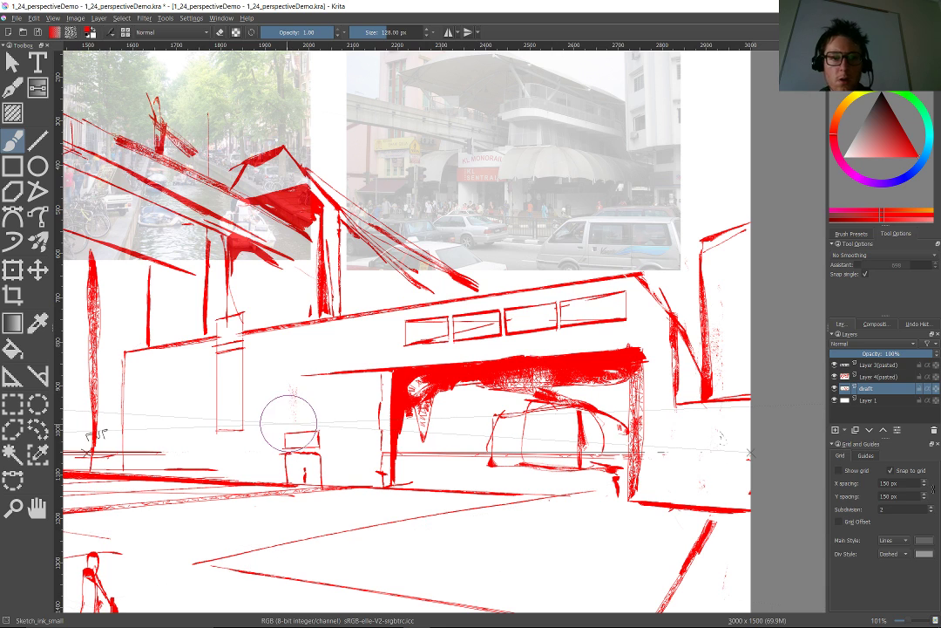
right_click(330, 442)
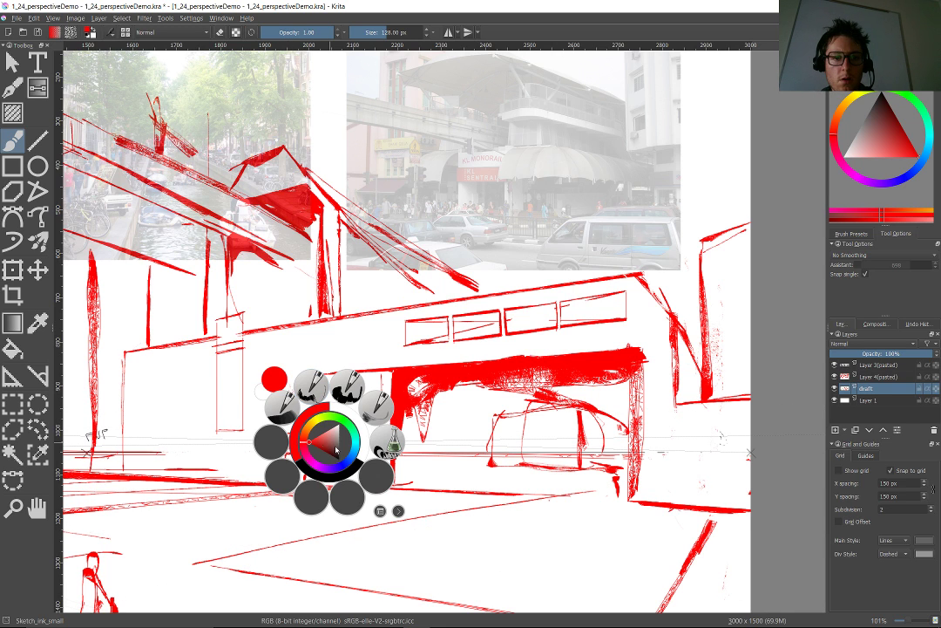
left_click(308, 438)
left_click(357, 545)
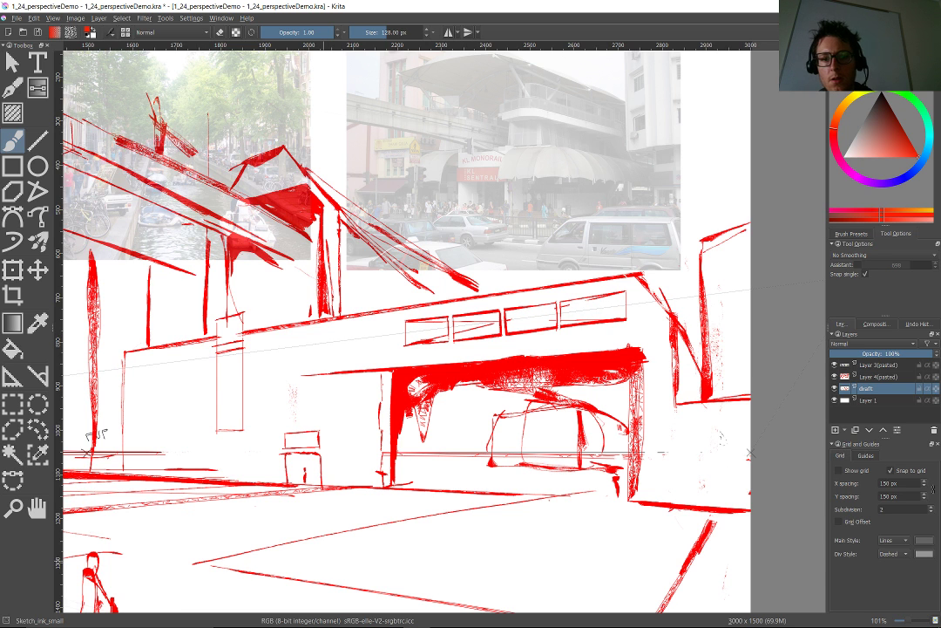
Try a rectangle about 227 by 259 px on the street area and switch through other tools back to the freehand brush.
left_click_drag(323, 546, 305, 372)
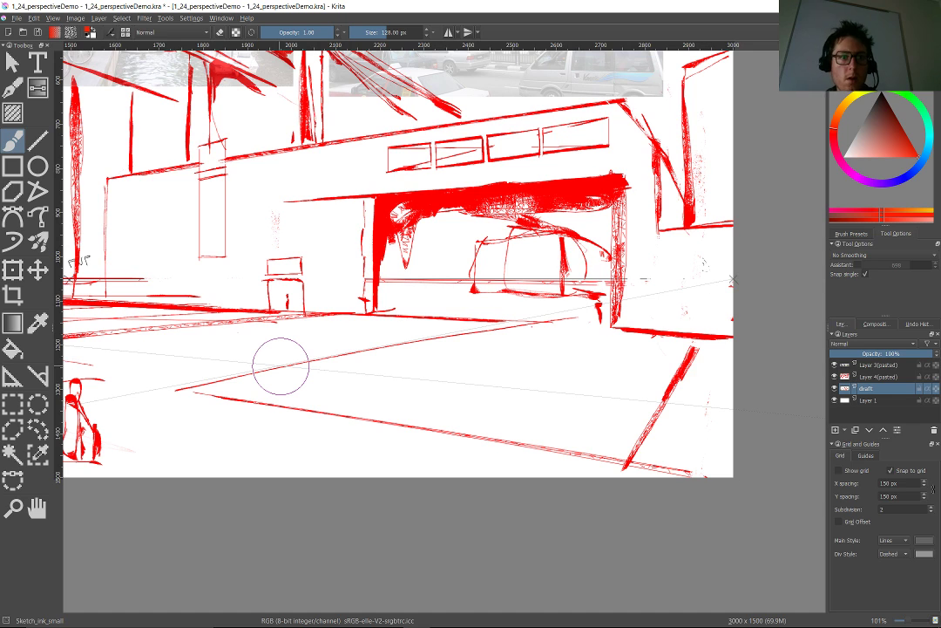
key("e")
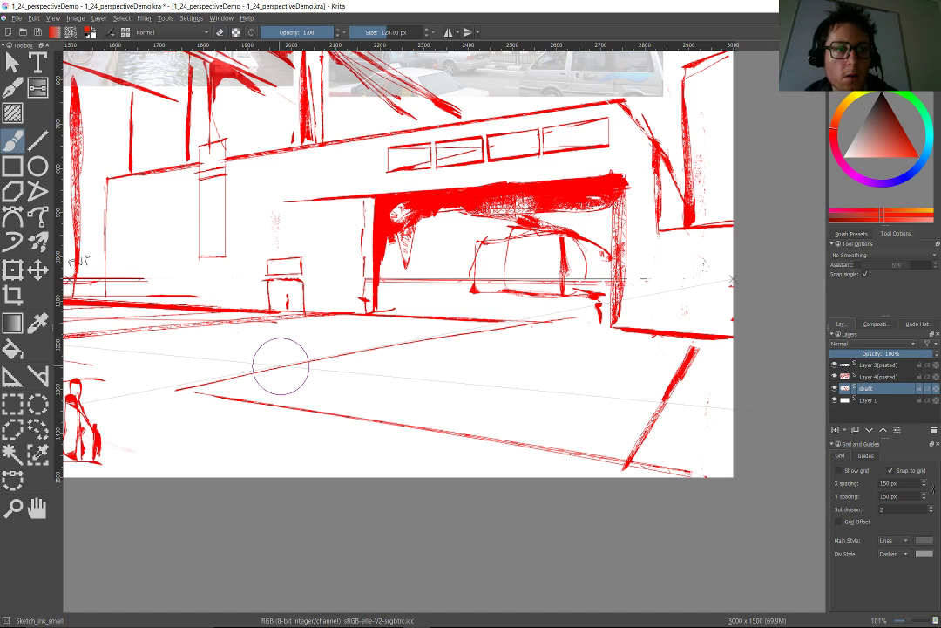
left_click(12, 166)
left_click_drag(325, 344, 225, 459)
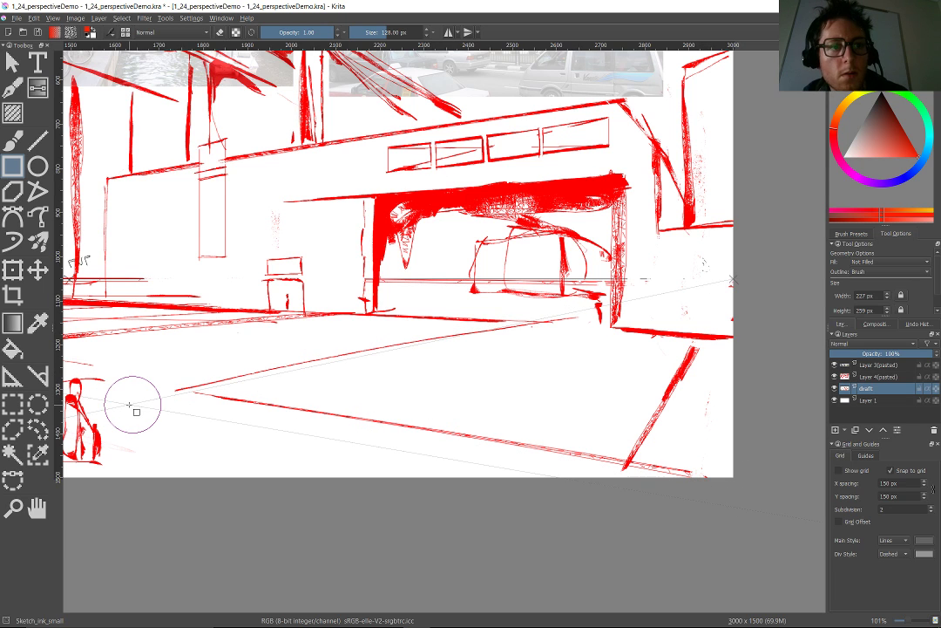
right_click(129, 406)
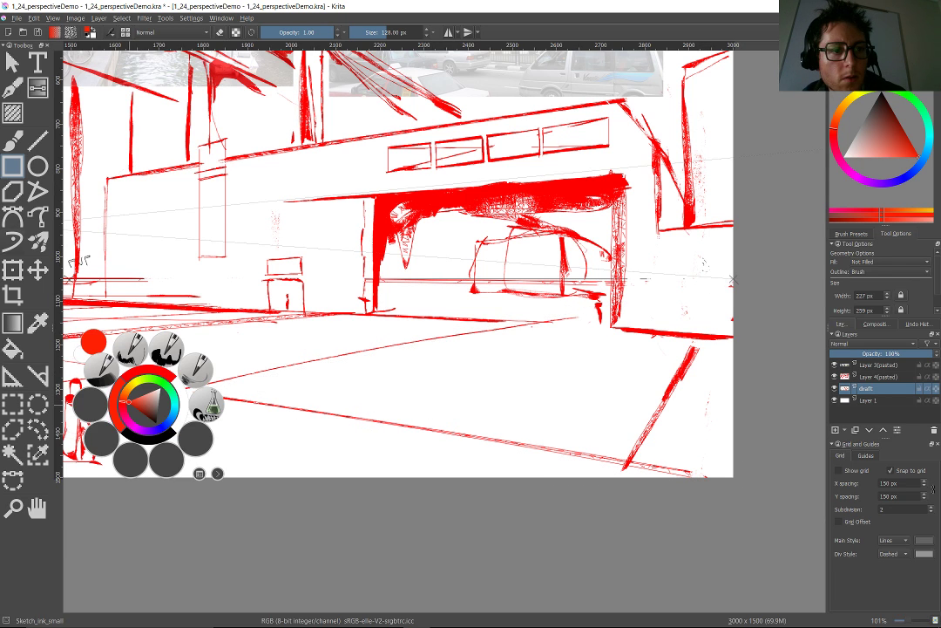
left_click(290, 388)
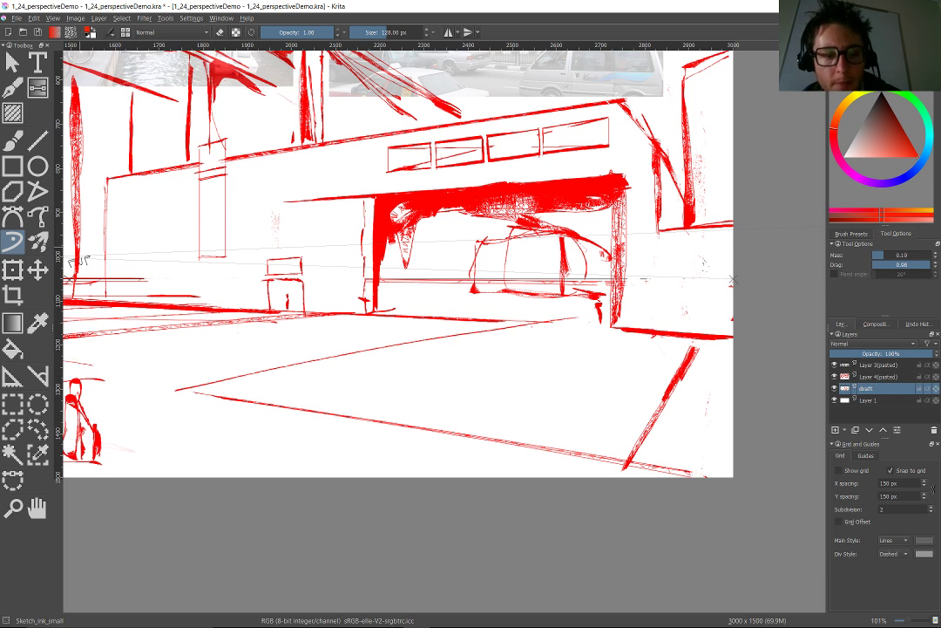
key("b")
left_click(13, 63)
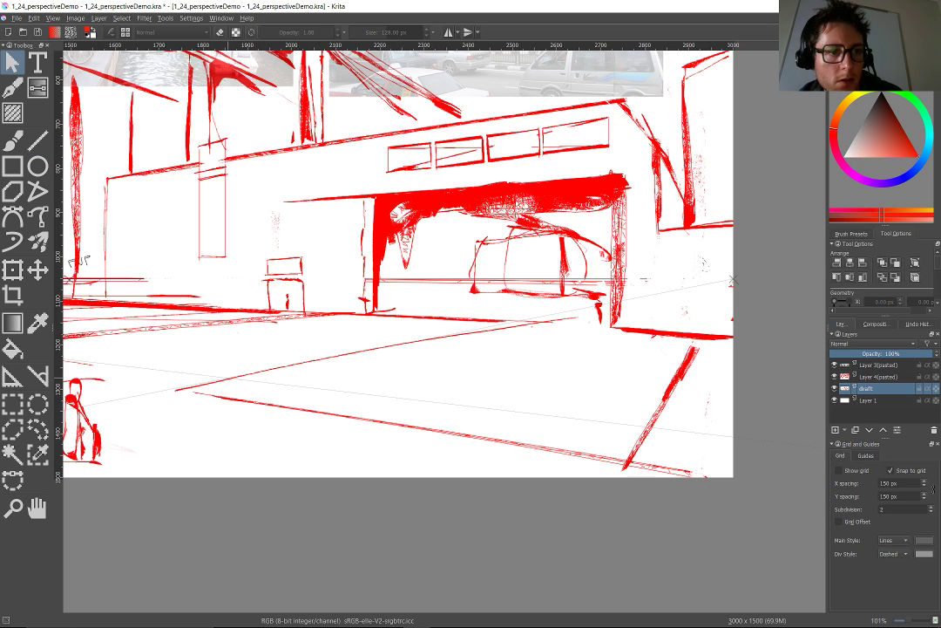
key("b")
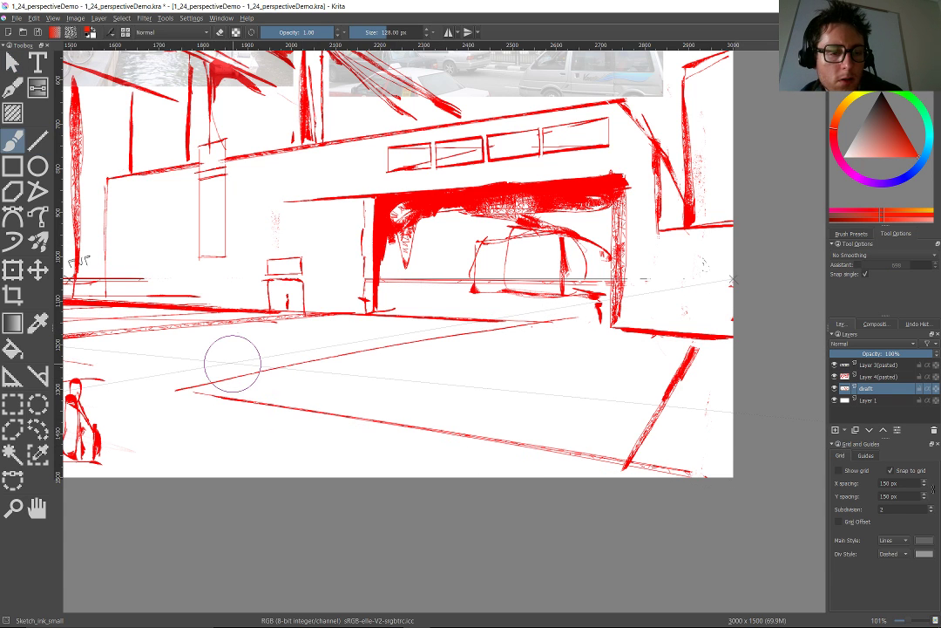
Save the drawing without waiting for the pending image operation and close the document.
key("ctrl+s")
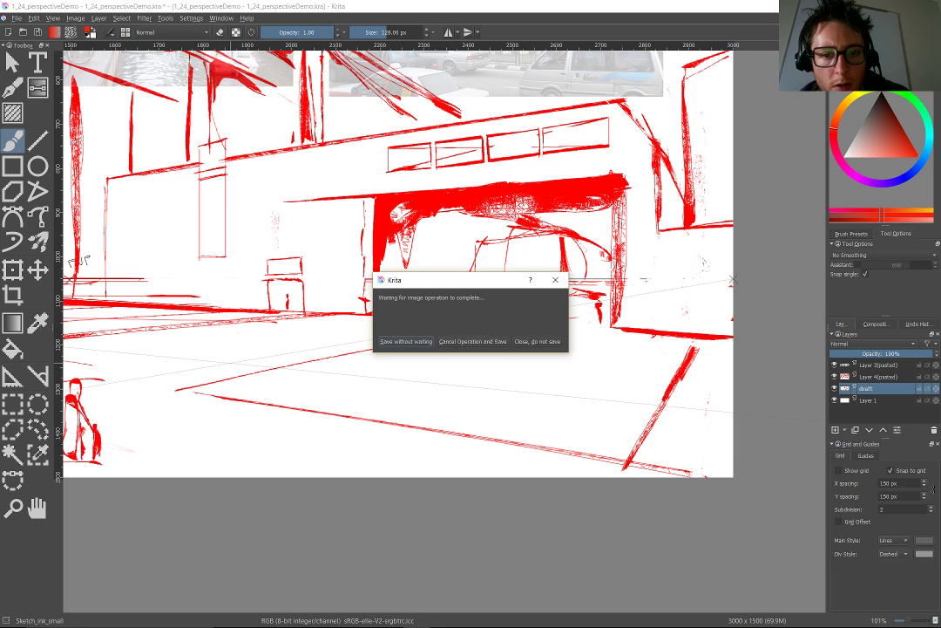
key("Tab")
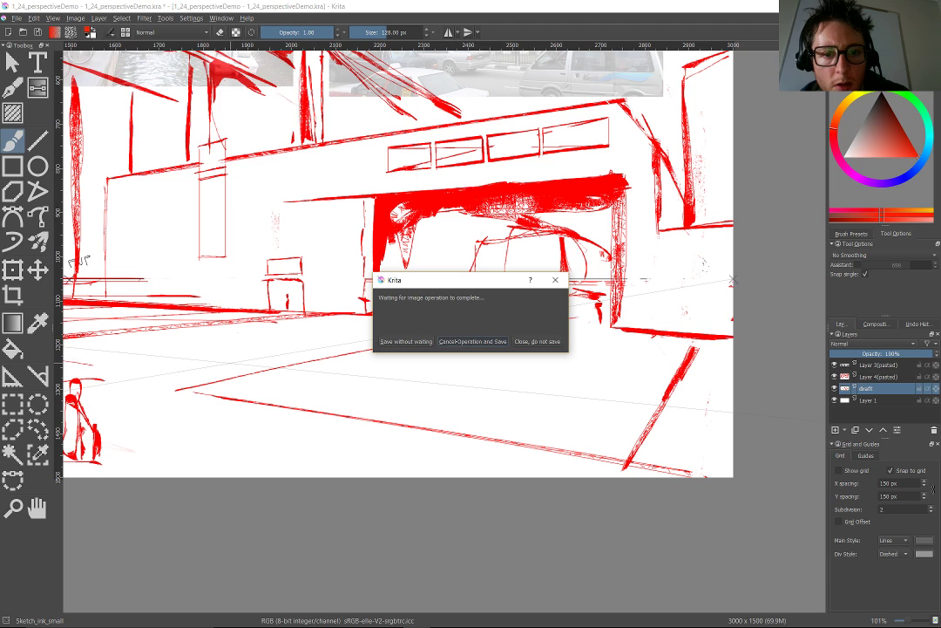
key("shift+Tab")
left_click(403, 341)
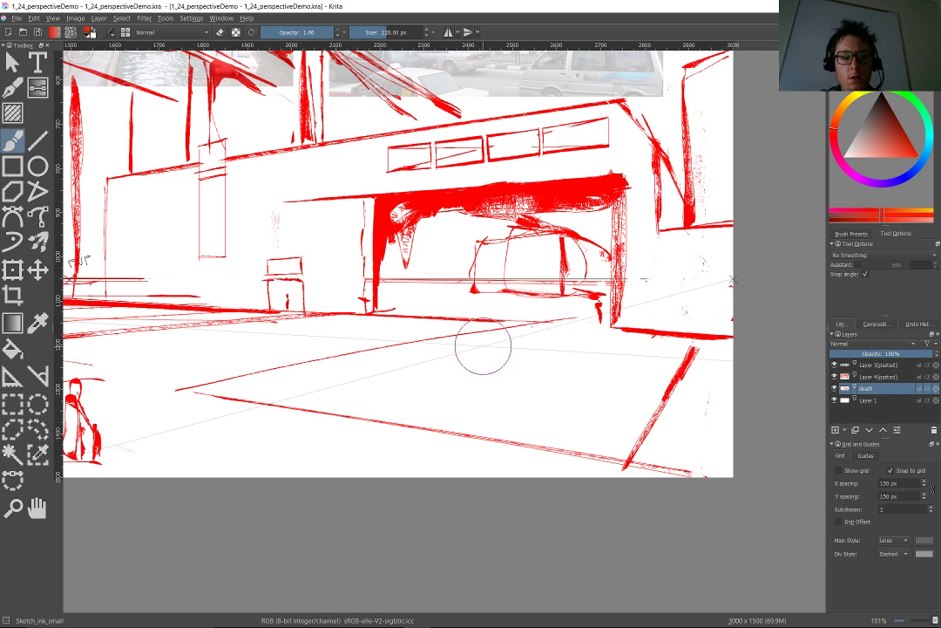
key("ctrl+w")
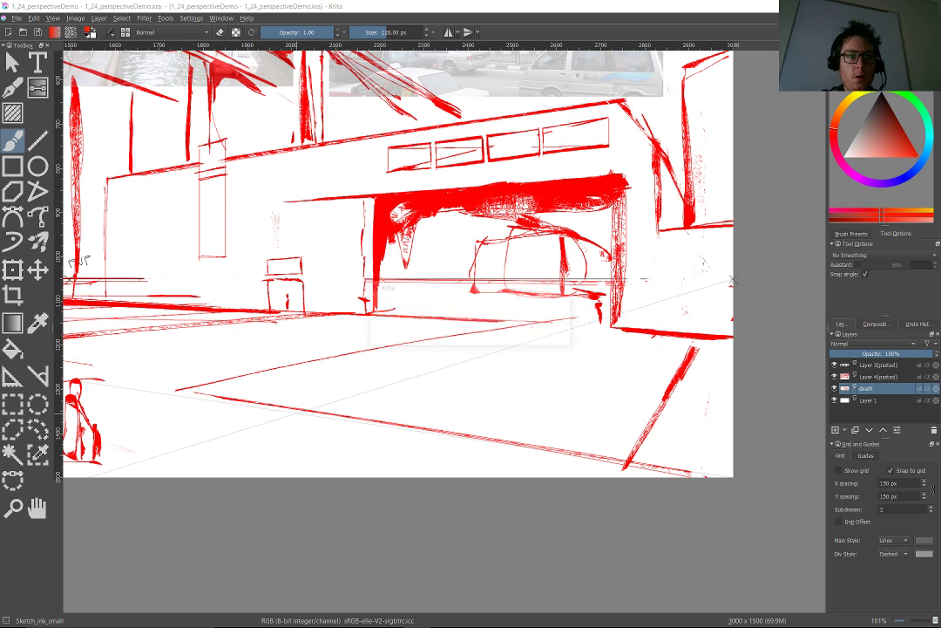
Decline saving the remaining changes to the perspective demo drawing so that its document closes.
key("n")
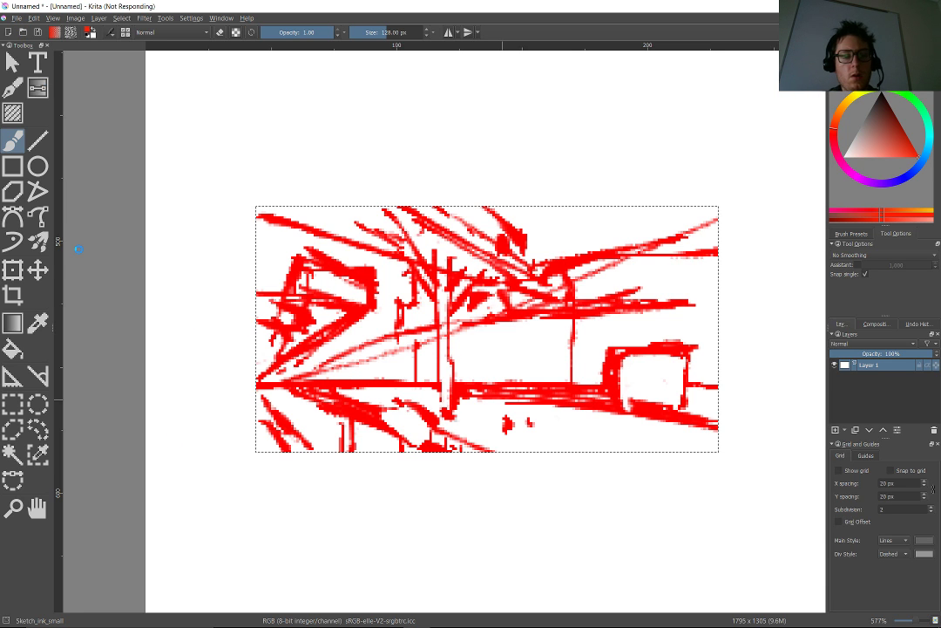
Switch from the unresponsive drawing program to the OBS window that controls the screen recording.
key("alt+Tab")
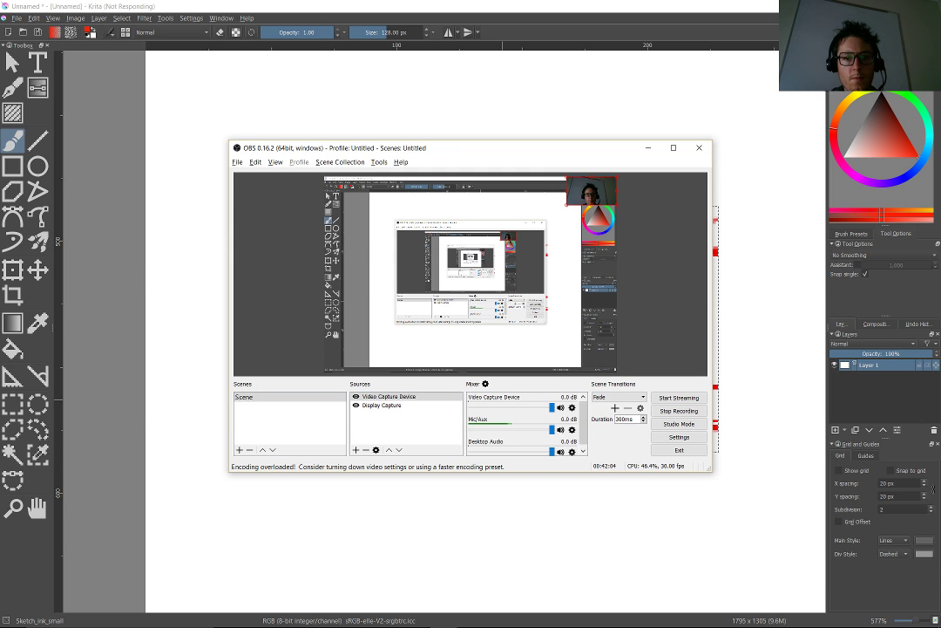
key("alt+Tab")
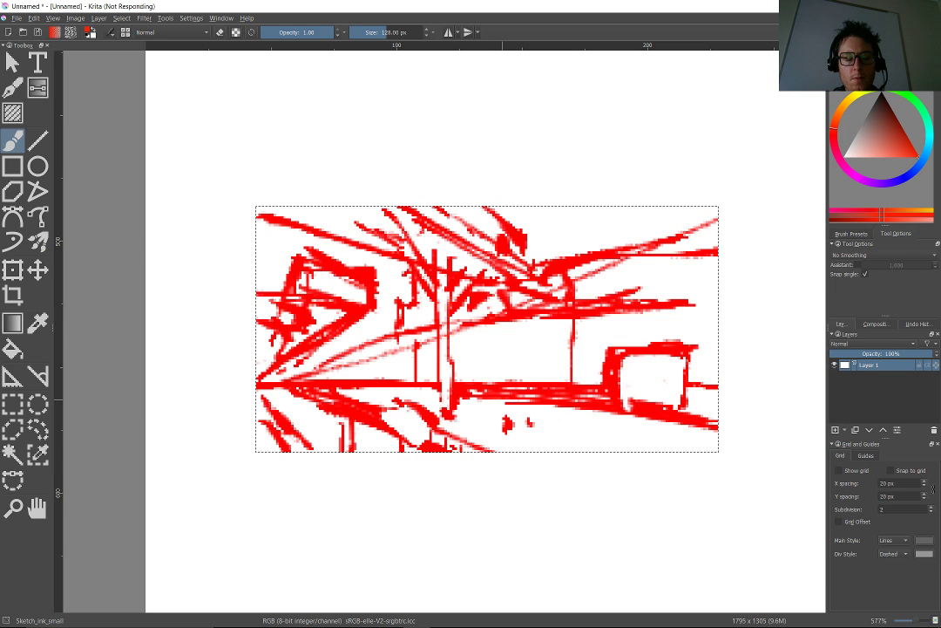
key("alt+Tab")
key("alt+Tab")
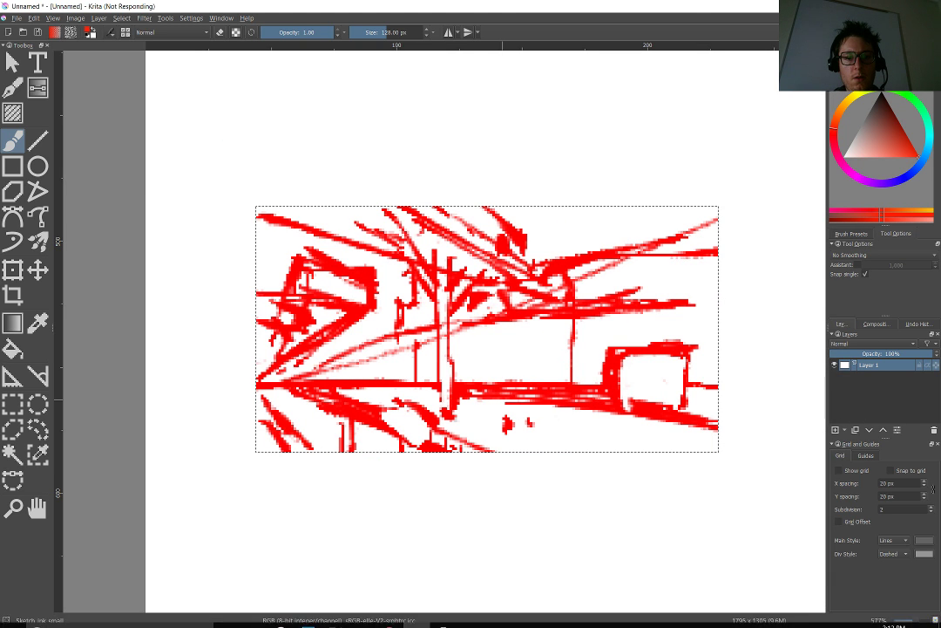
mouse_move(441, 622)
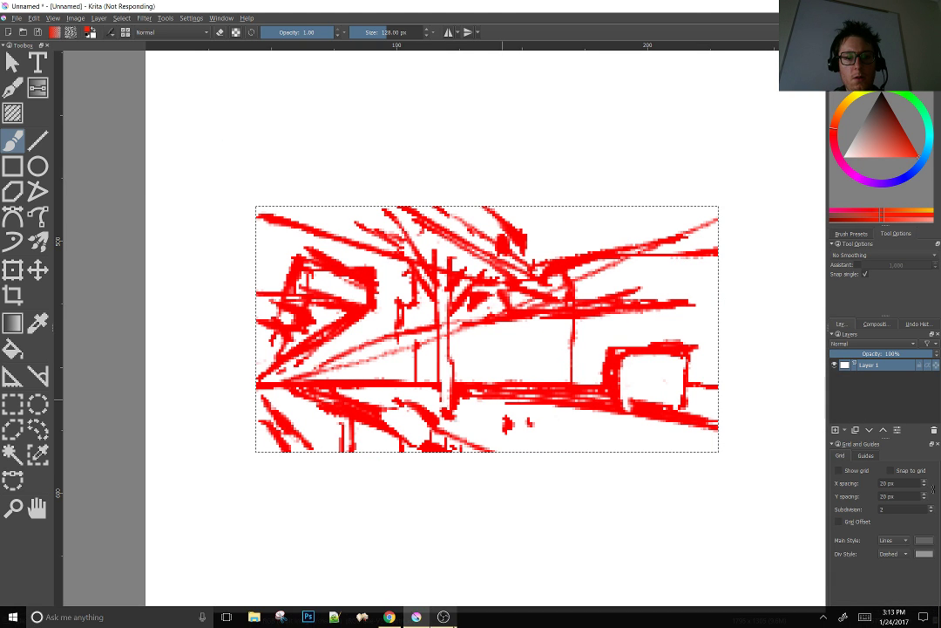
left_click(443, 616)
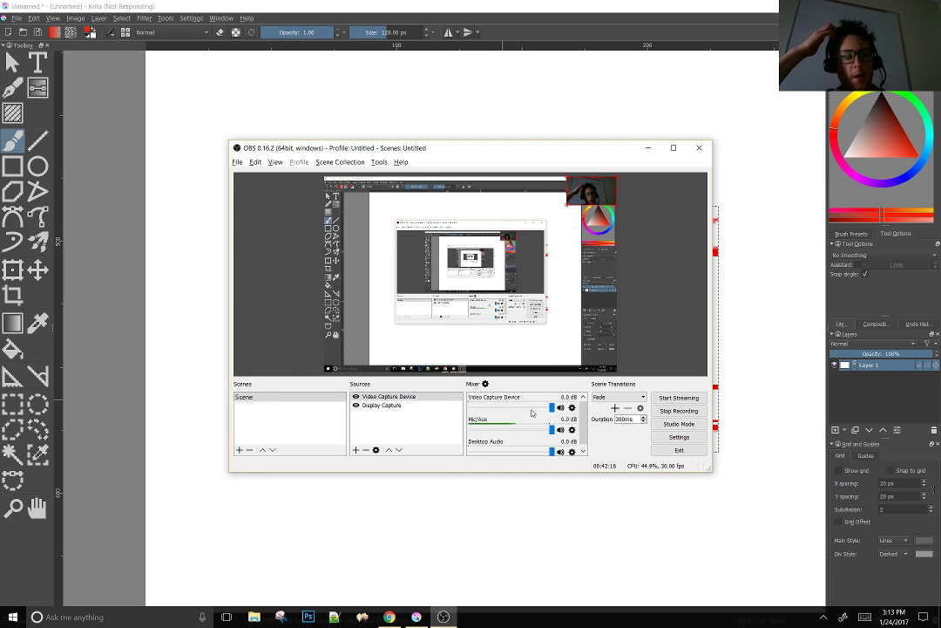